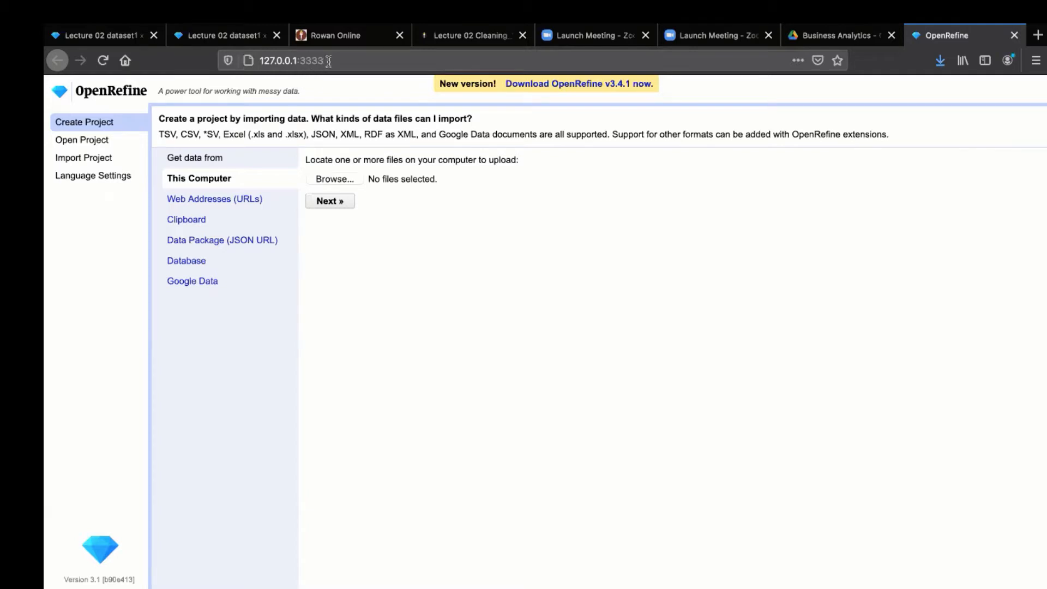
click(327, 60)
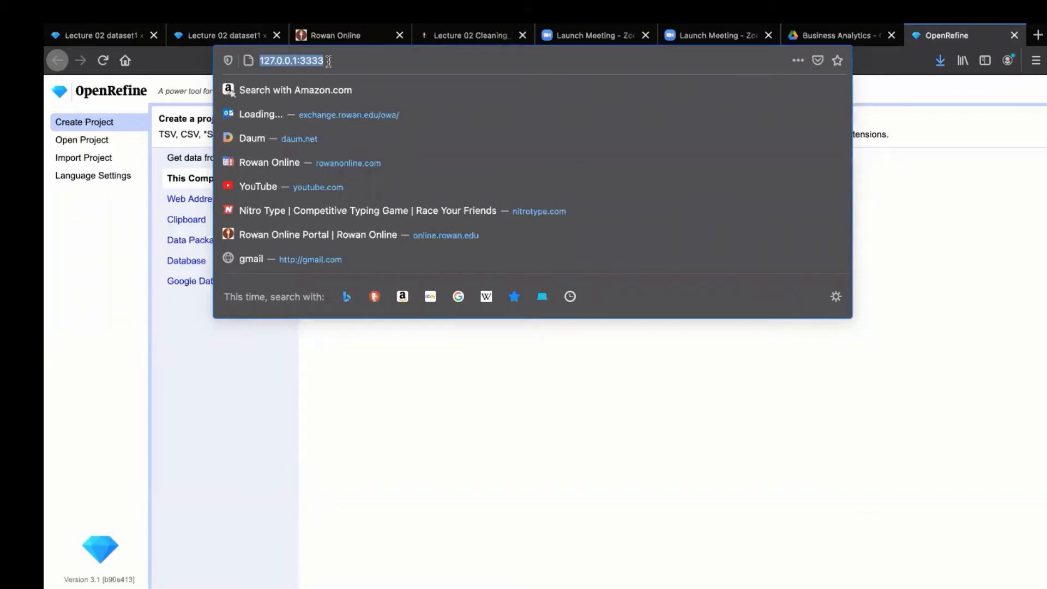
click(371, 439)
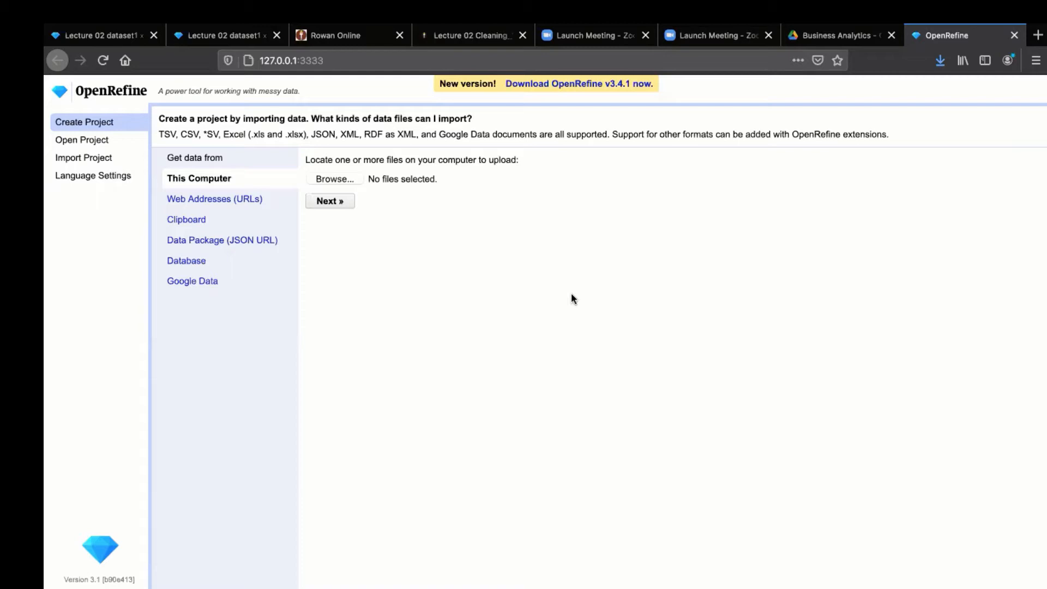
Take the browser out of full screen and tile it in split view beside the Validating & Cleaning Data PDF
mouse_move(387, 25)
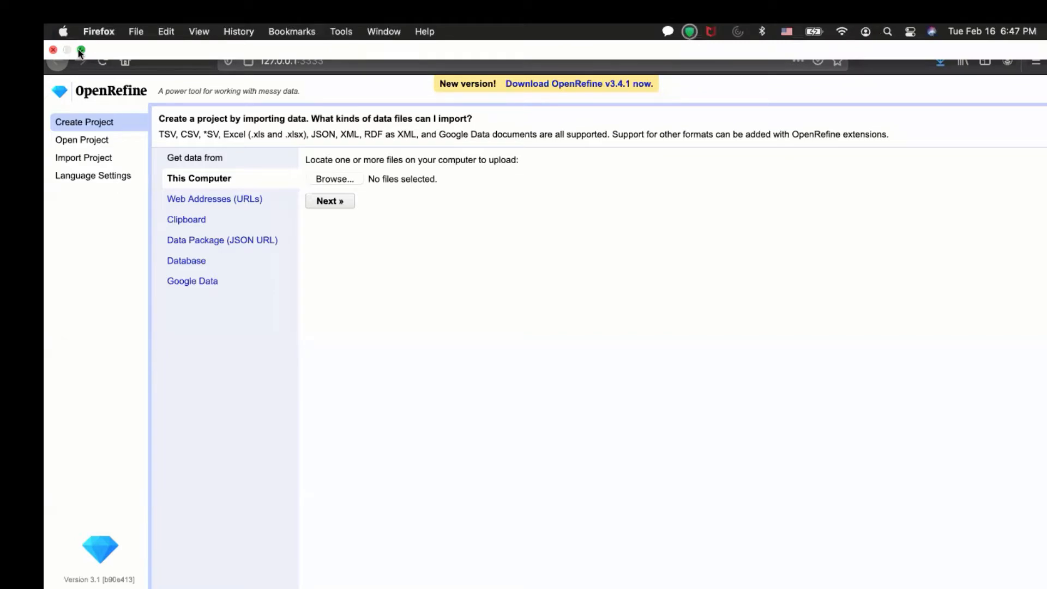
click(80, 51)
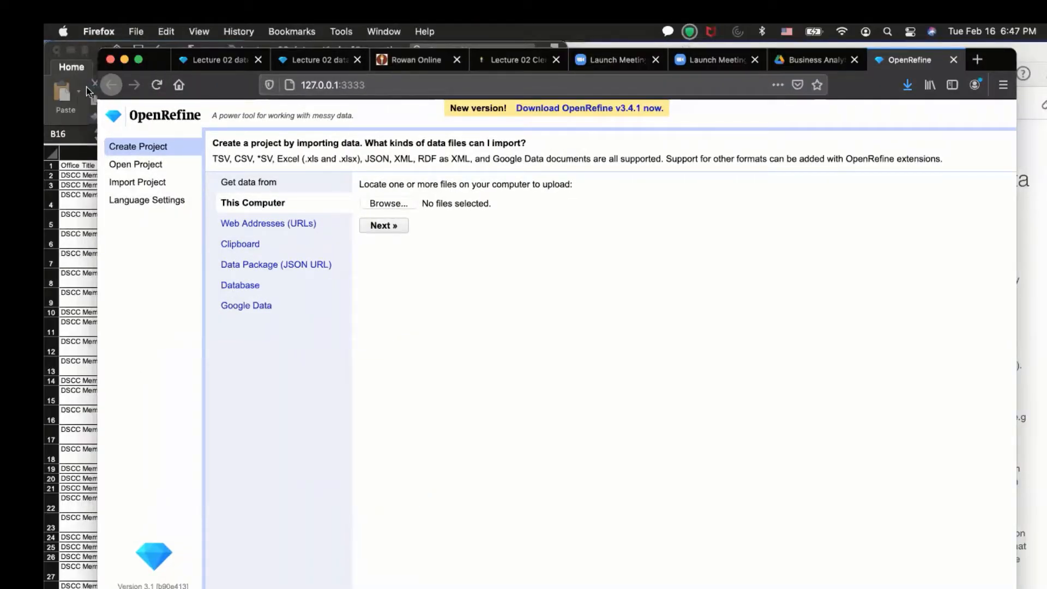
mouse_move(139, 64)
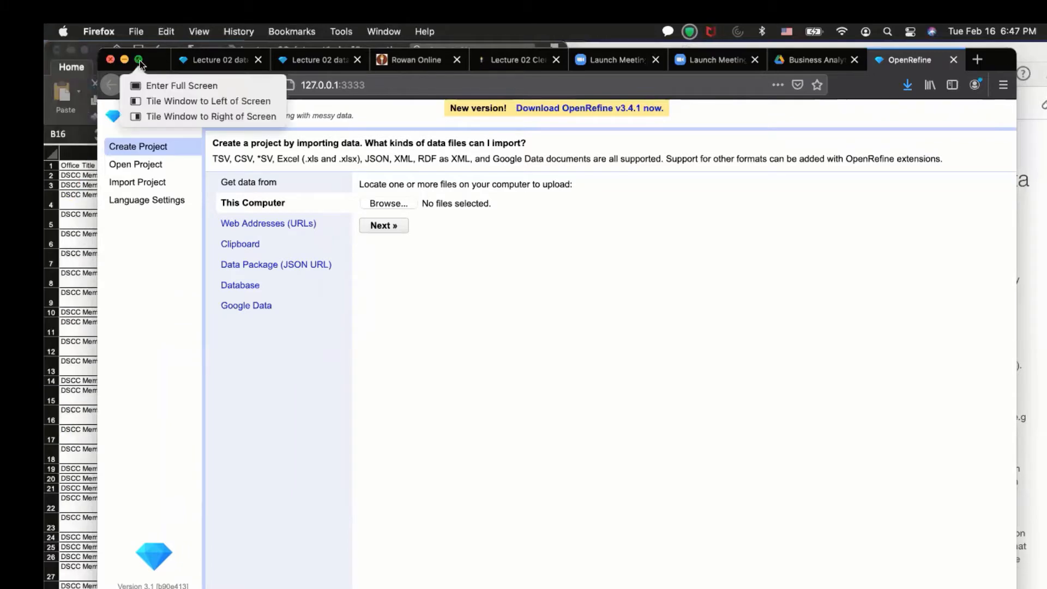
click(145, 99)
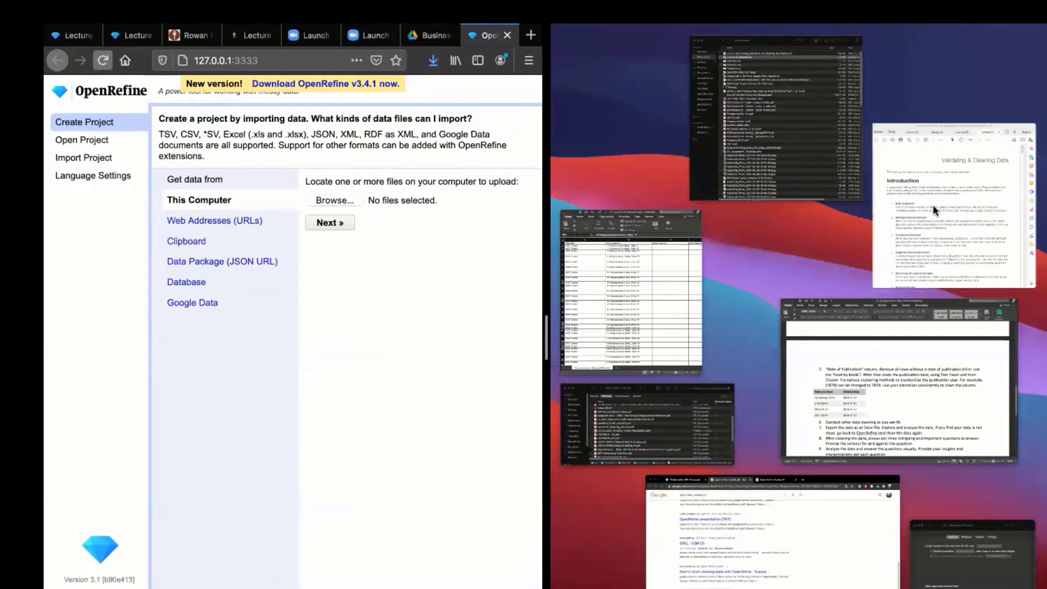
click(933, 205)
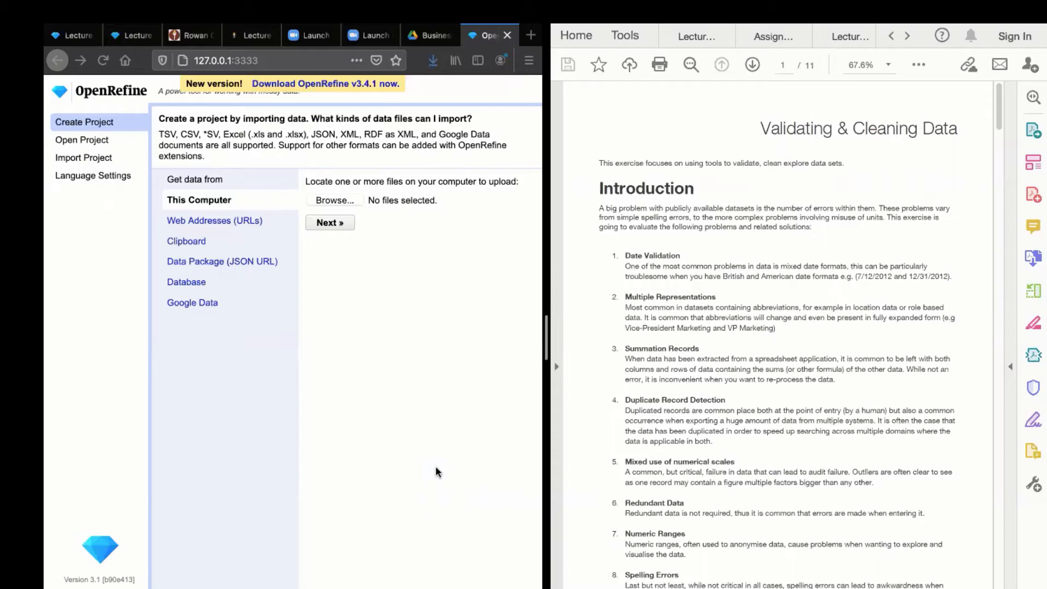
Look through the Web Addresses, Data Package, Database and Google Data import sources for a new project
click(202, 224)
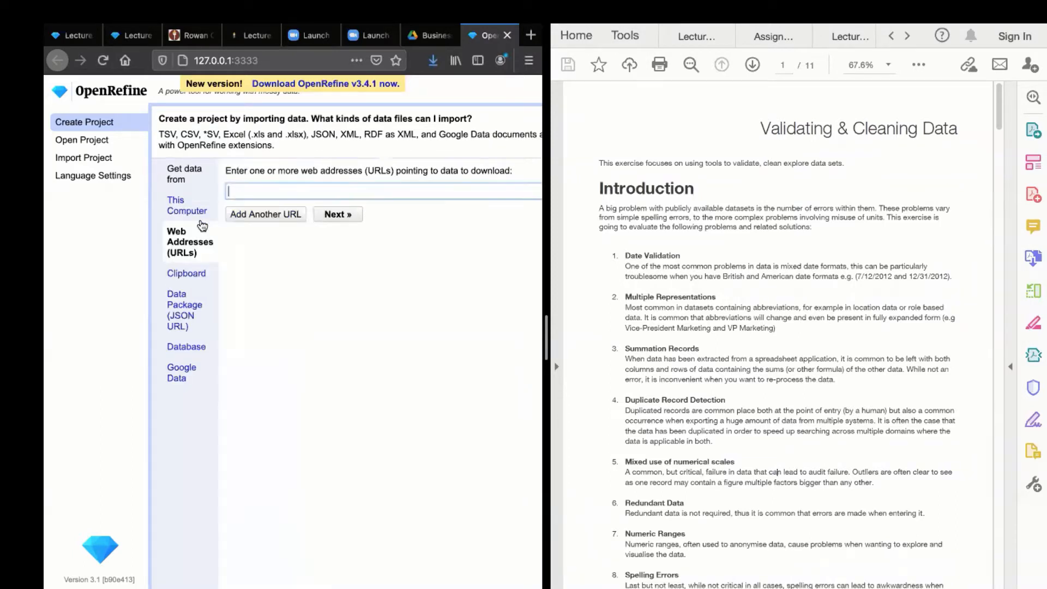
click(243, 188)
click(181, 315)
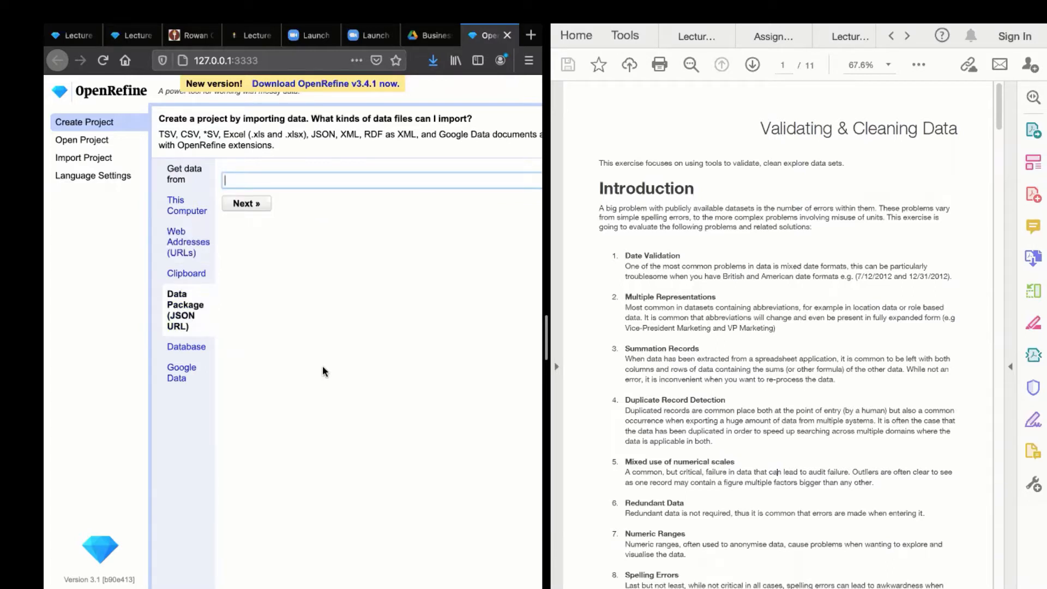
click(188, 347)
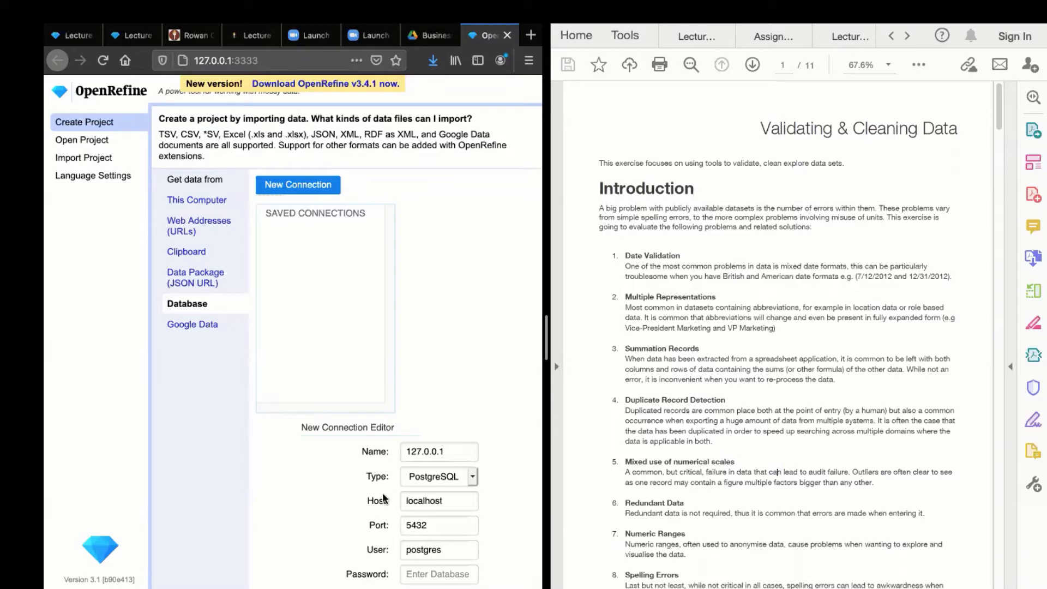
click(193, 325)
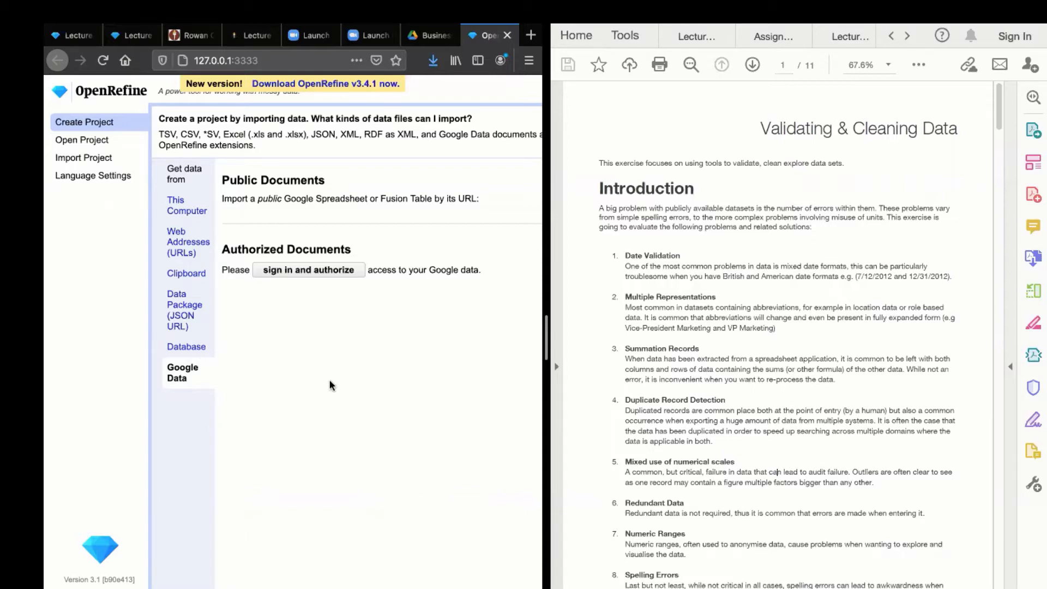
Upload Lecture 02 dataset1.xls from this computer's Downloads folder and continue to the parsing preview
click(179, 204)
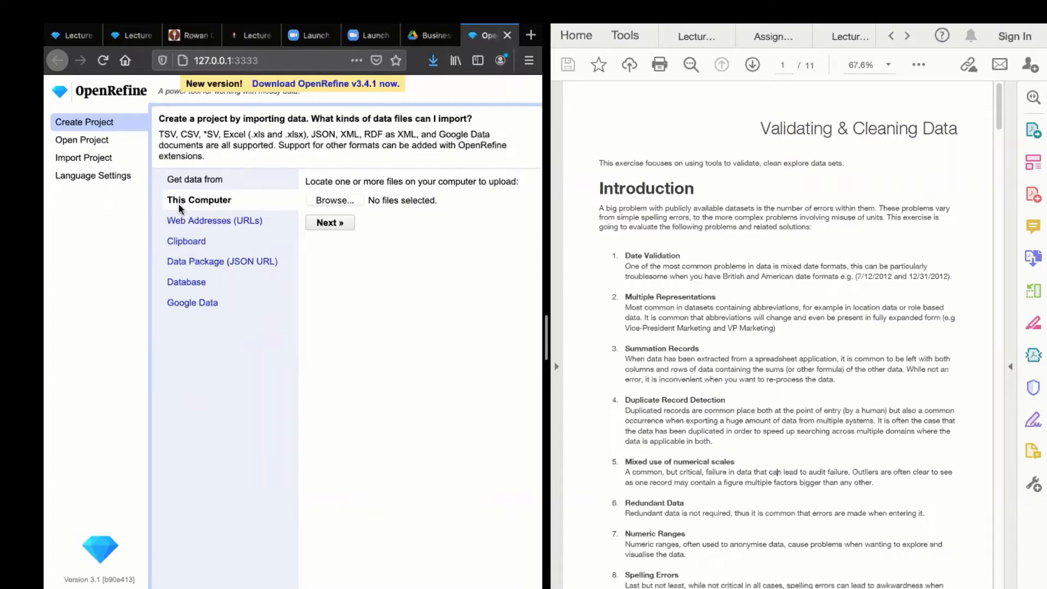
click(332, 201)
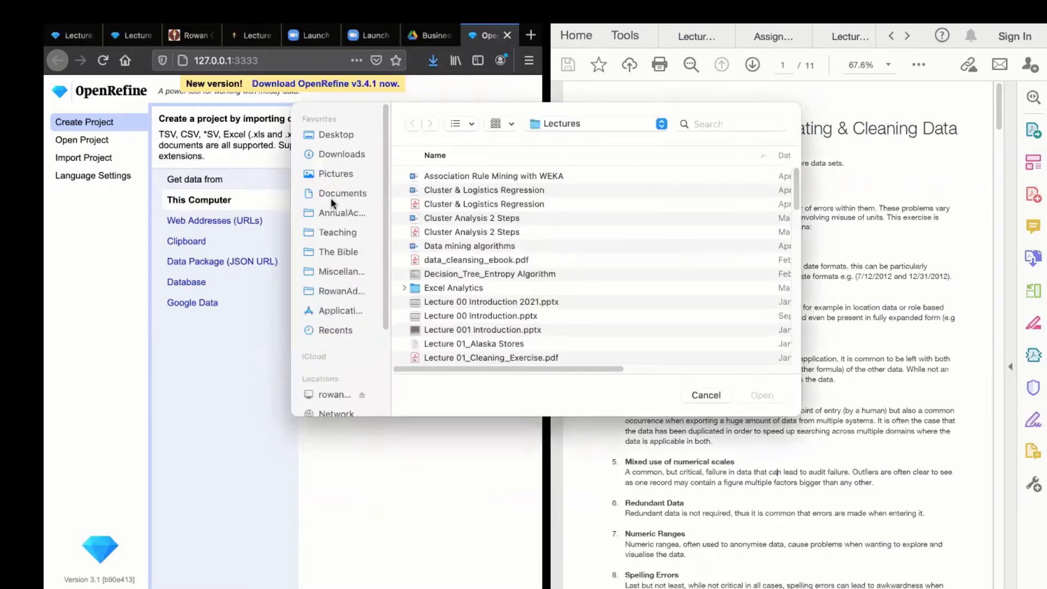
click(329, 155)
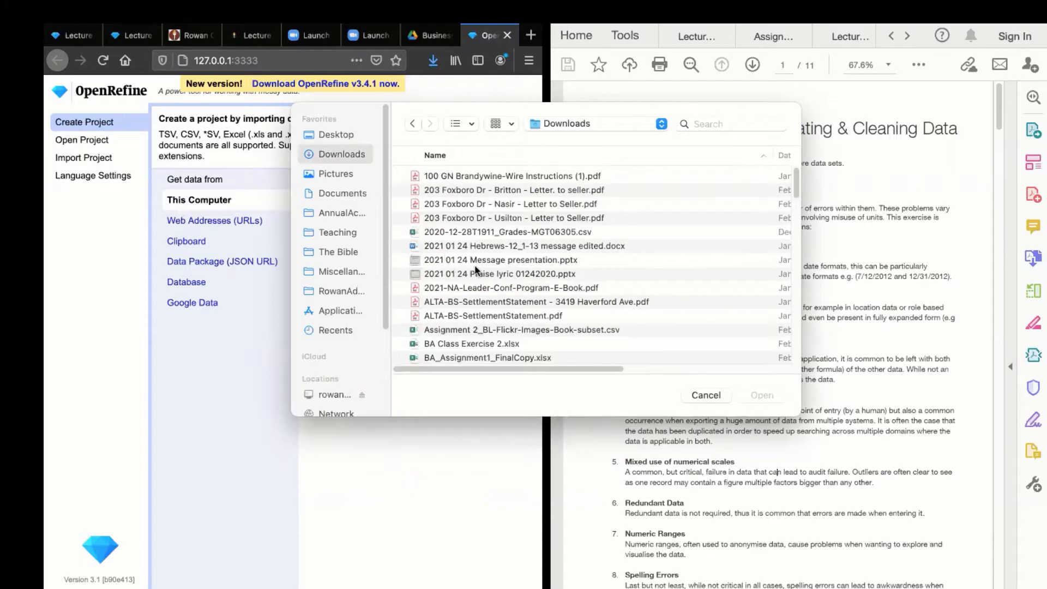
scroll(667, 170, right, 8)
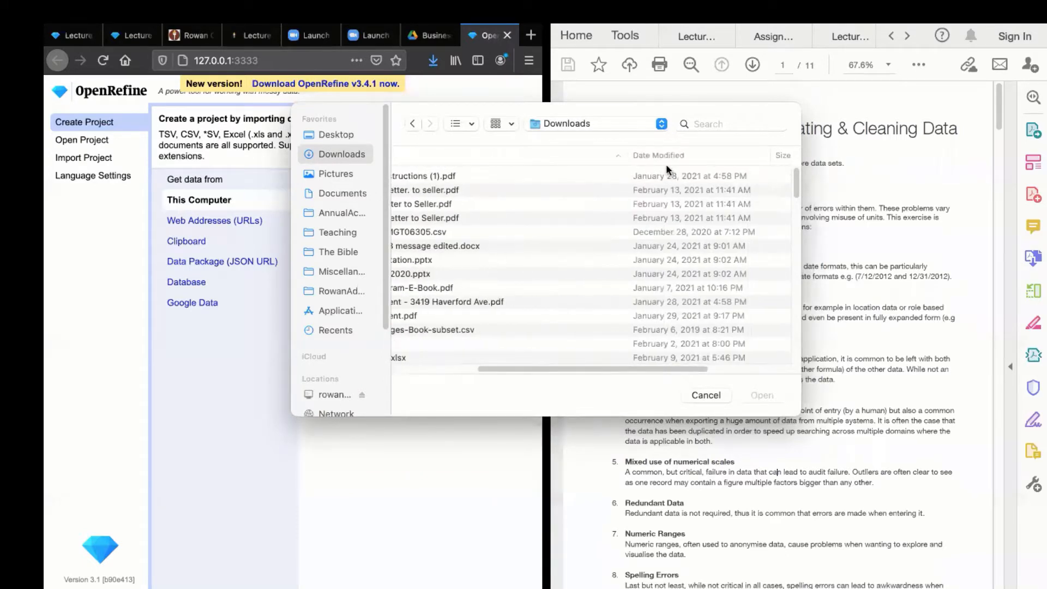
click(666, 154)
scroll(502, 267, left, 8)
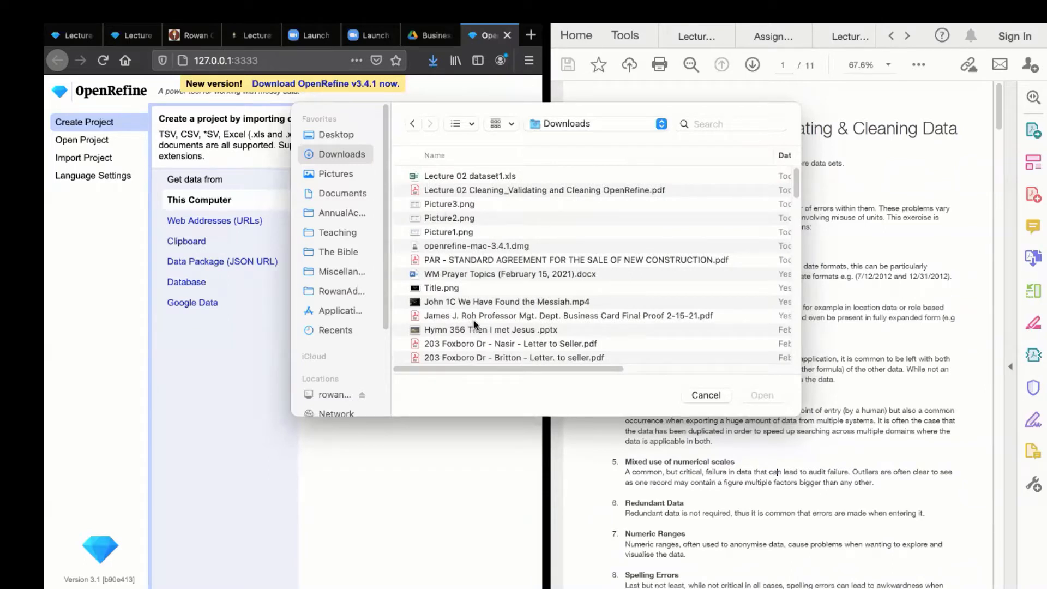
click(447, 175)
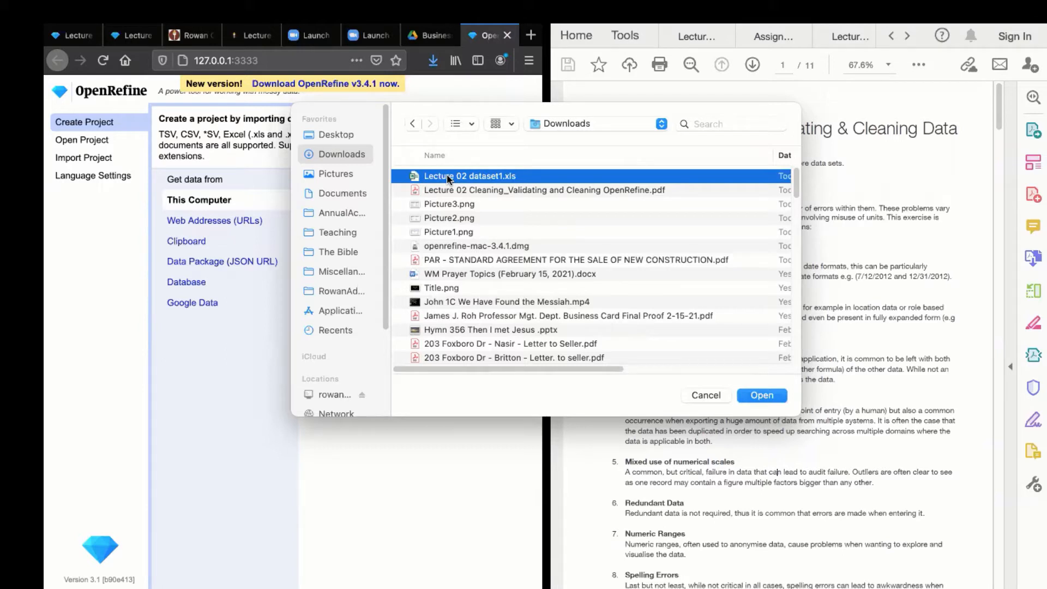
click(762, 395)
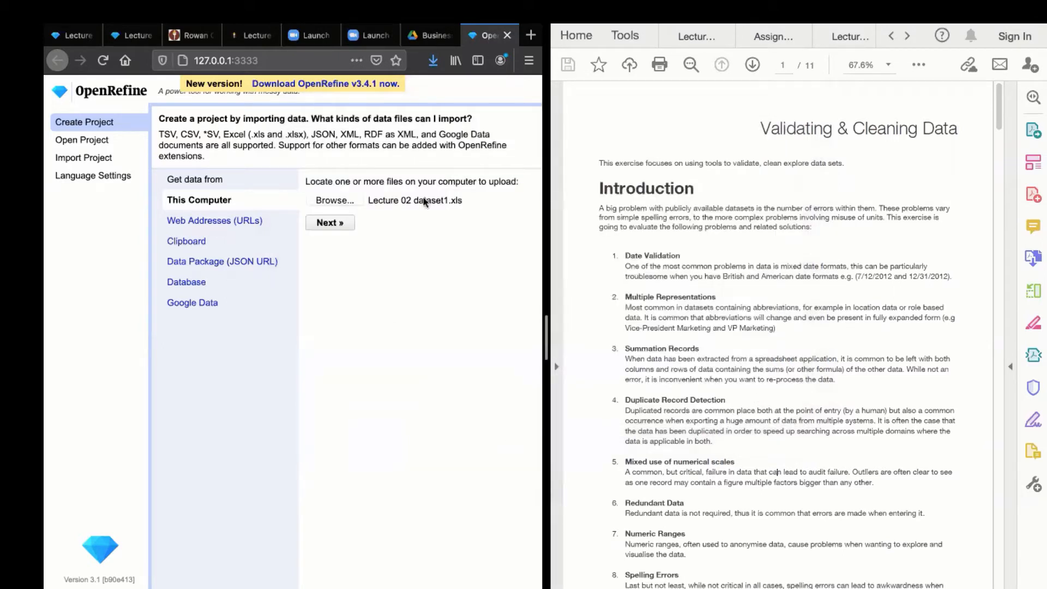
click(329, 224)
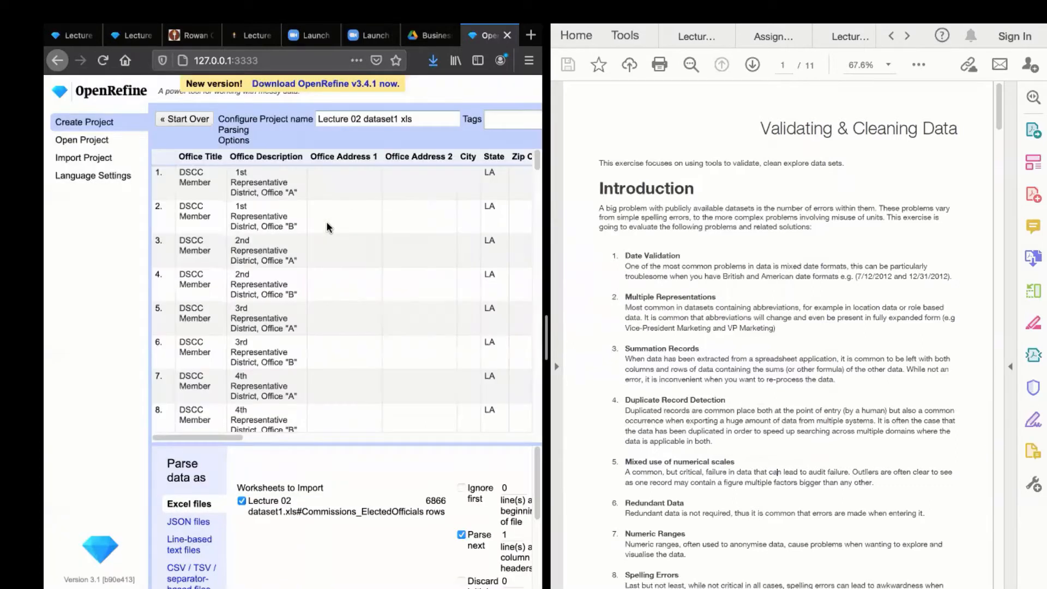
Examine the columns in the data preview and the list of file formats the data can be parsed as
scroll(352, 338, right, 10)
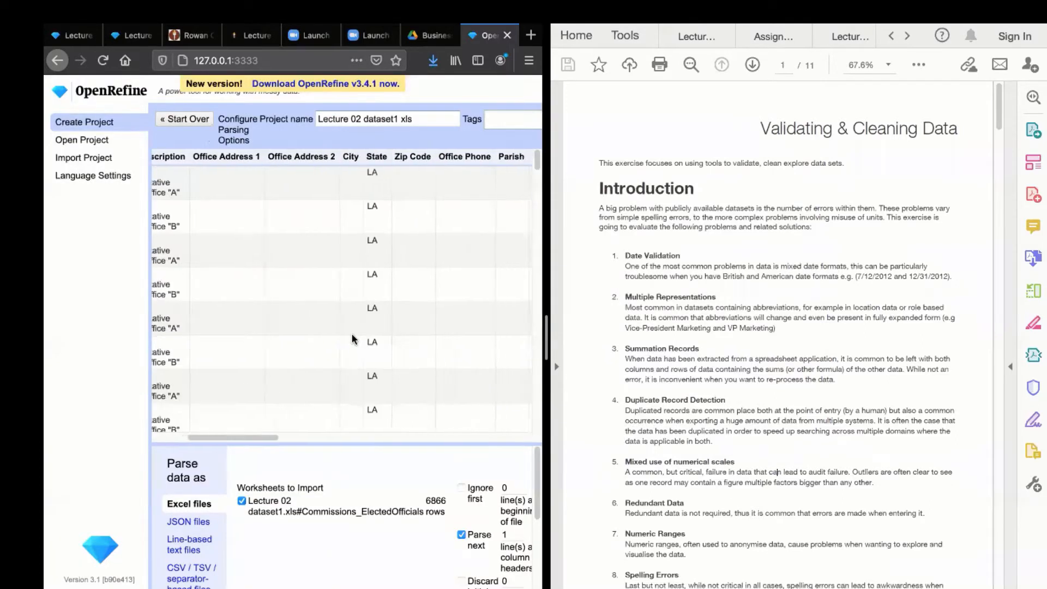
scroll(352, 338, right, 3)
scroll(352, 338, left, 12)
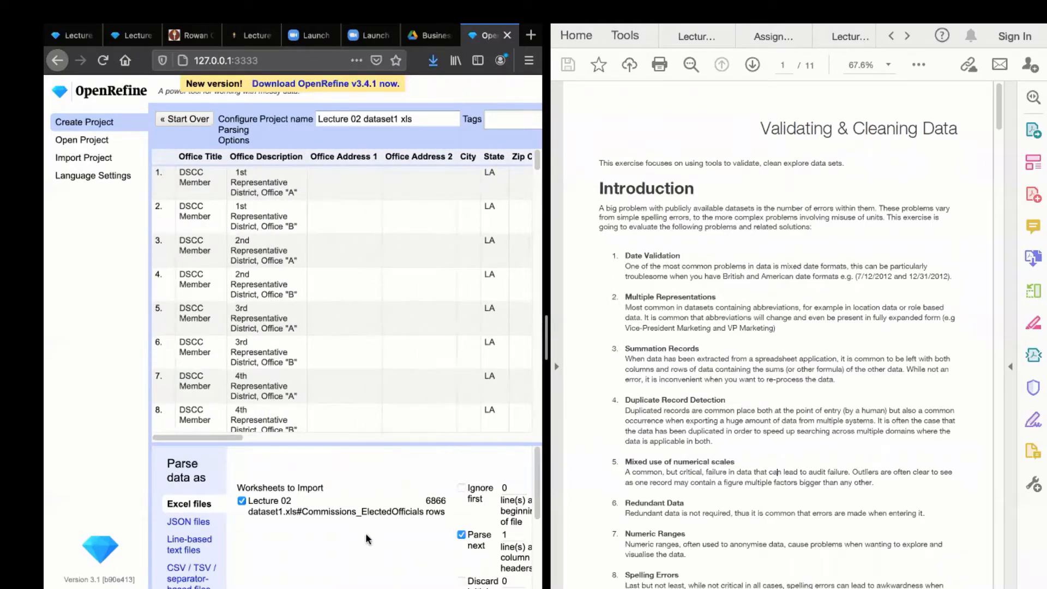
scroll(368, 539, down, 1)
scroll(368, 539, up, 1)
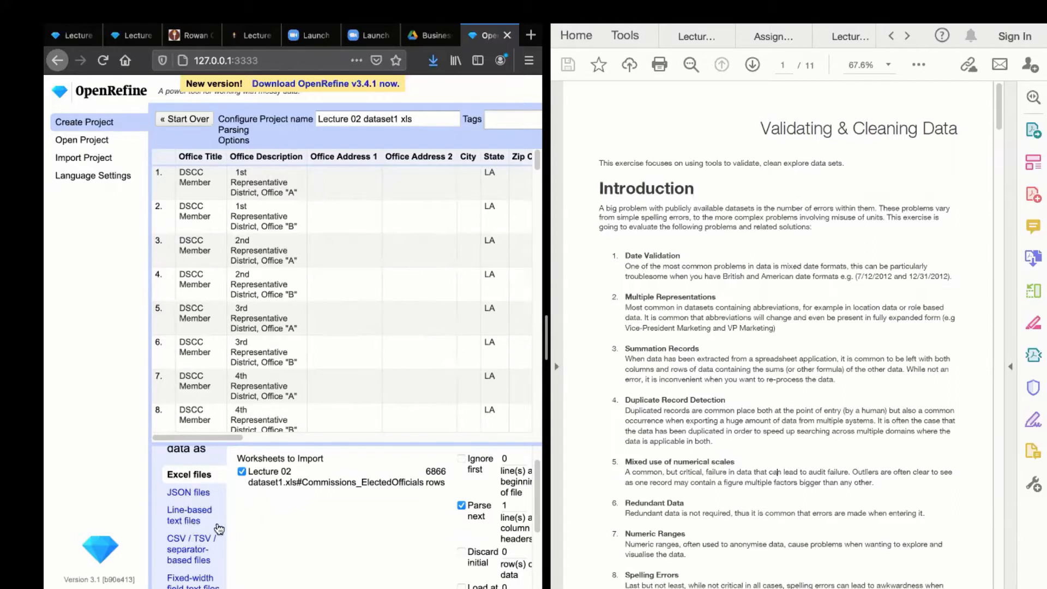
scroll(193, 570, down, 3)
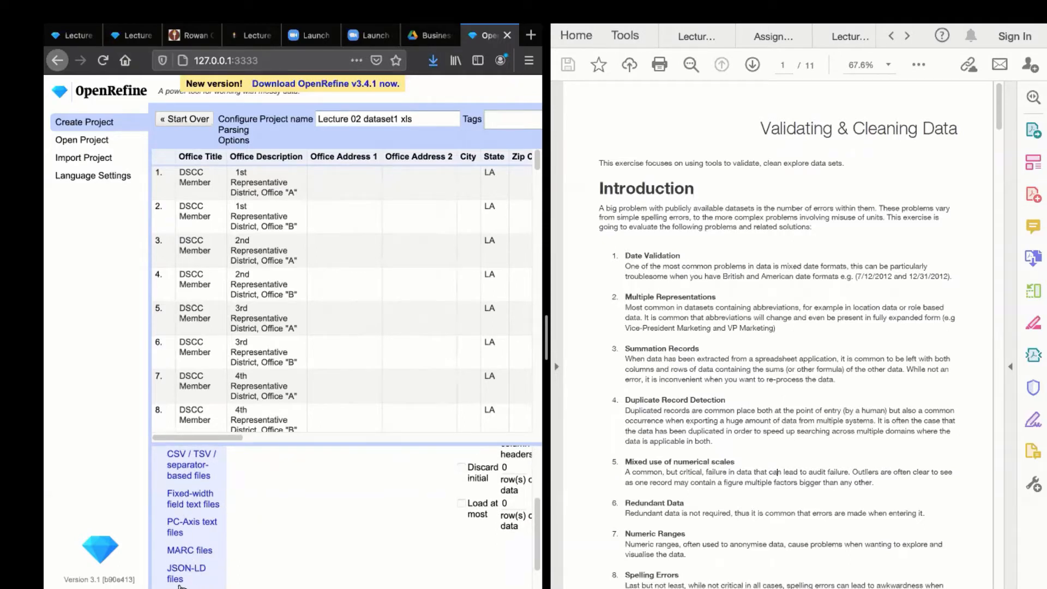
scroll(182, 582, down, 2)
scroll(182, 583, down, 1)
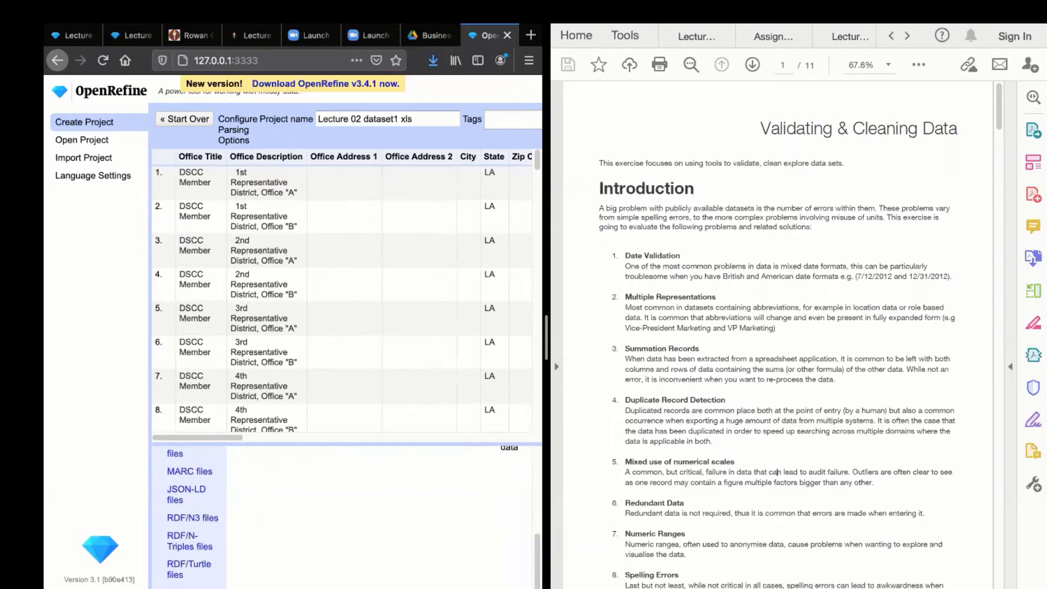
scroll(187, 546, down, 3)
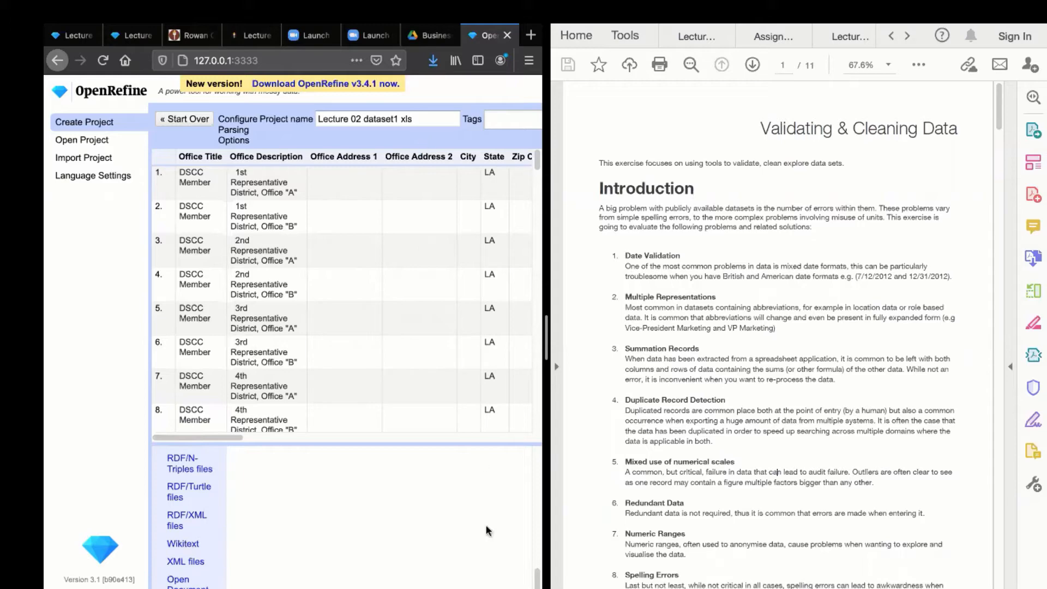
Leave the split view with the PDF and bring the browser's parsing preview back to full screen
drag(646, 528, 775, 552)
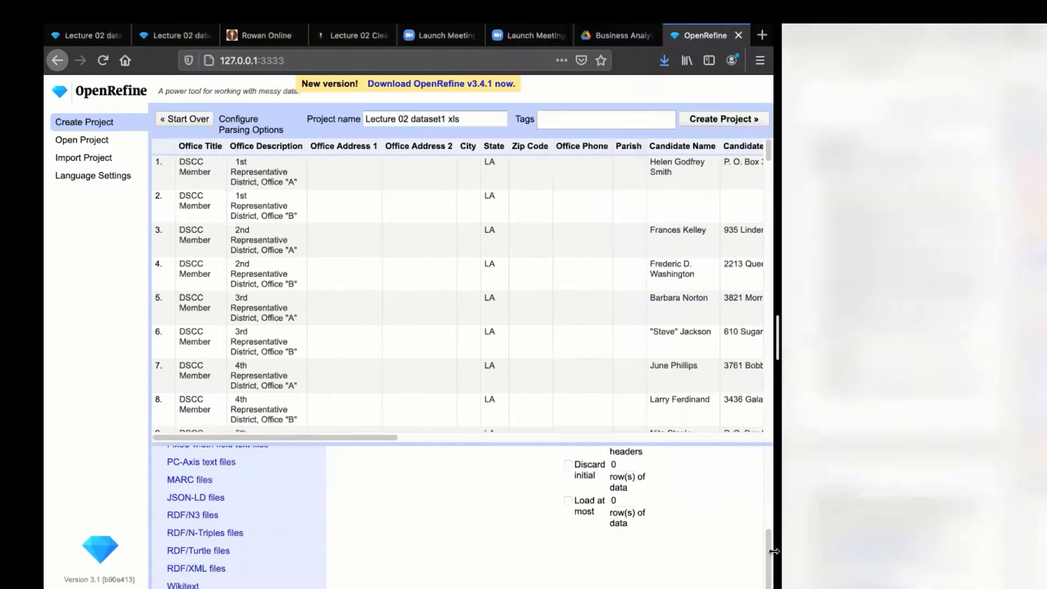
key(ctrl+Left)
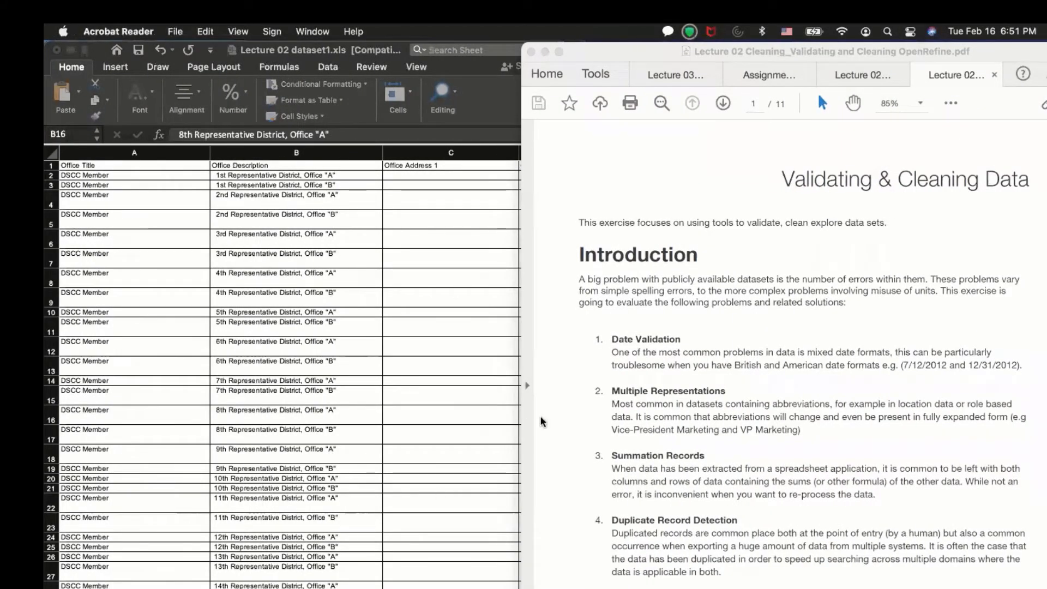
key(ctrl+Up)
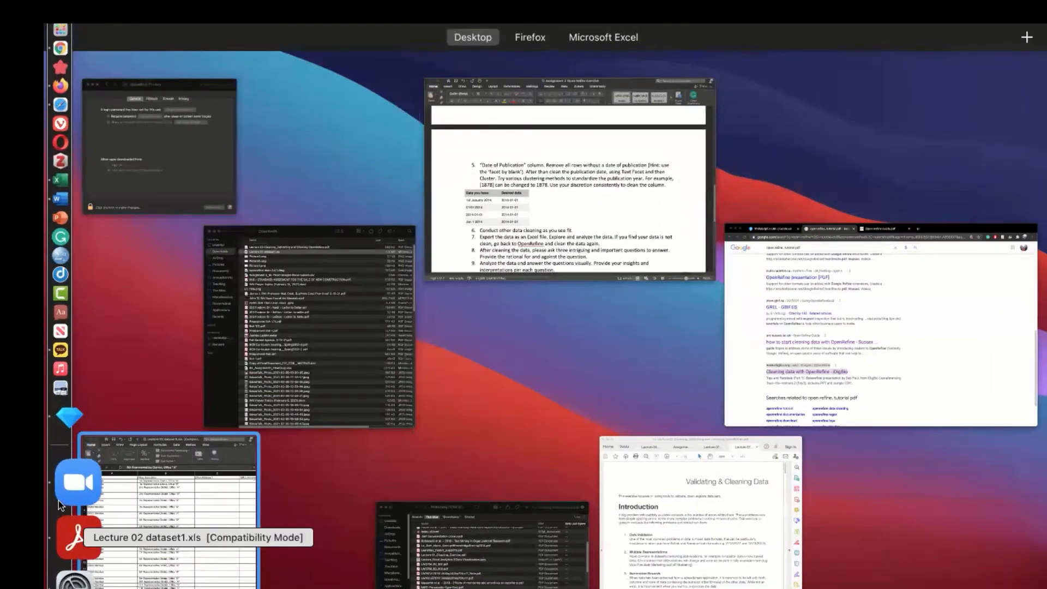
click(71, 479)
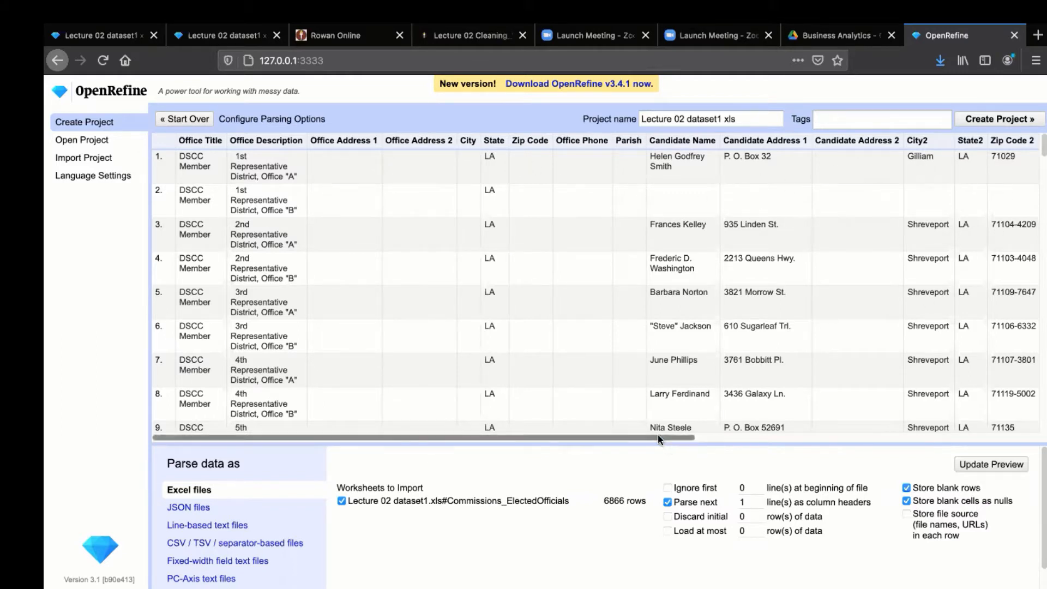
Look through the rows of the full-width data preview and return to the first record
drag(658, 434, 380, 438)
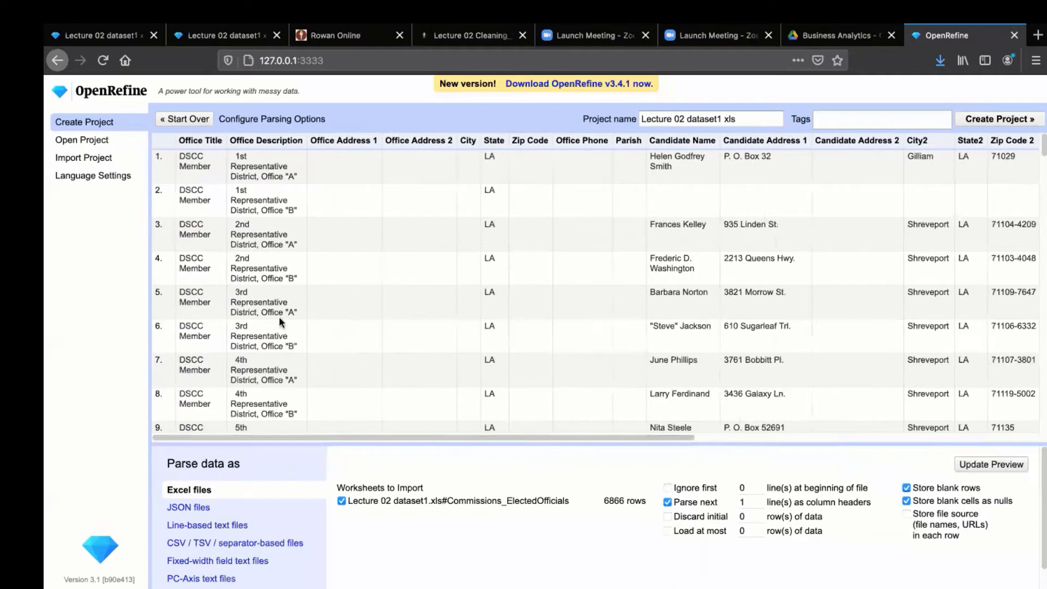
scroll(279, 316, down, 10)
scroll(284, 310, down, 15)
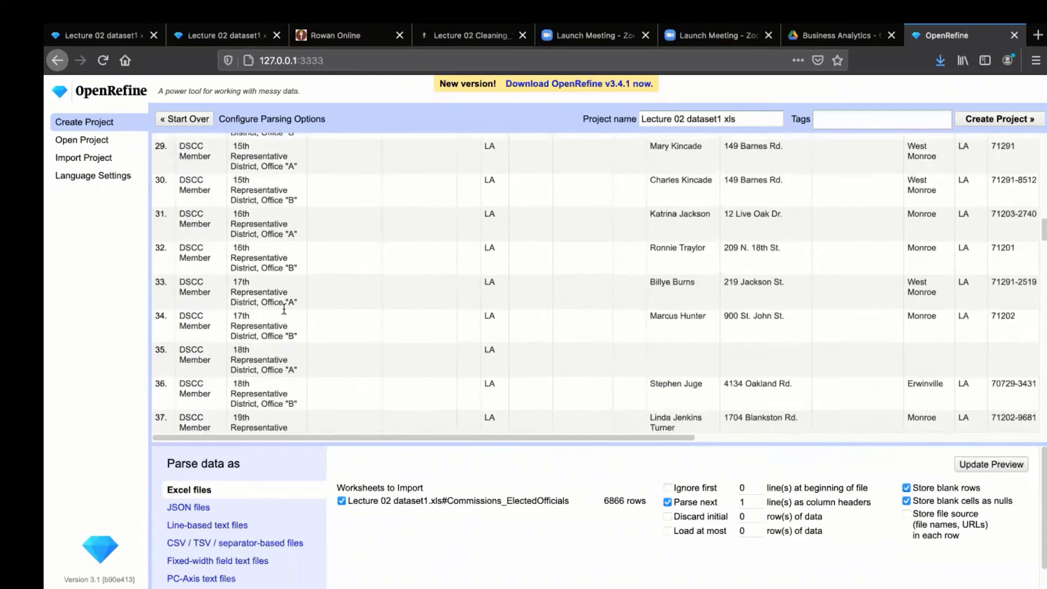
scroll(284, 309, down, 5)
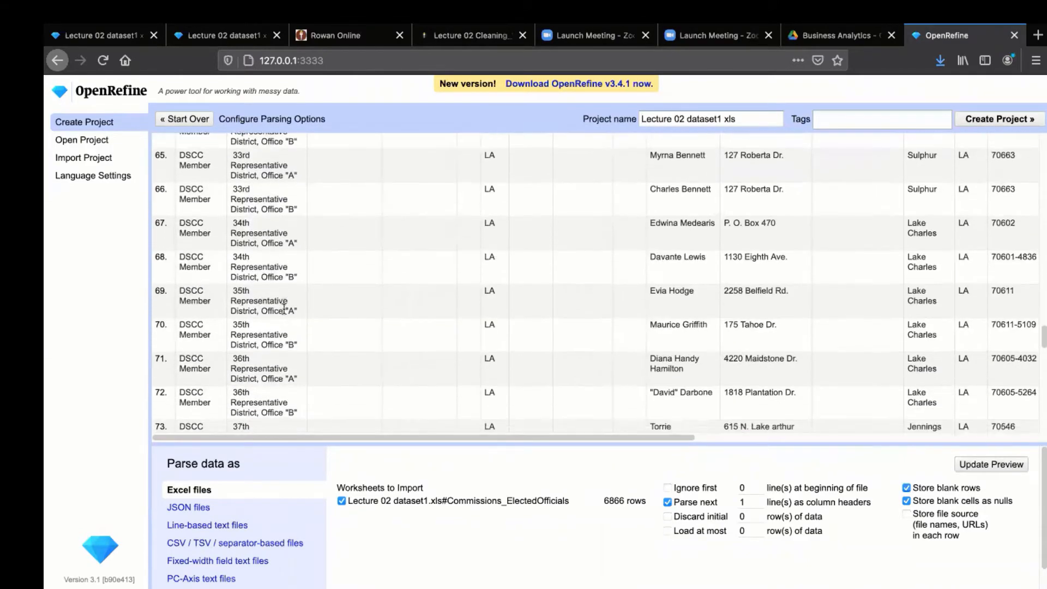
scroll(284, 309, up, 13)
scroll(284, 310, up, 15)
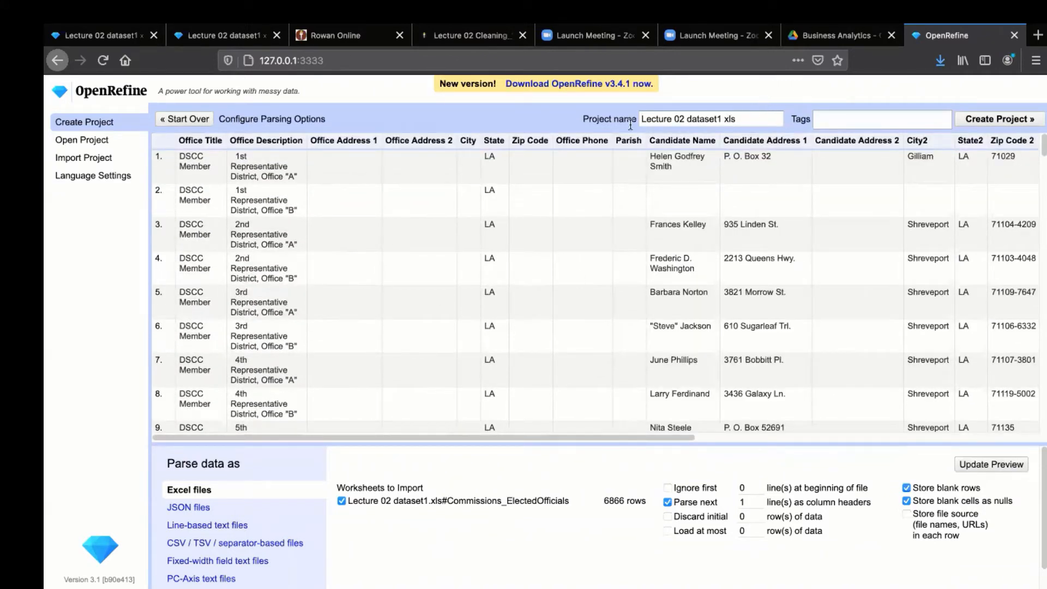
Rename the project as Open Refine First Project
drag(751, 119, 623, 120)
key(BackSpace)
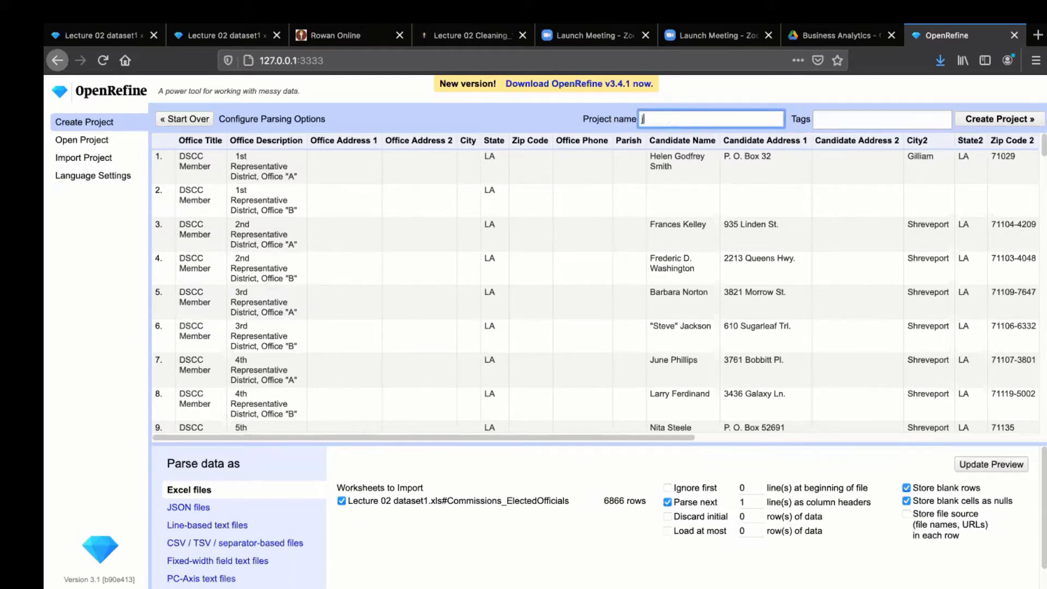
text(Open Refine)
text(First Project)
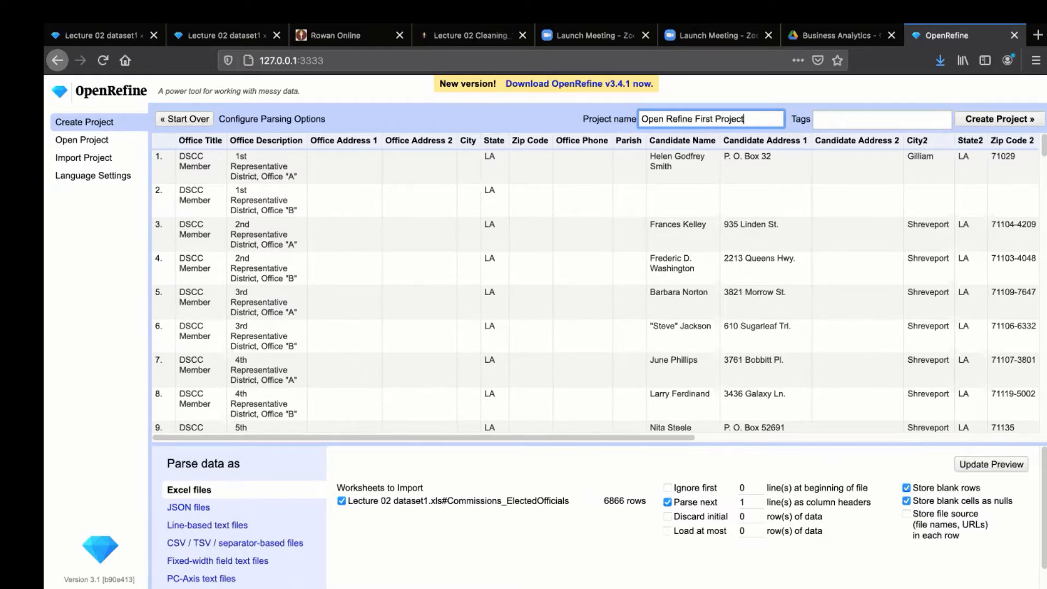
Tag the project with Business and Analytics and create it from the previewed worksheet
click(833, 115)
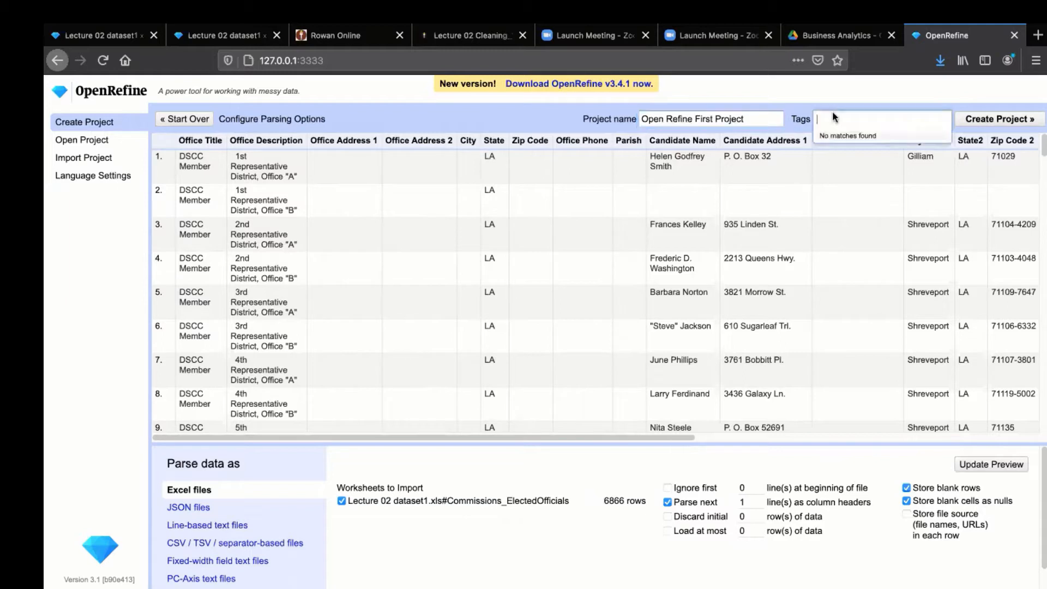
text(Business)
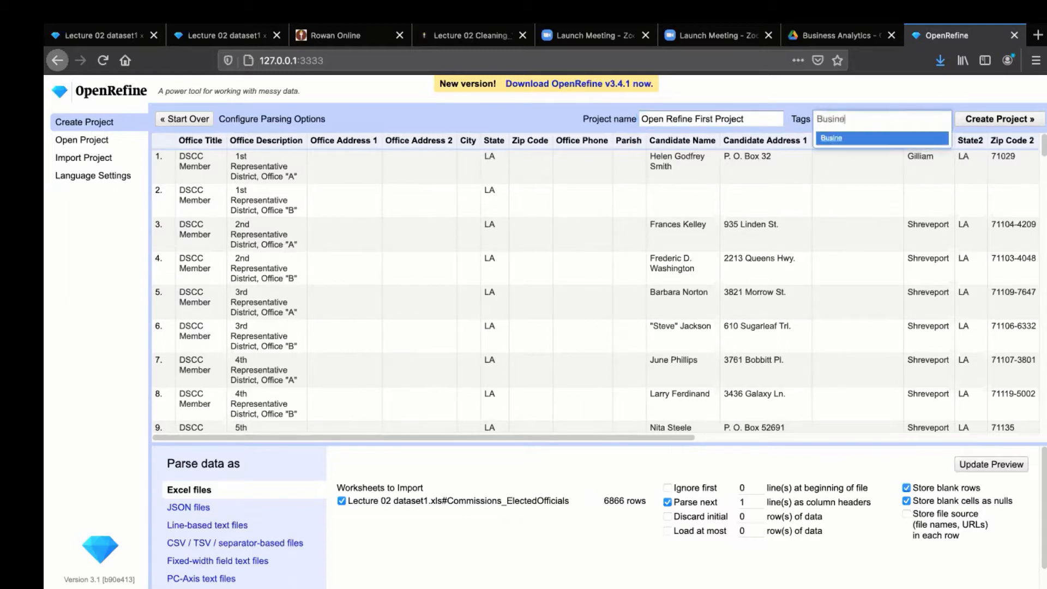
key(Return)
text(Analytics)
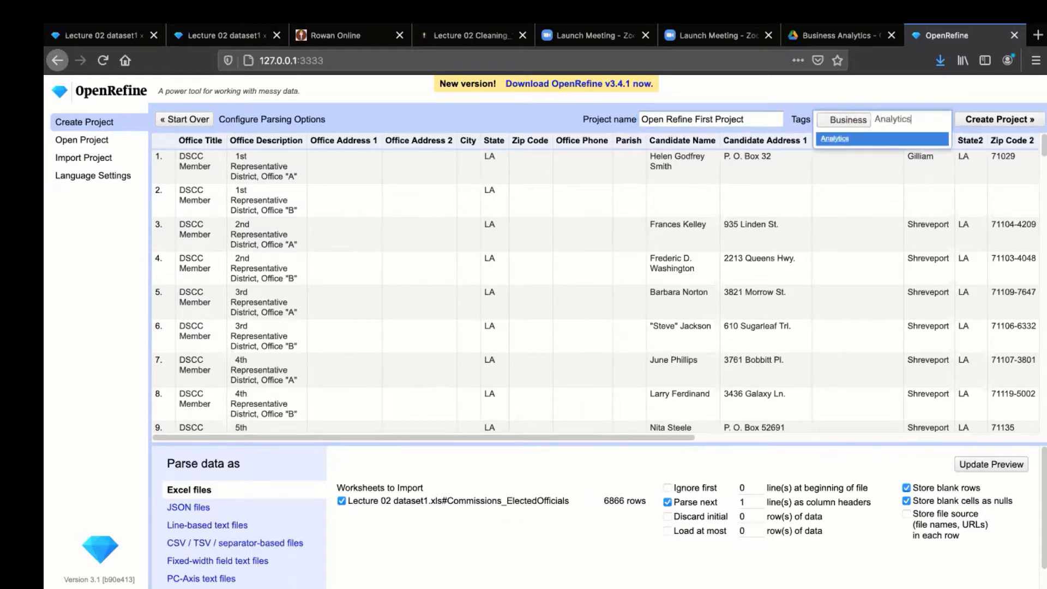
key(Return)
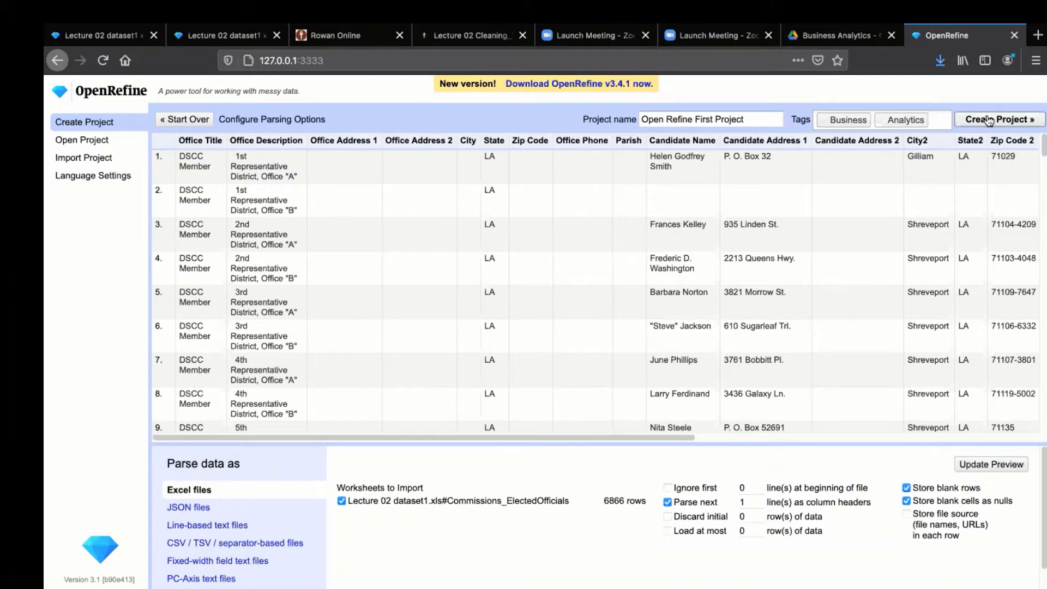
click(988, 120)
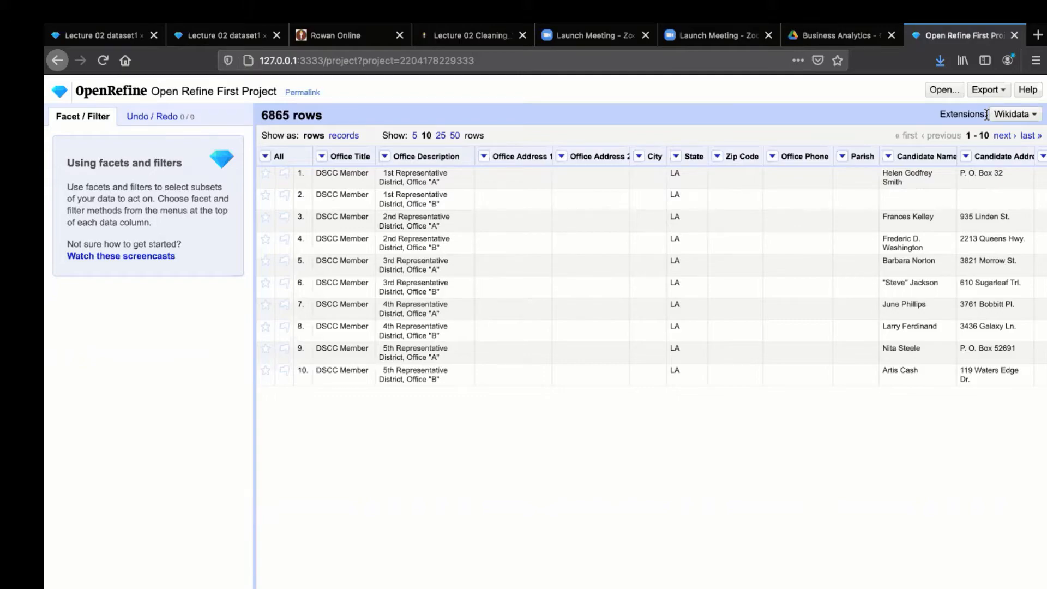
Read the Date Validation item in the Acrobat Reader exercise PDF, return to the OpenRefine project and look across its columns for date fields
key(ctrl+Left)
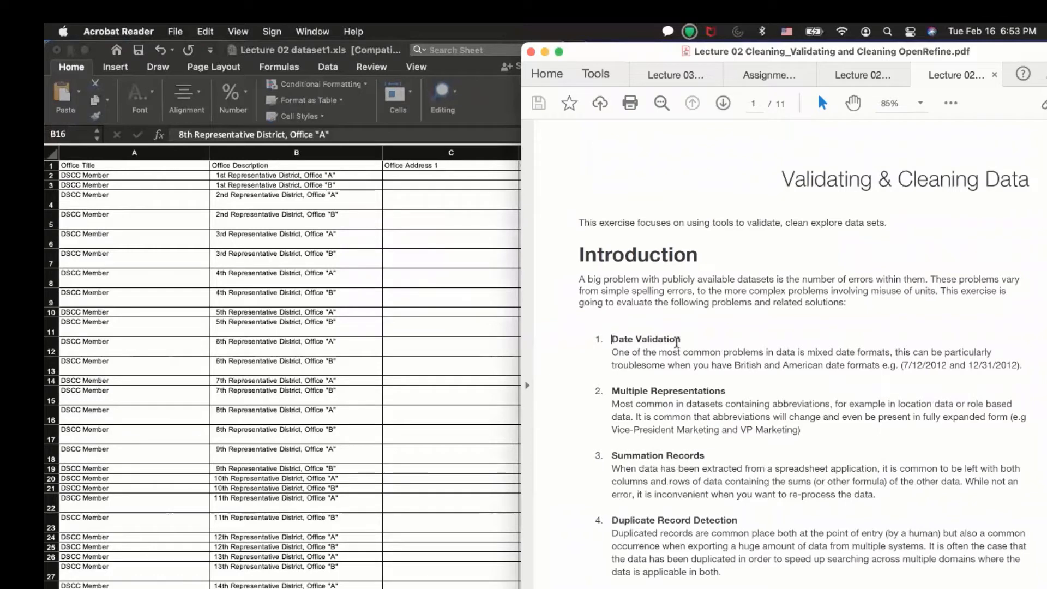
drag(612, 338, 721, 351)
click(610, 342)
drag(604, 339, 781, 367)
key(ctrl+Right)
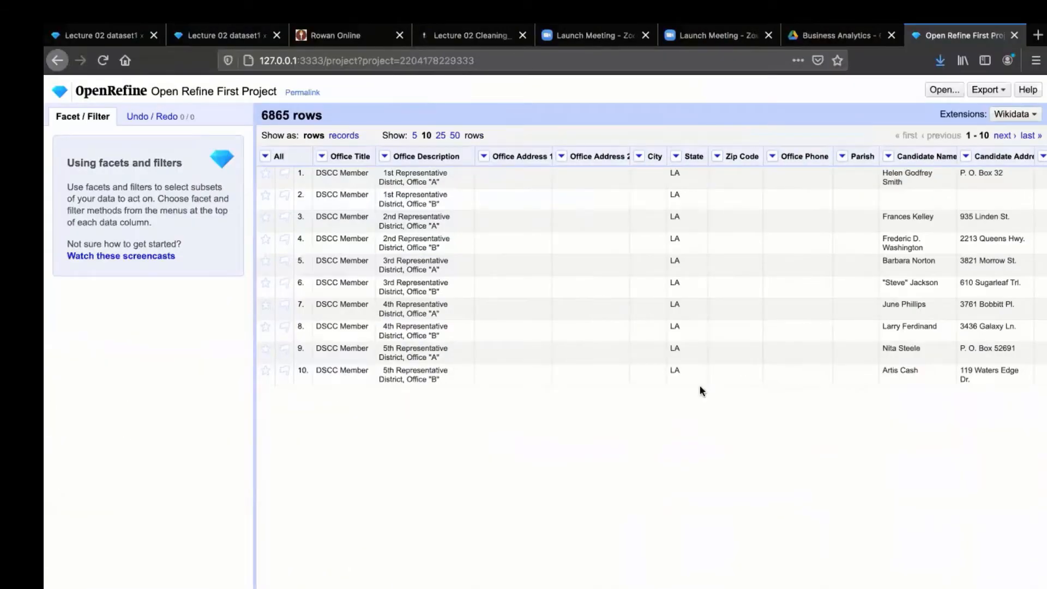
scroll(747, 304, right, 10)
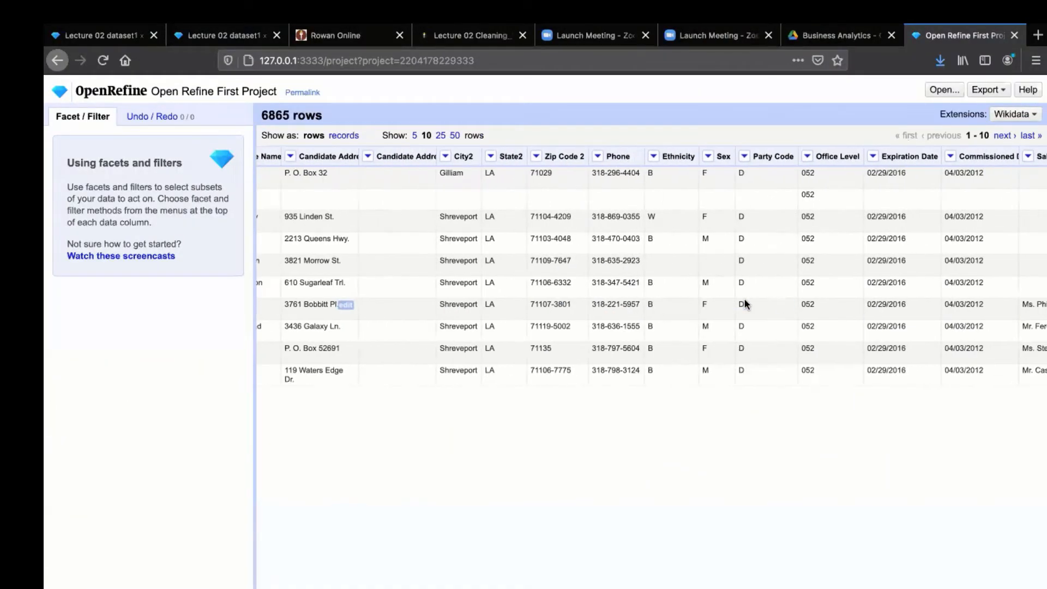
scroll(757, 297, right, 2)
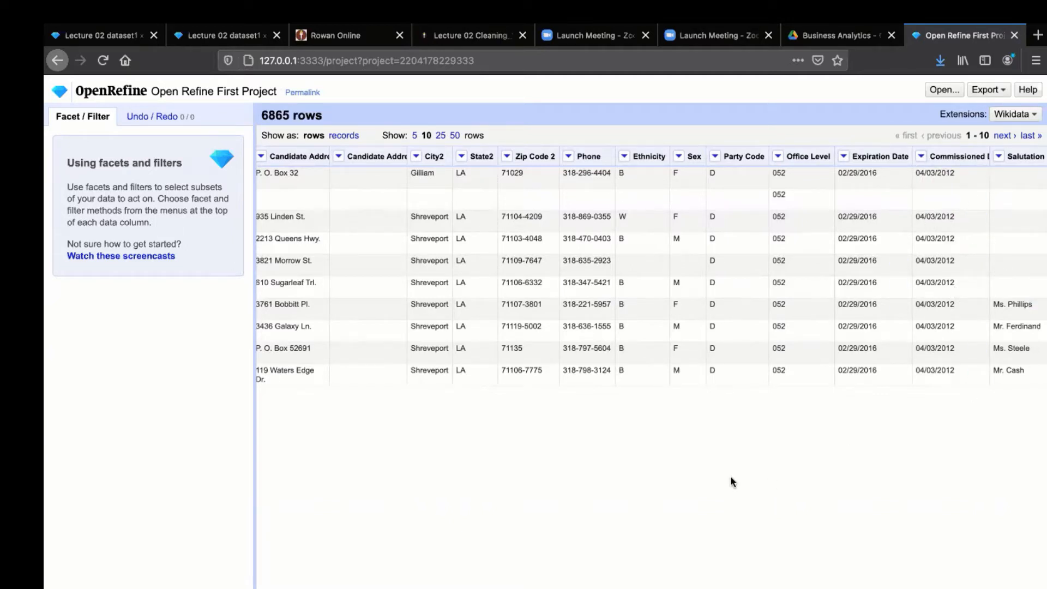
scroll(731, 477, left, 10)
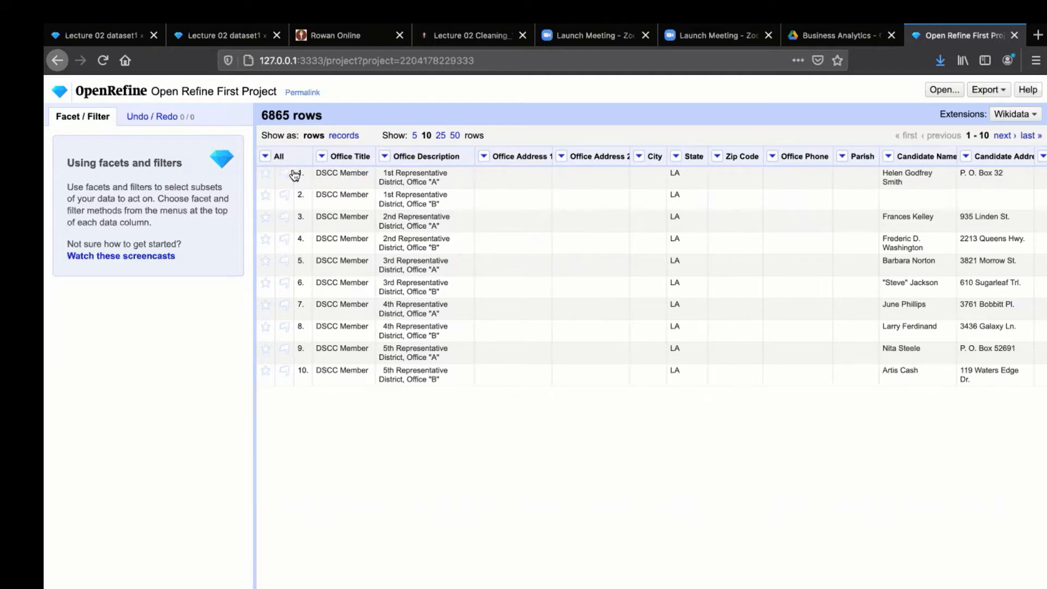
Open the re-ordering of all columns and move Commissioned Date directly after Office Description
click(265, 157)
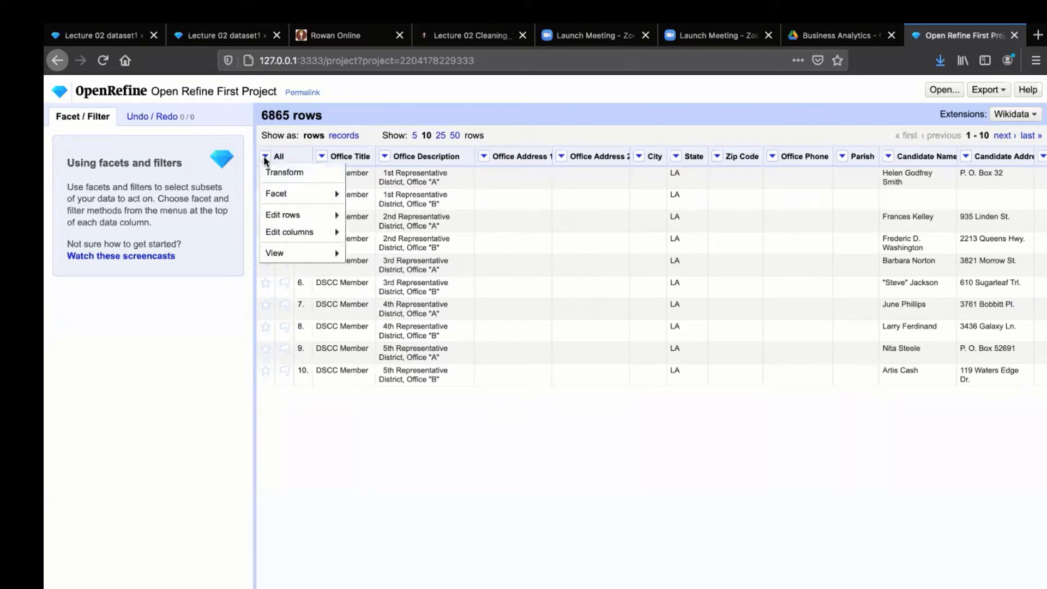
mouse_move(278, 221)
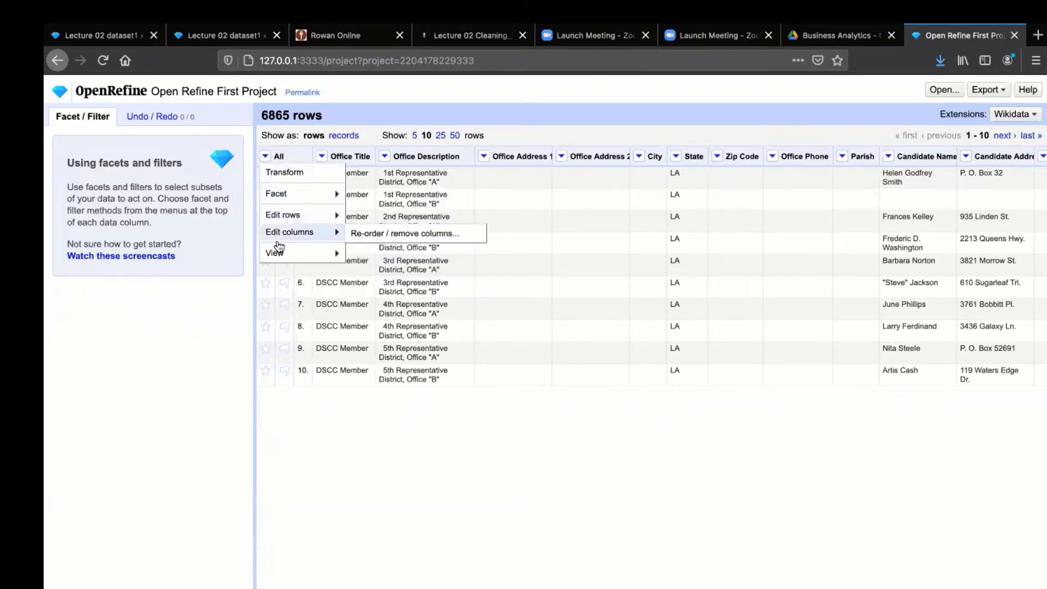
mouse_move(284, 198)
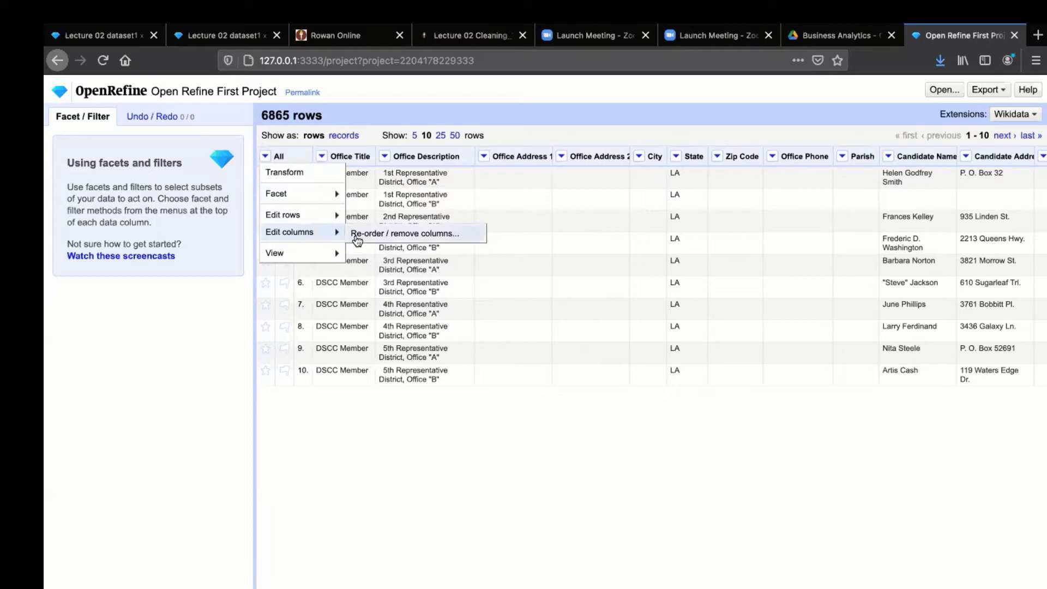
click(358, 234)
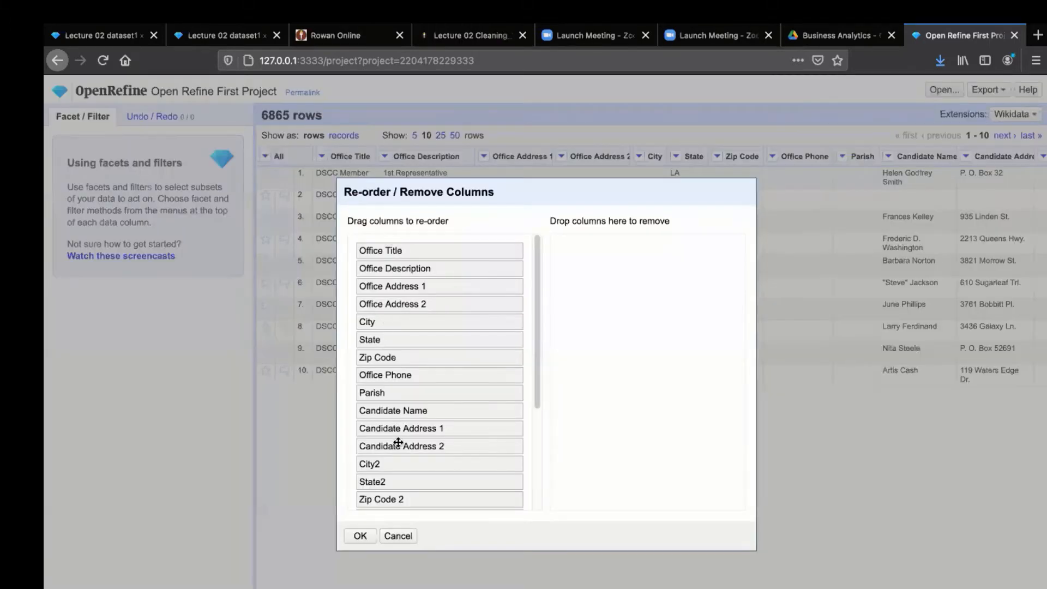
scroll(398, 439, down, 3)
scroll(398, 443, up, 3)
scroll(398, 442, down, 3)
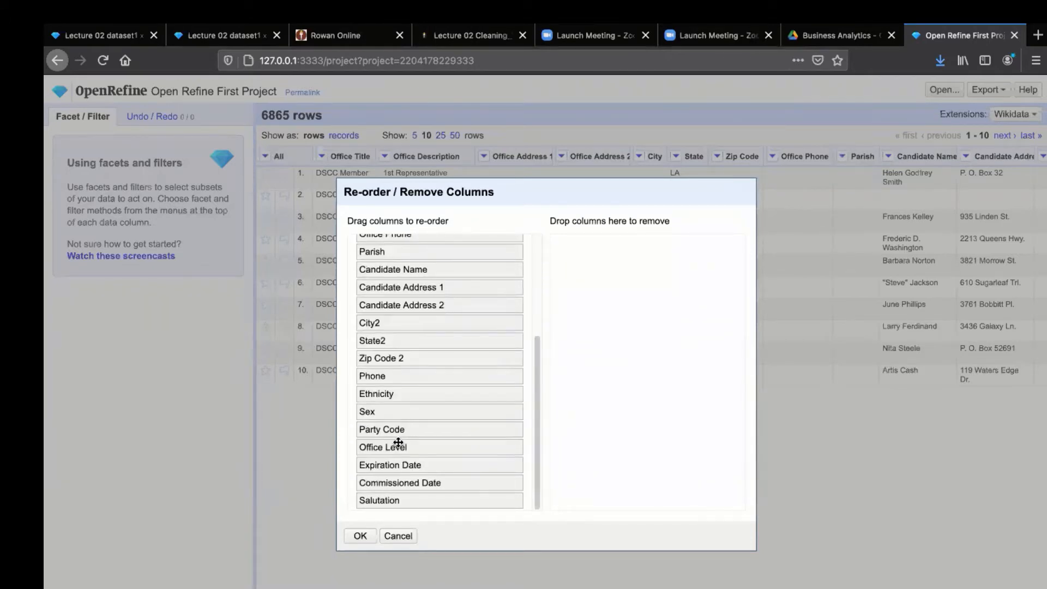
scroll(398, 442, up, 3)
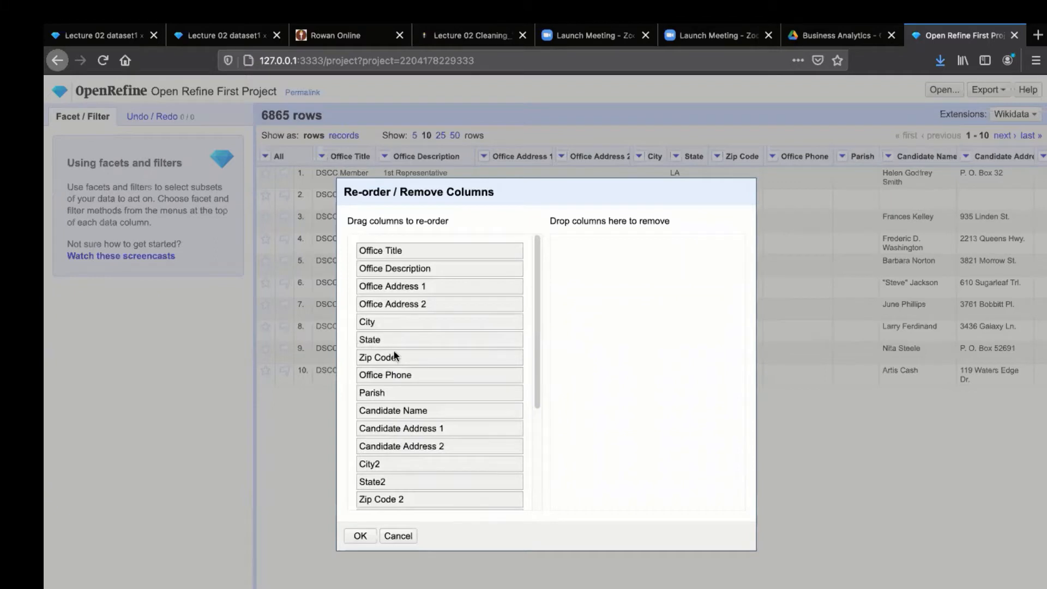
scroll(398, 402, down, 3)
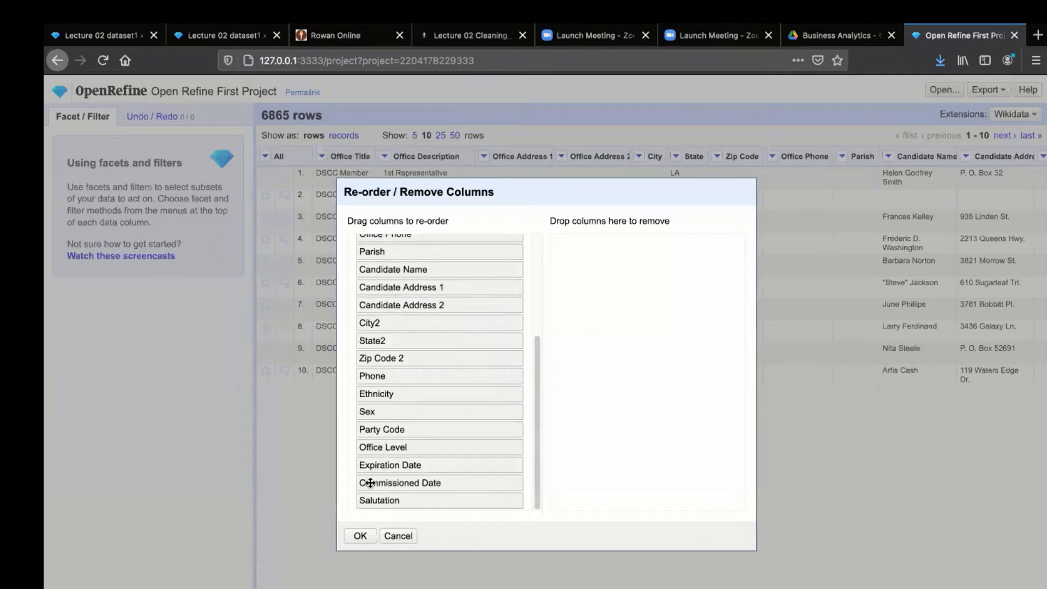
drag(372, 483, 363, 252)
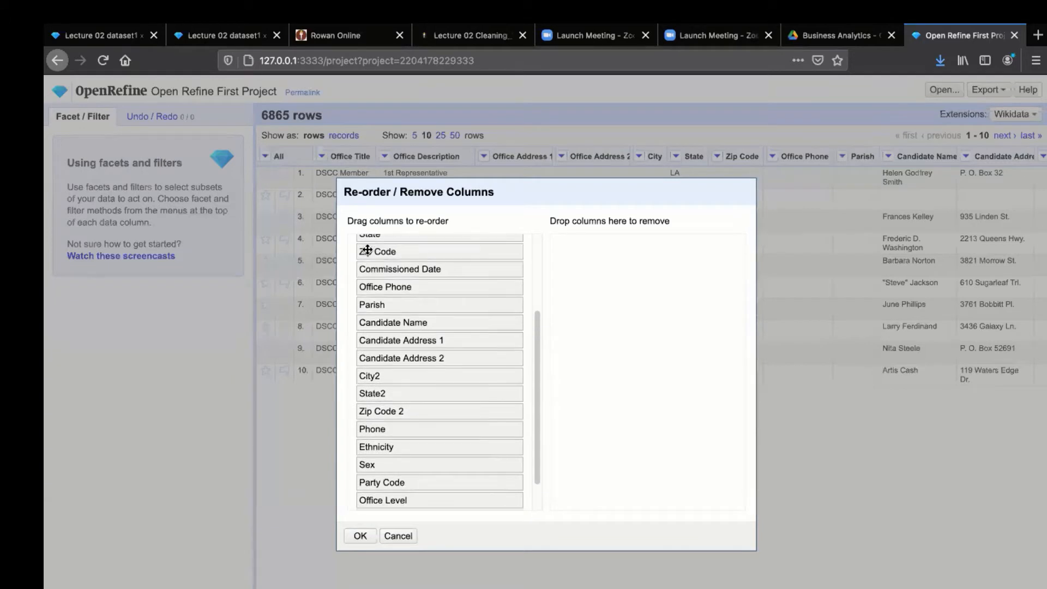
scroll(366, 288, up, 3)
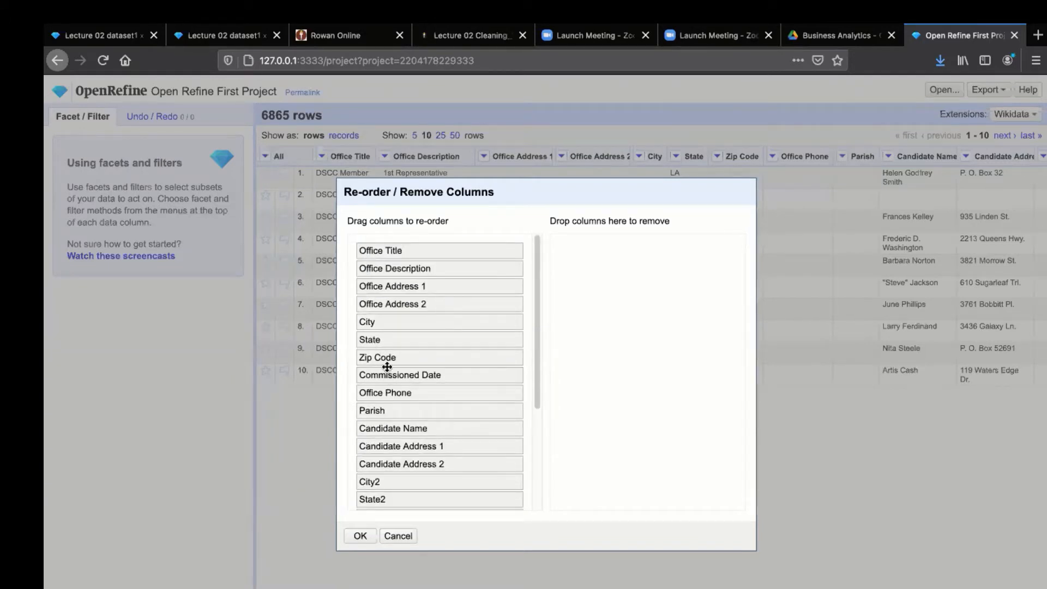
drag(387, 372, 389, 284)
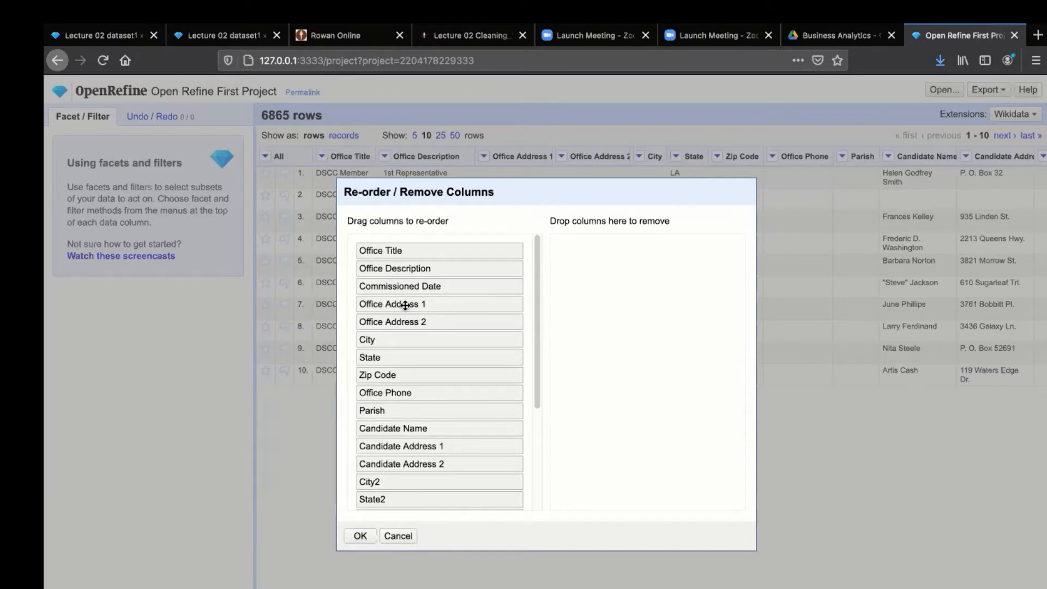
Put Office Address 1 and Office Address 2 in the removal list, return both after Zip Code, and apply the column order
drag(406, 305, 613, 309)
drag(404, 303, 601, 324)
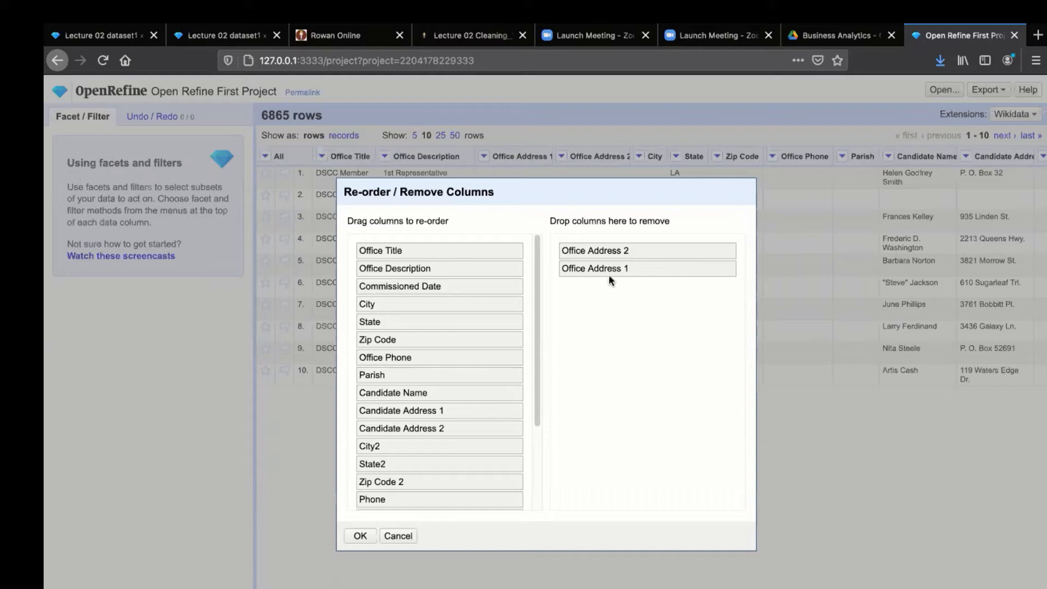
drag(609, 274, 452, 358)
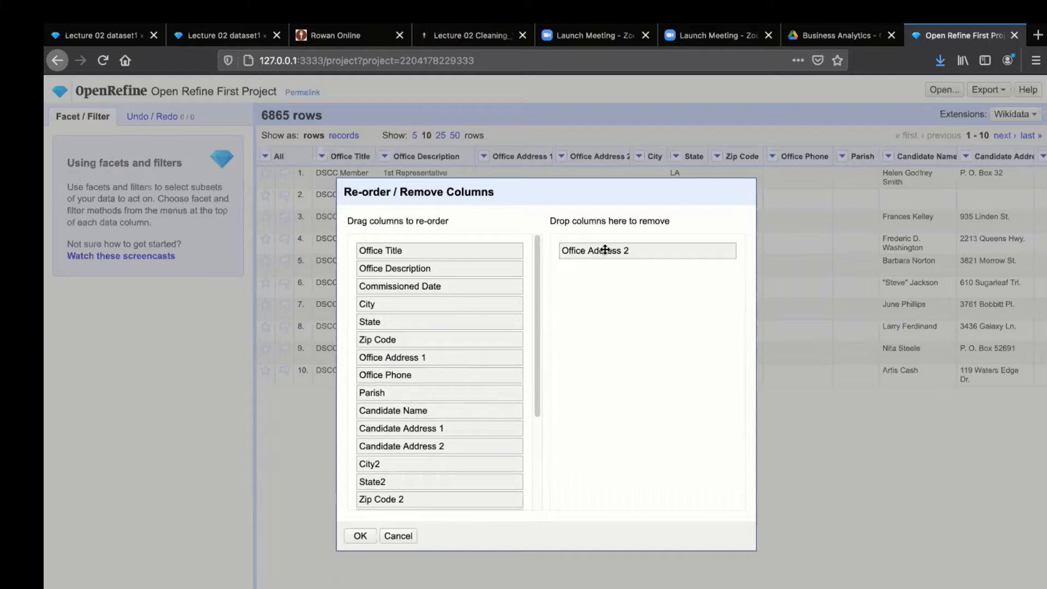
drag(606, 250, 413, 376)
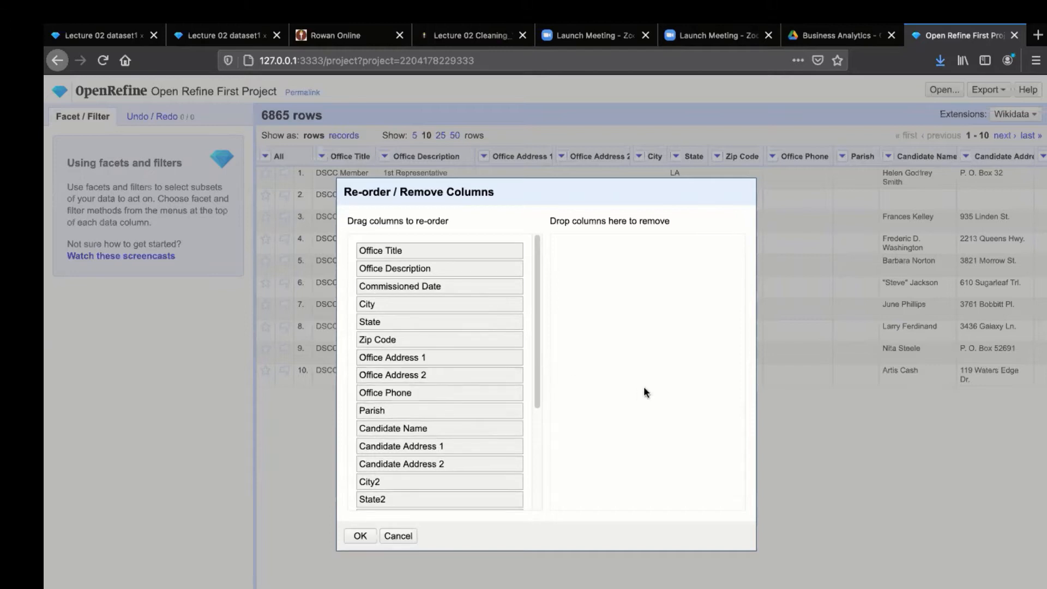
click(360, 536)
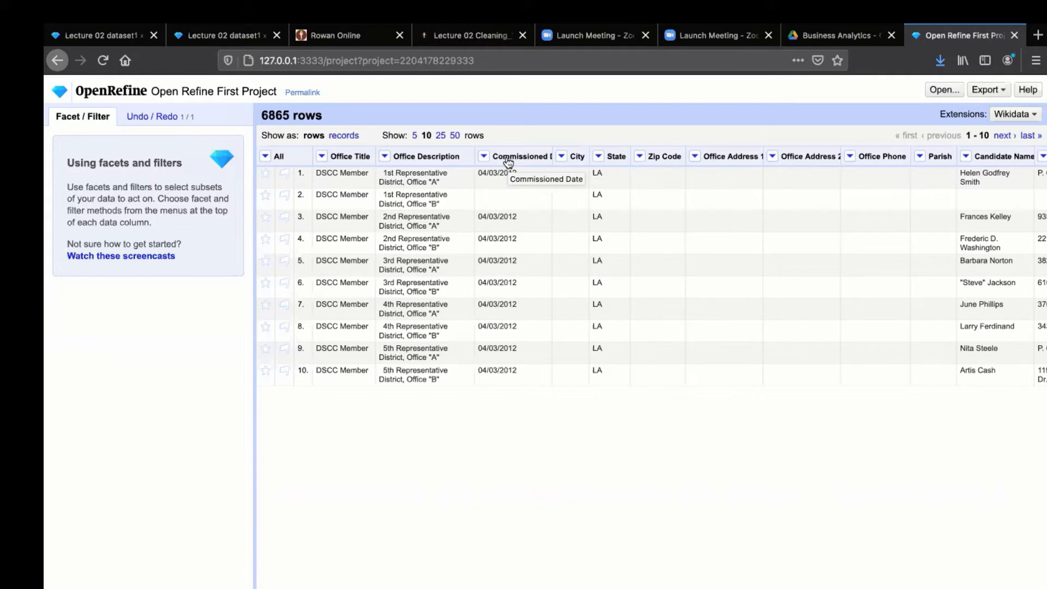
Show 50 rows per page and browse the records through to the last page
click(454, 136)
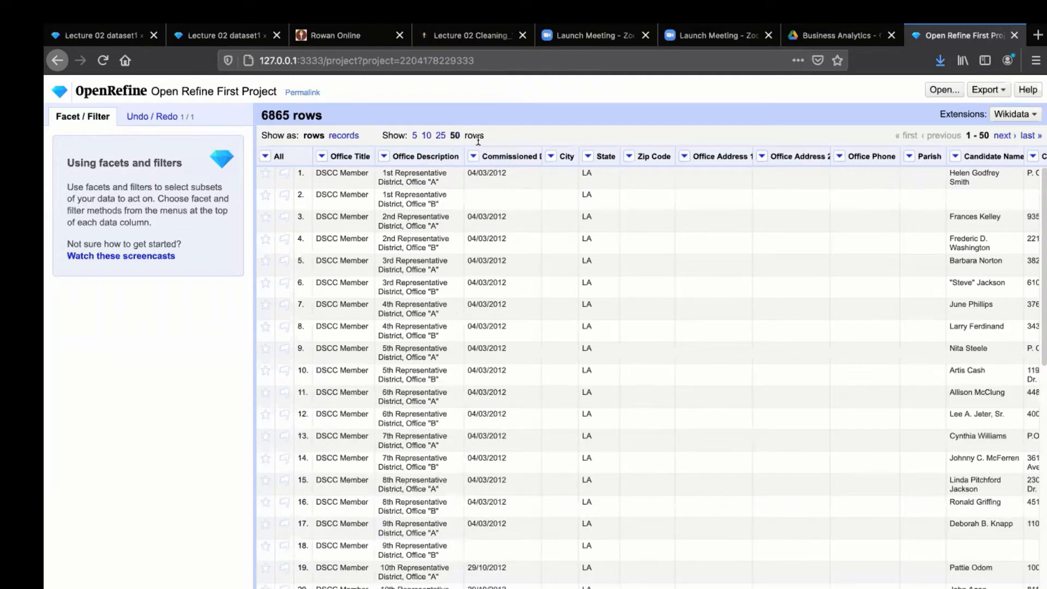
scroll(453, 447, down, 10)
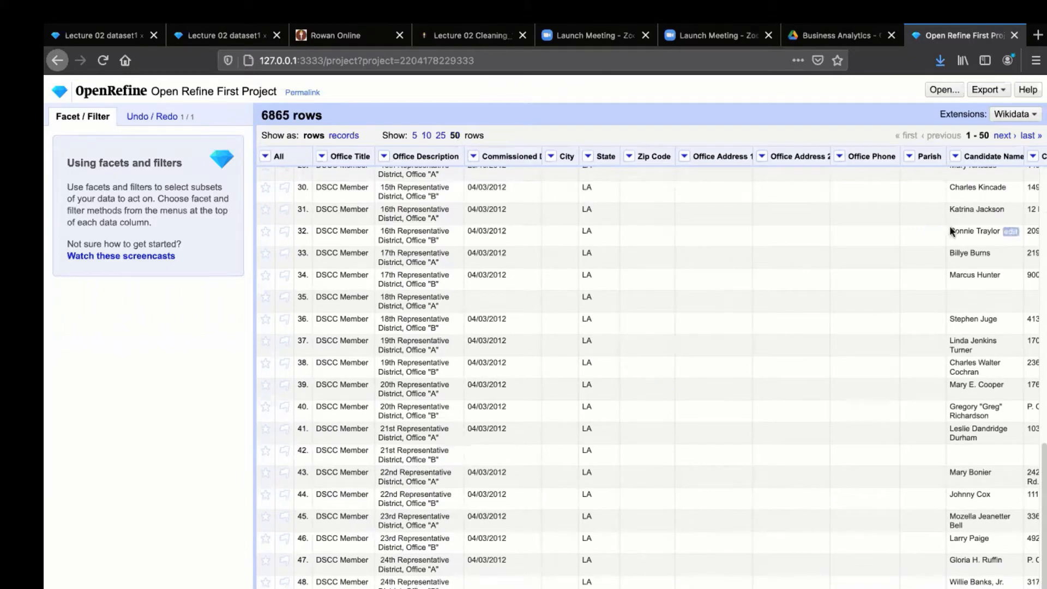
click(1003, 136)
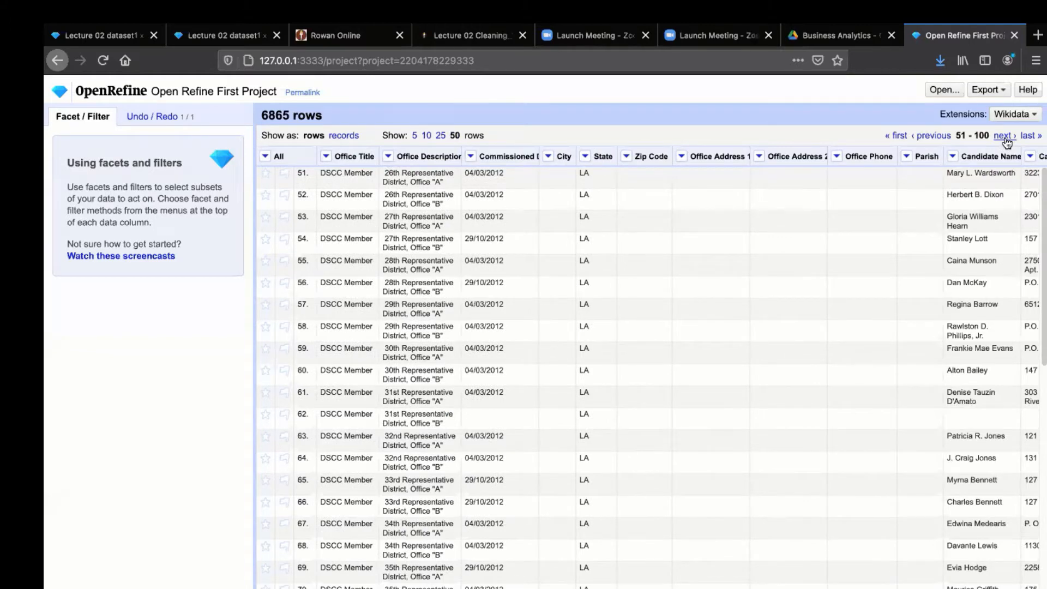
click(1006, 141)
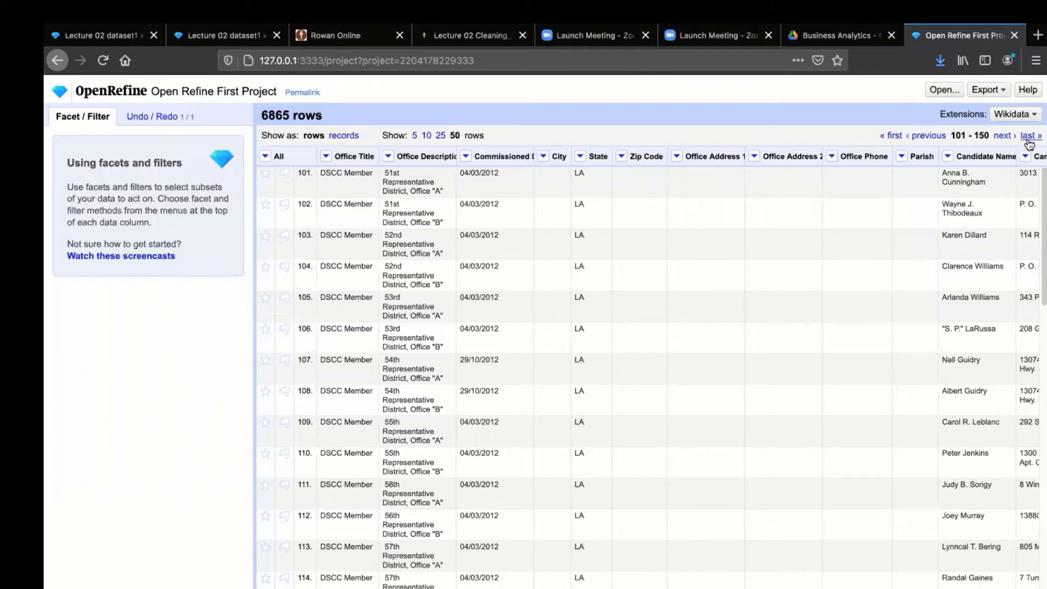
click(1029, 141)
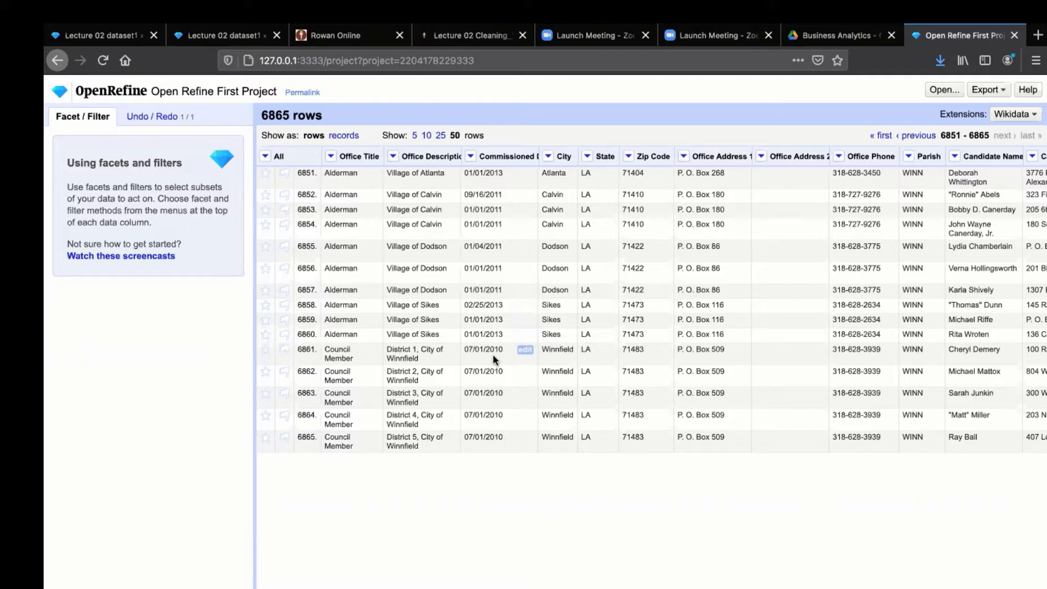
Sort the rows by Commissioned Date as dates, earliest first, and look through the first page of sorted rows
mouse_move(847, 26)
click(471, 158)
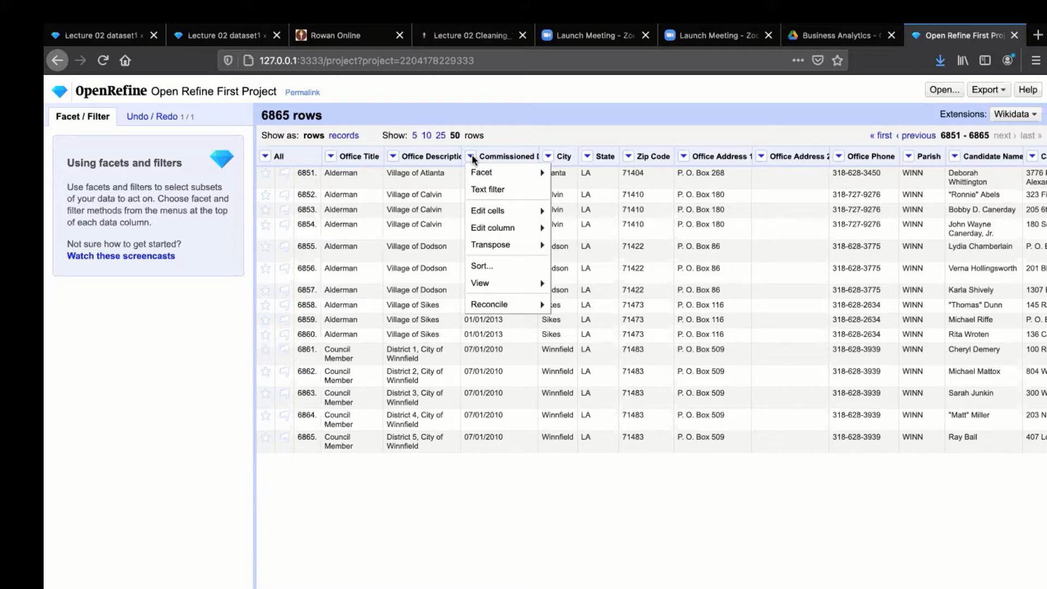
click(475, 265)
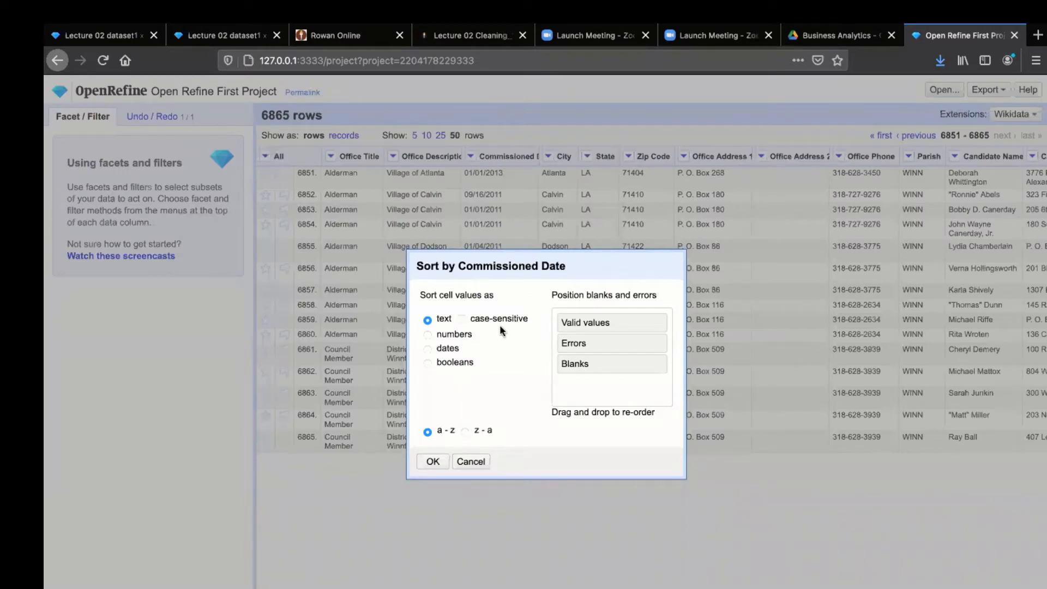
click(428, 349)
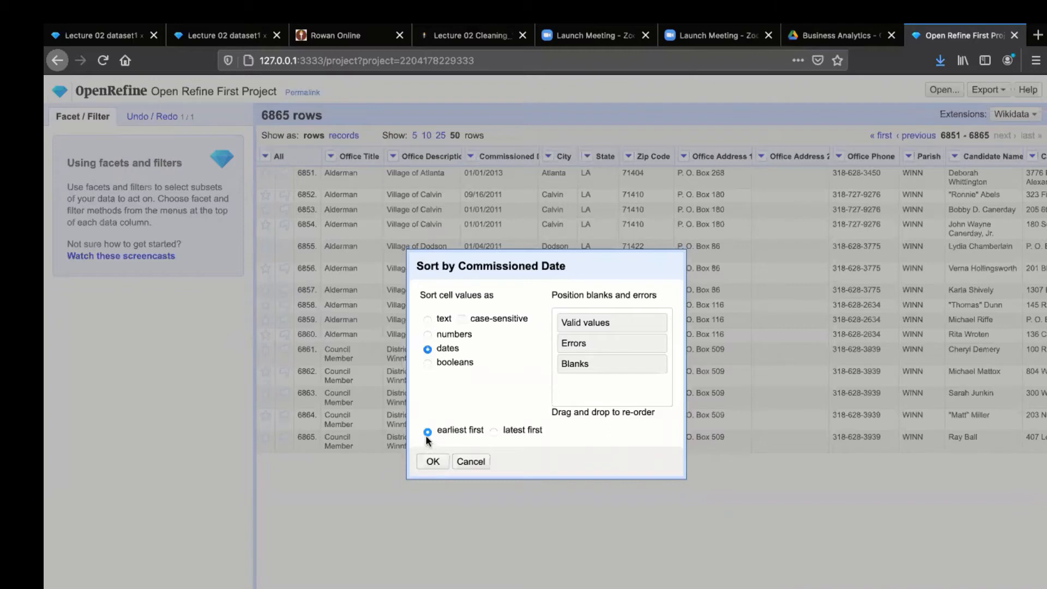
click(432, 462)
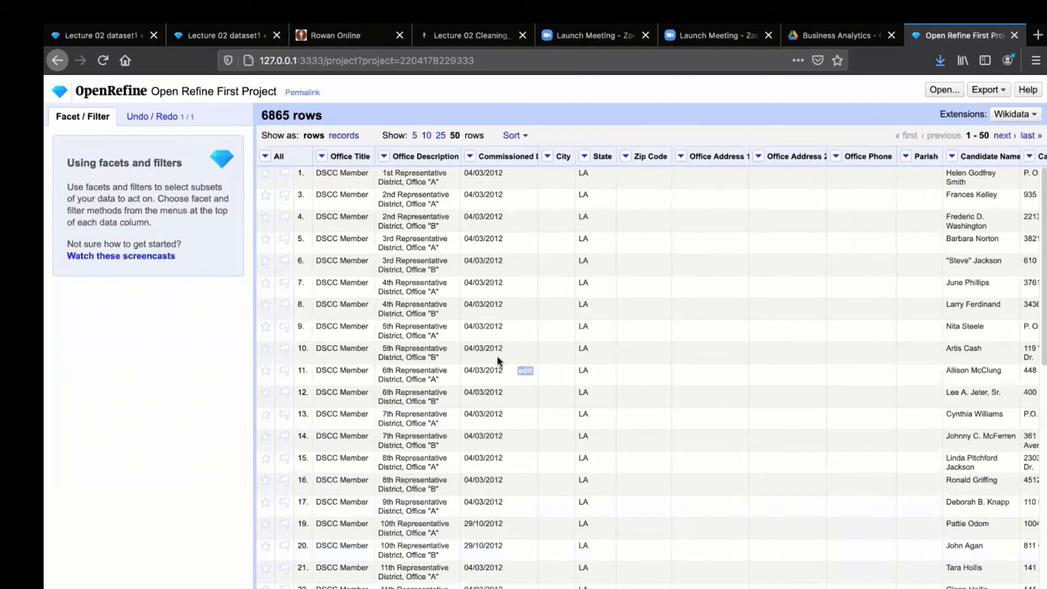
scroll(475, 485, down, 10)
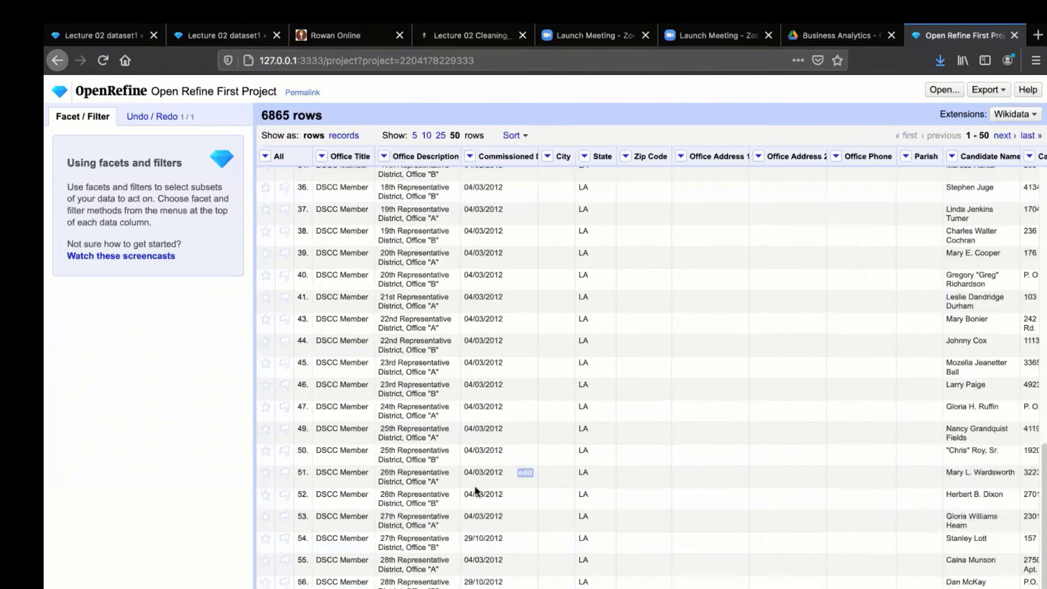
scroll(475, 488, up, 10)
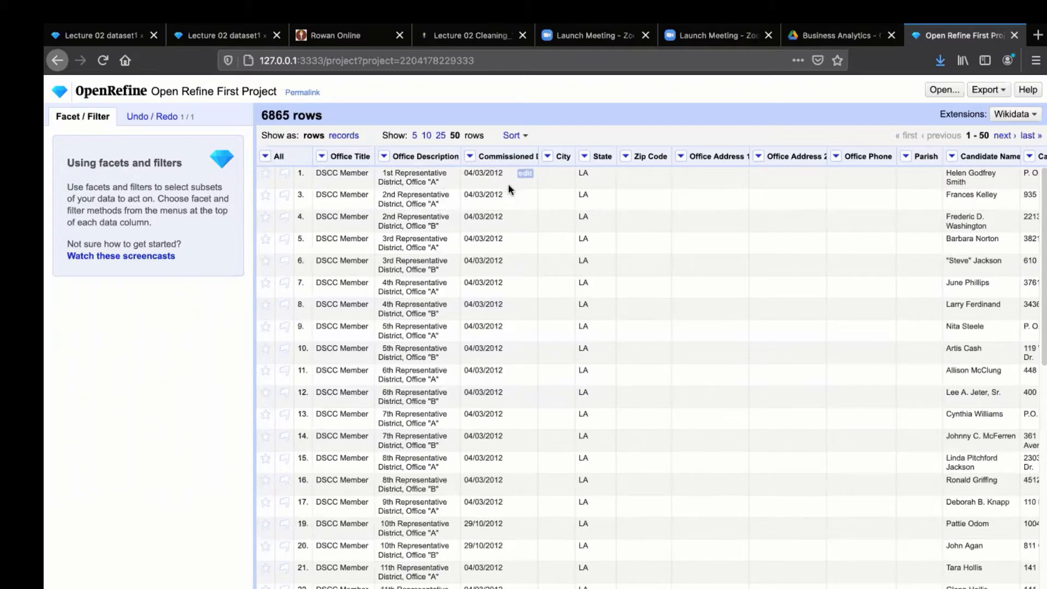
Page forward through the sorted rows up to rows 351–400 to examine the Commissioned Date values
click(1003, 136)
click(1004, 136)
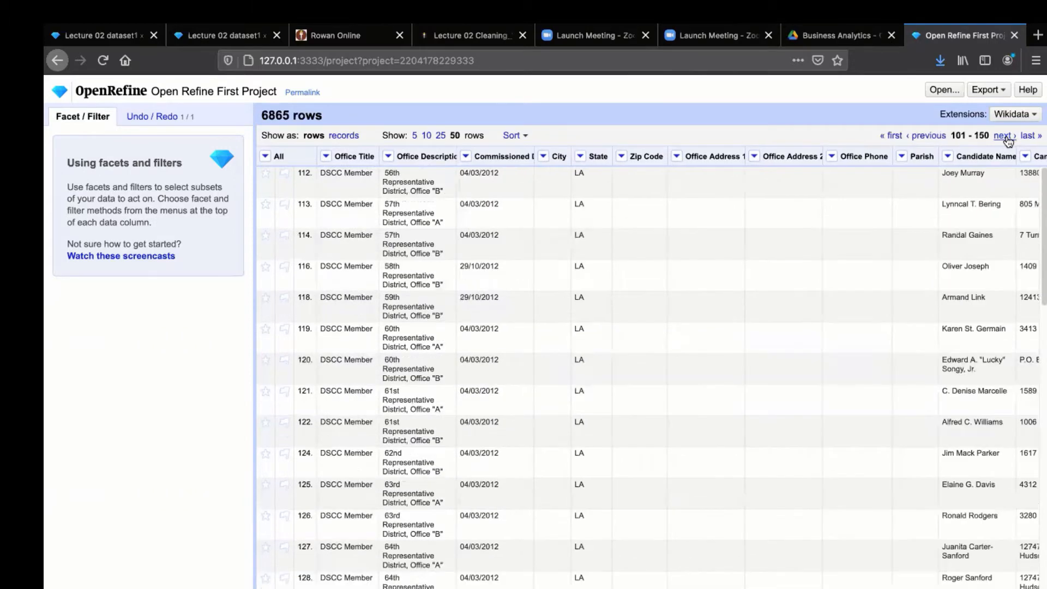
click(1004, 137)
click(1003, 137)
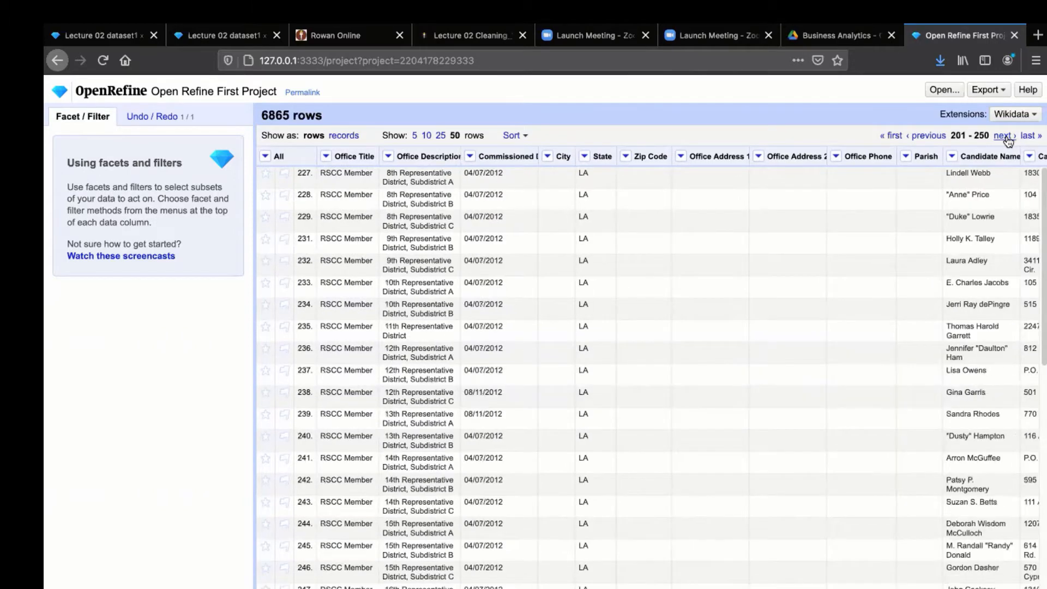
click(1004, 137)
click(1003, 137)
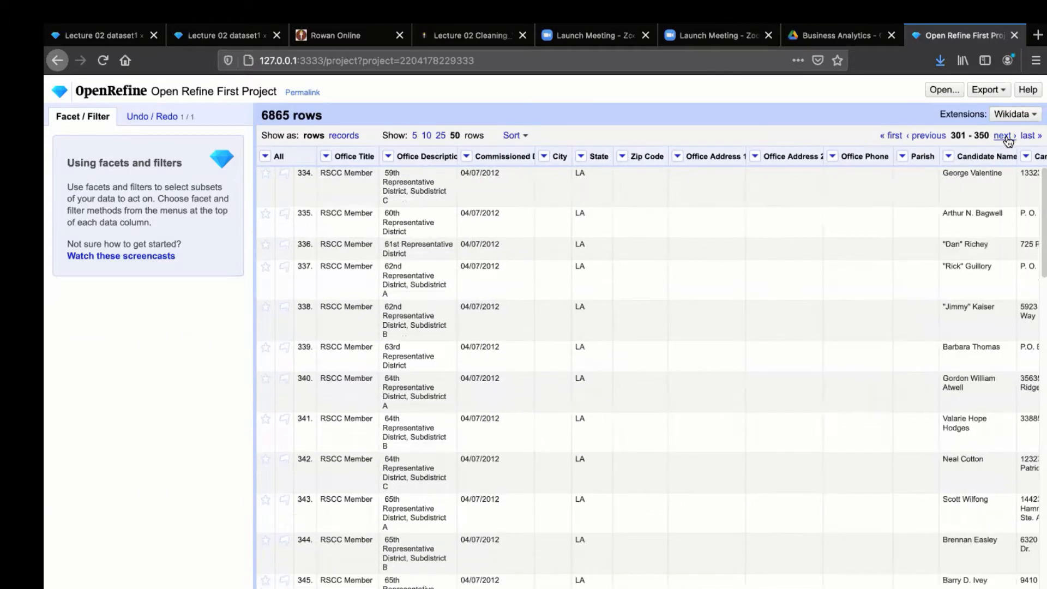
click(1004, 136)
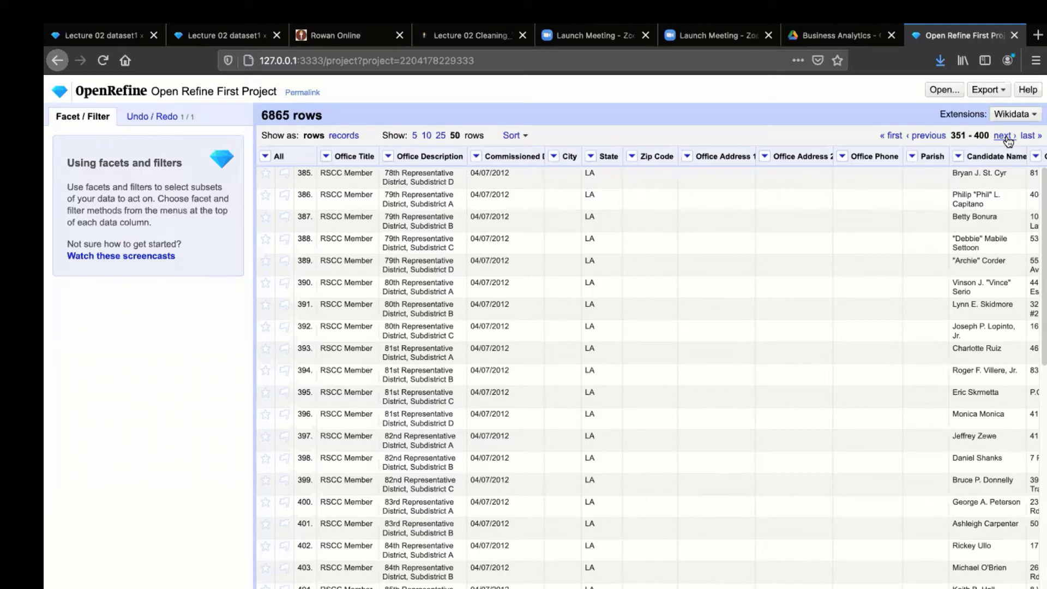
Add a text facet on the Commissioned Date column
click(478, 156)
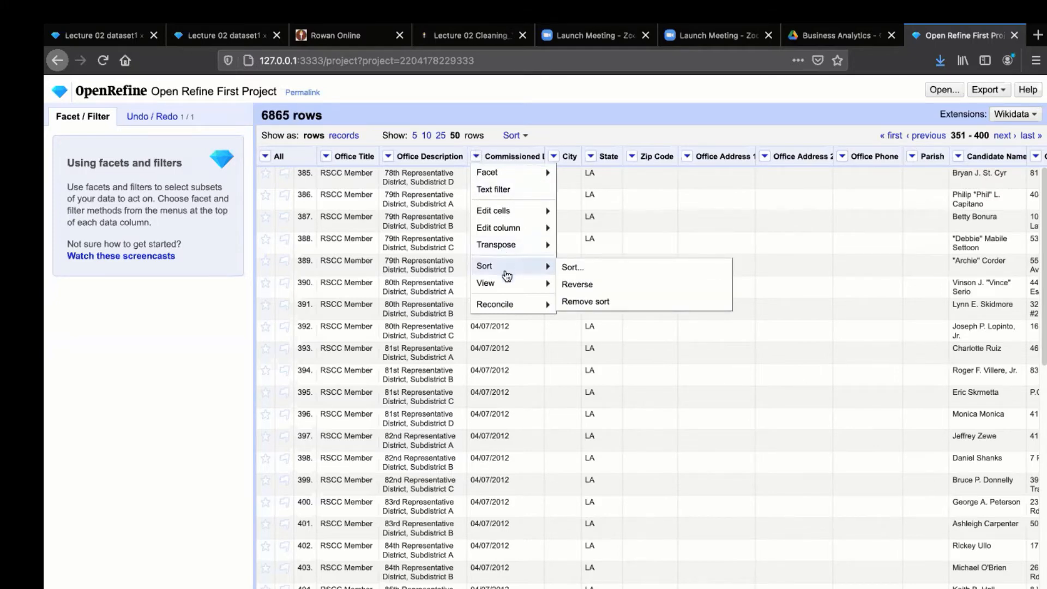
mouse_move(506, 282)
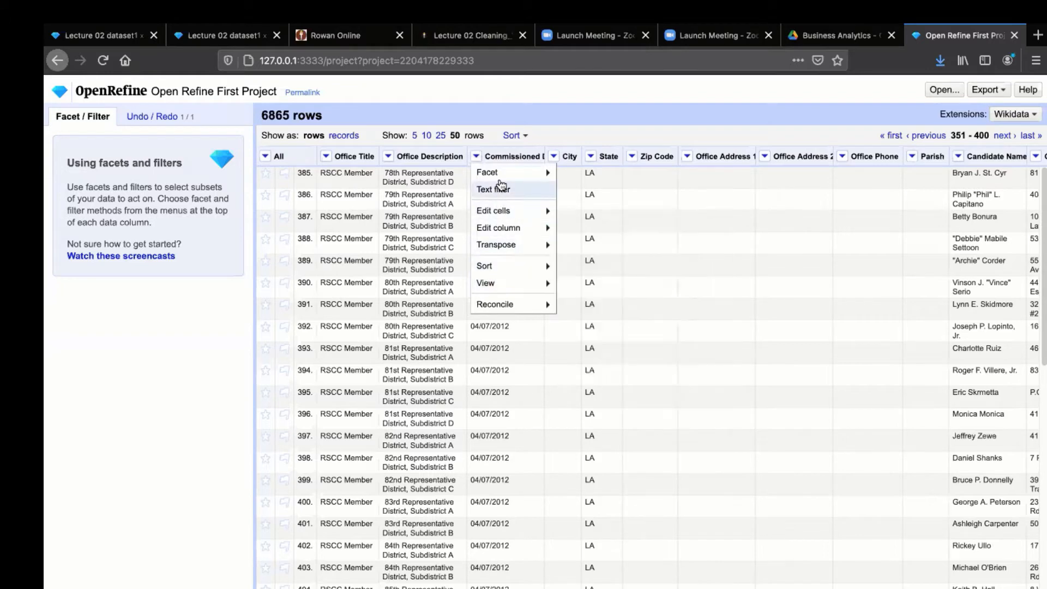
mouse_move(501, 178)
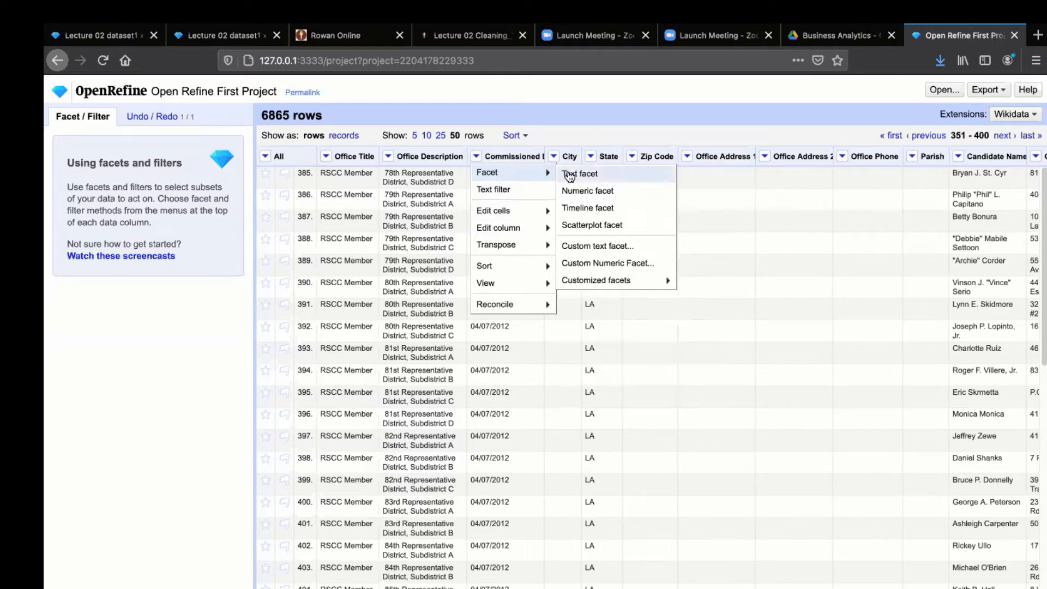
click(569, 175)
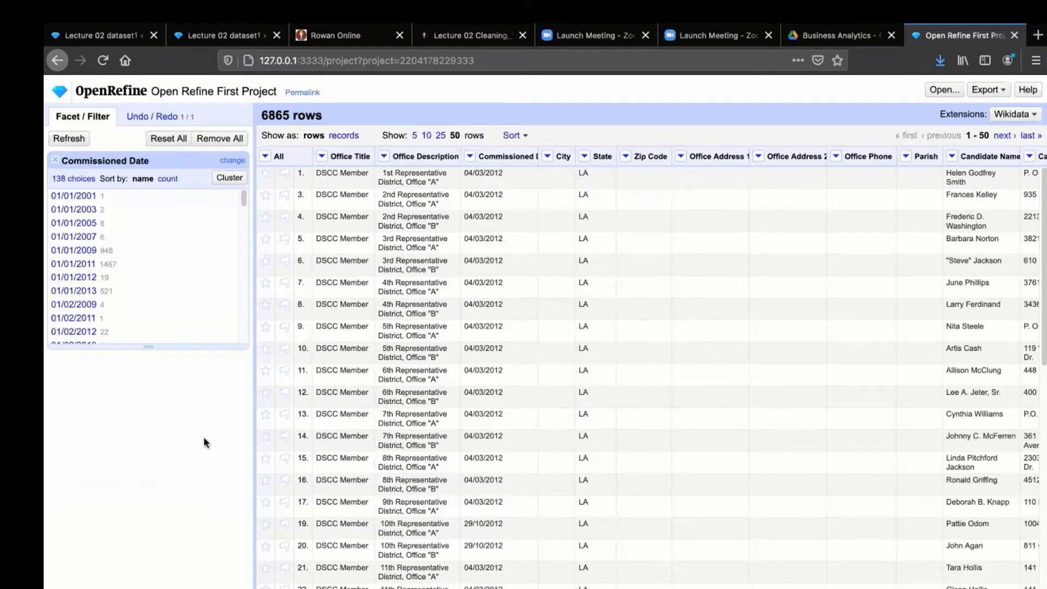
click(470, 156)
mouse_move(488, 174)
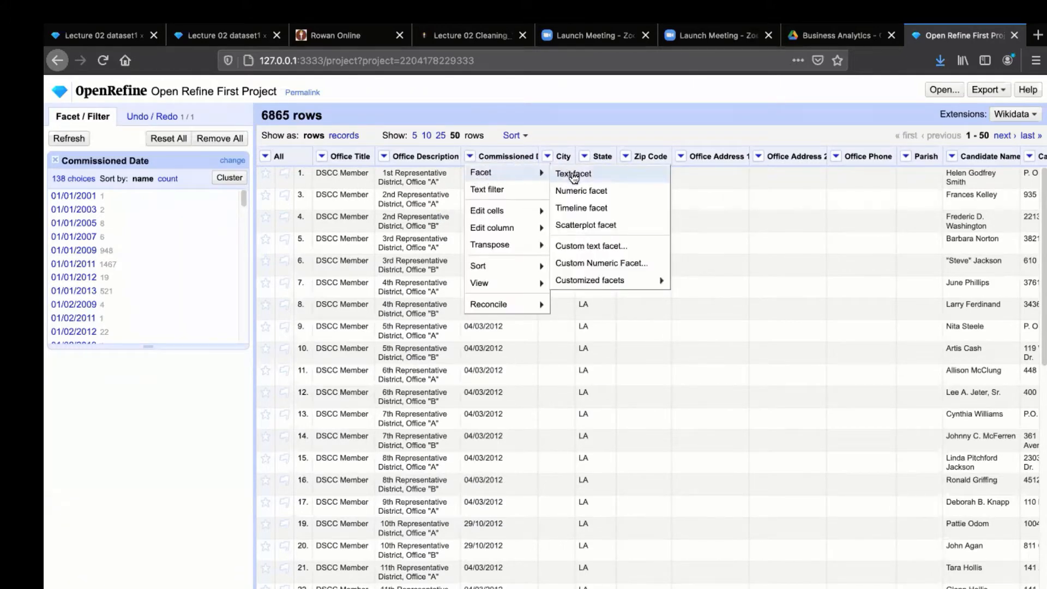
click(157, 443)
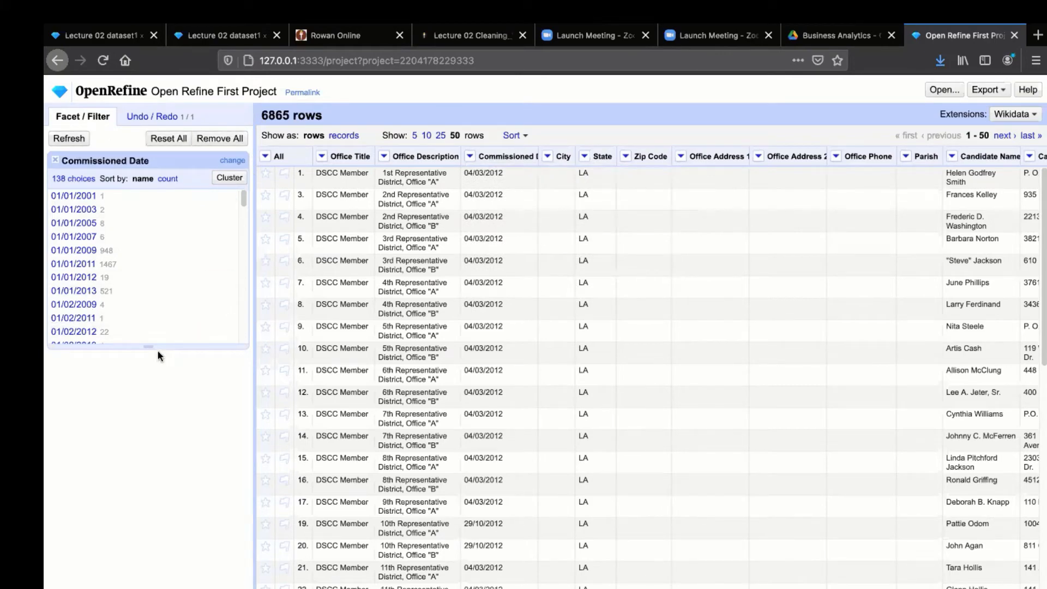
Look through the Commissioned Date facet choices to the end of the list, checking for inconsistent date formats
scroll(172, 271, down, 10)
scroll(172, 275, down, 15)
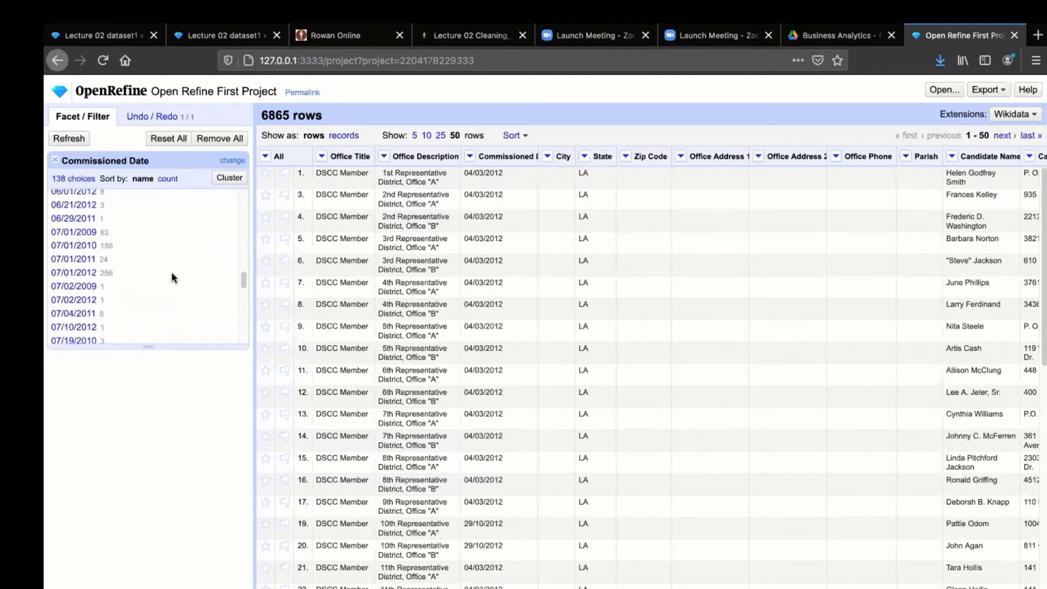
scroll(172, 275, up, 20)
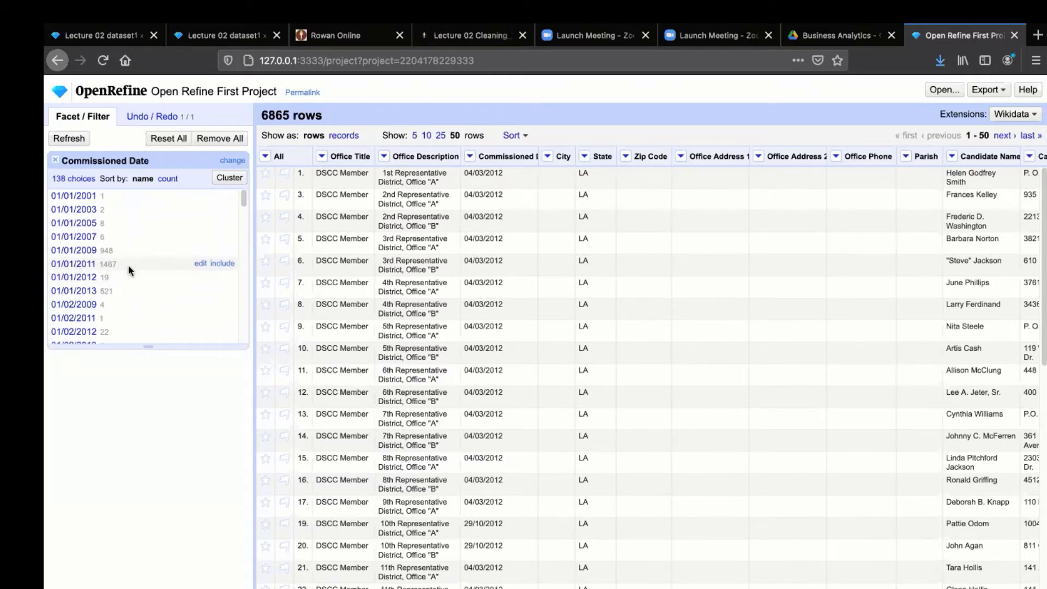
scroll(128, 265, down, 5)
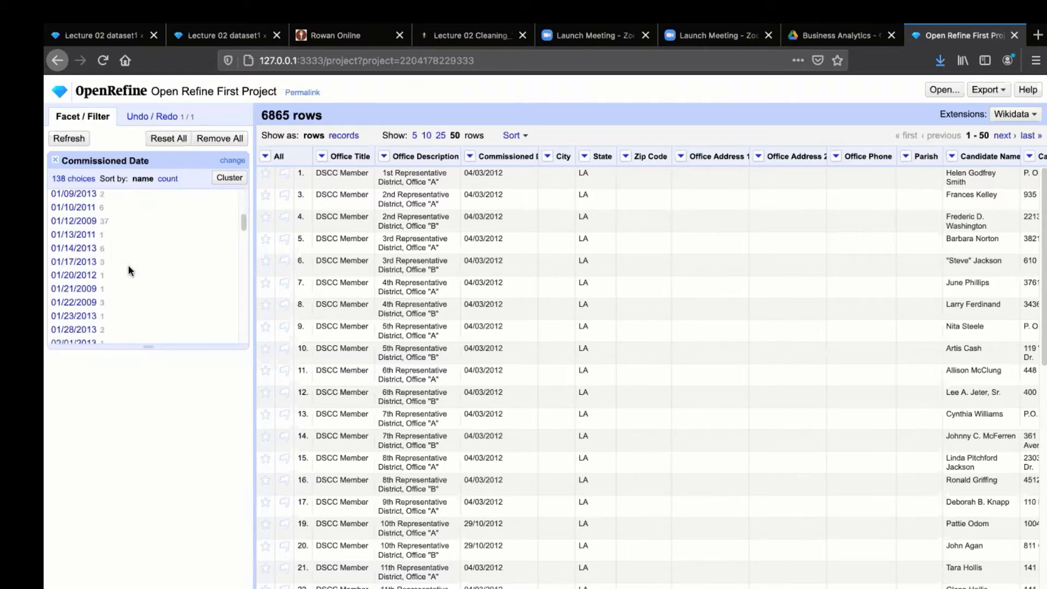
scroll(129, 265, up, 2)
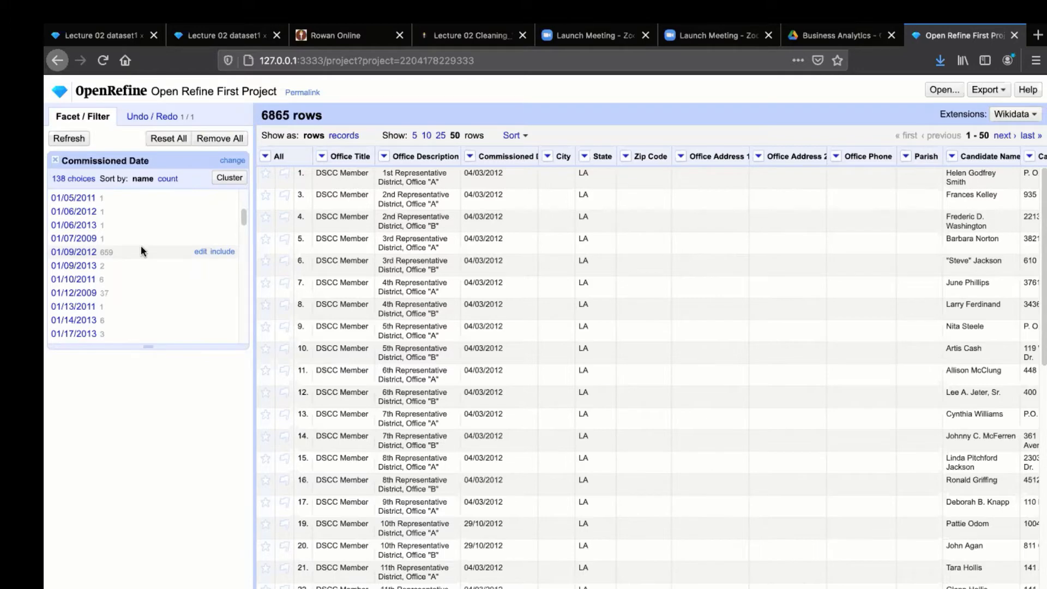
scroll(142, 251, down, 15)
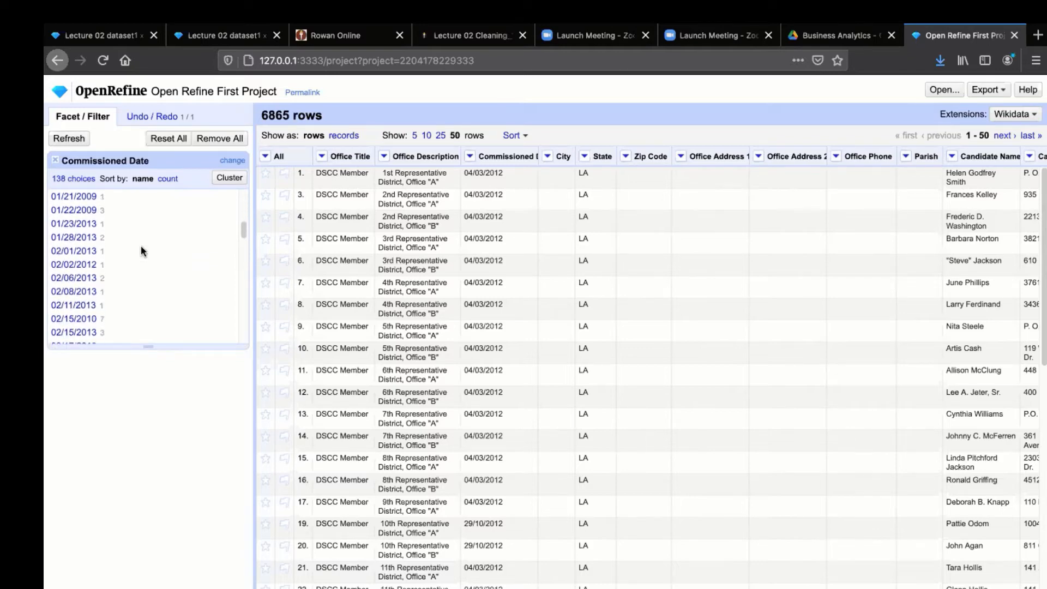
scroll(141, 251, down, 8)
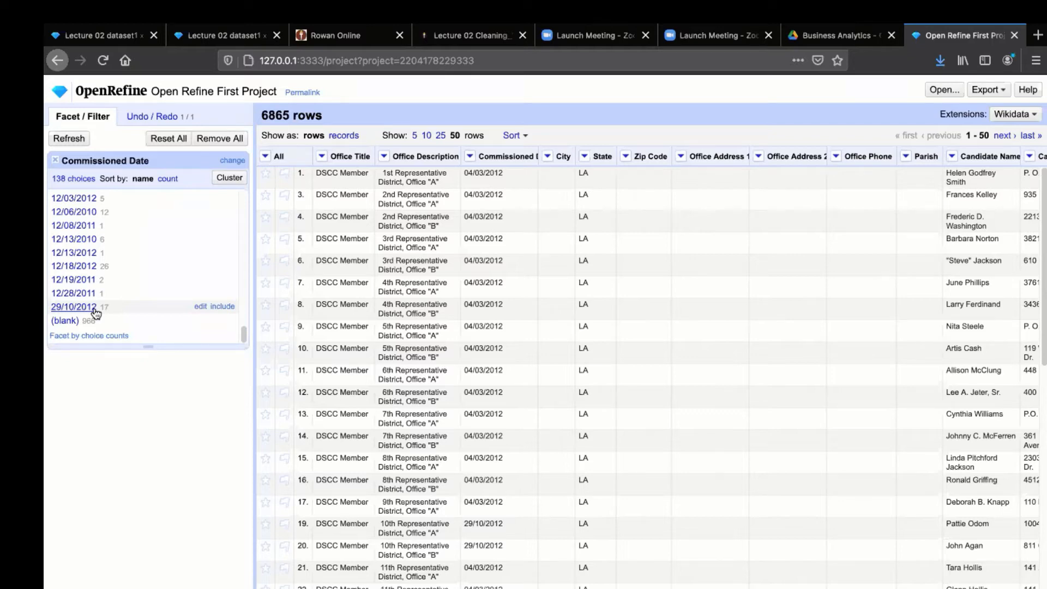
click(199, 307)
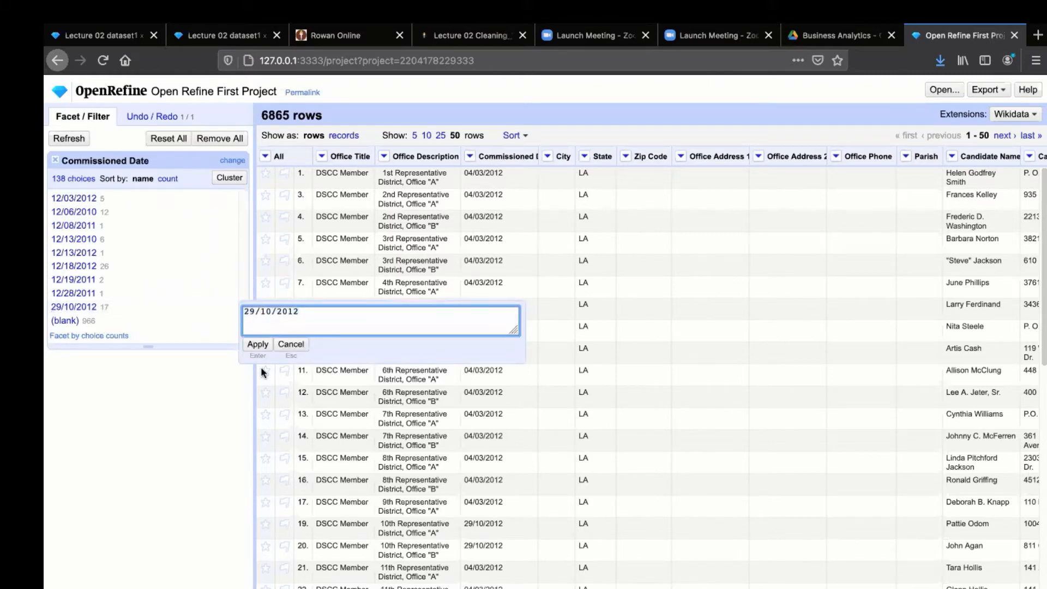
key(BackSpace)
key(BackSpace)
key(BackSpace)
key(Right)
text(/29)
click(293, 345)
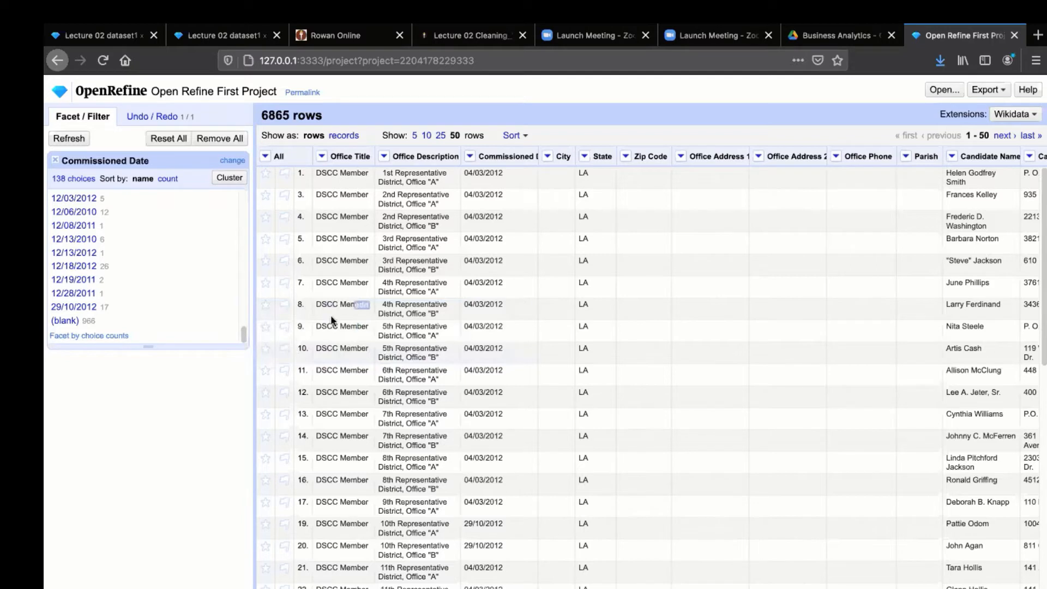
Convert the Commissioned Date cells to dates with the common transform and remove the column's text facet
click(470, 158)
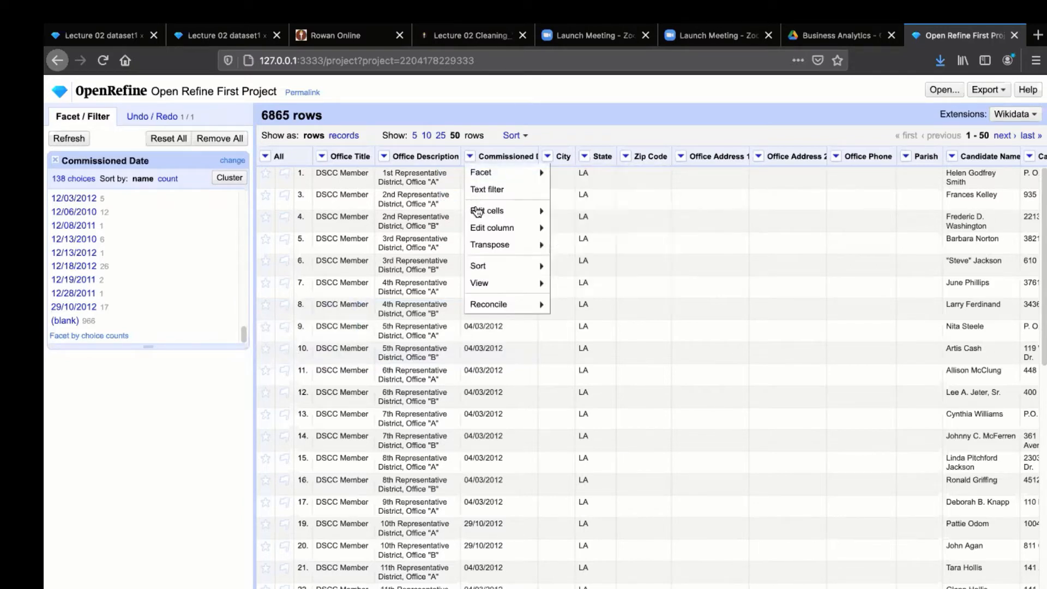
mouse_move(479, 213)
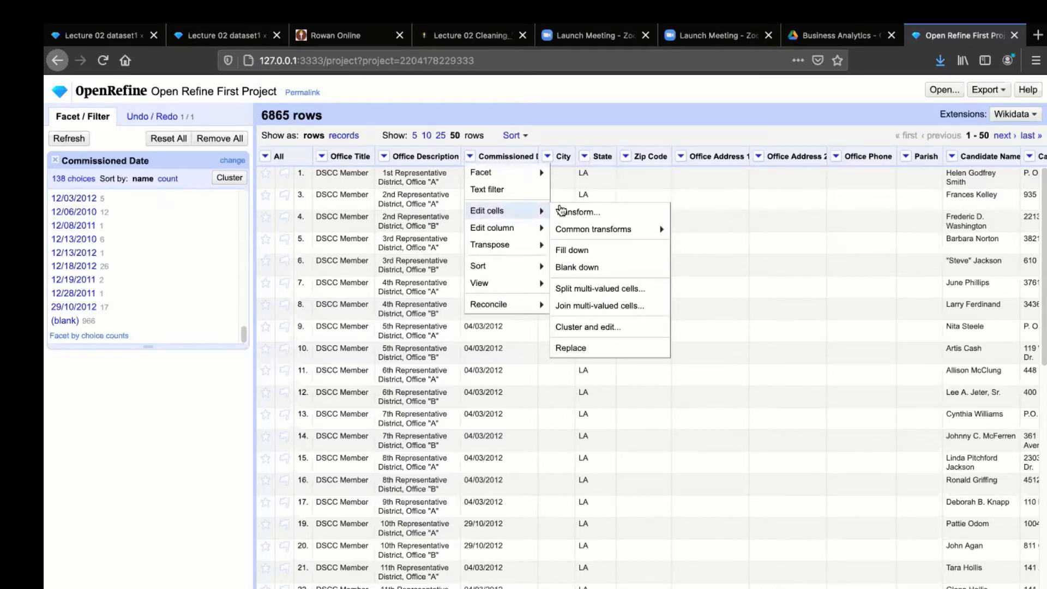
mouse_move(599, 227)
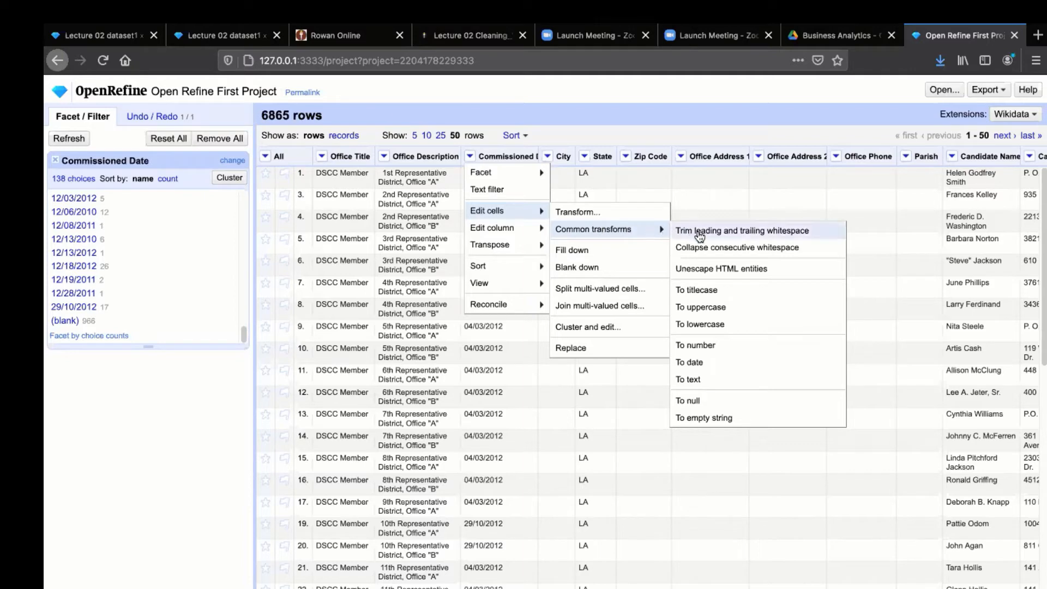
click(704, 364)
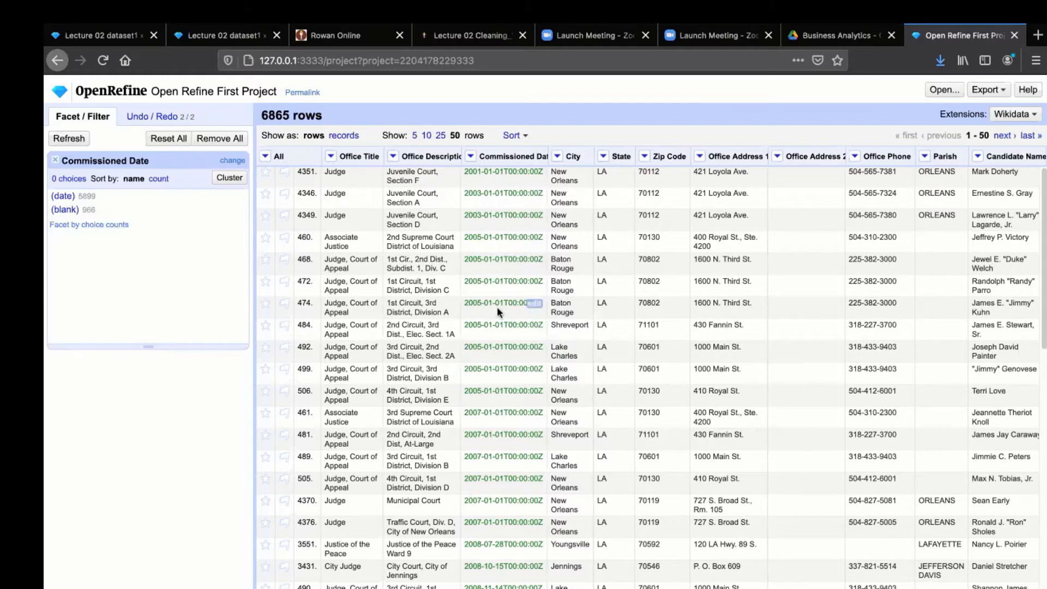
click(55, 162)
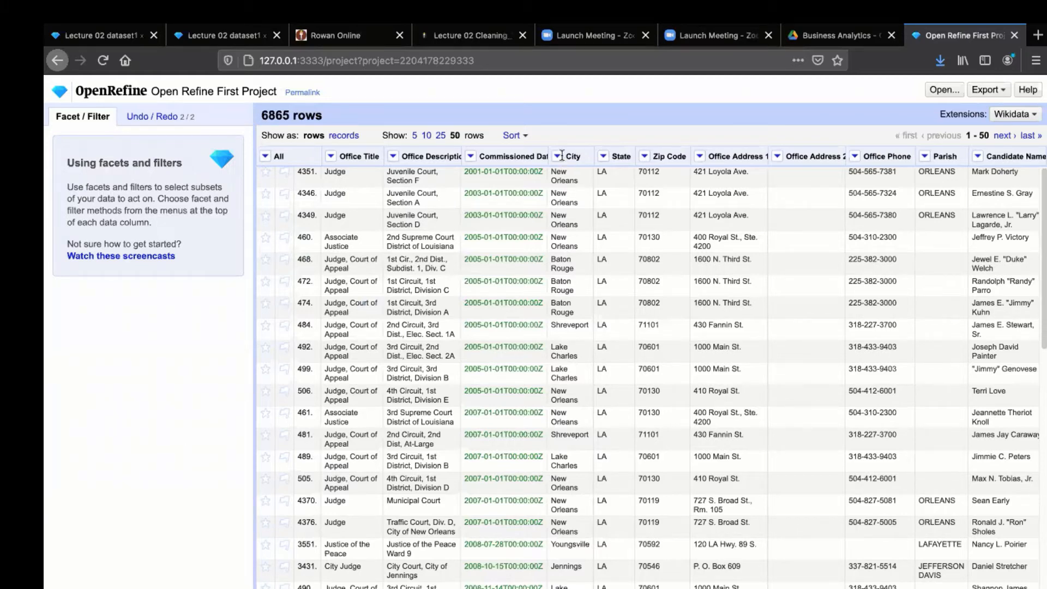
Add a timeline facet on the Commissioned Date column
click(471, 157)
mouse_move(474, 175)
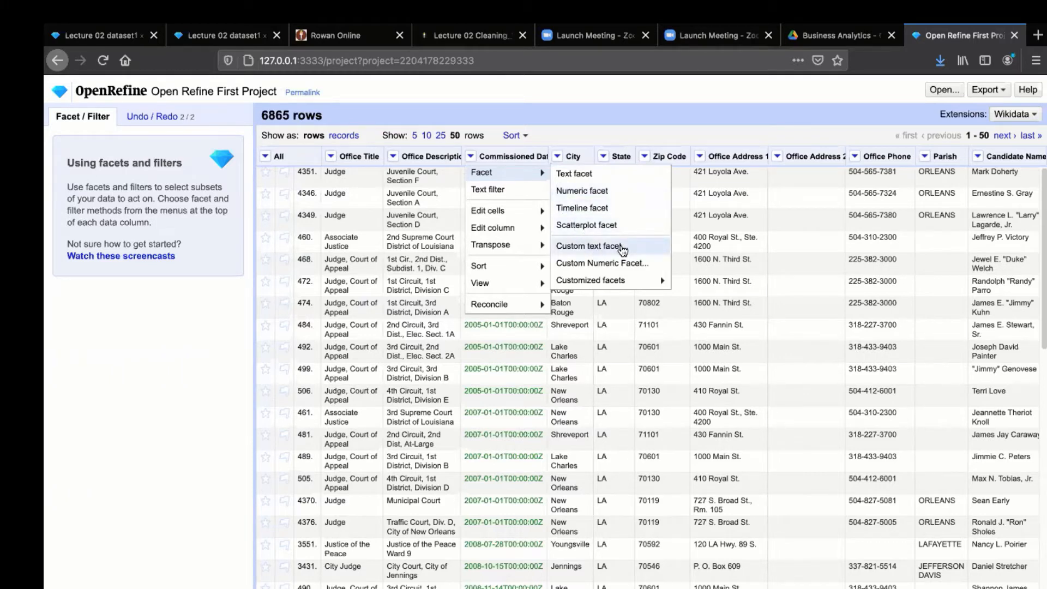
mouse_move(626, 282)
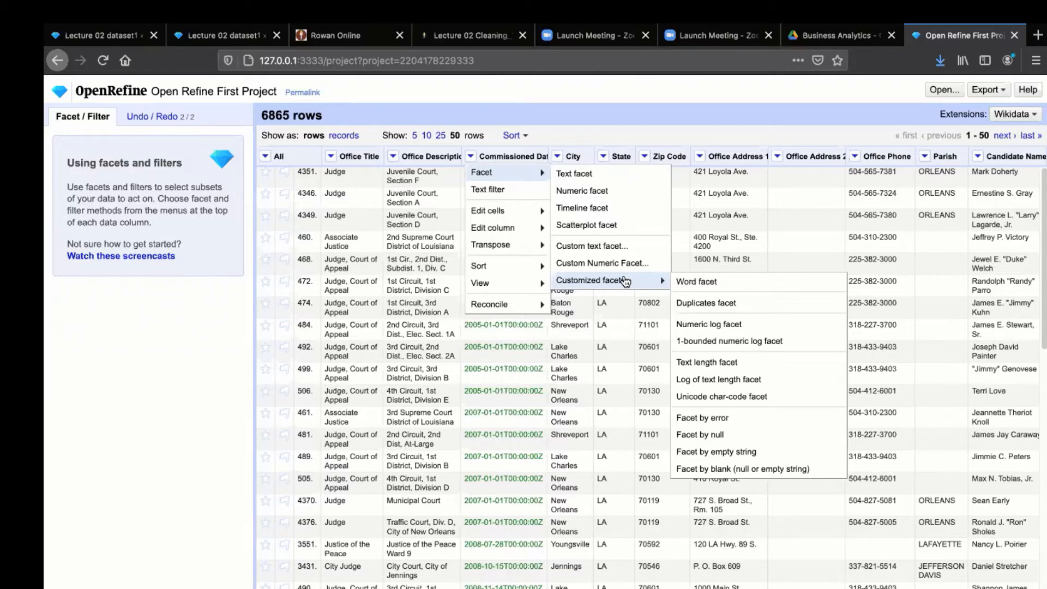
click(607, 207)
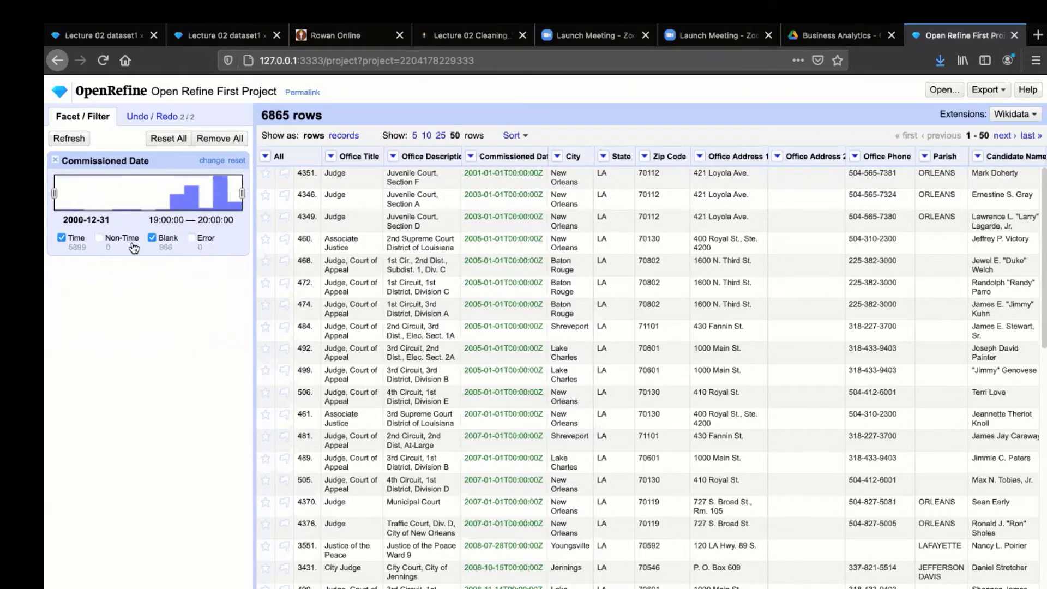
Filter the rows by several timeline ranges of Commissioned Date, ending with the range from 2012-03-25 to the latest date
drag(56, 194, 225, 195)
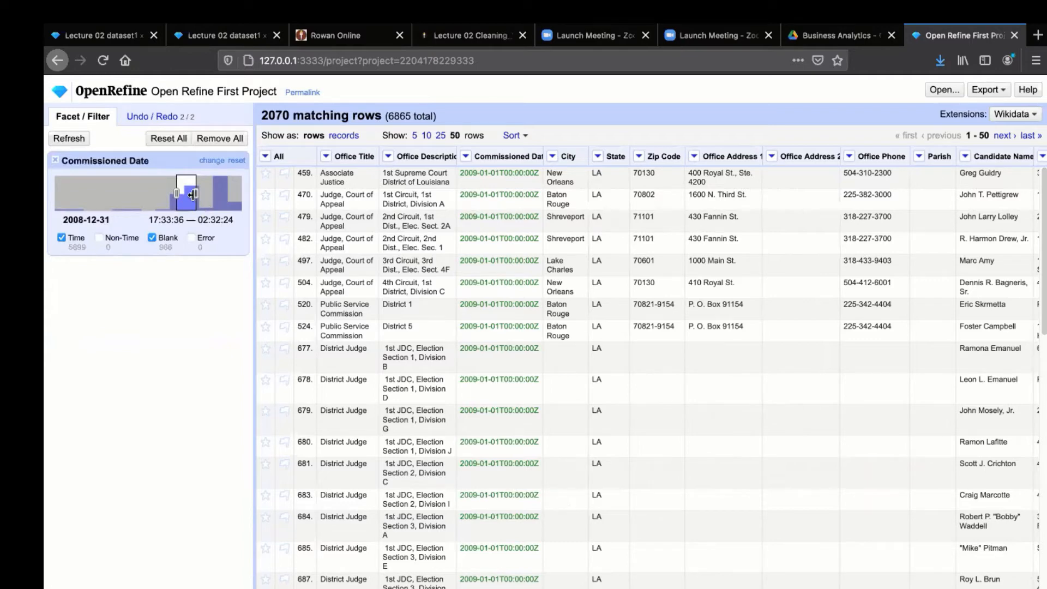
drag(192, 198, 188, 197)
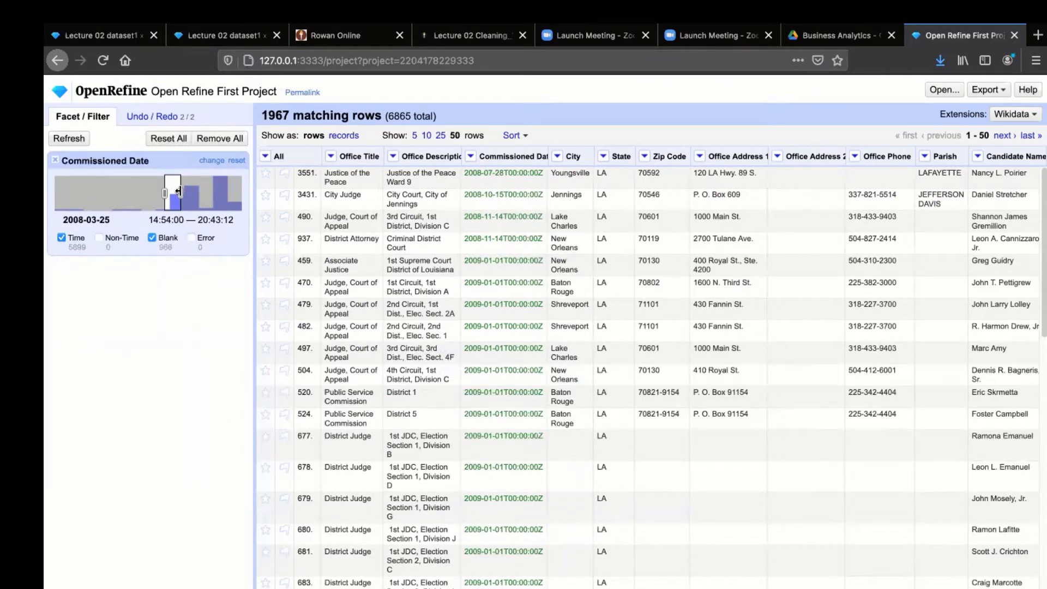
drag(179, 192, 163, 192)
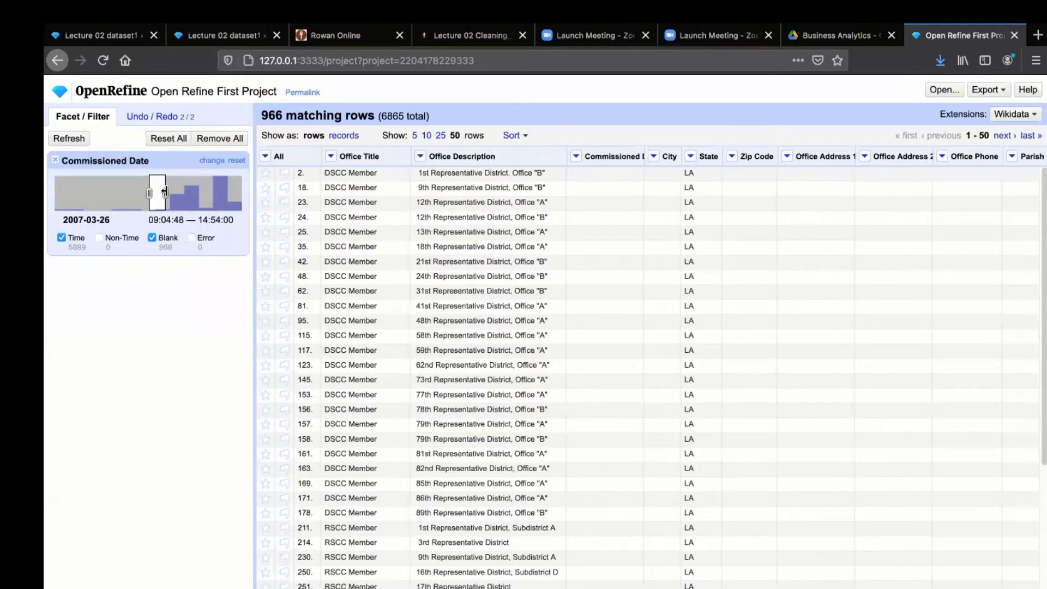
drag(166, 192, 227, 193)
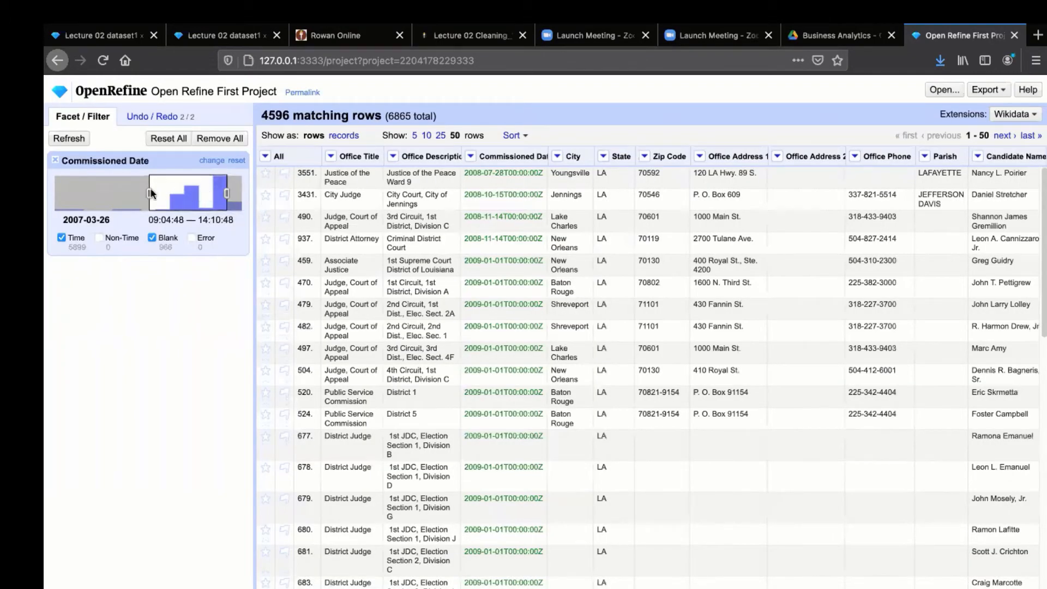
drag(151, 192, 213, 195)
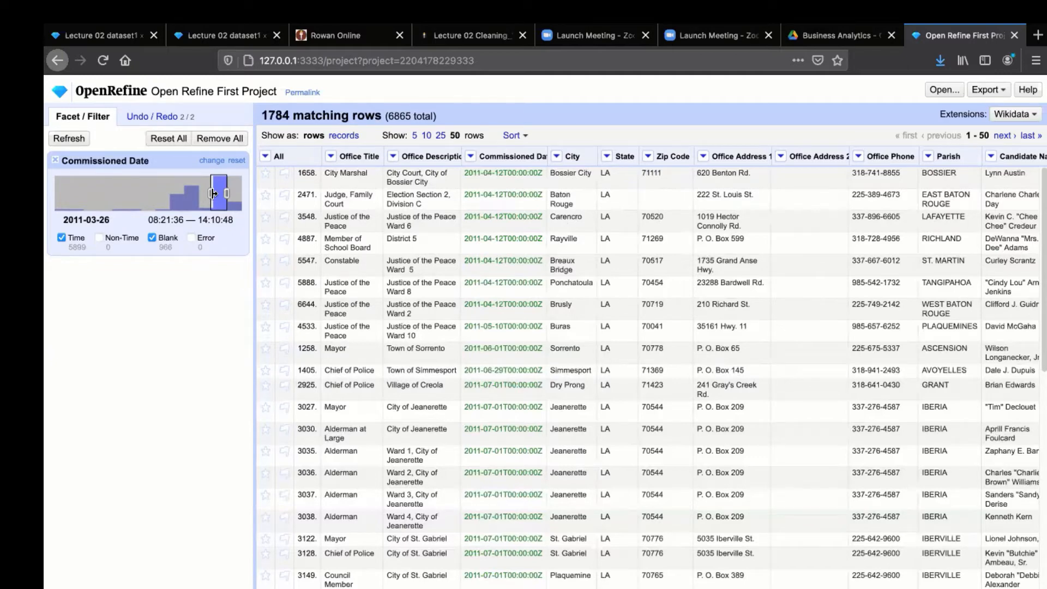
drag(227, 193, 243, 202)
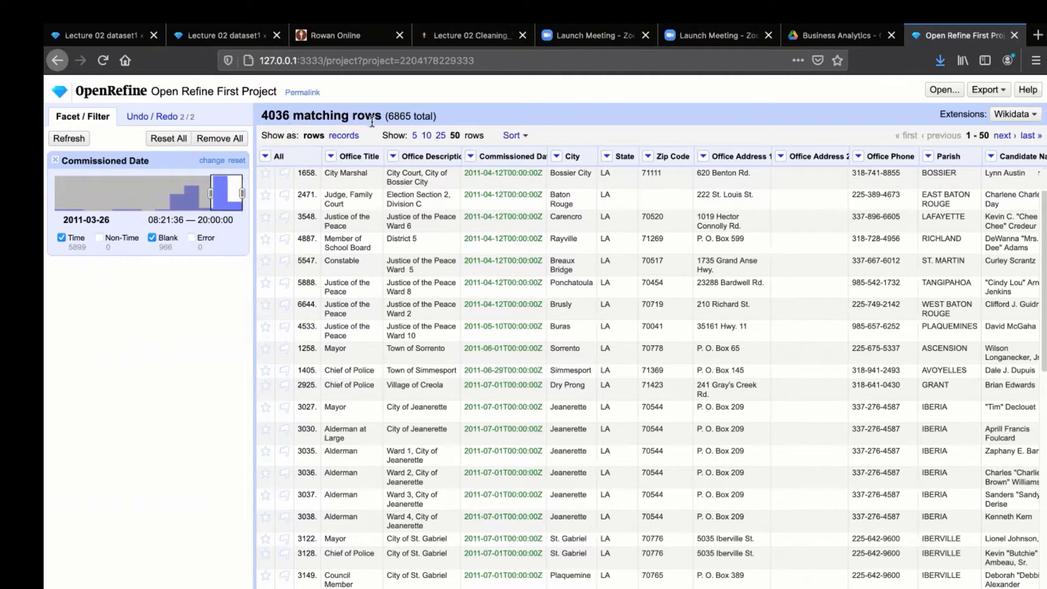
drag(213, 192, 235, 193)
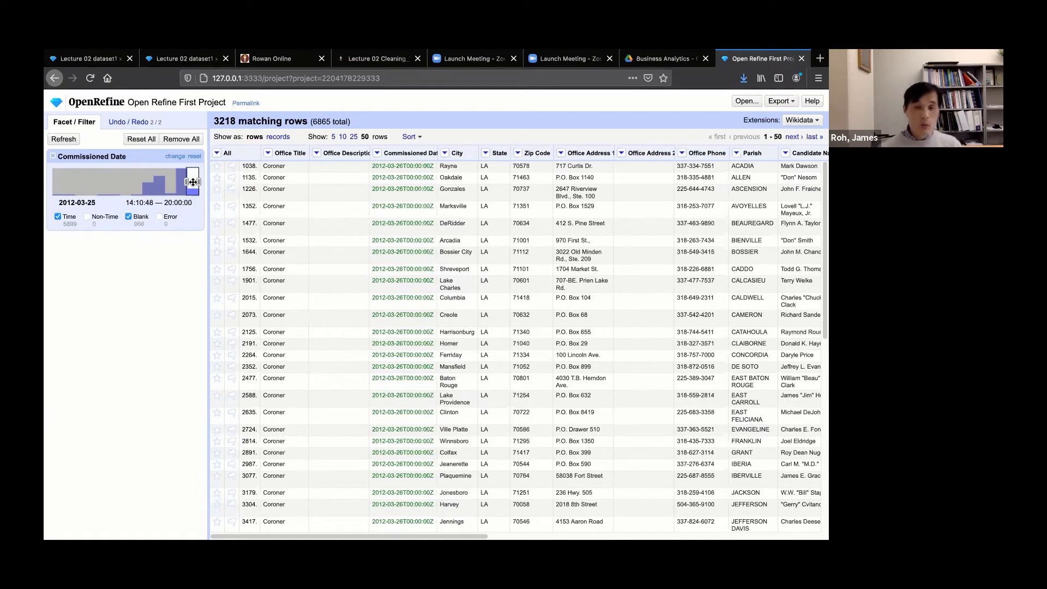
Exclude blank dates from the Commissioned Date timeline facet and shift its selected range to start at 2010-03-26
click(128, 217)
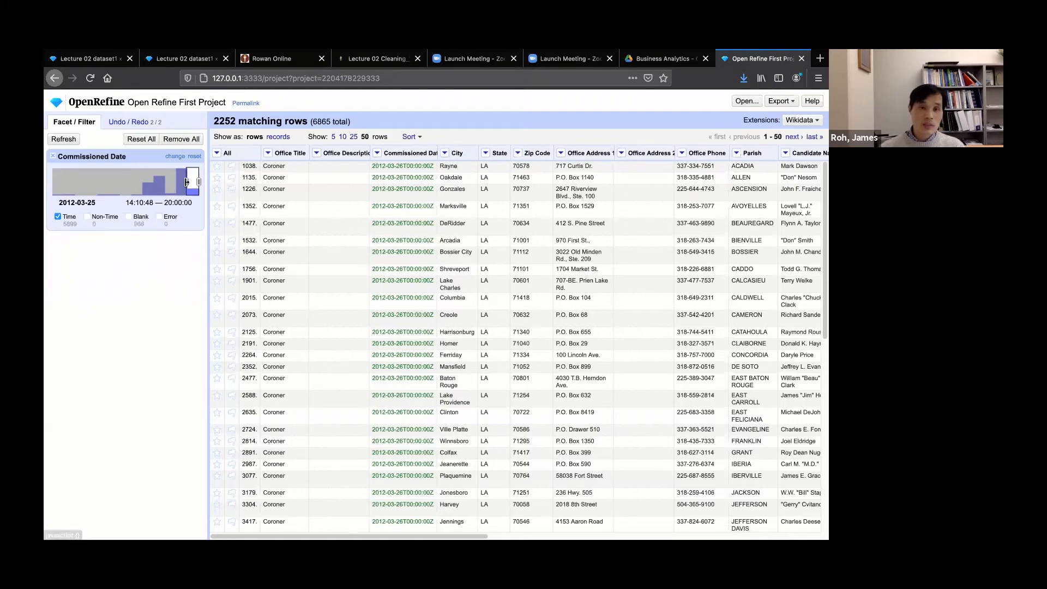
mouse_move(186, 182)
mouse_down()
mouse_move(174, 181)
mouse_move(188, 183)
mouse_up()
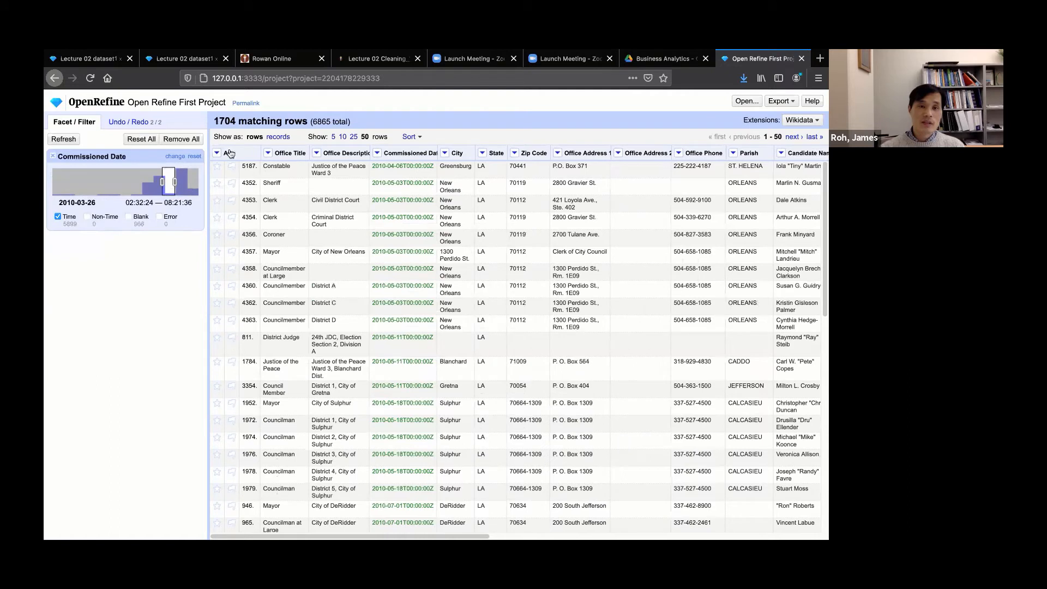
Check the rows in a narrowed Commissioned Date timeline range starting at 2009-03-25 and remove the timeline facet
drag(163, 182, 151, 297)
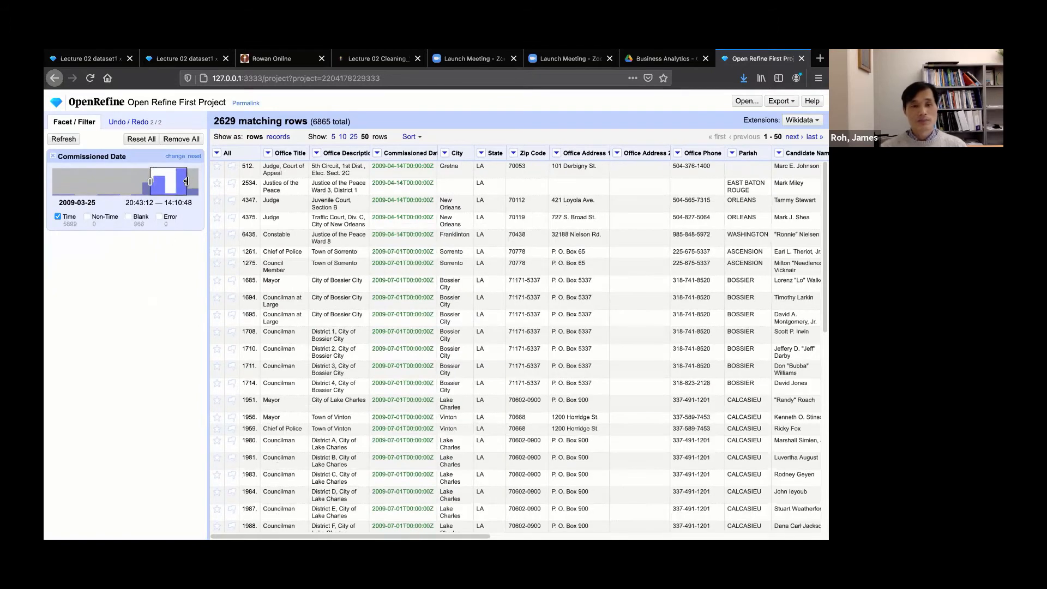
drag(187, 182, 163, 182)
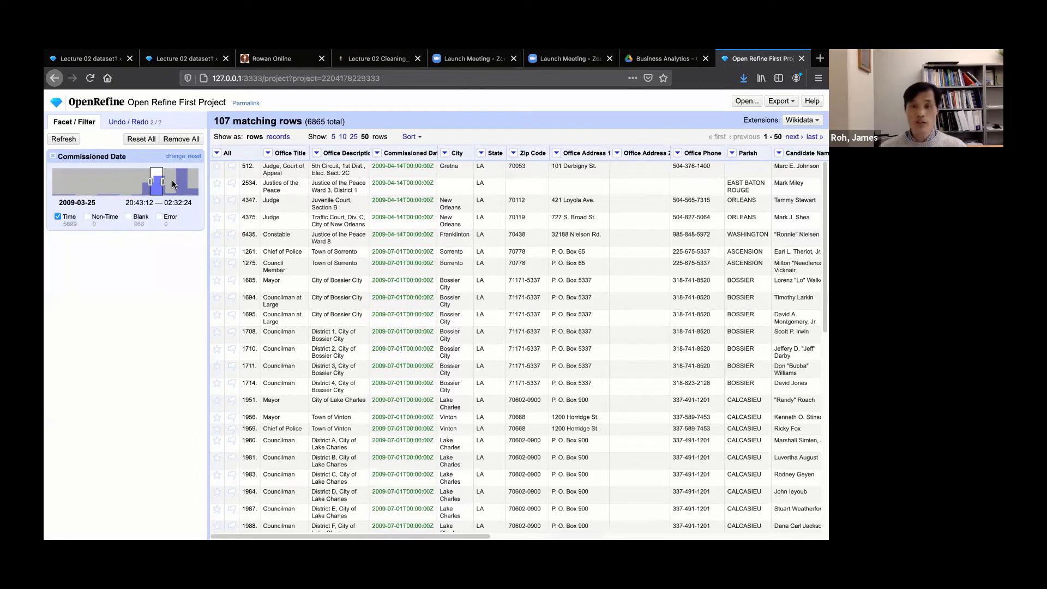
scroll(589, 229, right, 10)
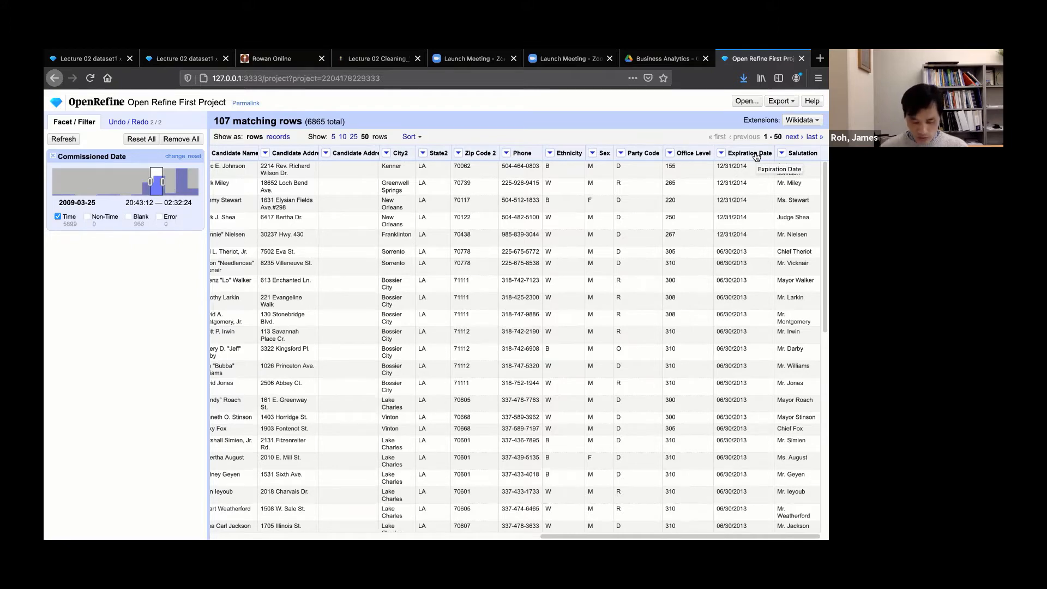
scroll(756, 158, left, 5)
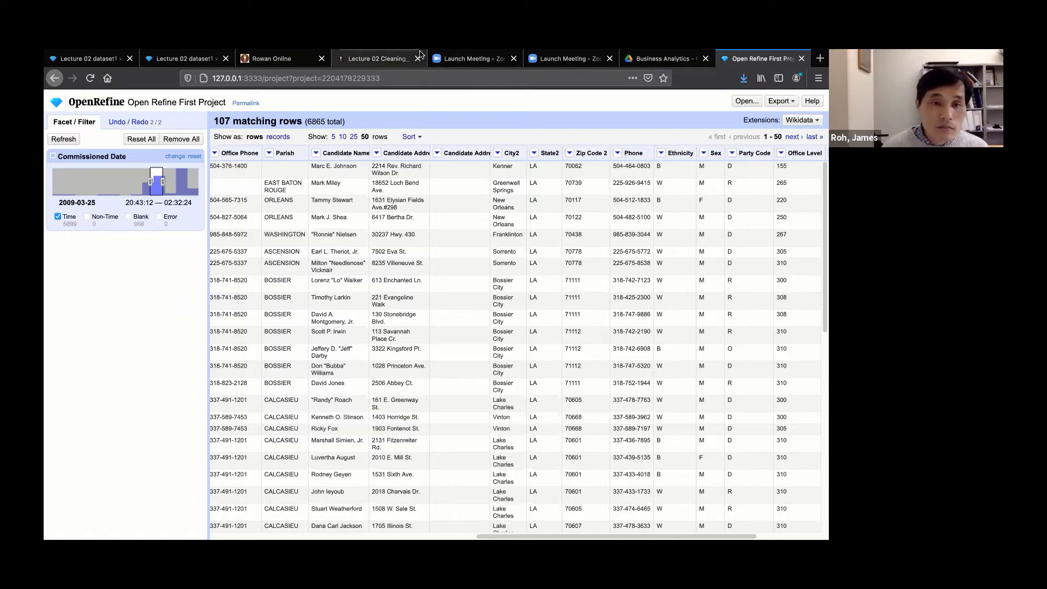
click(155, 183)
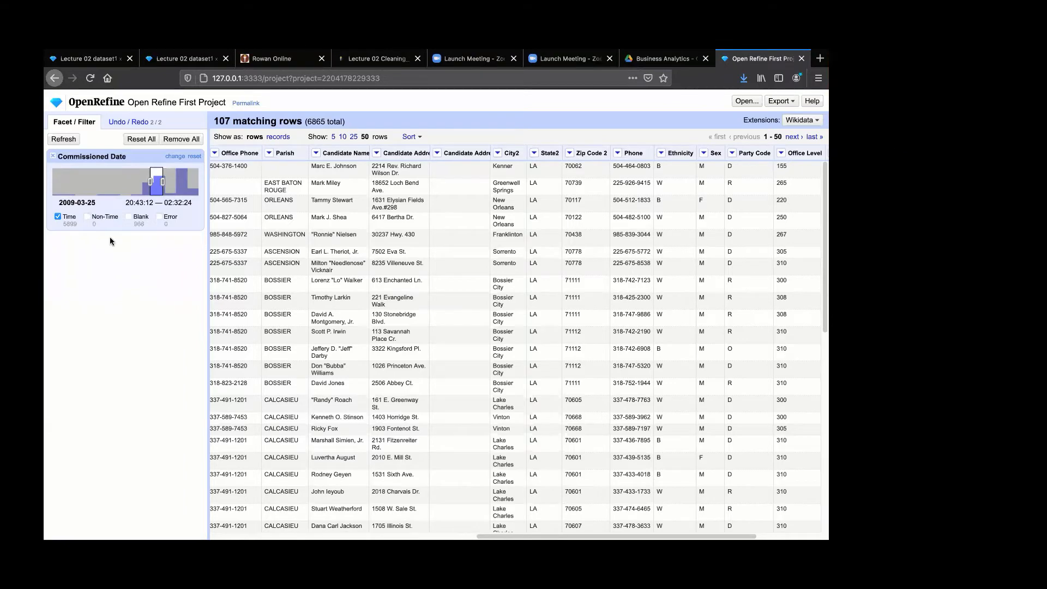
click(52, 156)
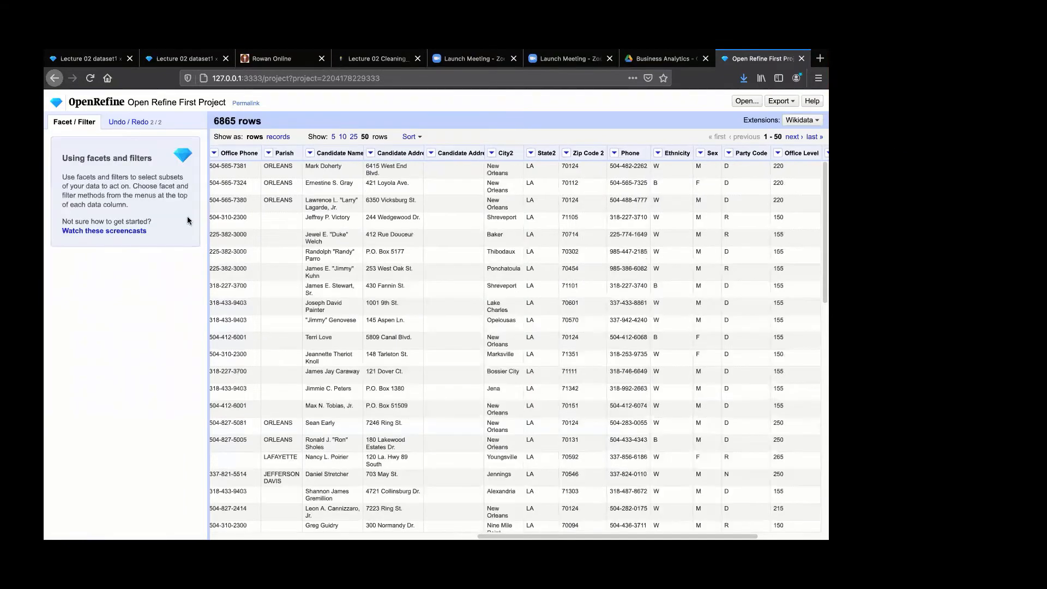
Cancel the sort by Expiration Date and revert the project history to the Commissioned Date text transform
scroll(551, 271, right, 2)
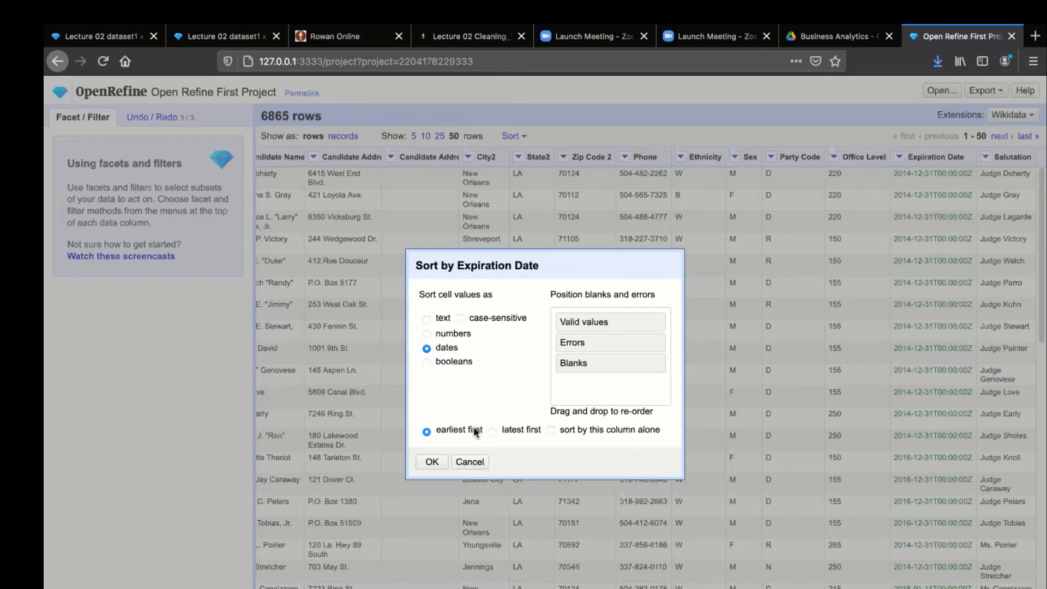
click(470, 462)
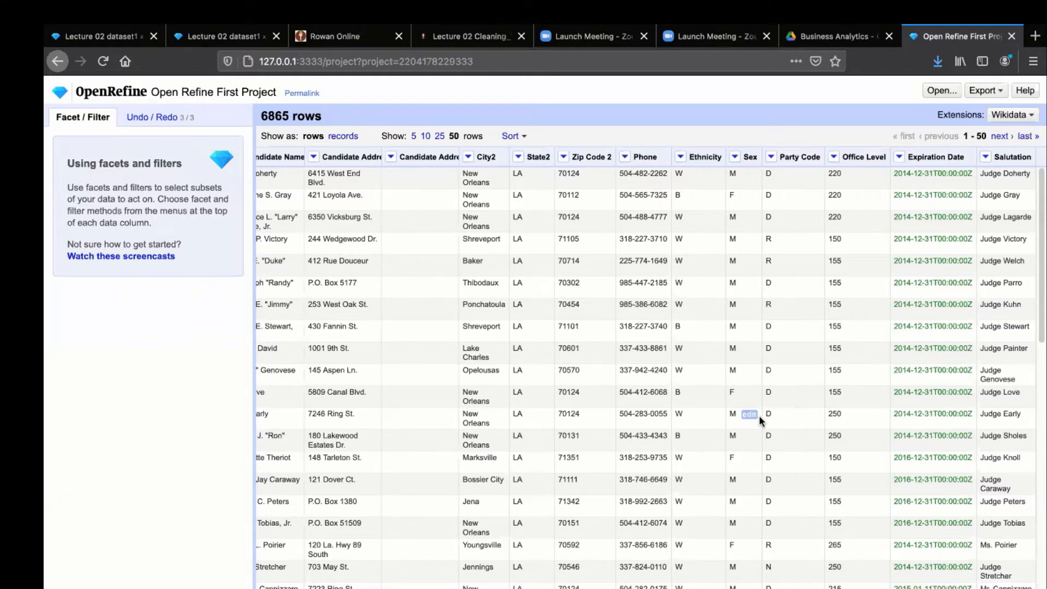
click(156, 116)
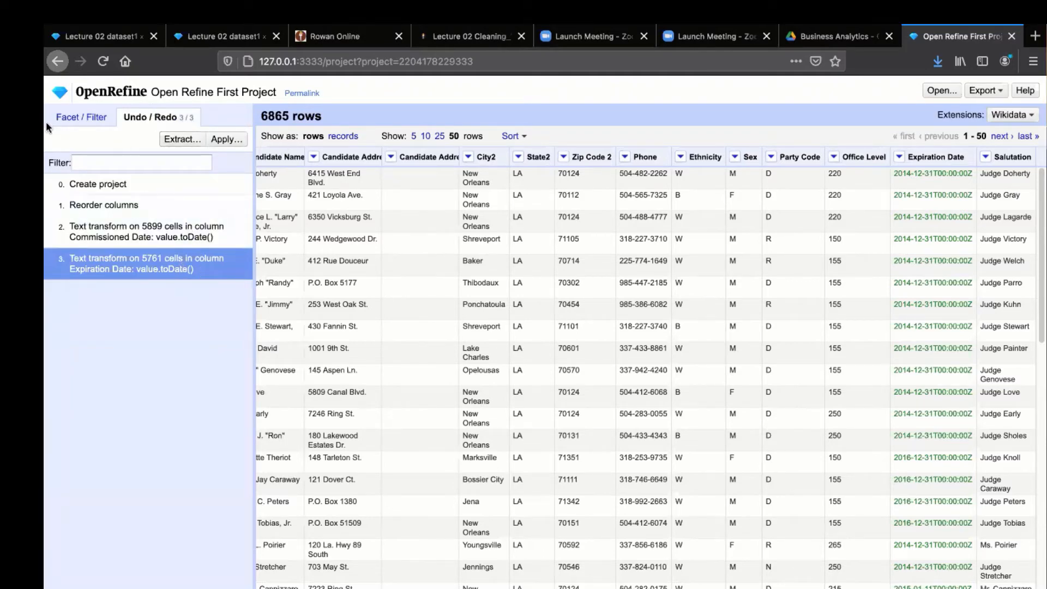
mouse_move(72, 121)
click(139, 240)
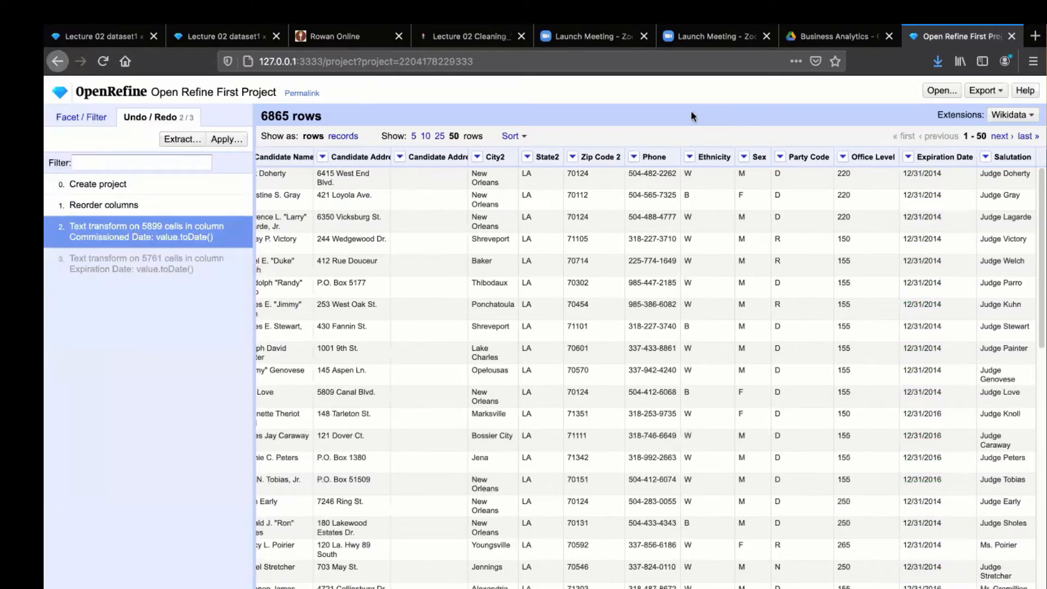
Add a text facet on the Expiration Date column
scroll(591, 283, left, 5)
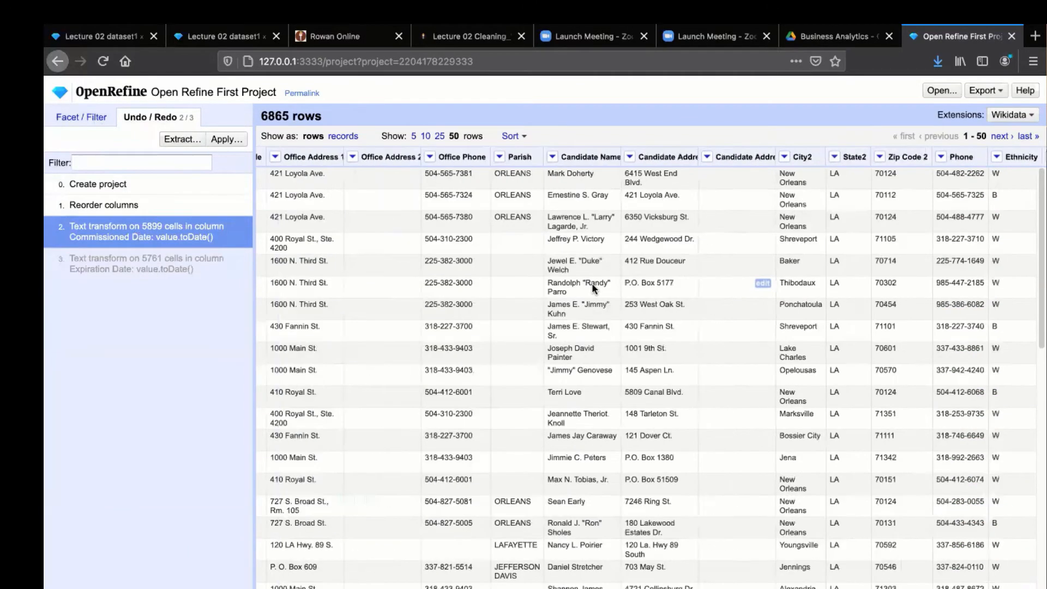
scroll(591, 283, left, 4)
scroll(591, 283, right, 8)
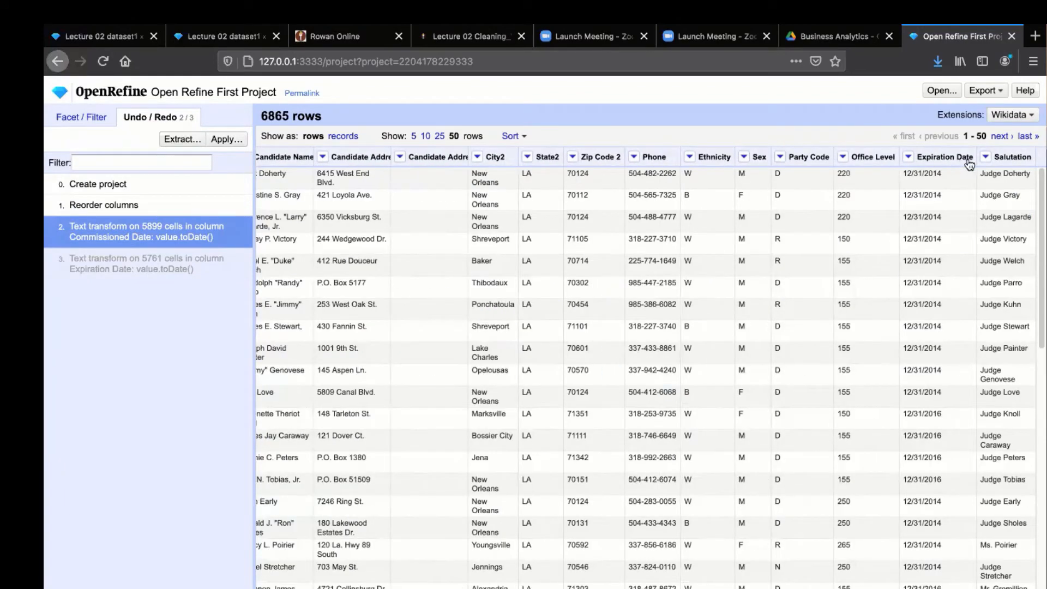
click(908, 156)
mouse_move(923, 172)
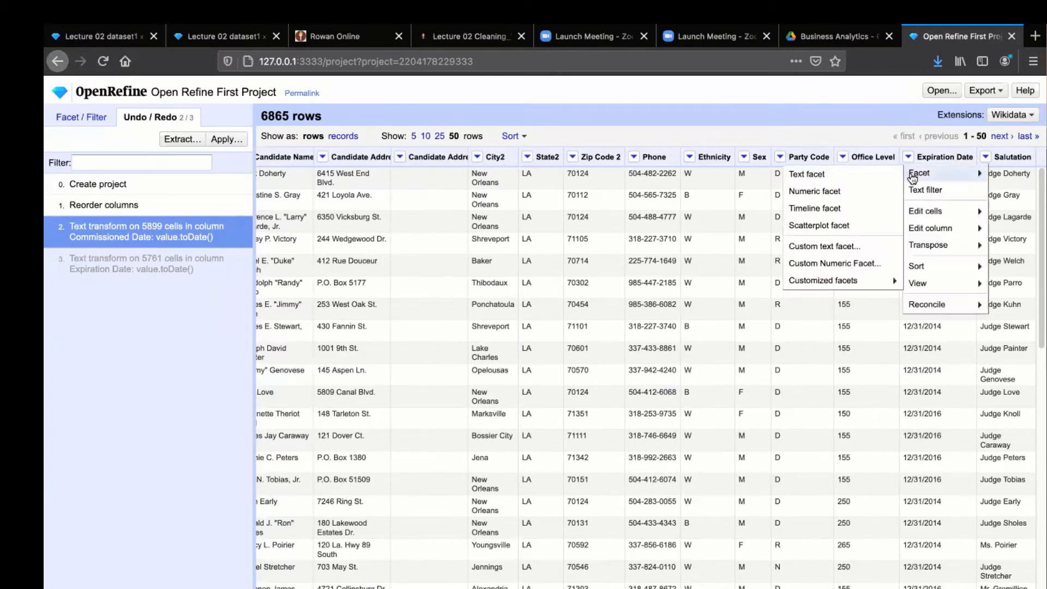
click(843, 173)
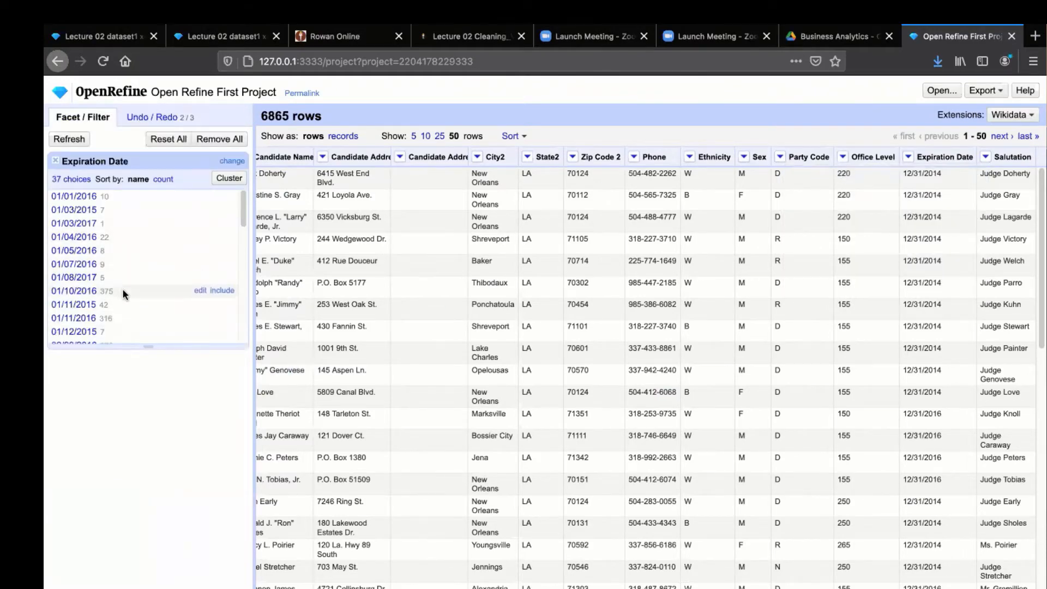
Review the Expiration Date facet's values down to the blank choice and remove the facet
scroll(123, 294, down, 8)
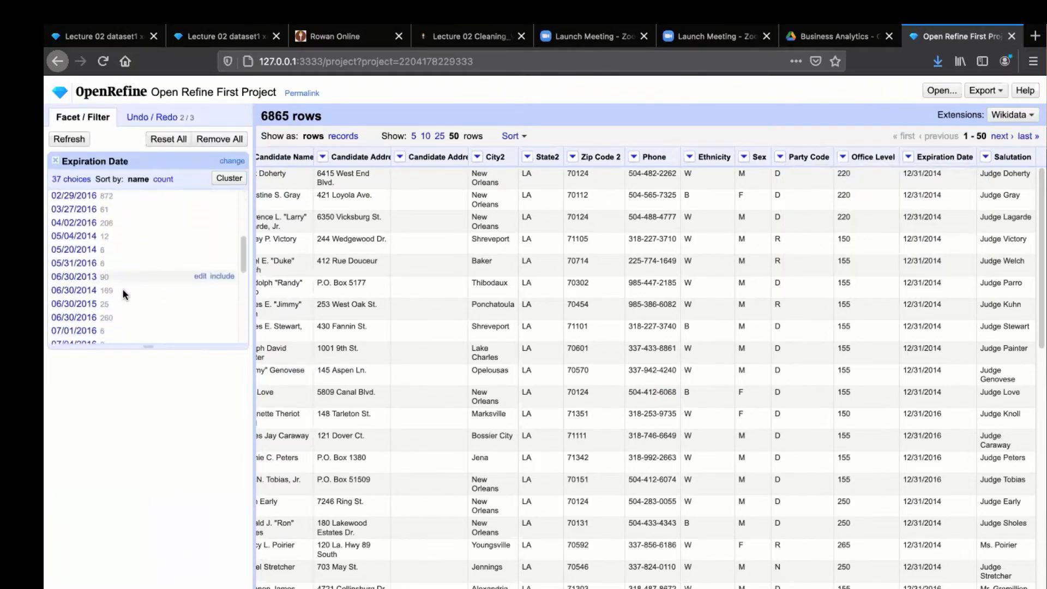
scroll(124, 294, down, 5)
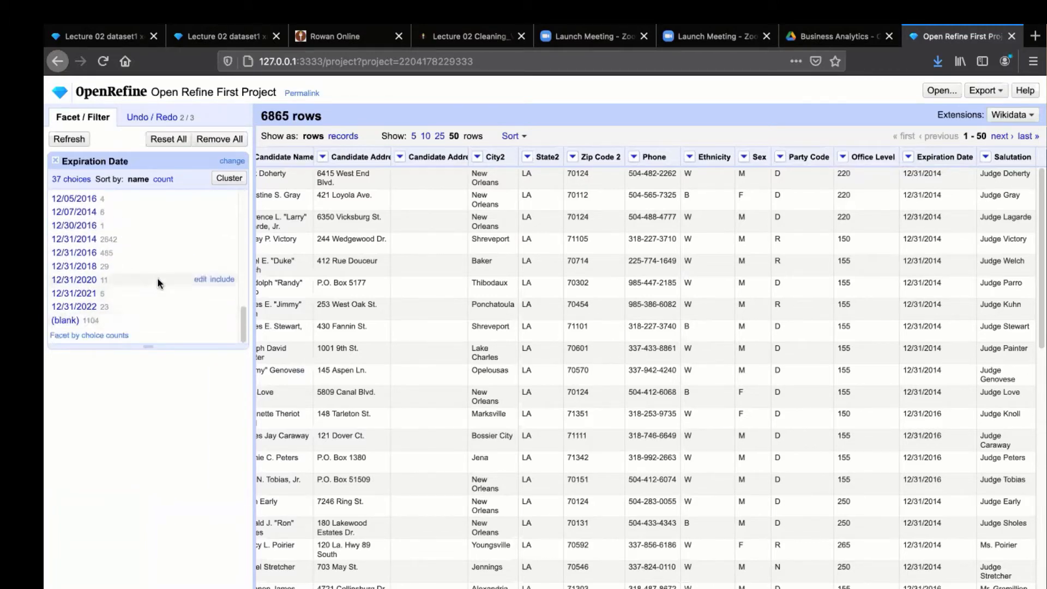
scroll(159, 283, up, 2)
scroll(158, 283, up, 6)
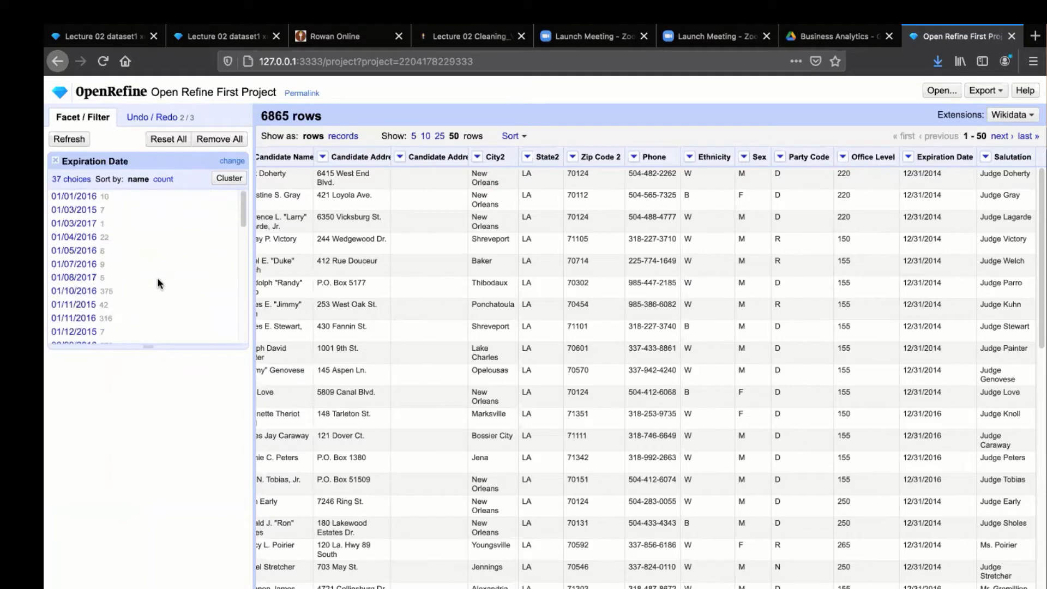
click(56, 161)
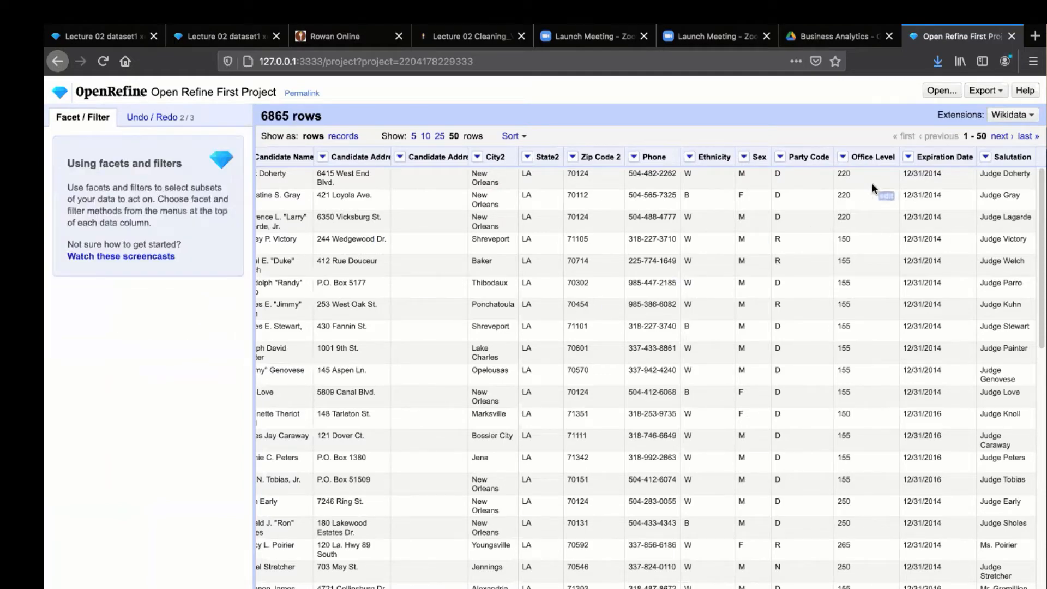
Convert the Expiration Date cells to dates with the common transform
click(908, 158)
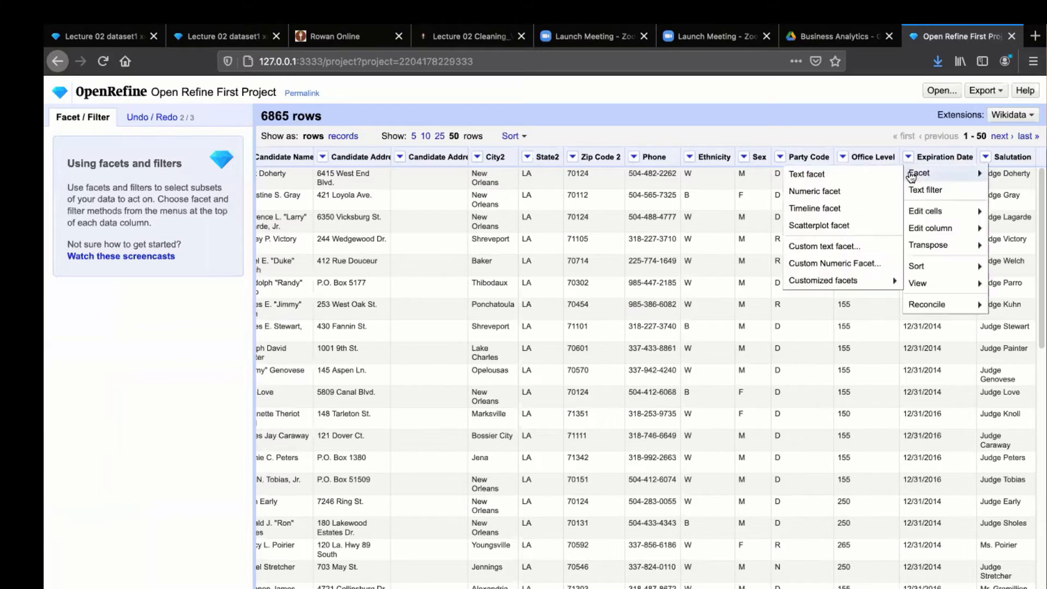
mouse_move(921, 213)
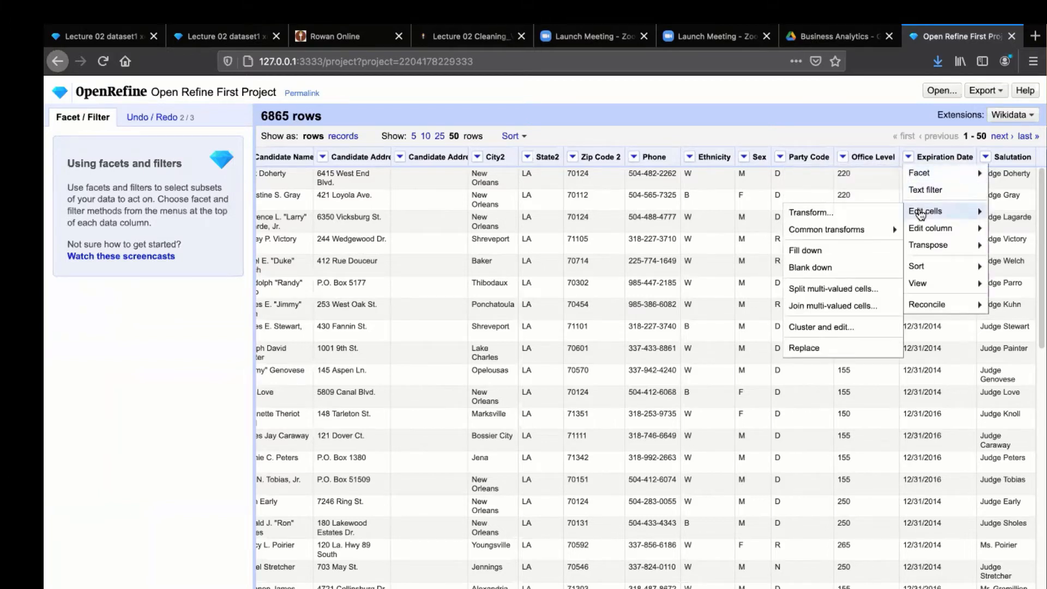
mouse_move(839, 233)
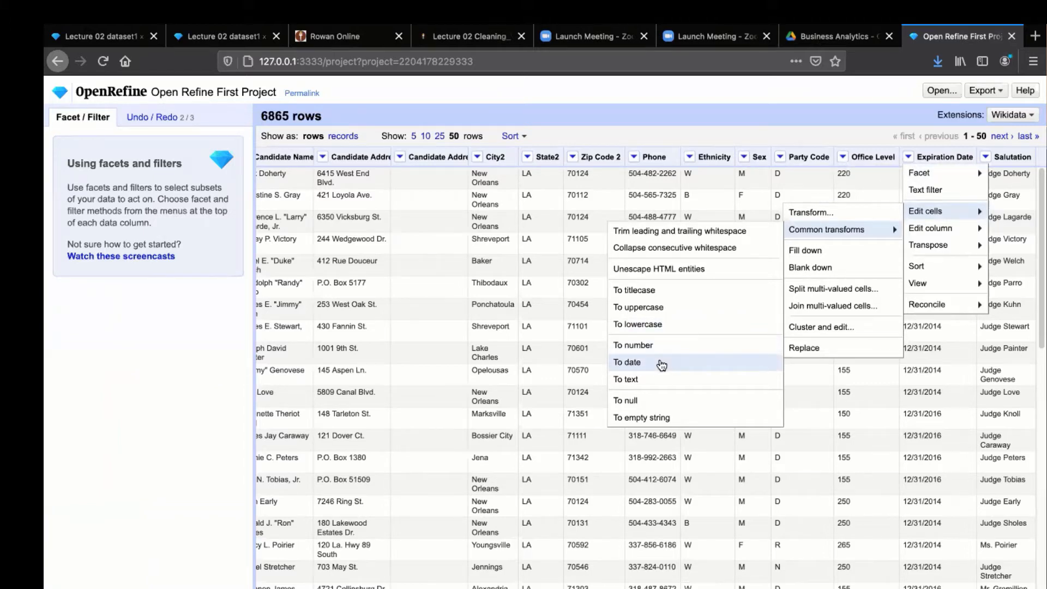
click(661, 364)
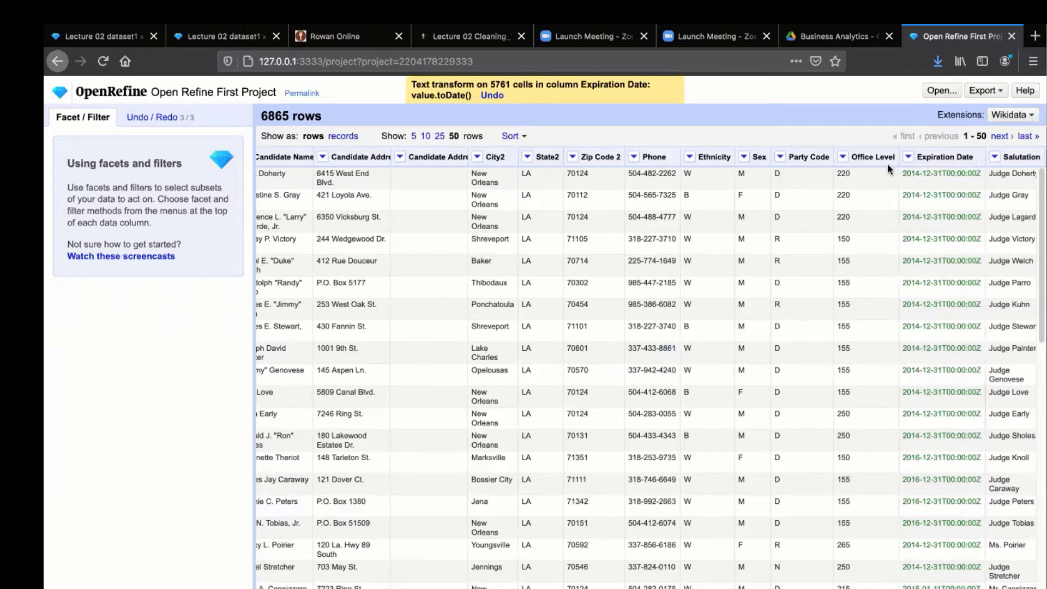
Add a timeline facet on the Expiration Date column
click(908, 157)
mouse_move(920, 174)
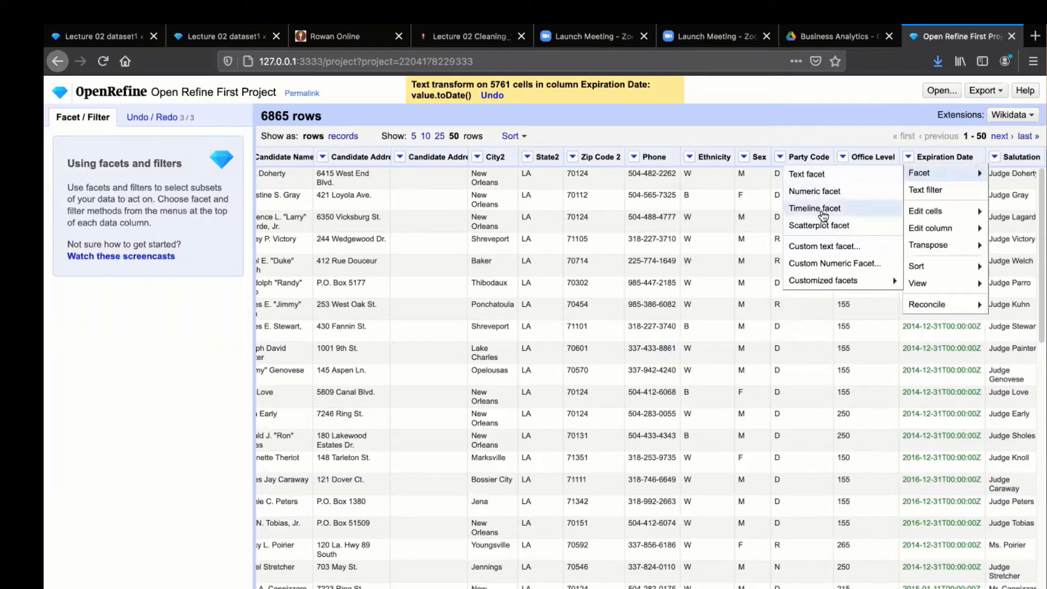
click(823, 212)
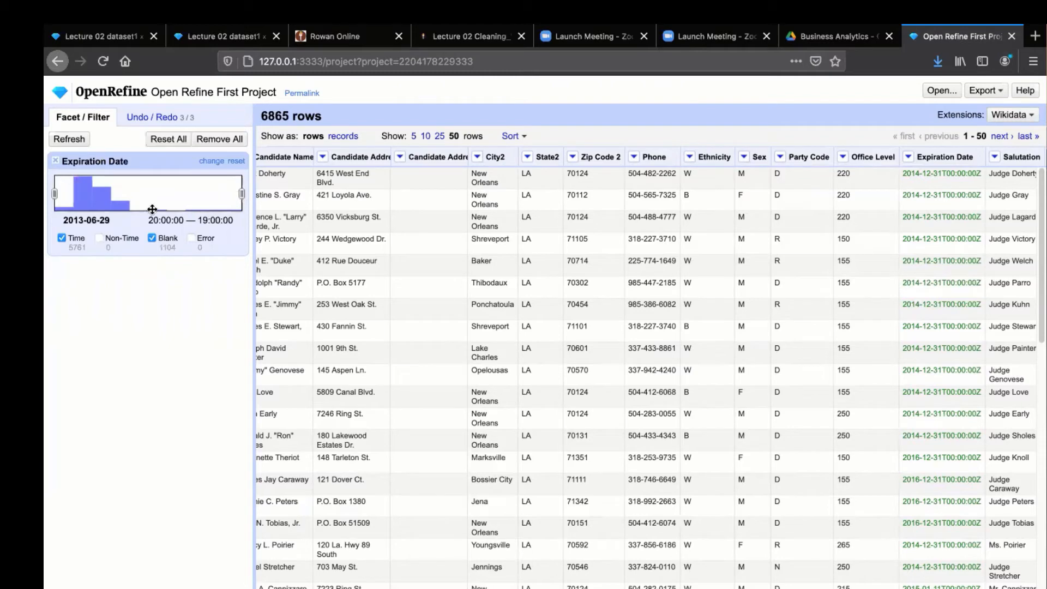
Examine the rows in a shortened Expiration Date timeline range starting at 2013-06-29 and remove the facet
drag(242, 194, 104, 195)
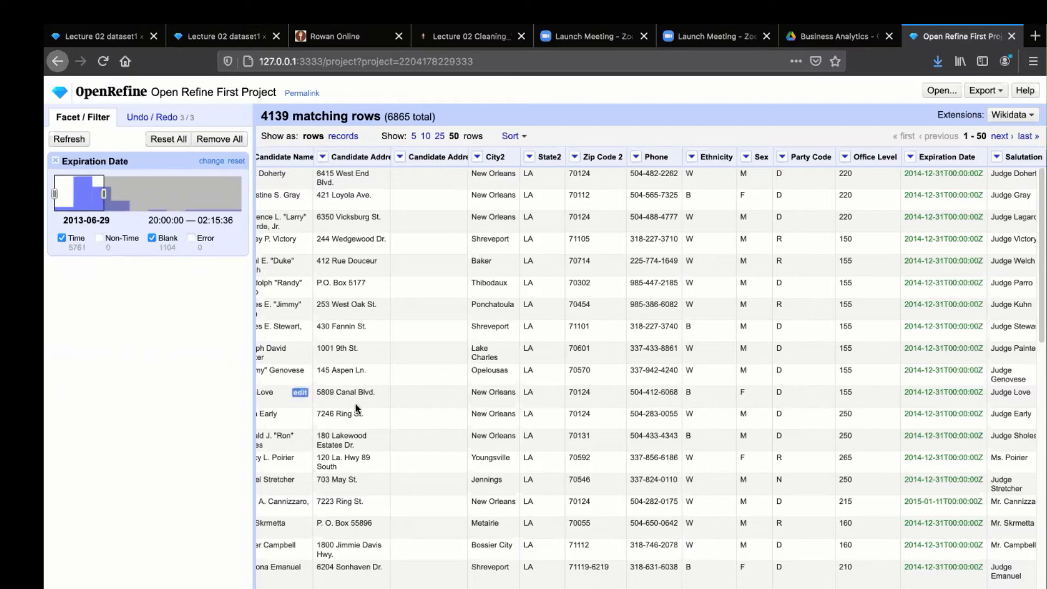
scroll(372, 403, left, 10)
scroll(372, 407, left, 5)
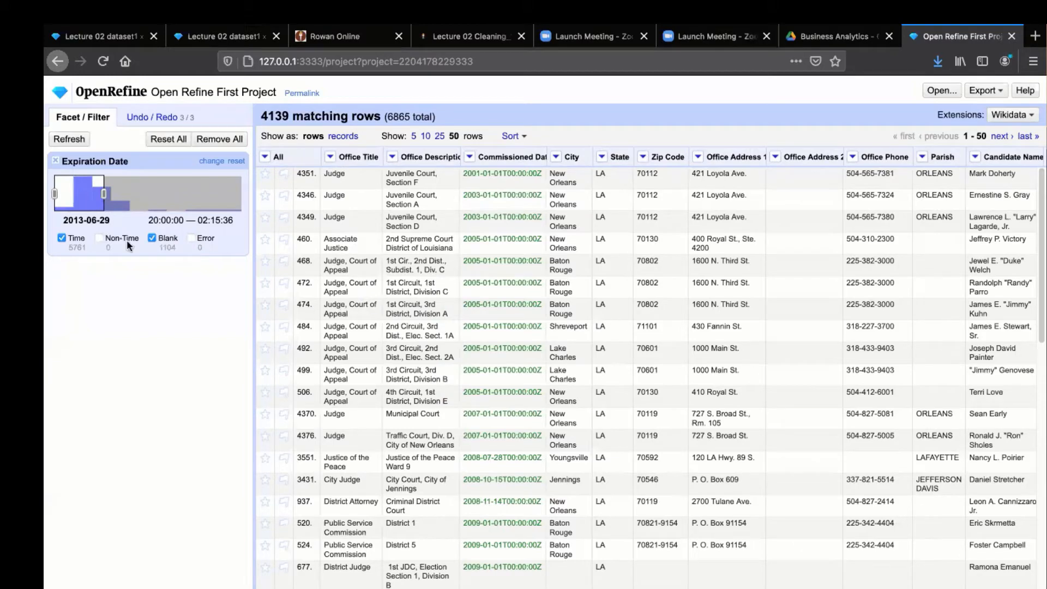
click(56, 162)
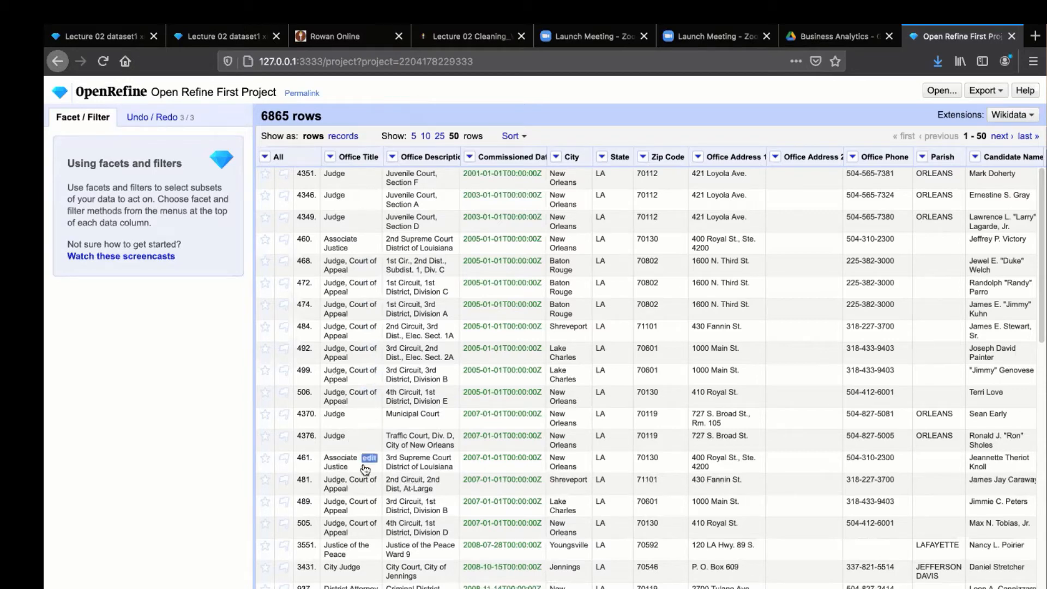
Look through the Office Title values in the rows and add a text facet on that column
scroll(346, 493, down, 3)
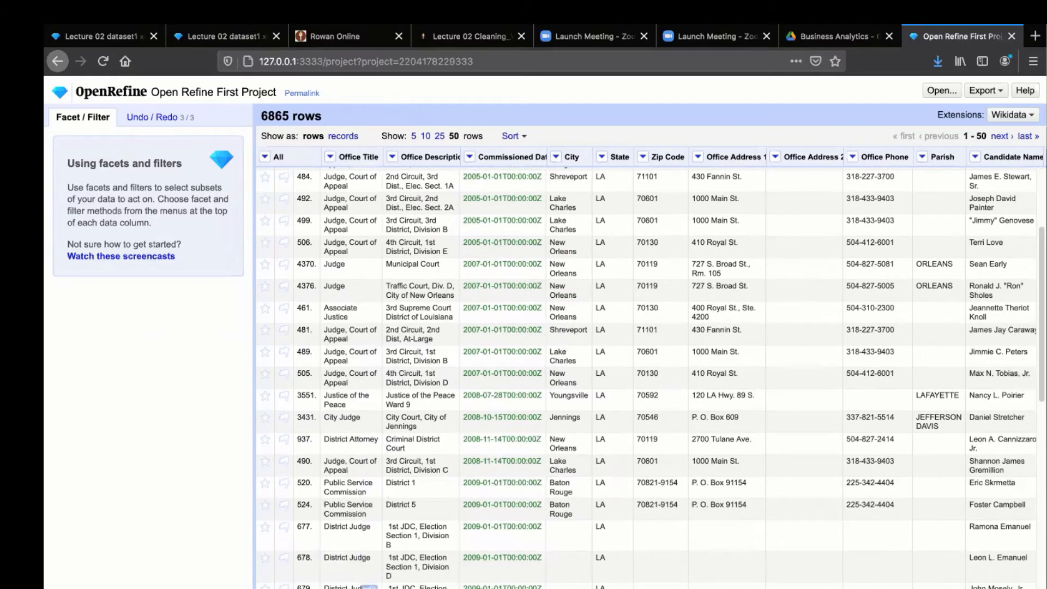
scroll(349, 474, down, 4)
scroll(345, 467, down, 6)
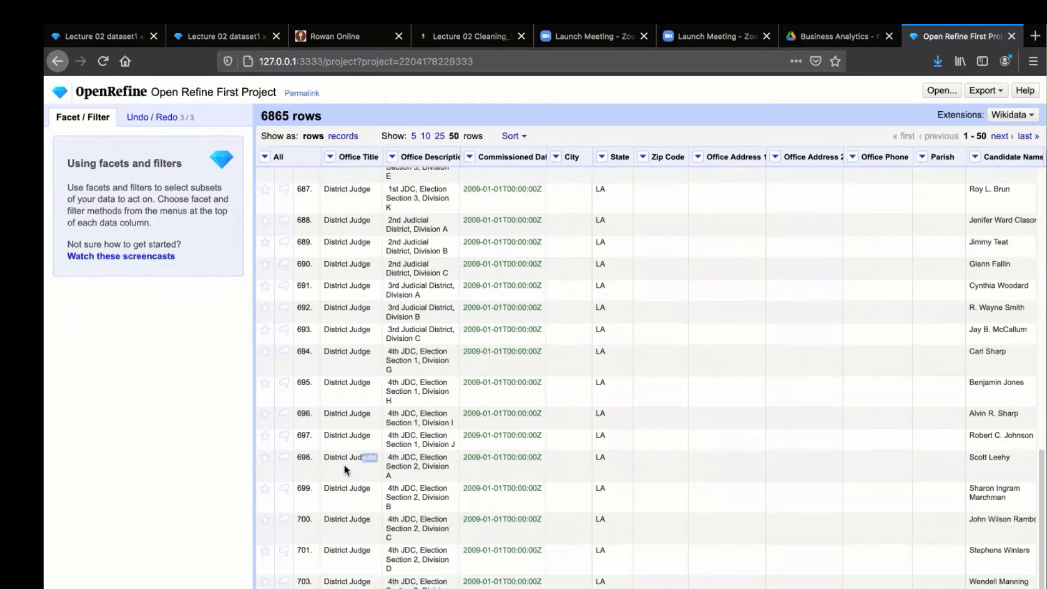
scroll(340, 458, down, 1)
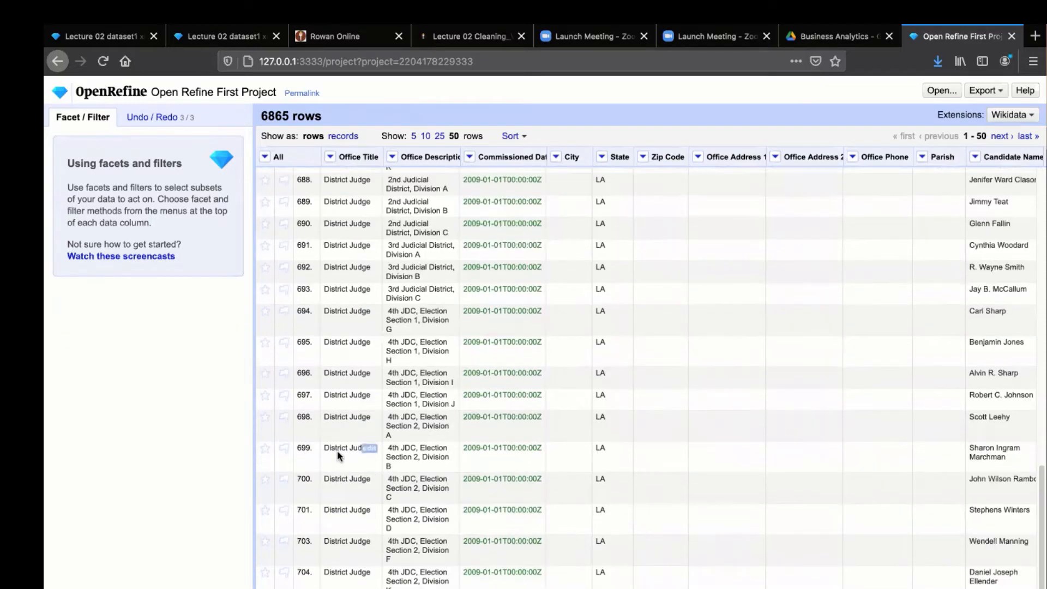
scroll(337, 450, up, 7)
scroll(337, 450, up, 7)
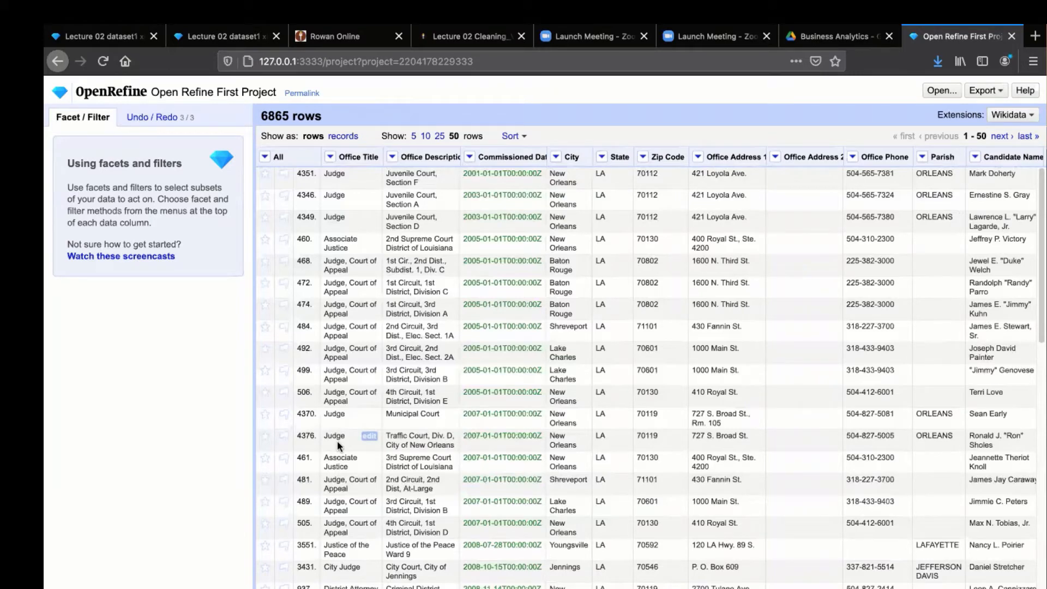
click(330, 157)
mouse_move(339, 173)
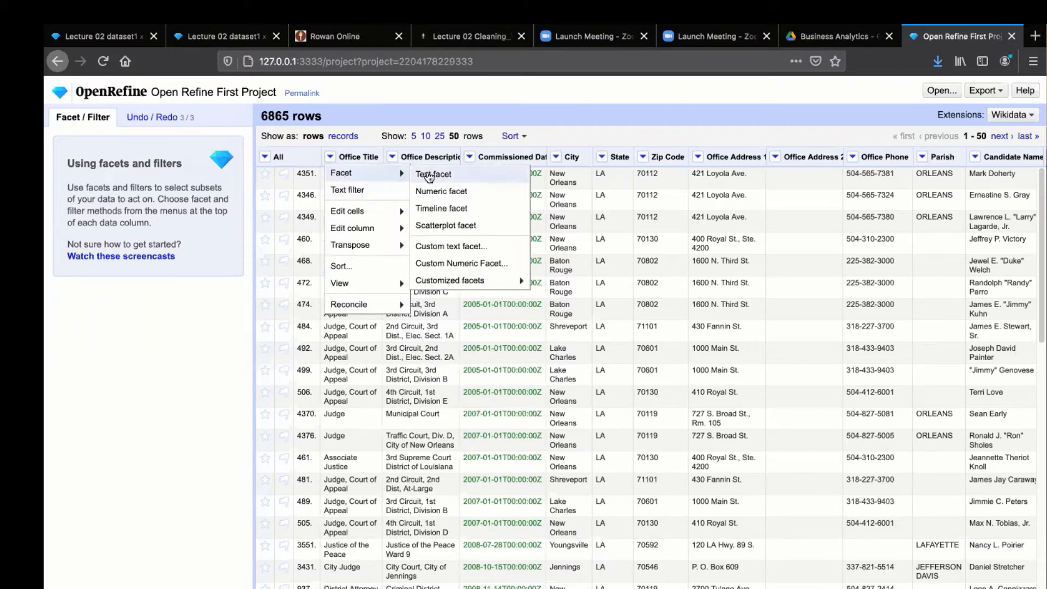
click(430, 174)
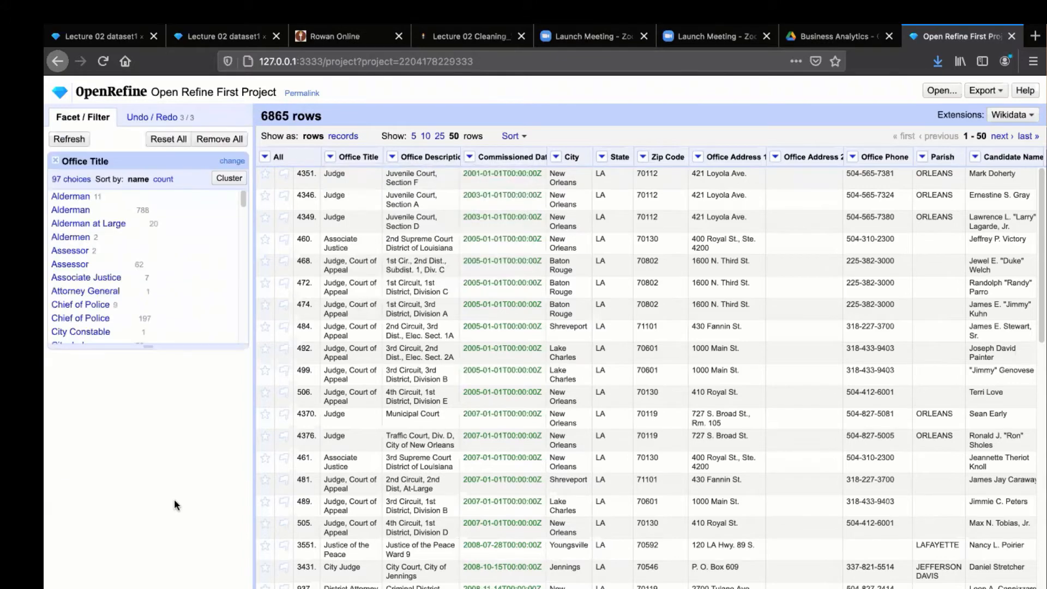
Enlarge the Office Title facet list and remove the trailing spaces from the Alderman value with 788 rows
drag(148, 347, 143, 586)
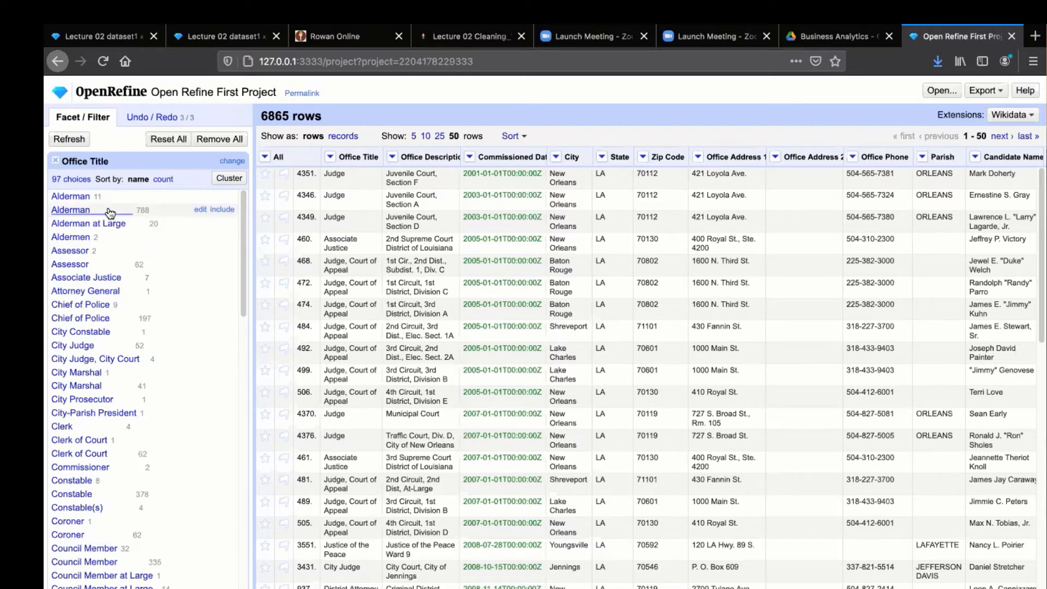
click(200, 210)
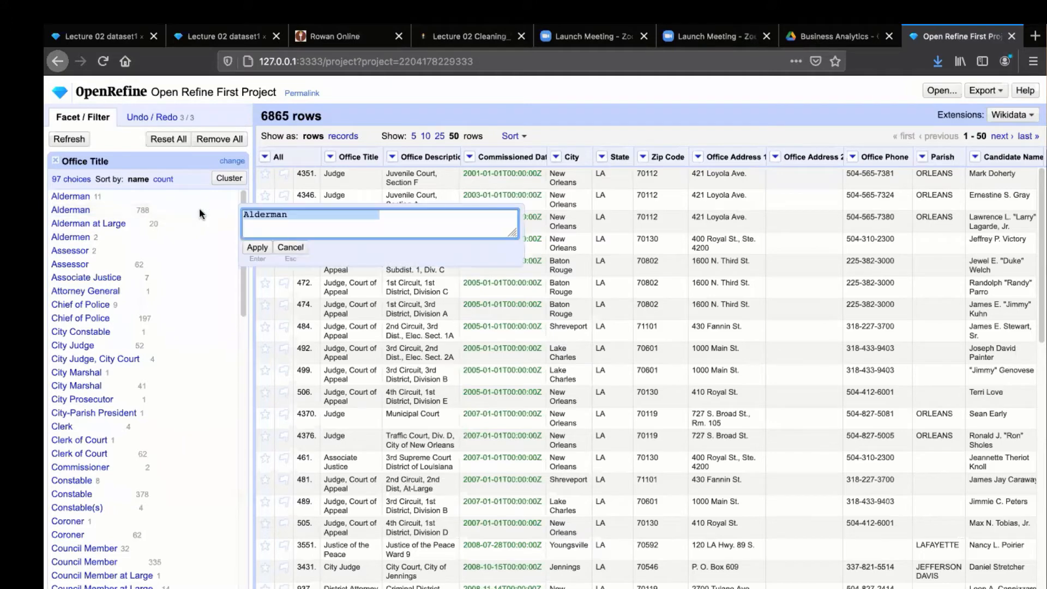
click(380, 215)
key(BackSpace)
key(BackSpace)
key(BackSpace)
key(BackSpace)
key(BackSpace)
key(BackSpace)
key(BackSpace)
key(BackSpace)
key(BackSpace)
key(BackSpace)
key(BackSpace)
key(BackSpace)
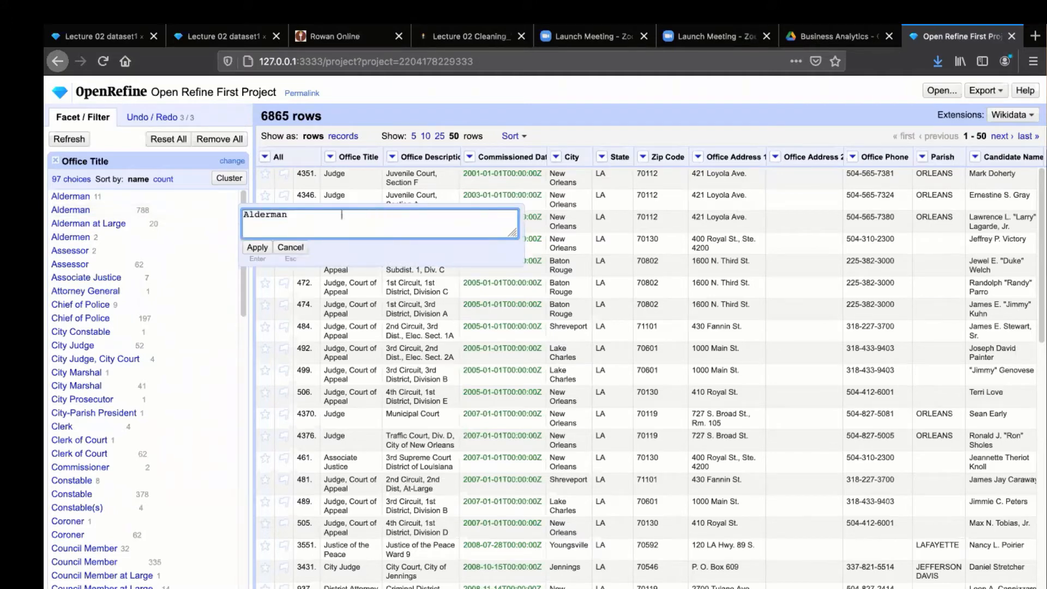
key(BackSpace)
key(BackSpace)
click(259, 246)
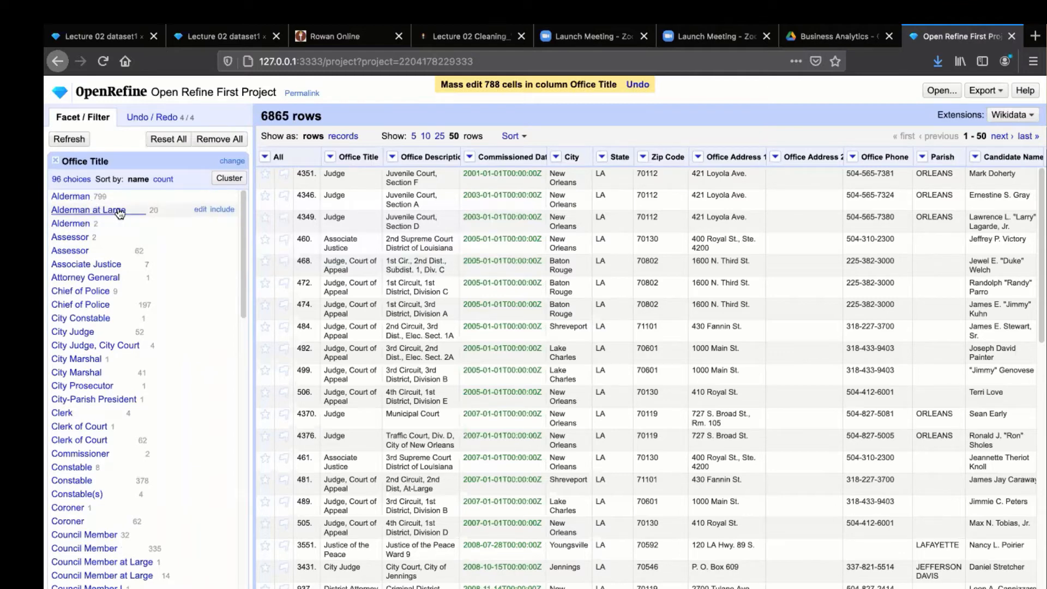
Remove the trailing spaces from the Alderman at Large value in the Office Title facet
click(200, 210)
click(378, 217)
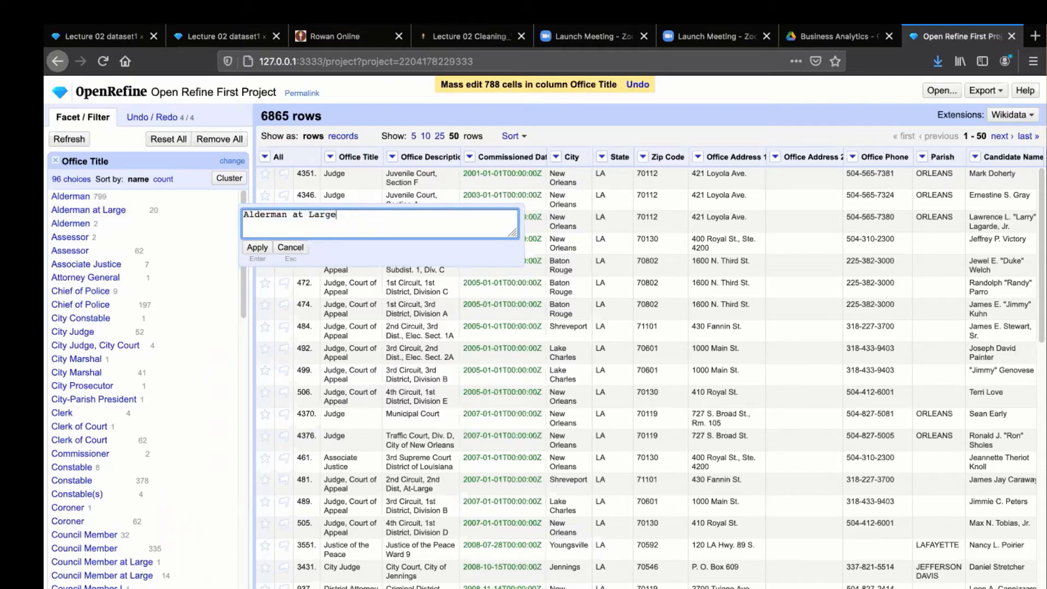
click(259, 247)
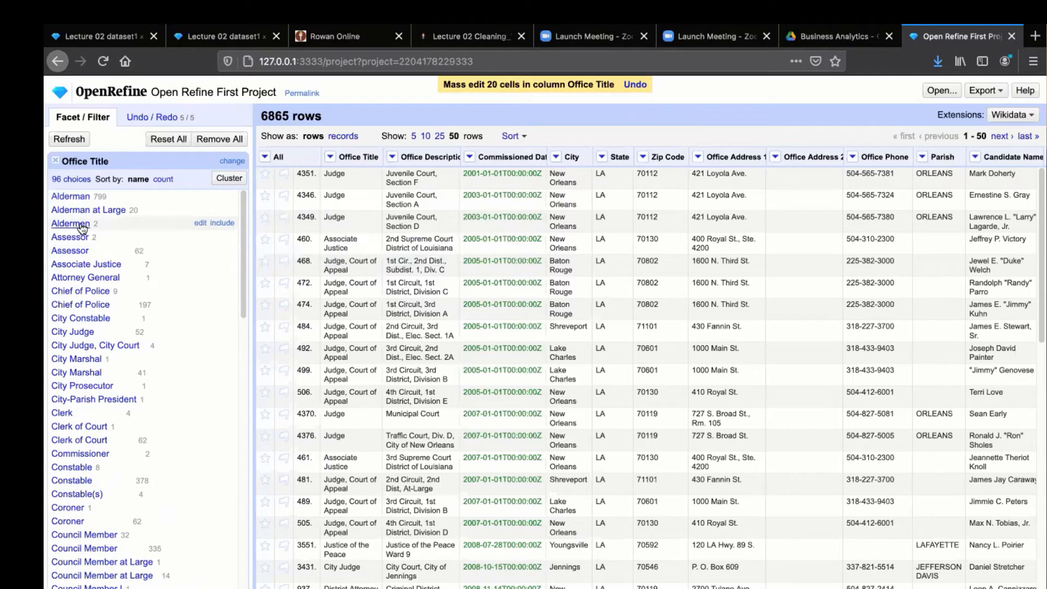
Change the Office Title value Aldermen to Alderman through the facet
click(201, 223)
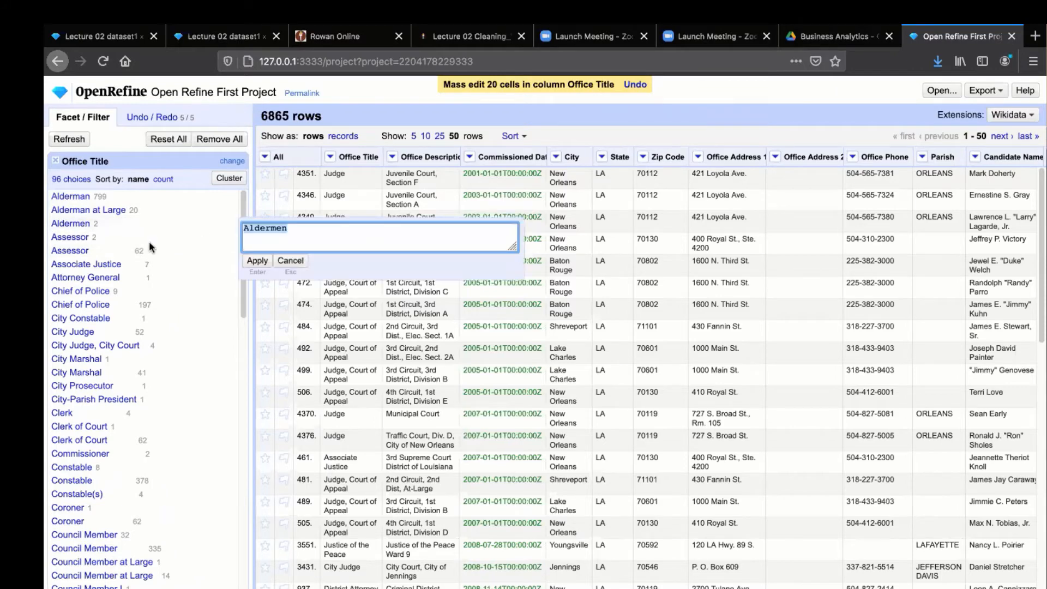
click(280, 229)
key(BackSpace)
text(a)
click(257, 263)
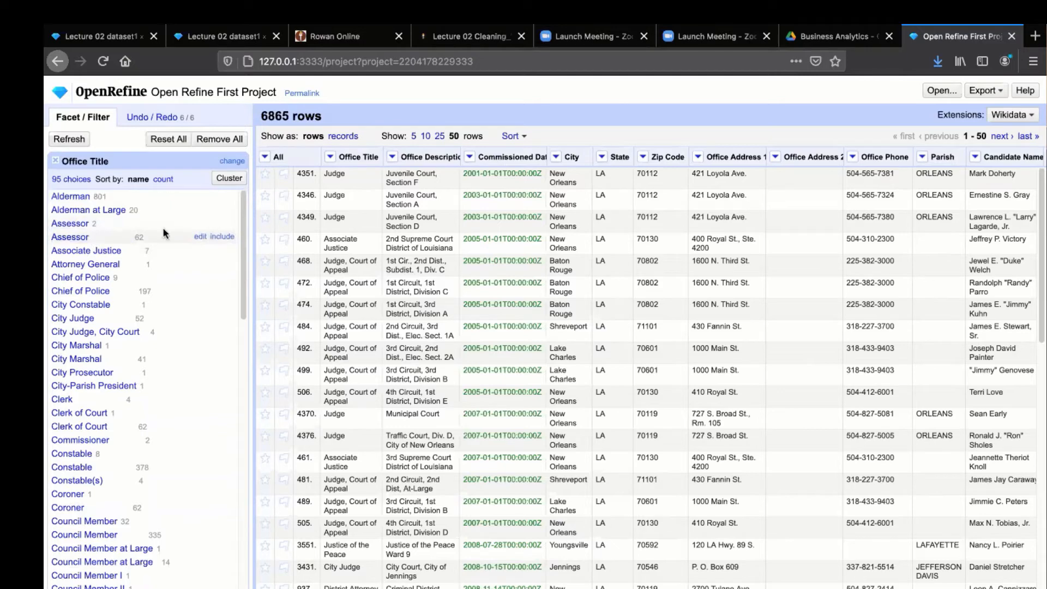
Remove the trailing spaces from the Assessor value with 62 rows in the Office Title facet
click(195, 232)
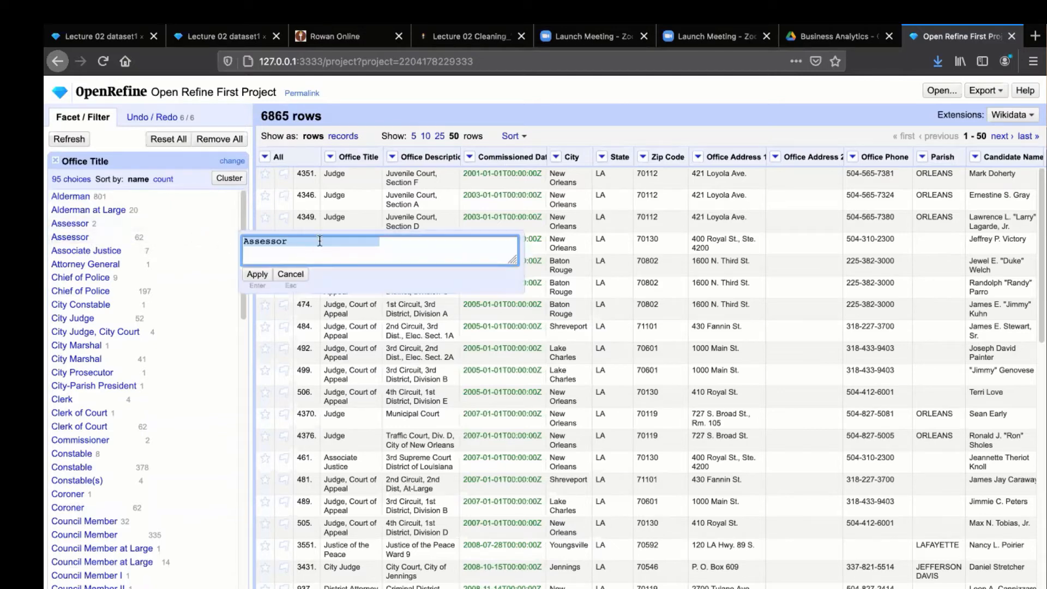
click(385, 240)
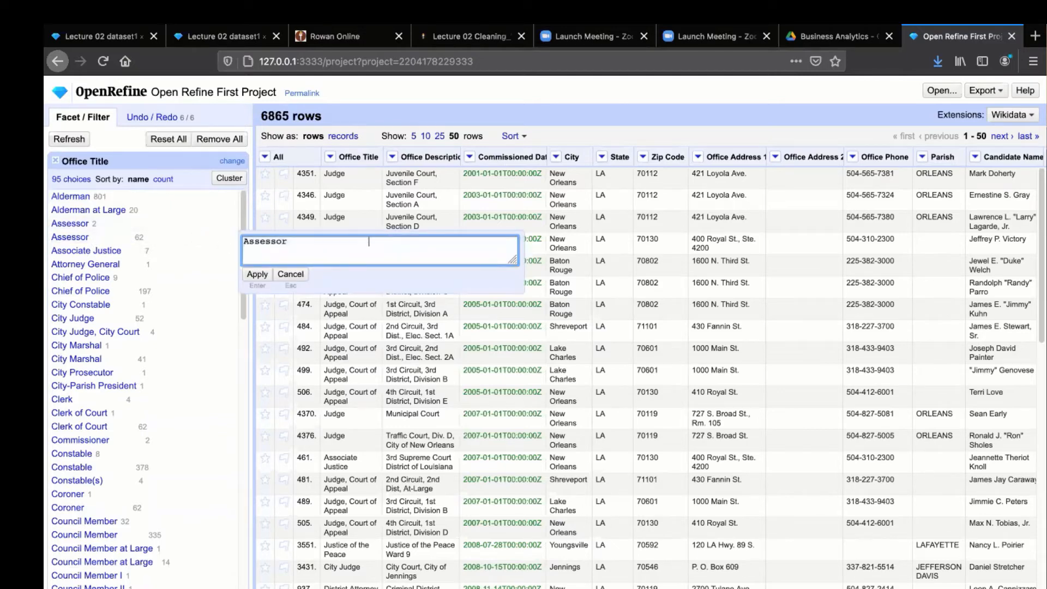
key(BackSpace)
key(BackSpace)
key(BackSpace)
key(BackSpace)
key(BackSpace)
key(BackSpace)
key(BackSpace)
key(BackSpace)
key(BackSpace)
key(BackSpace)
key(BackSpace)
key(BackSpace)
key(BackSpace)
key(BackSpace)
click(257, 274)
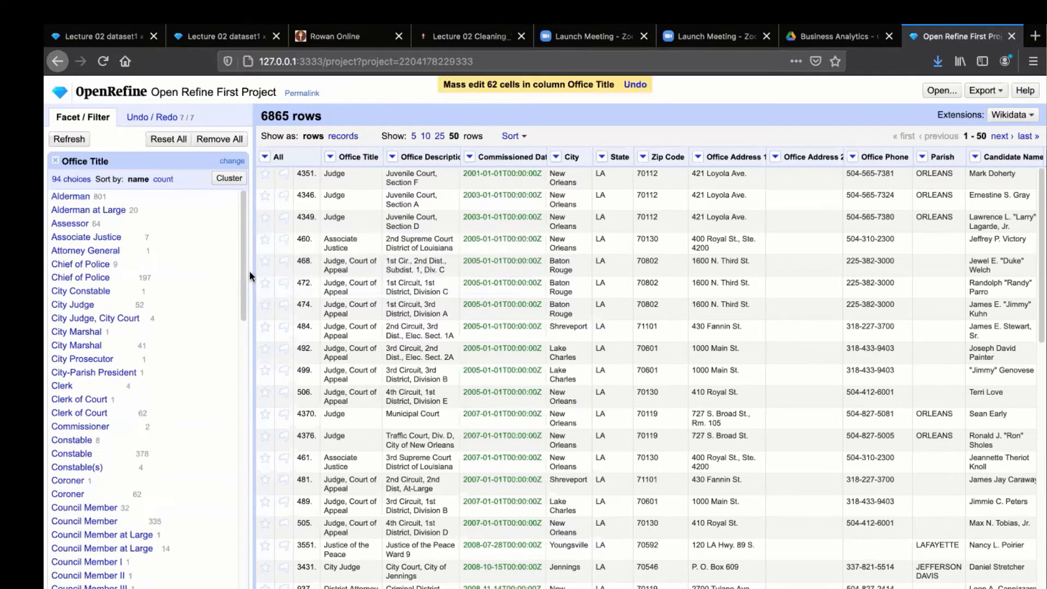
Trim leading and trailing whitespace from all Office Title cells with the common transform
scroll(146, 362, down, 15)
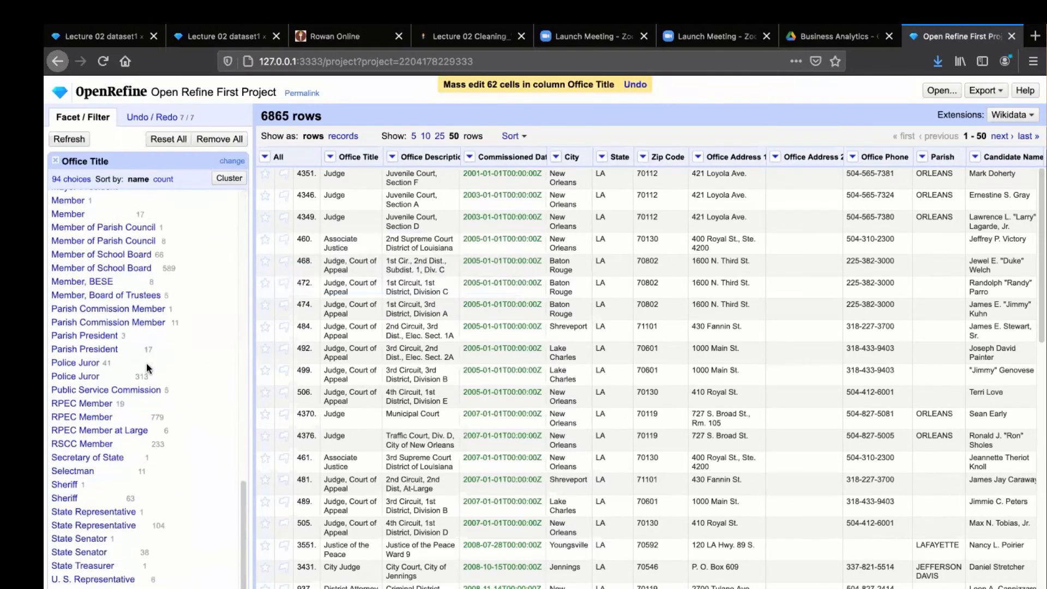
scroll(147, 362, up, 15)
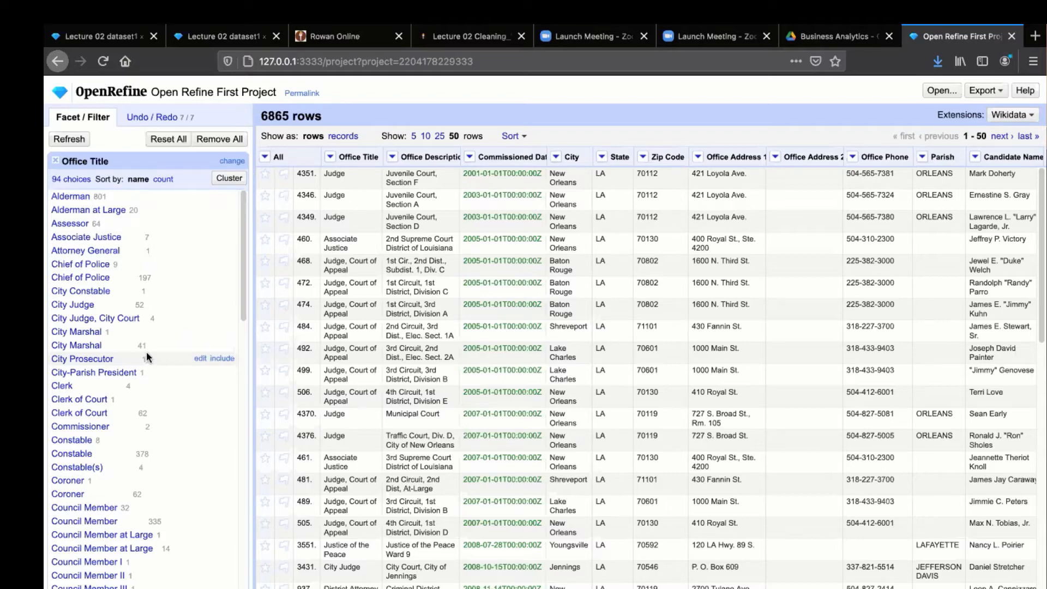
click(332, 155)
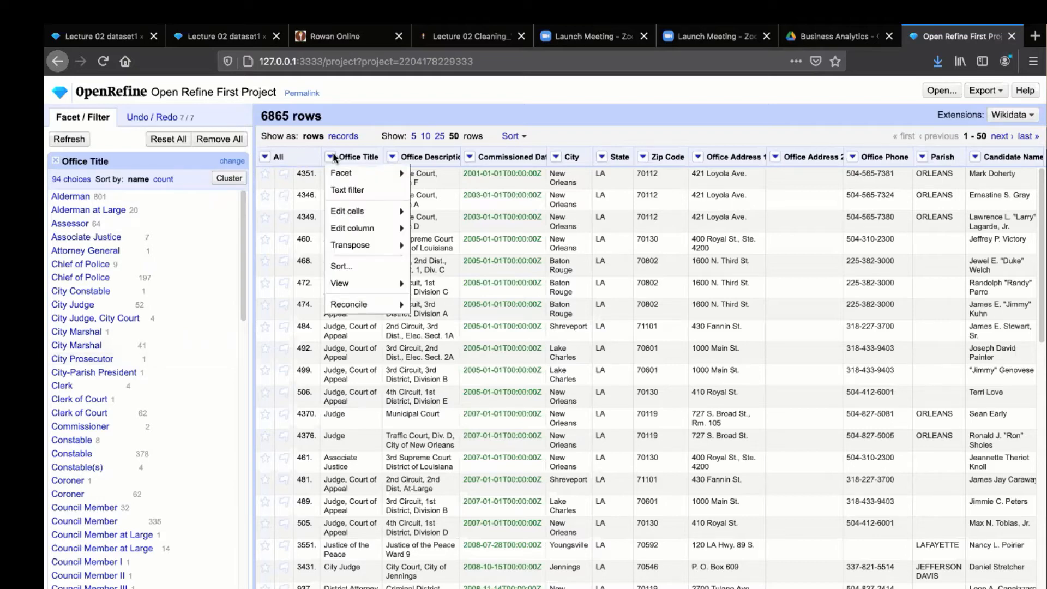
mouse_move(349, 218)
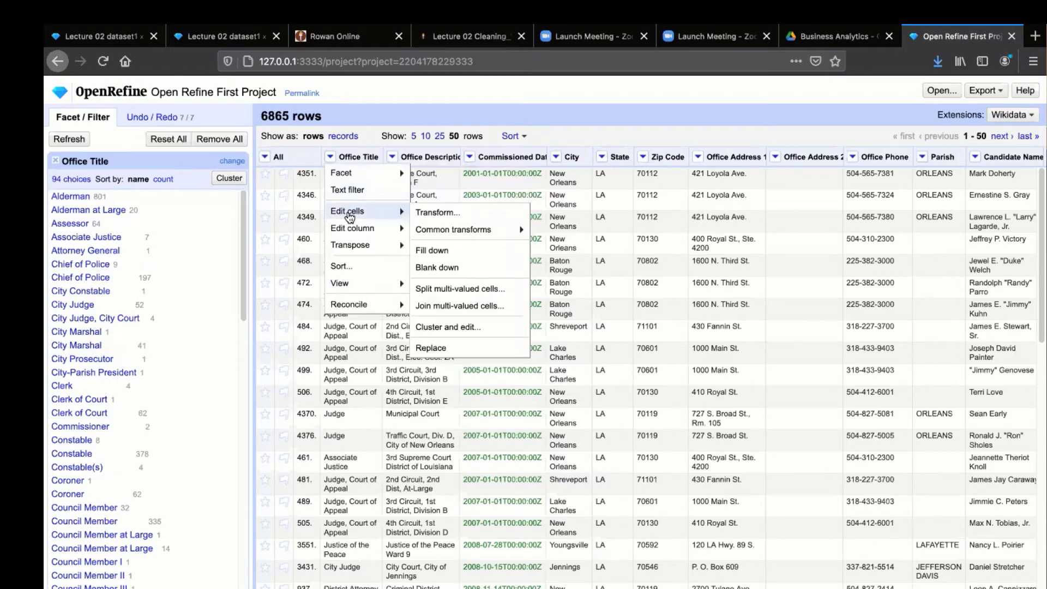
mouse_move(433, 228)
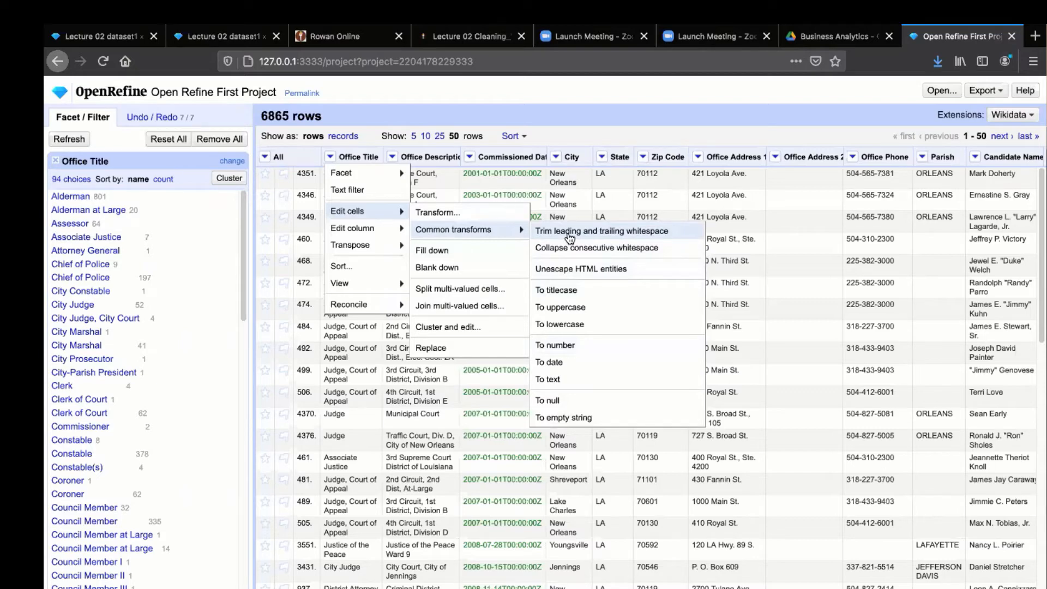
click(570, 234)
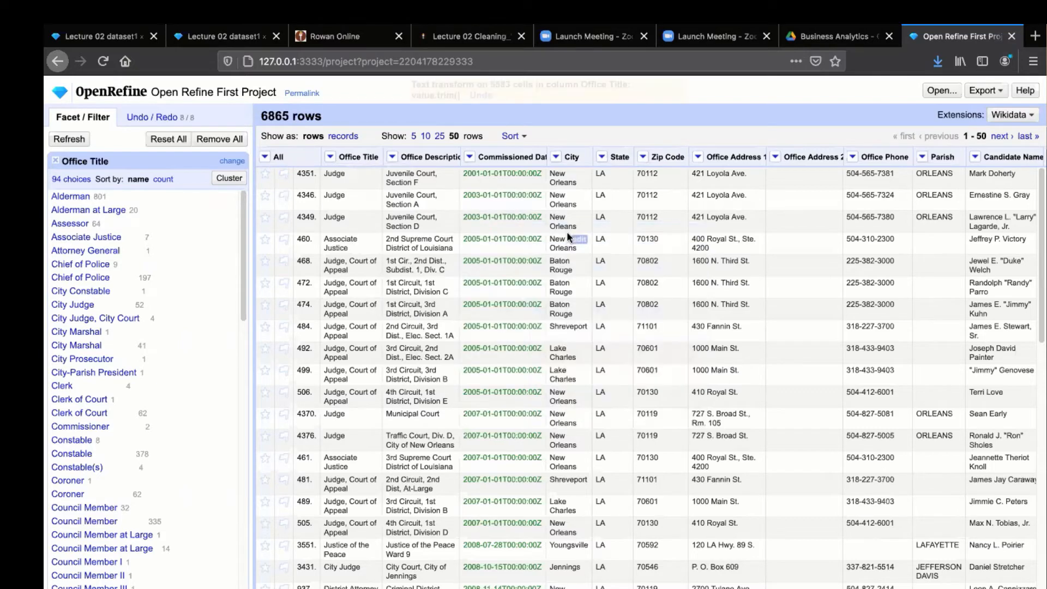
Review the trimmed Office Title choices and change the value Councilmember to Councilman
scroll(106, 494, down, 10)
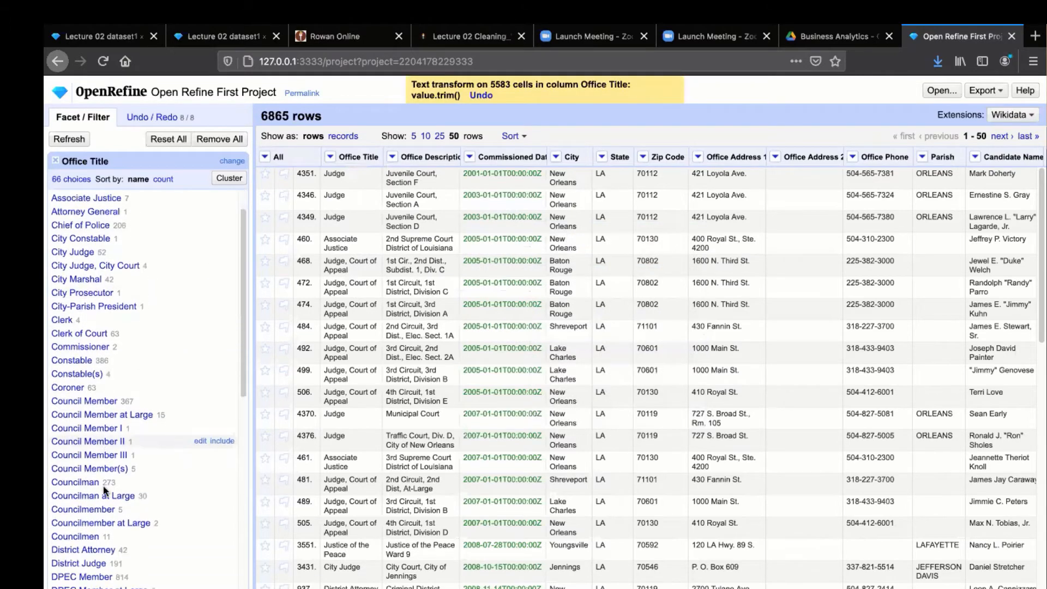
scroll(106, 491, up, 10)
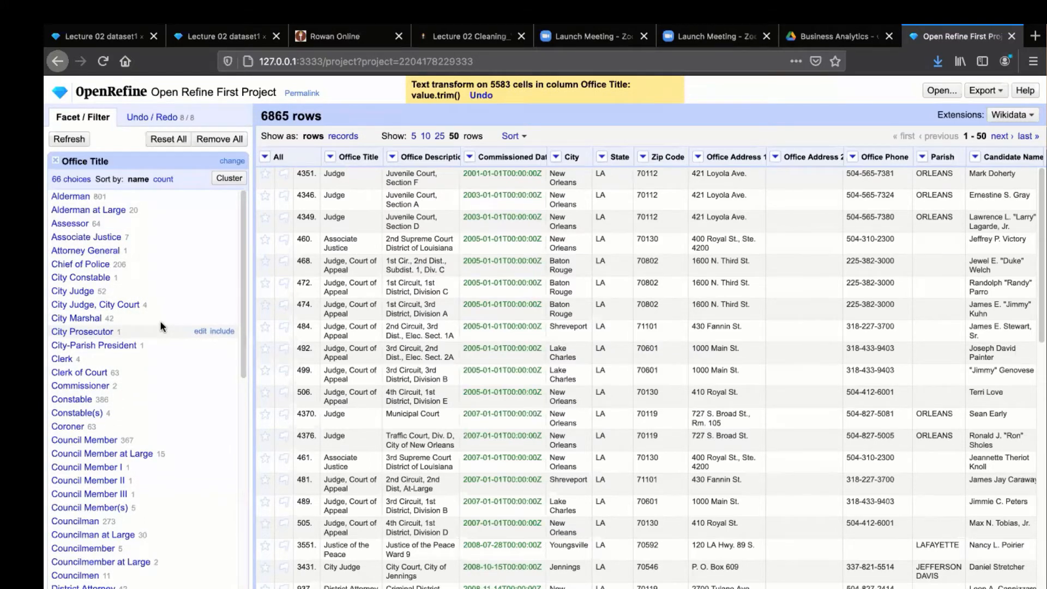
scroll(138, 433, down, 8)
scroll(141, 470, up, 8)
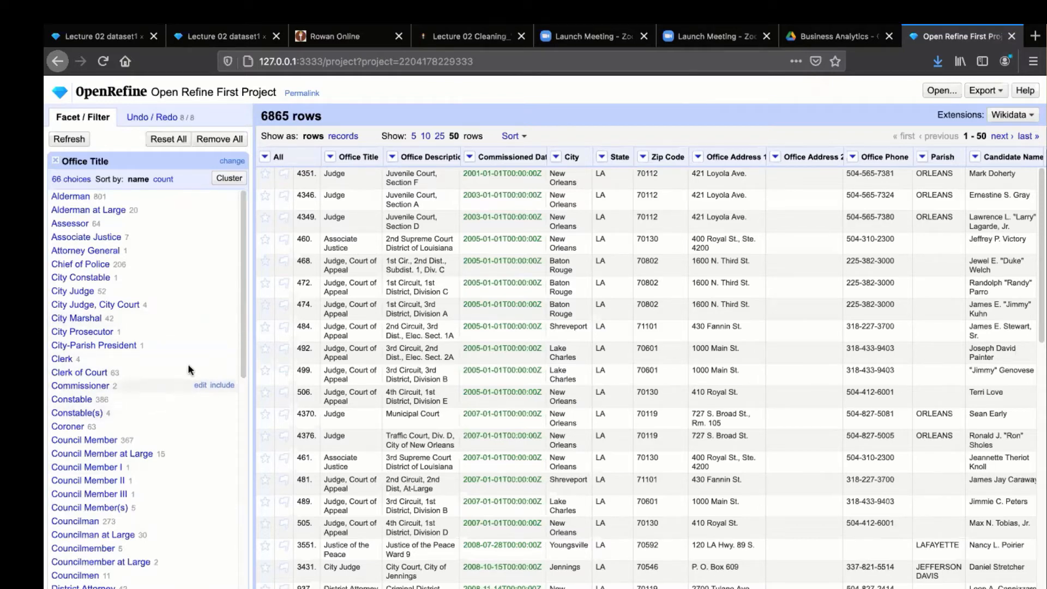
scroll(189, 369, down, 2)
scroll(189, 368, down, 1)
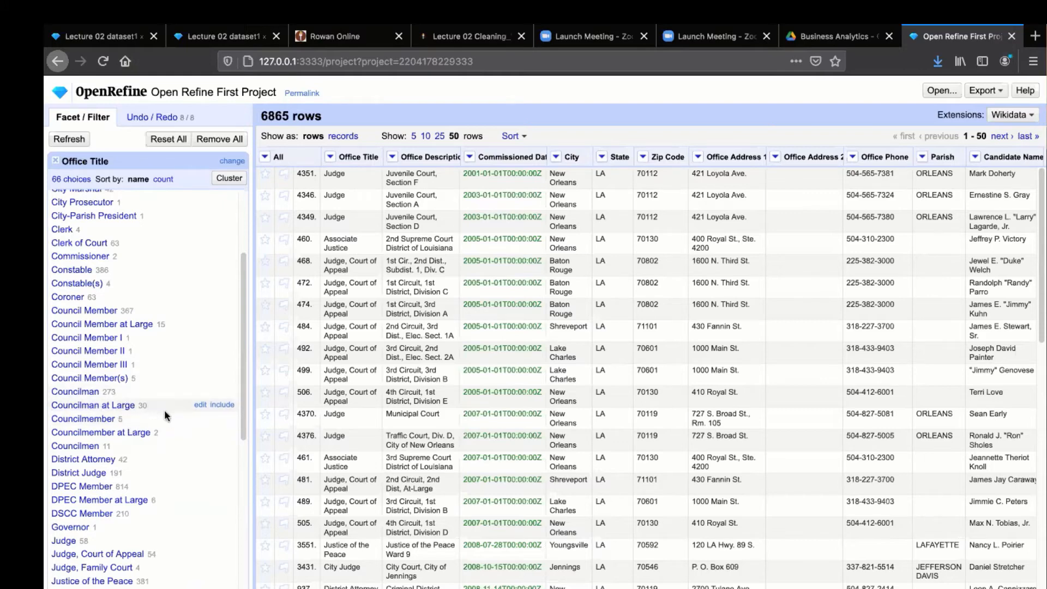
click(200, 419)
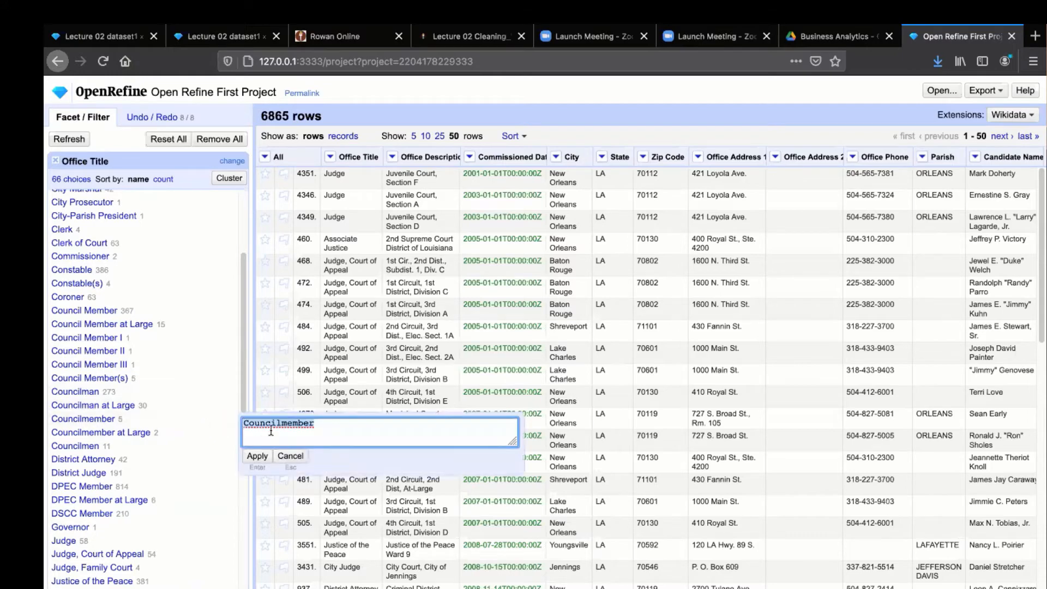
click(320, 425)
key(BackSpace)
key(BackSpace)
key(BackSpace)
key(BackSpace)
key(BackSpace)
text(an)
click(257, 457)
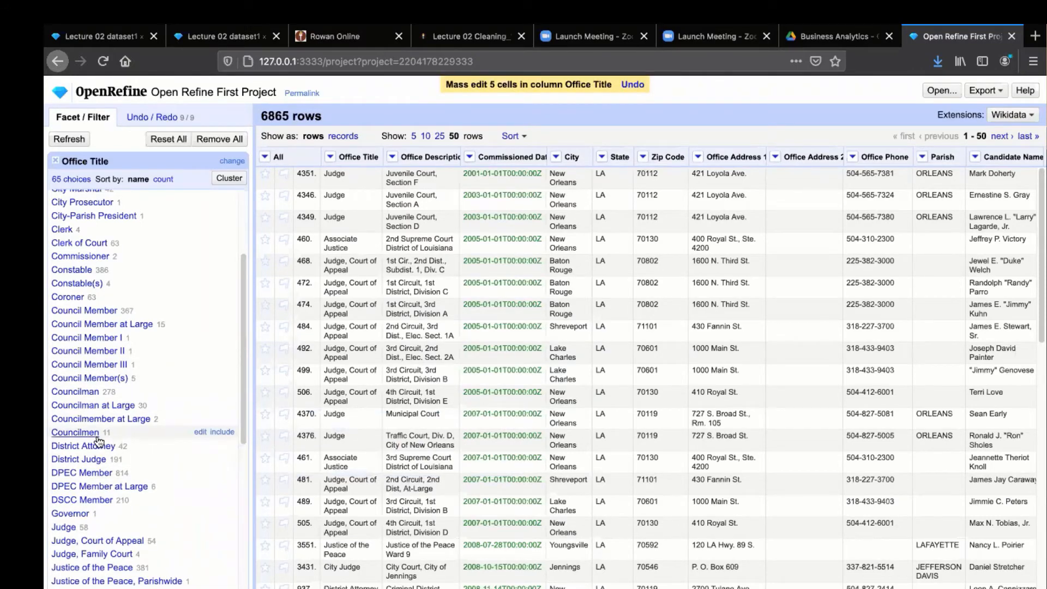
Change the Office Title value Councilmen to Councilman through the facet
click(201, 434)
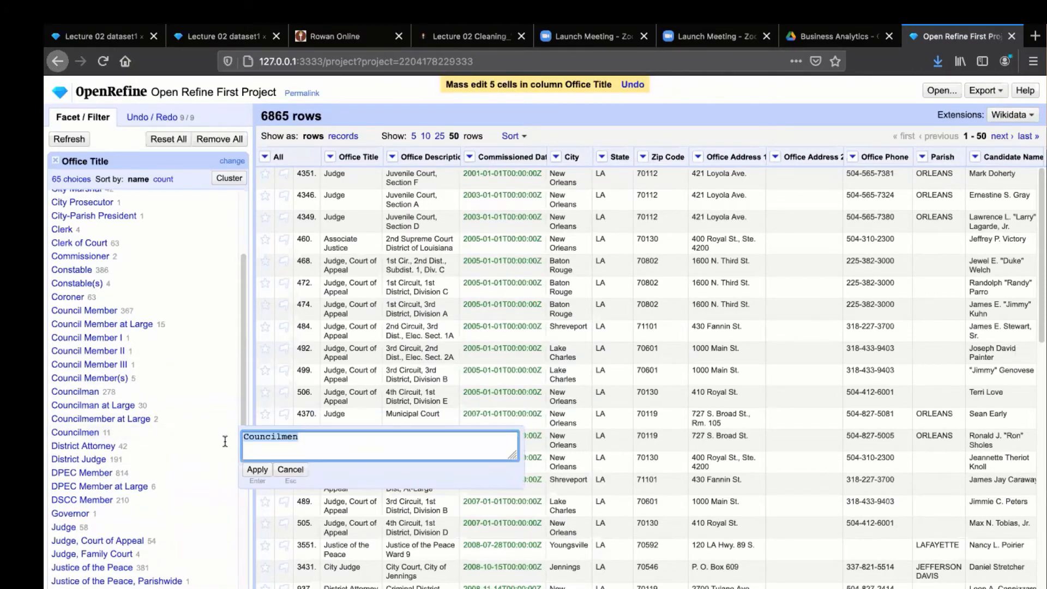
click(302, 437)
key(BackSpace)
key(BackSpace)
text(an)
key(Return)
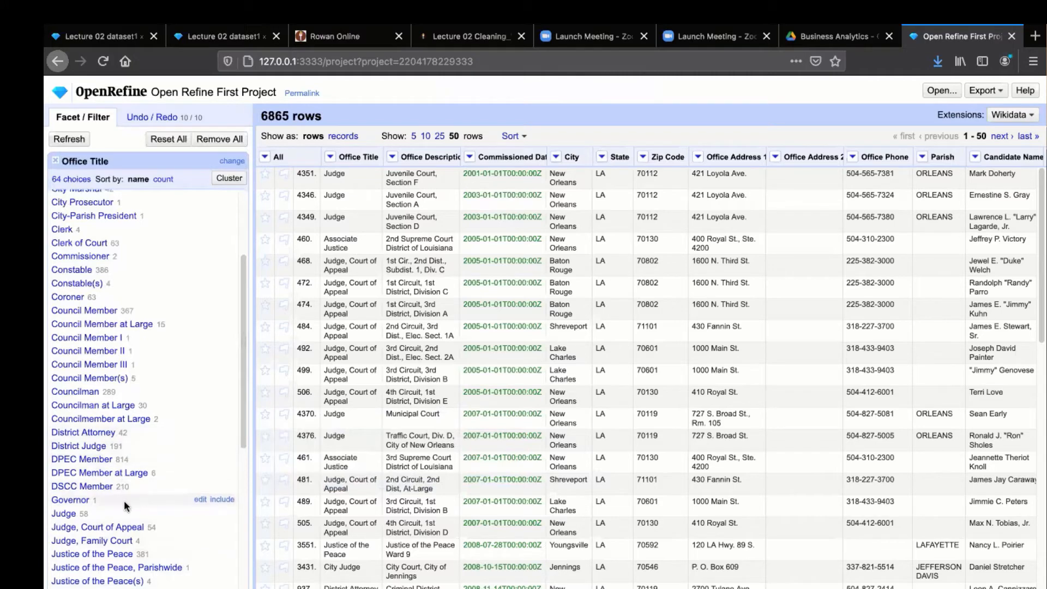
Cluster the Office Title values using the key collision method with the ngram-fingerprint keying function
scroll(124, 500, down, 2)
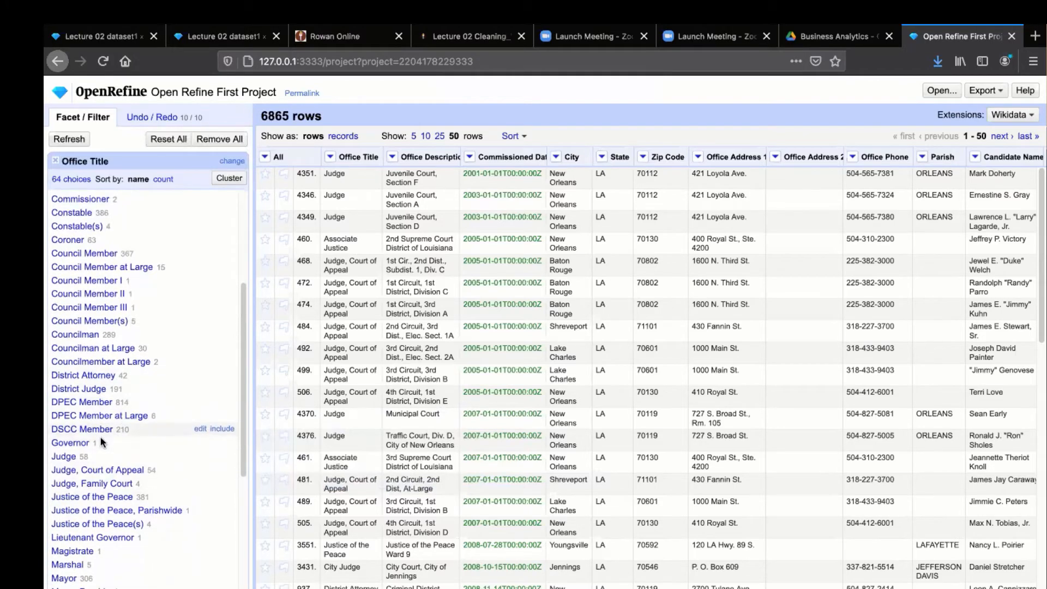
scroll(124, 535, down, 5)
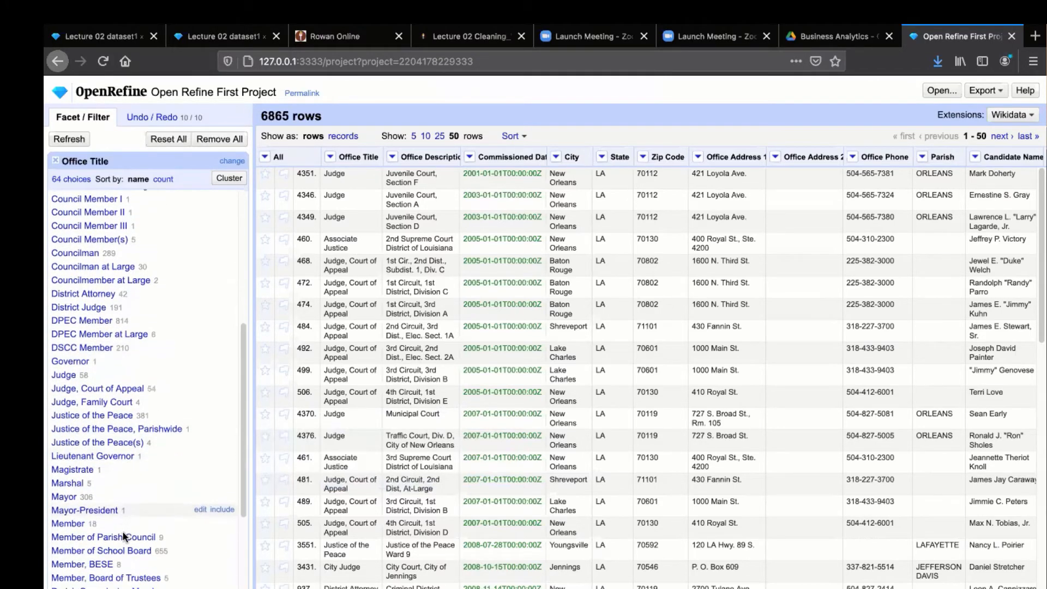
scroll(124, 537, down, 3)
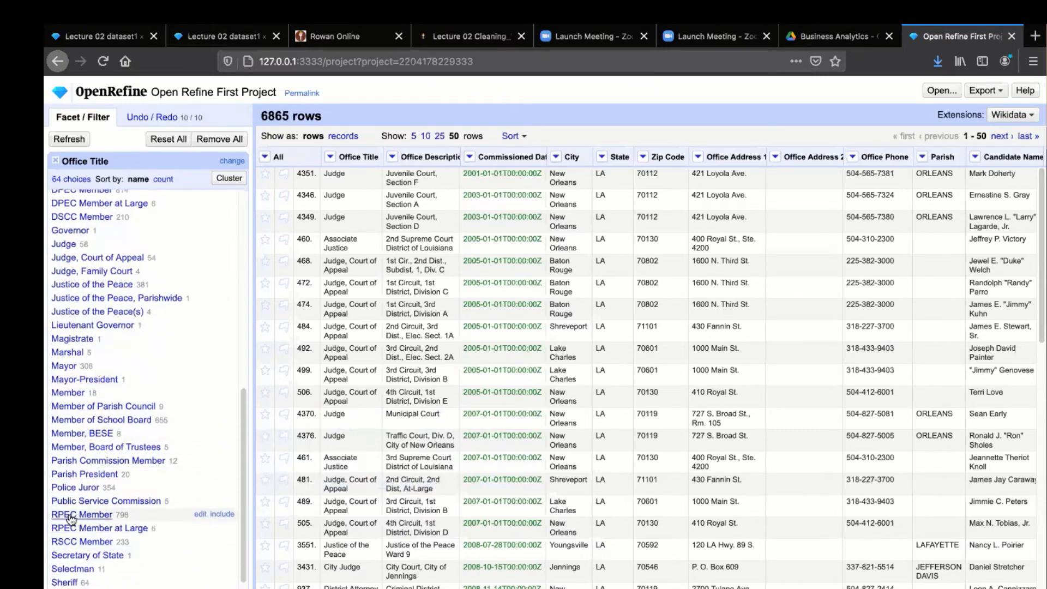
scroll(137, 554, down, 2)
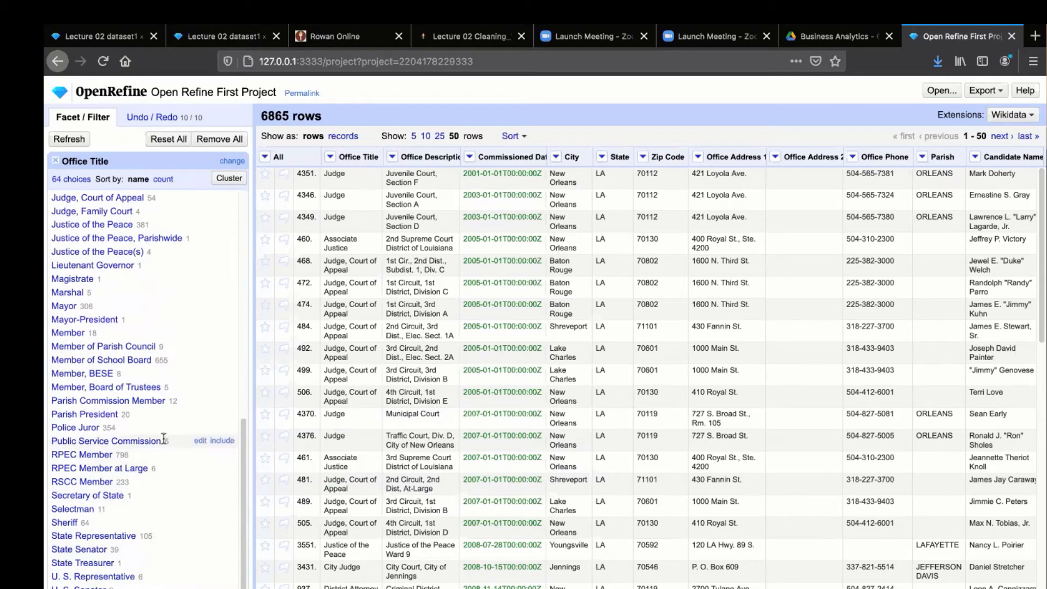
scroll(163, 437, up, 10)
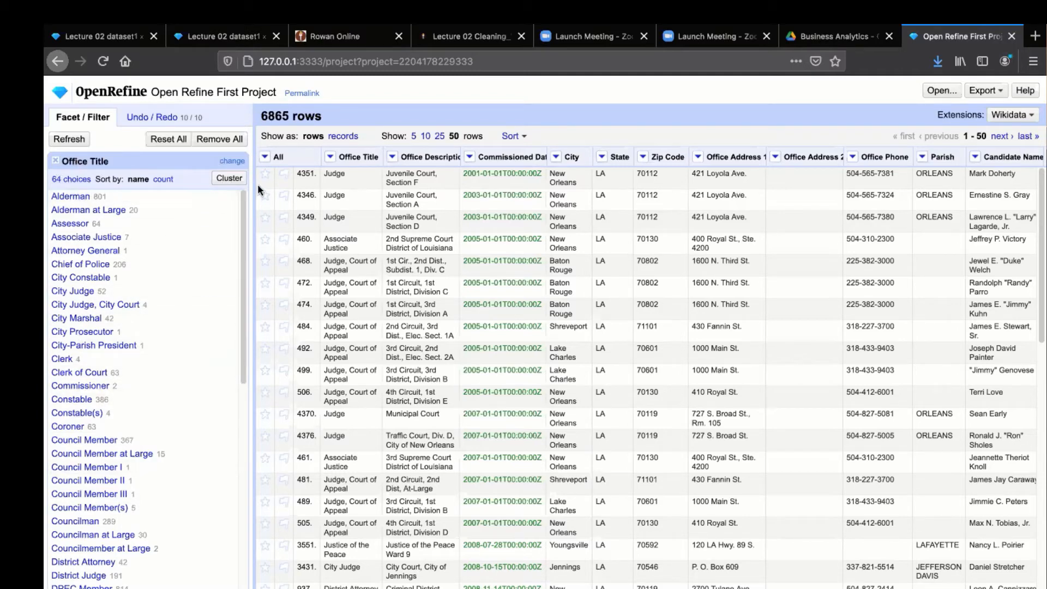
click(228, 179)
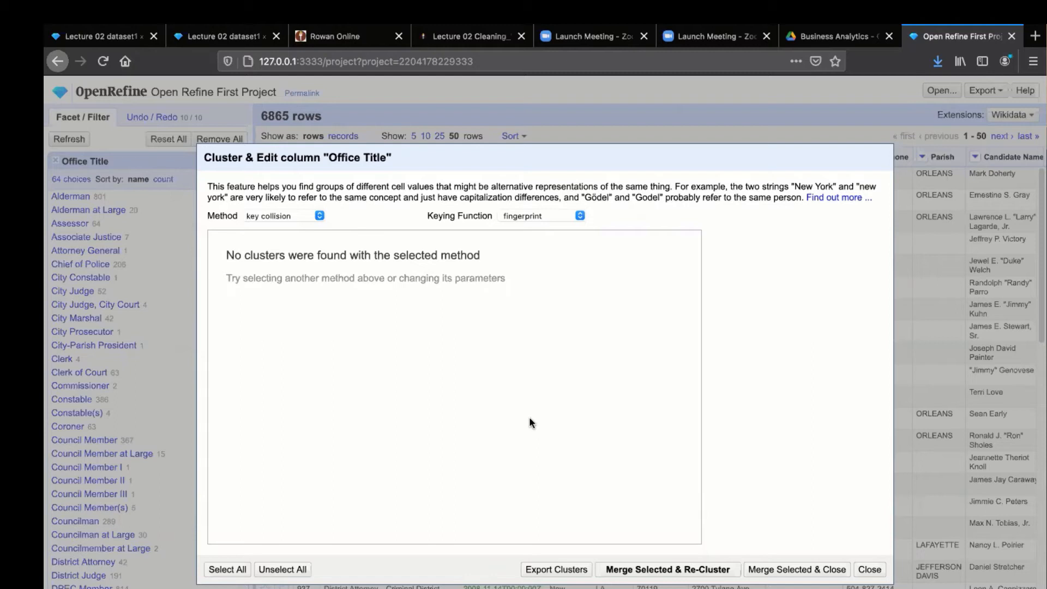
click(299, 215)
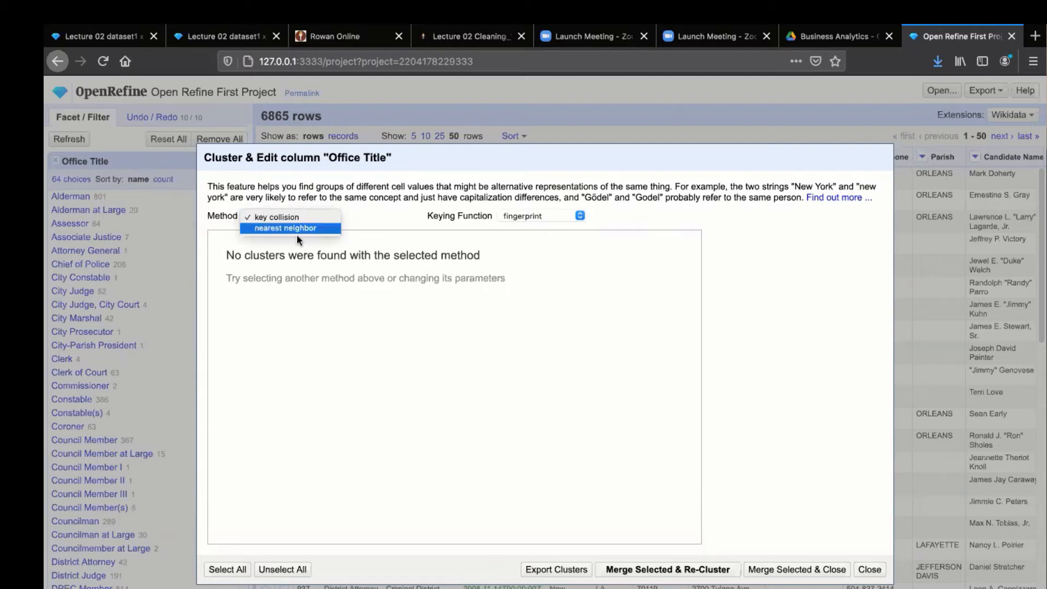
click(287, 218)
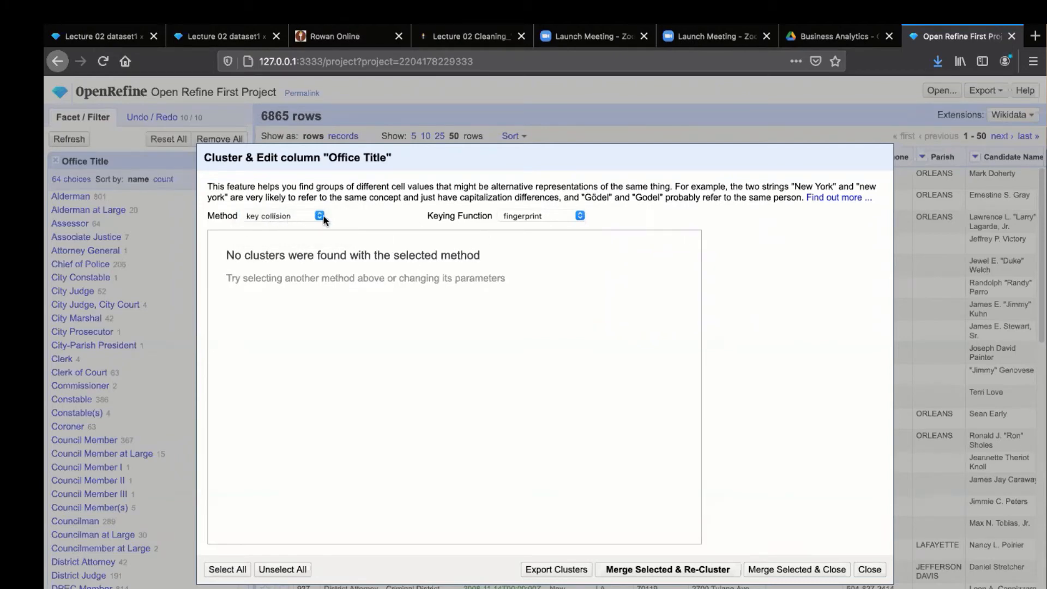
click(523, 217)
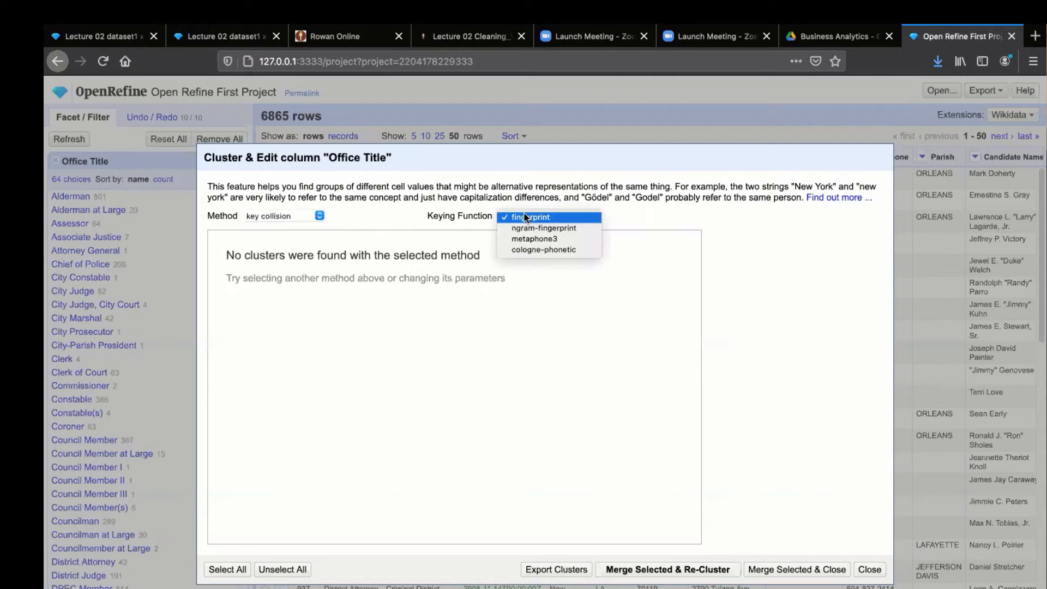
click(561, 229)
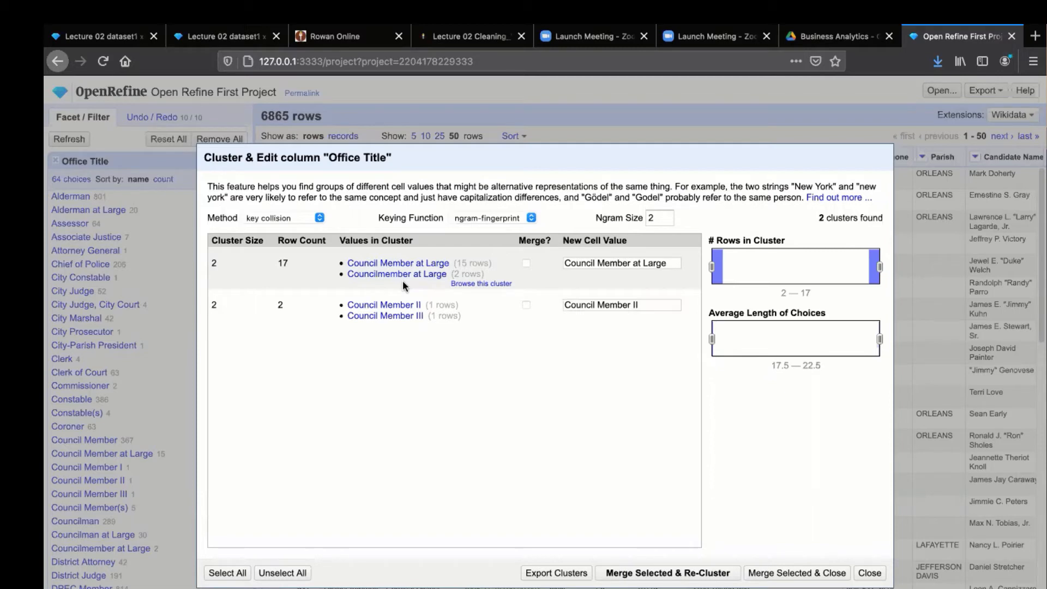
Merge the Council Member at Large and Councilmember at Large cluster into the value Councilman at Large and re-cluster
click(526, 263)
click(611, 264)
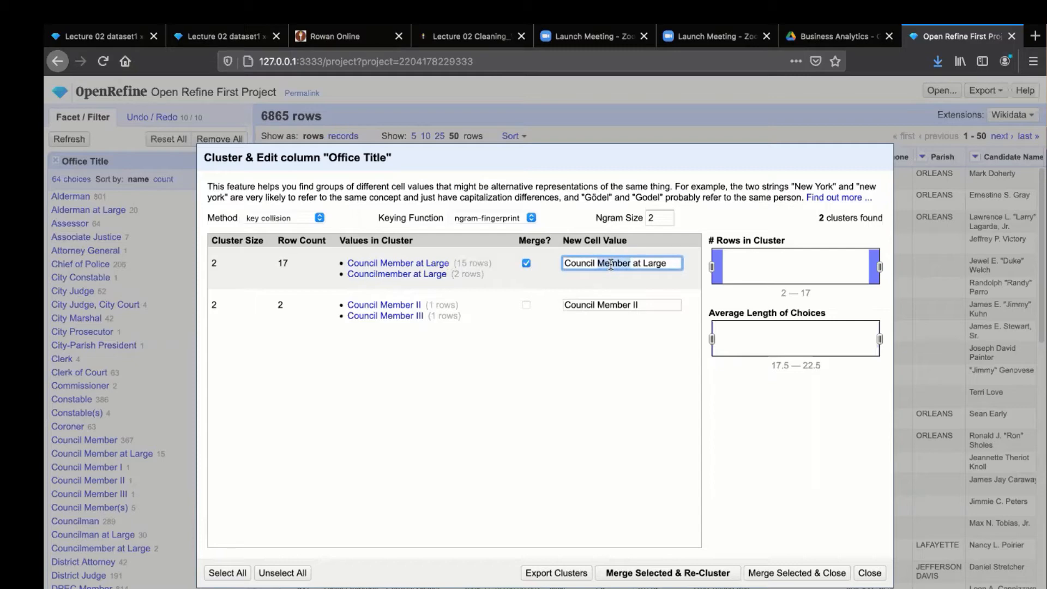
key(BackSpace)
text(man)
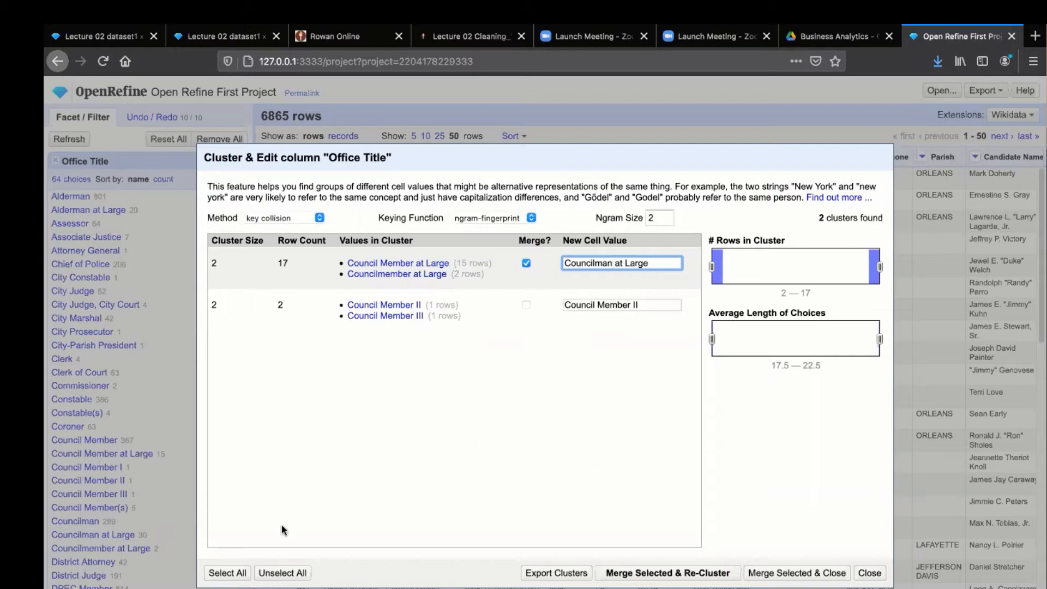
click(646, 580)
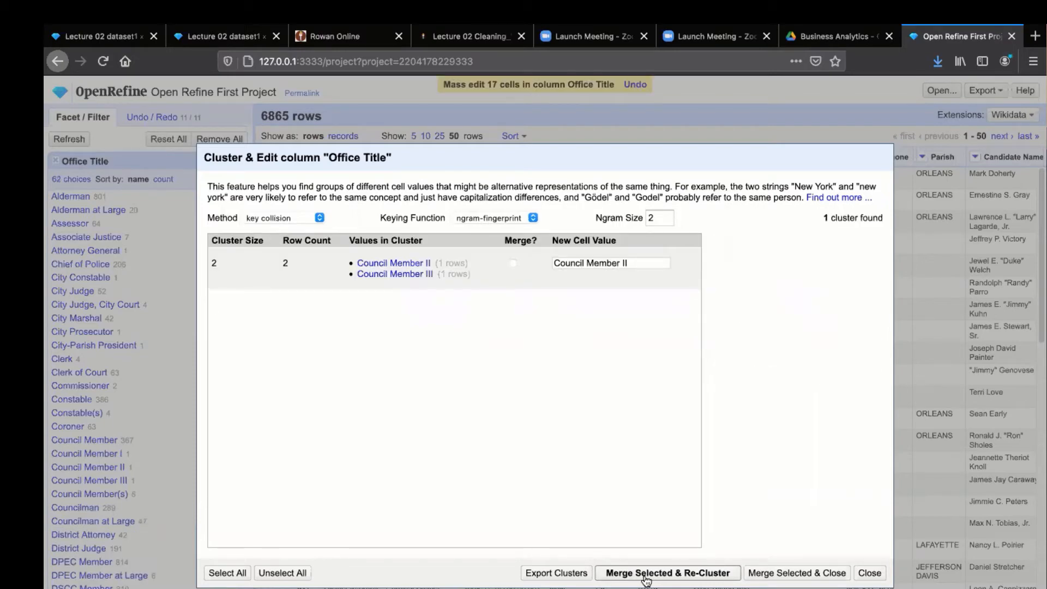
Try clustering the Office Title values with an ngram size of 3 and with an ngram size of 4
click(662, 217)
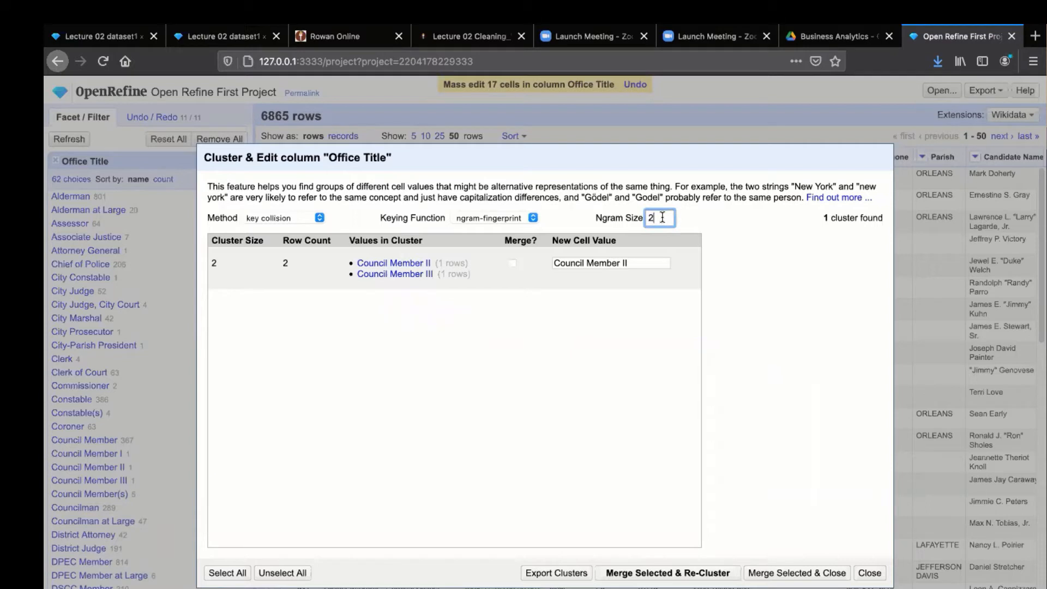
key(BackSpace)
text(3)
key(Return)
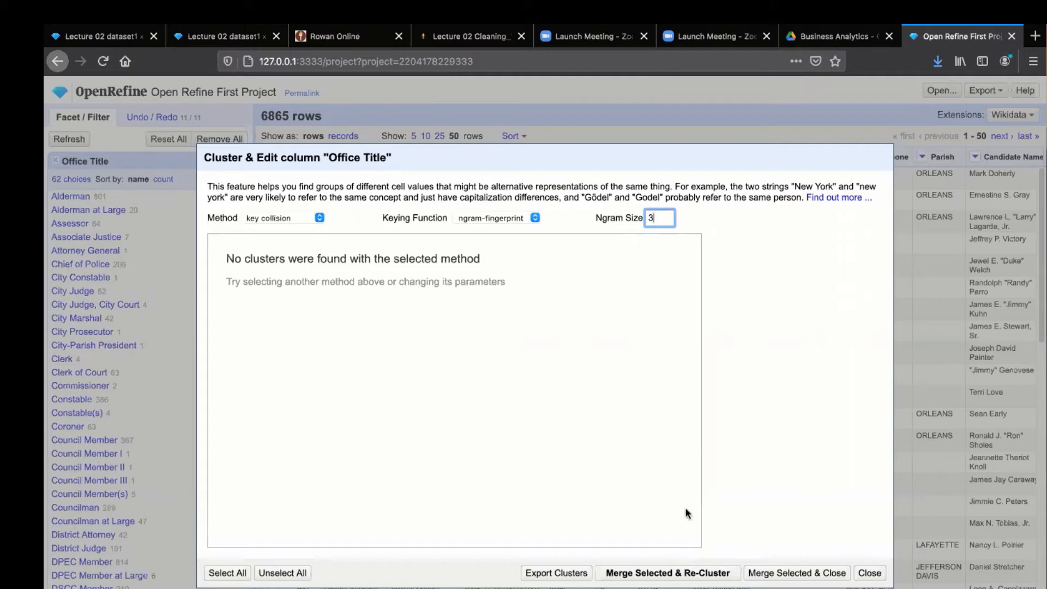
key(BackSpace)
text(4)
Cluster with the metaphone3 keying function, merge the Council Member variants into Councilman, and re-cluster
click(509, 216)
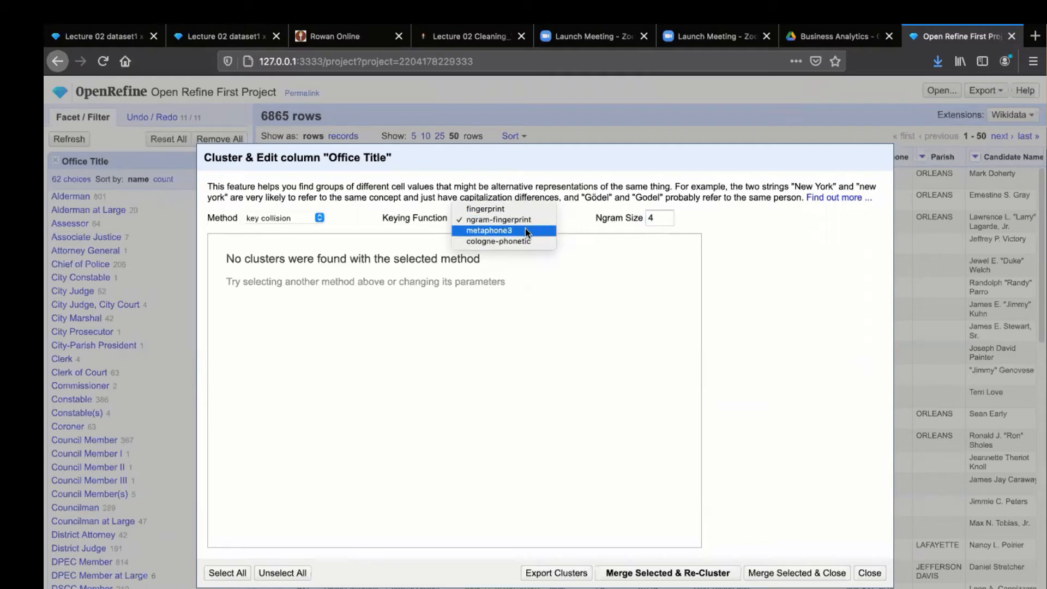
click(525, 229)
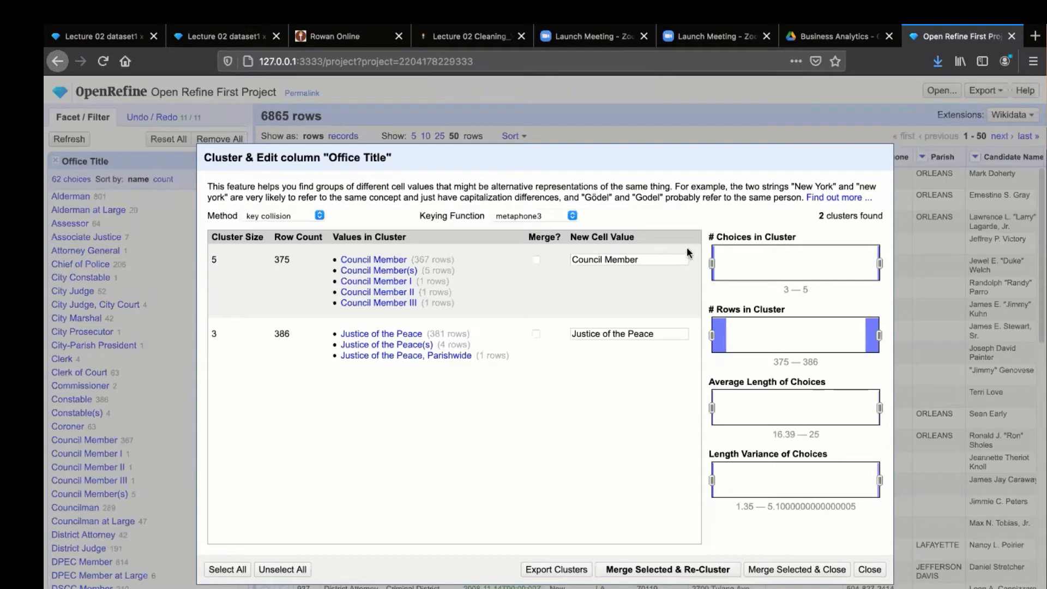
click(646, 256)
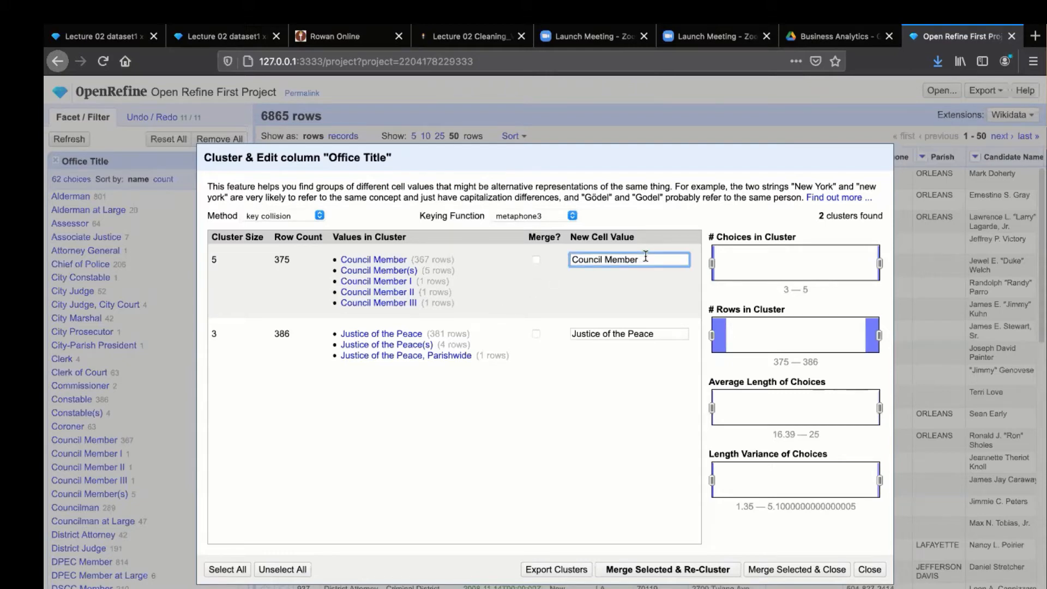
key(BackSpace)
key(BackSpace)
key(BackSpace)
key(BackSpace)
key(BackSpace)
key(BackSpace)
key(BackSpace)
text(man)
click(536, 261)
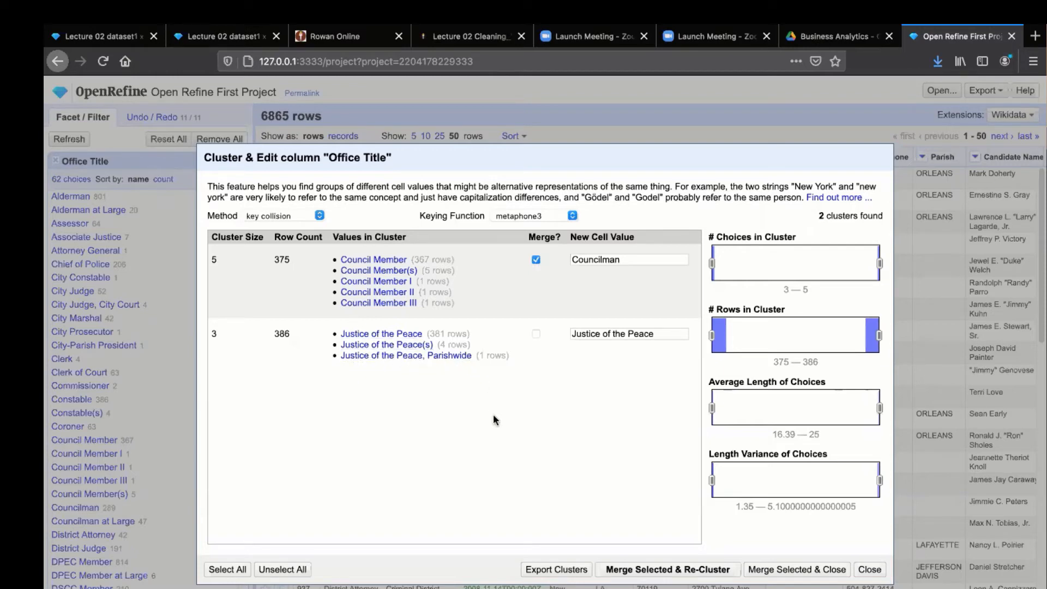
click(690, 569)
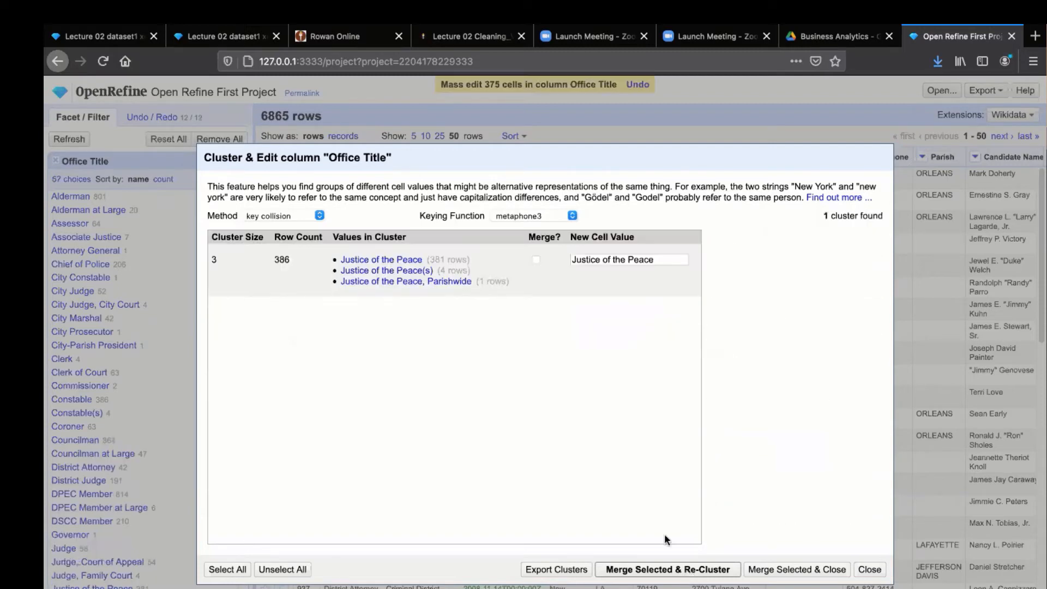
Try the cologne-phonetic keying function, and change the clustering method to nearest neighbor
click(559, 217)
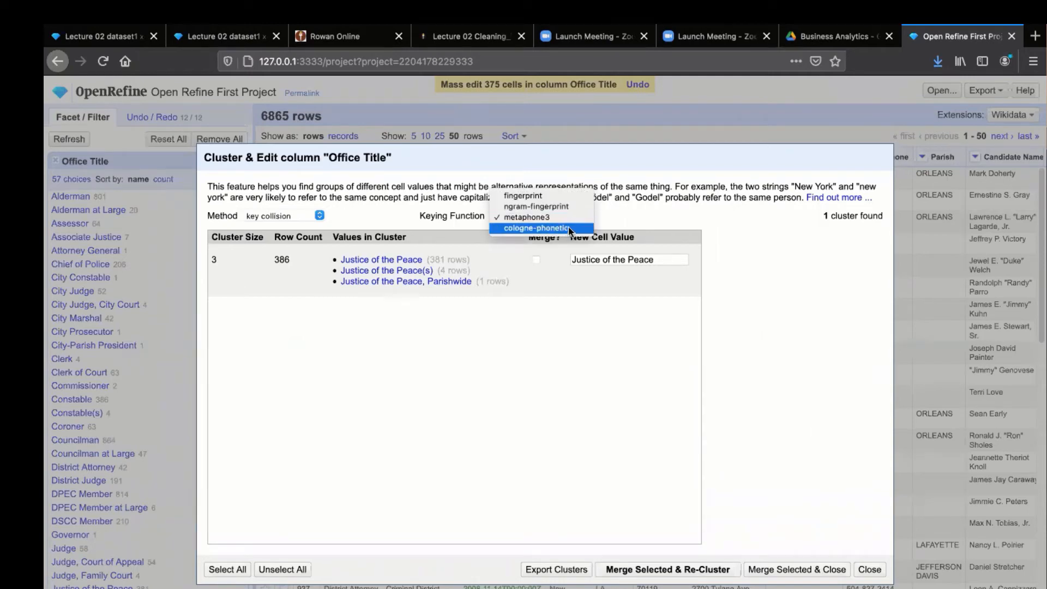
click(570, 228)
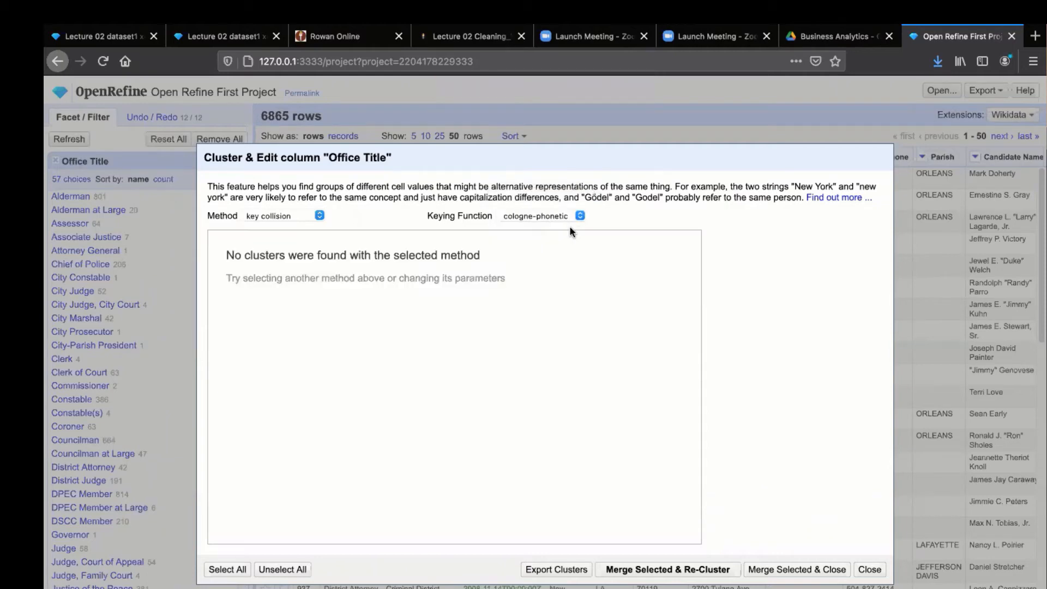
click(292, 220)
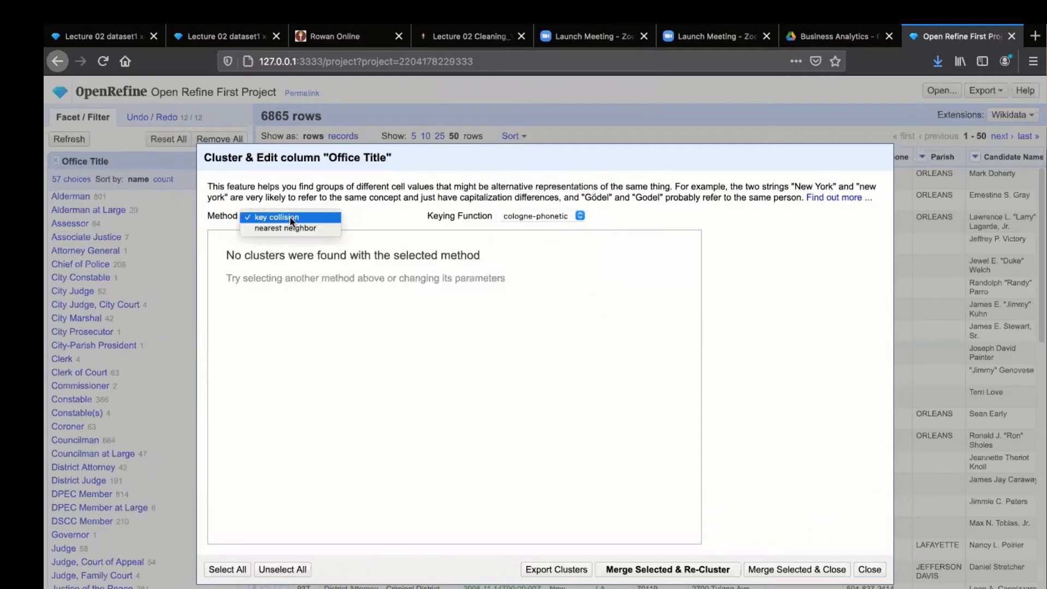
click(289, 224)
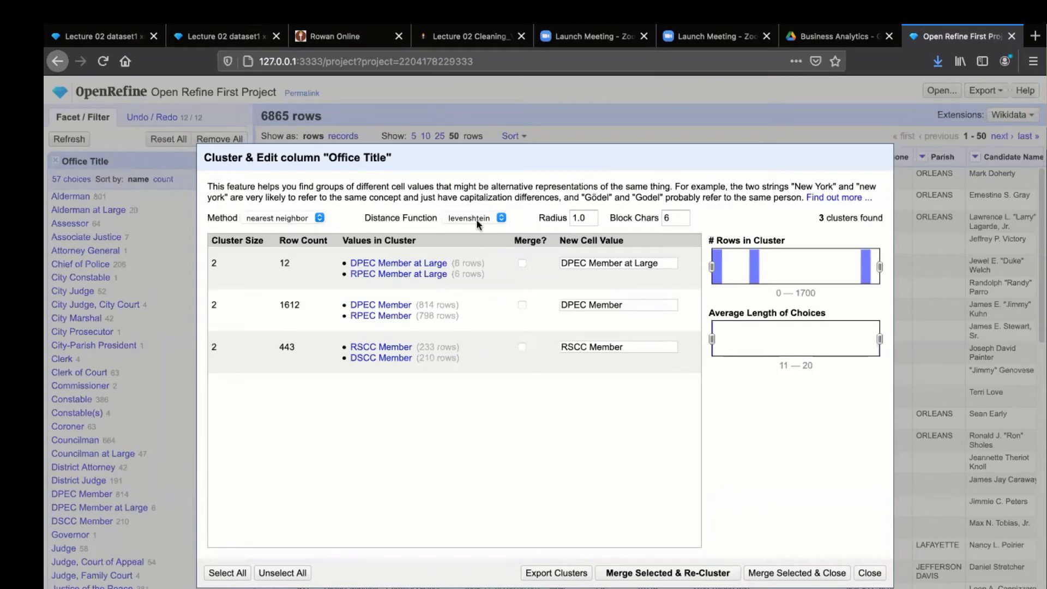
Raise the levenshtein clustering radius to 2 and on to 3
click(582, 216)
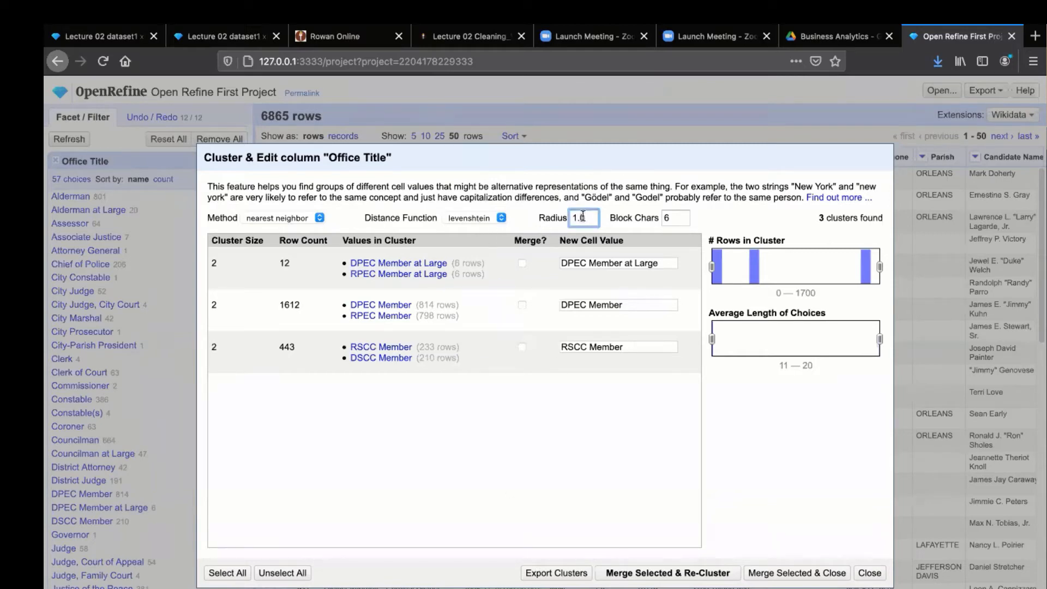
double_click(583, 216)
text(2)
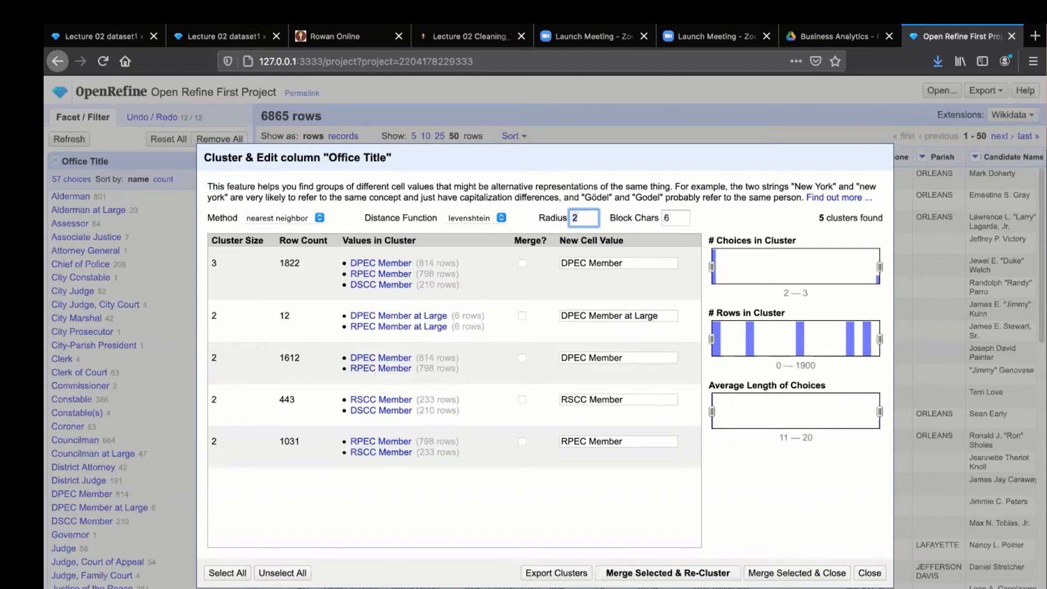
key(BackSpace)
text(3)
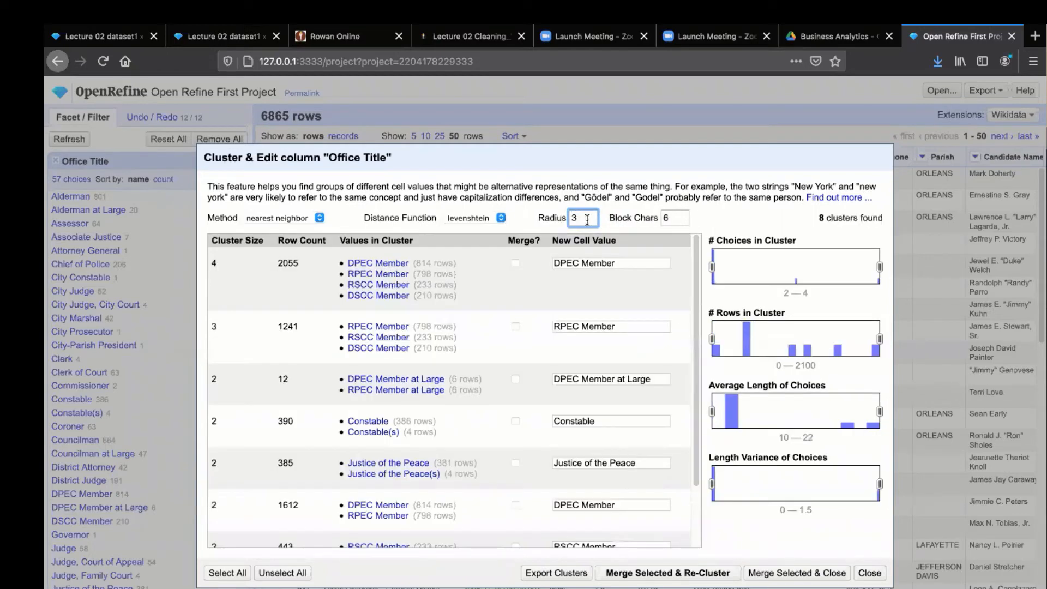
Merge the Constable and Justice of the Peace clusters with their suggested values and re-cluster
scroll(544, 365, down, 3)
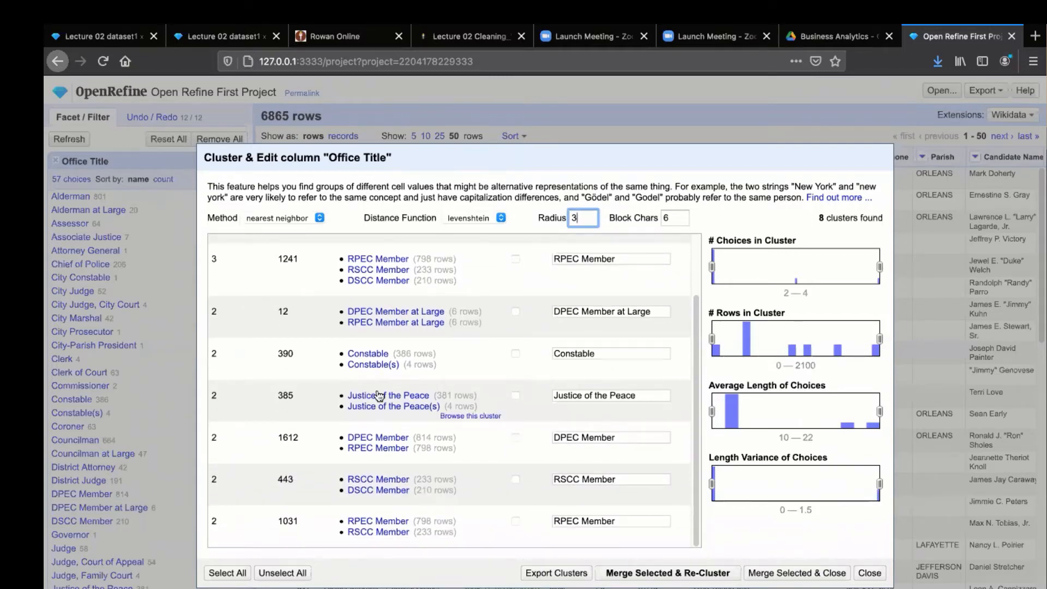
mouse_move(366, 368)
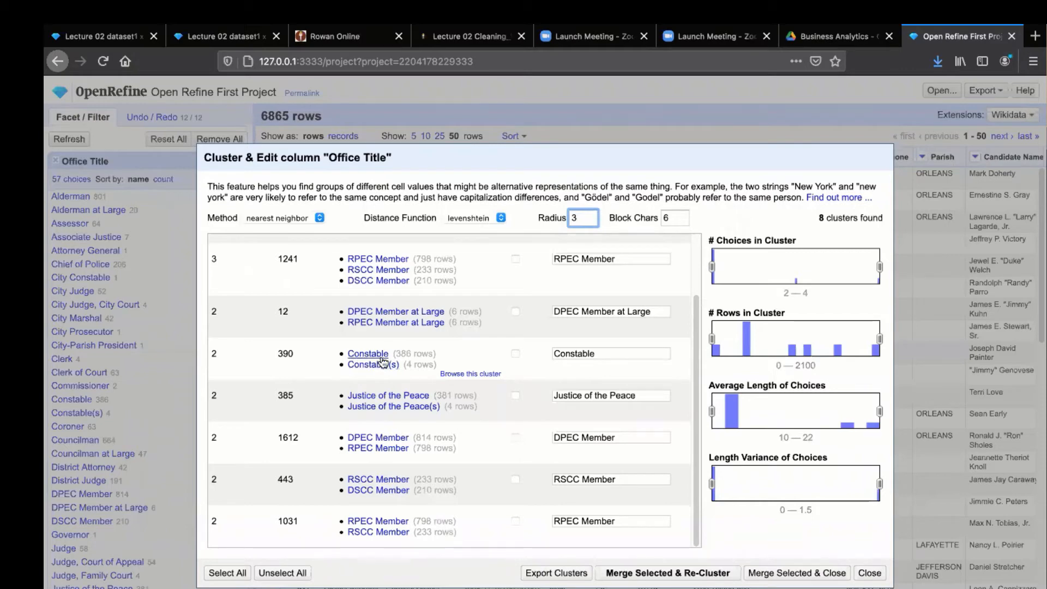
click(516, 354)
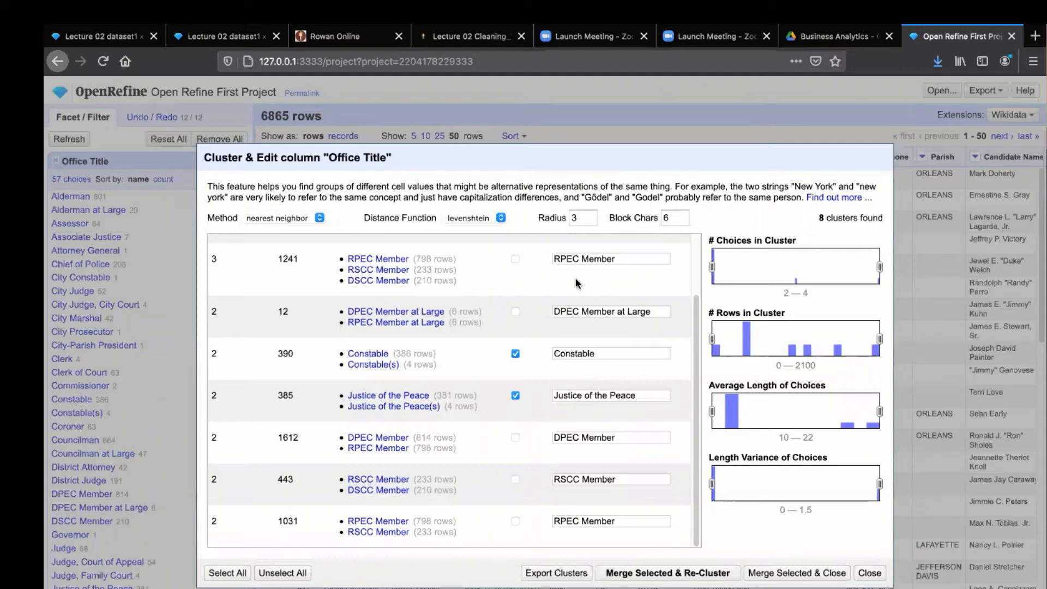
click(657, 574)
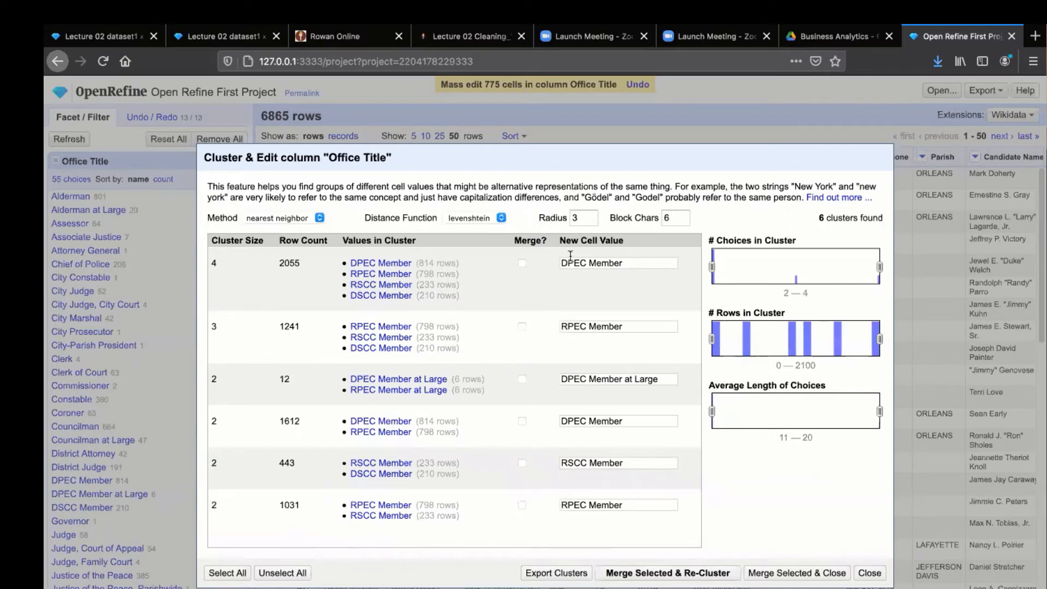
Set the clustering radius to 4 and change the distance function to PPM
click(581, 221)
key(BackSpace)
text(4)
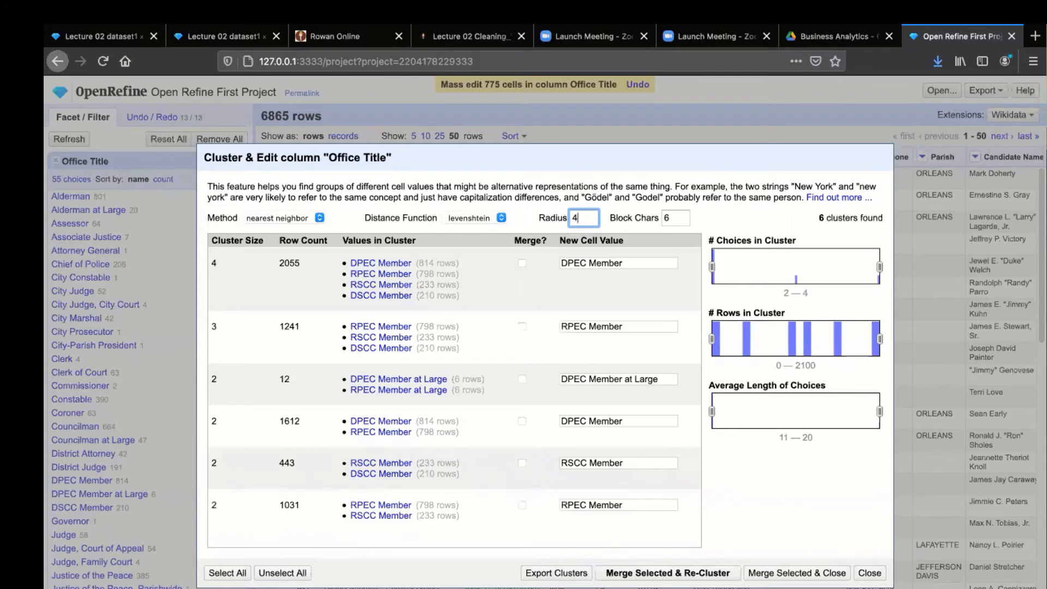
mouse_move(456, 319)
click(457, 217)
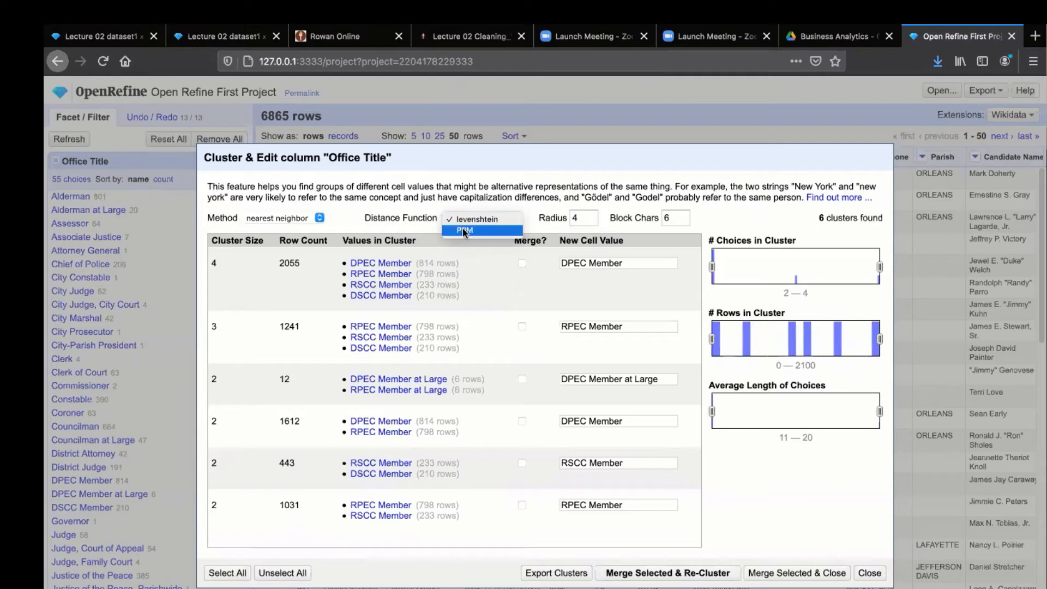
click(463, 229)
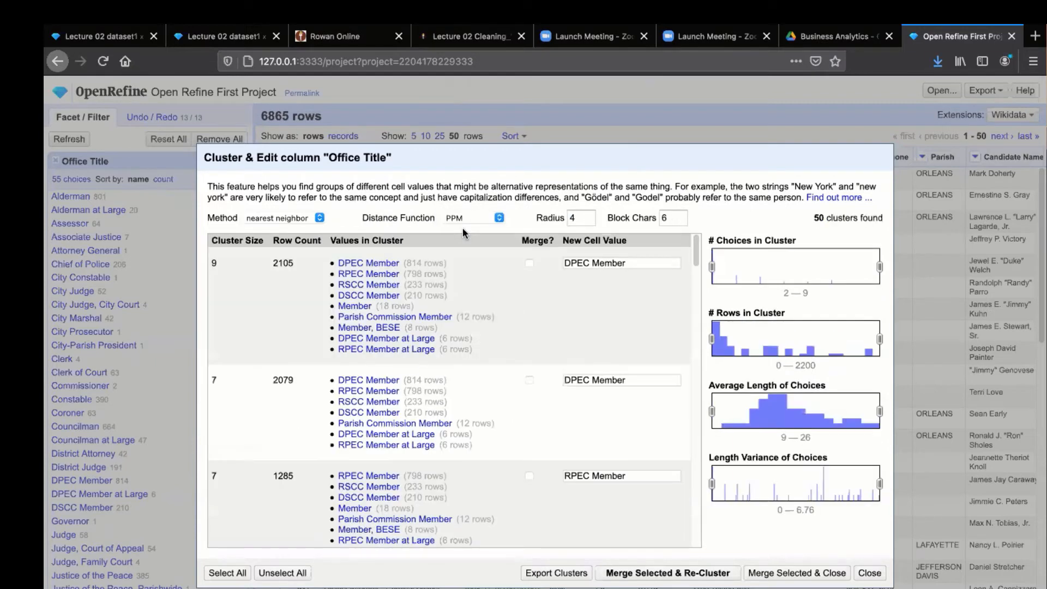
Reduce the PPM clustering radius to 1, and raise it to 2
click(575, 219)
key(BackSpace)
text(1)
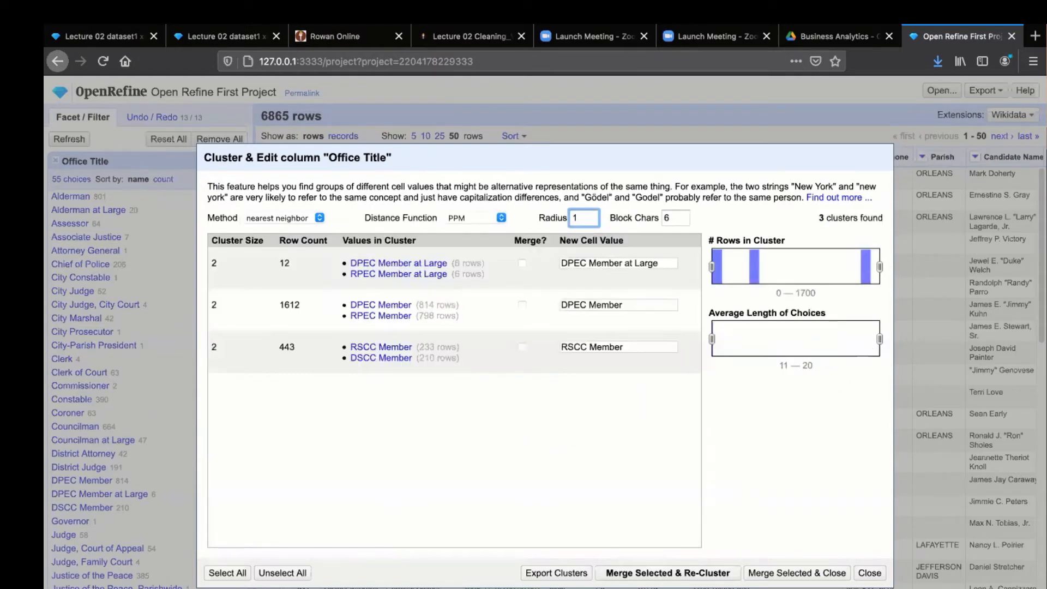
key(BackSpace)
text(2)
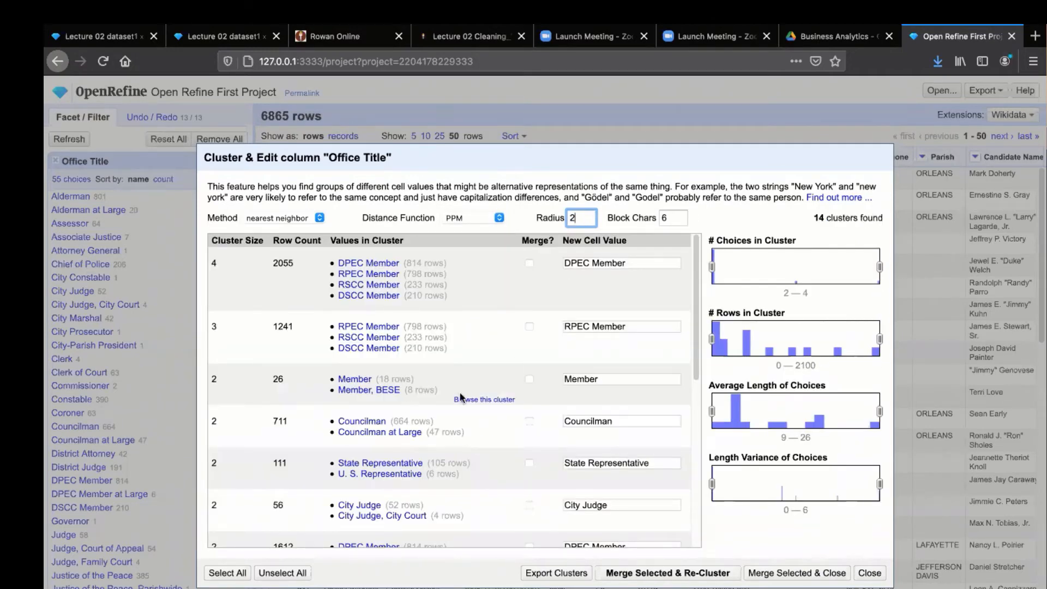
Mark the State Representative / U. S. Representative and City Judge clusters for merging with their suggested values
scroll(437, 437, down, 3)
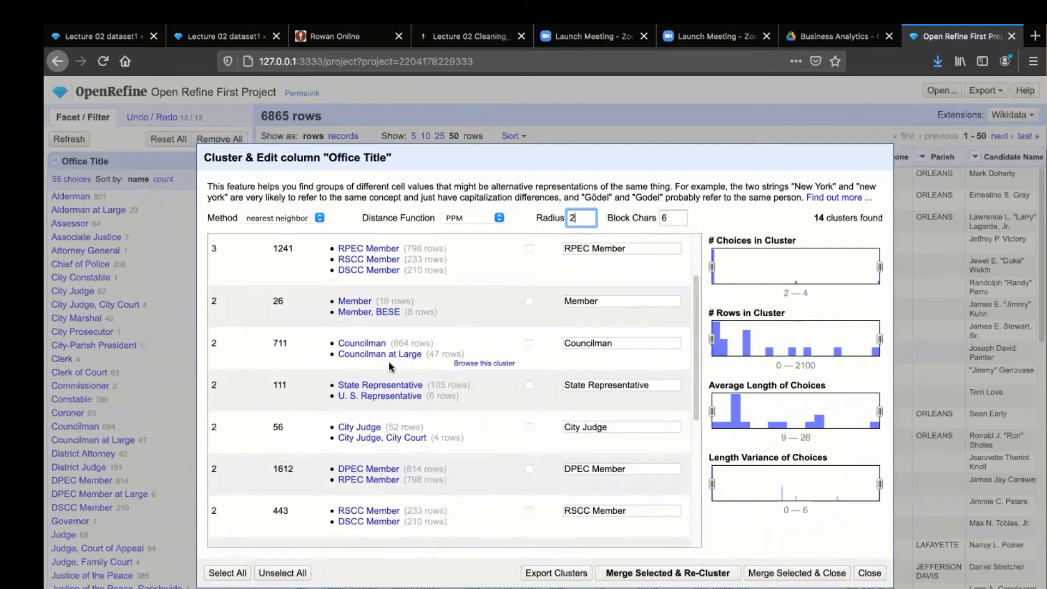
scroll(517, 452, down, 2)
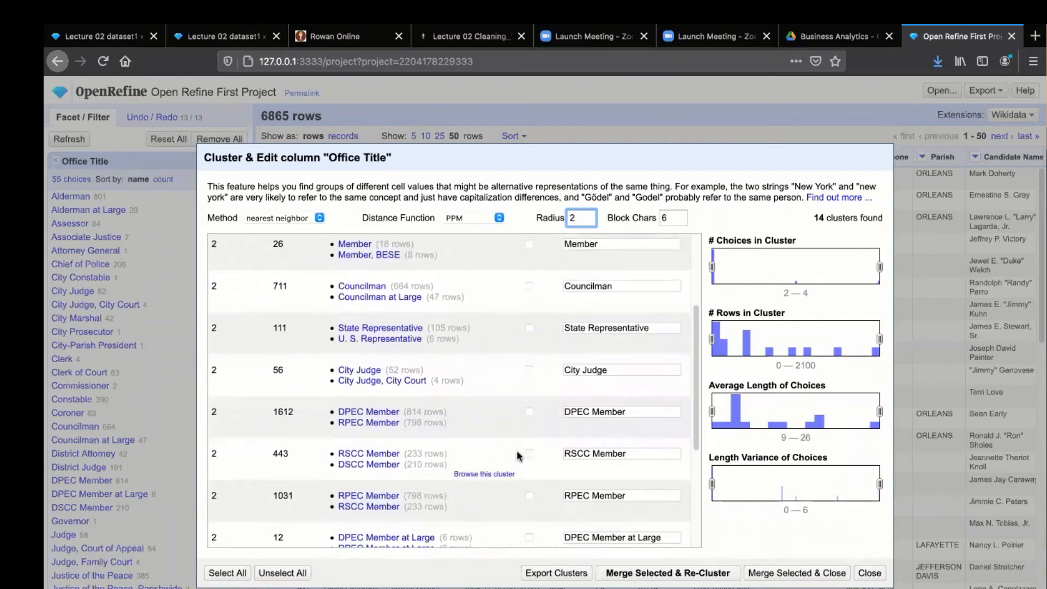
scroll(521, 461, down, 2)
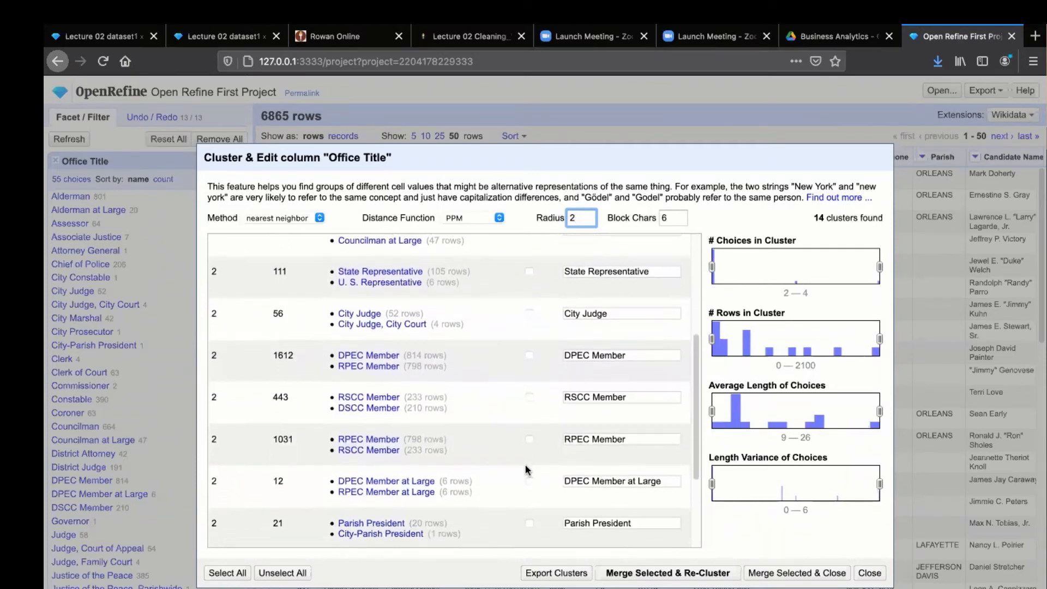
scroll(525, 465, up, 2)
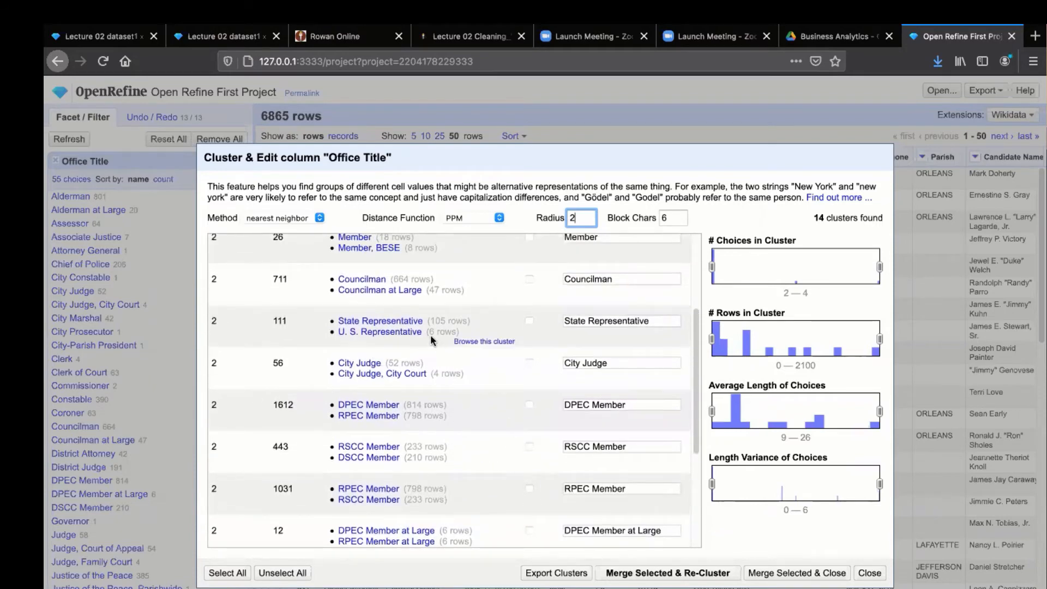
click(528, 321)
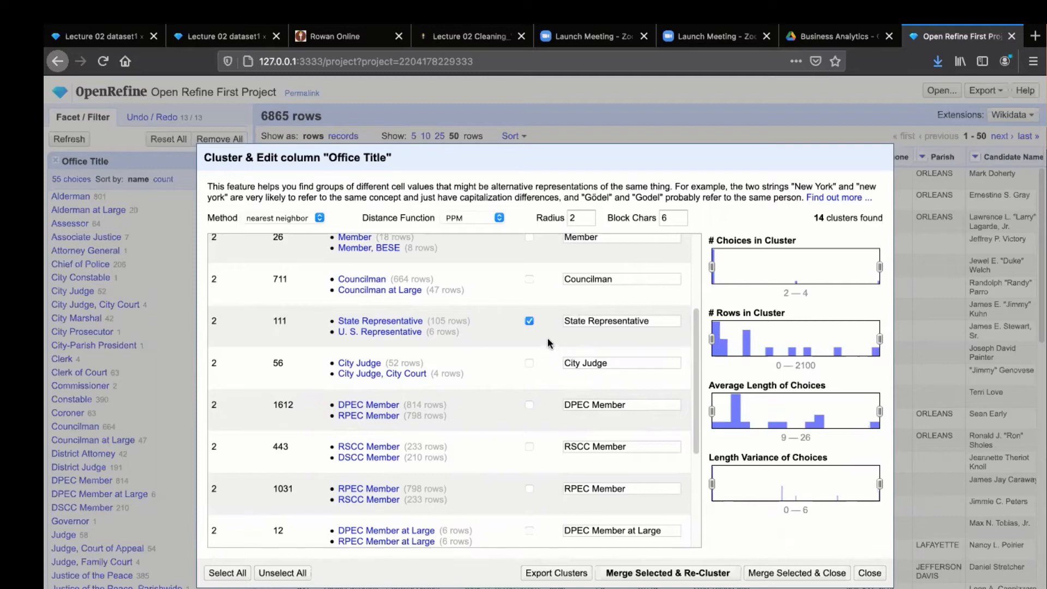
click(587, 321)
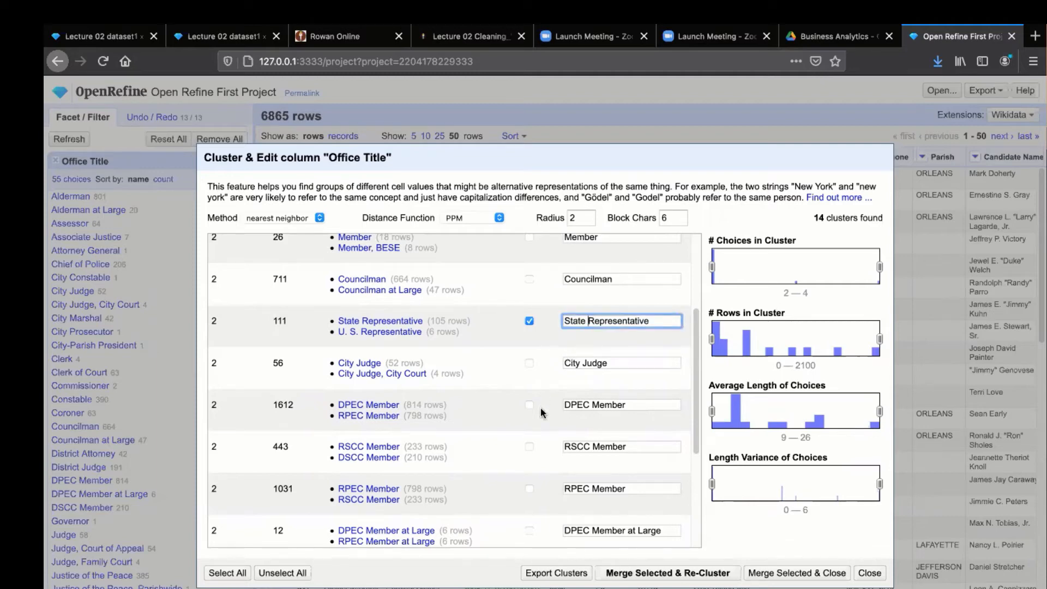
scroll(540, 407, down, 3)
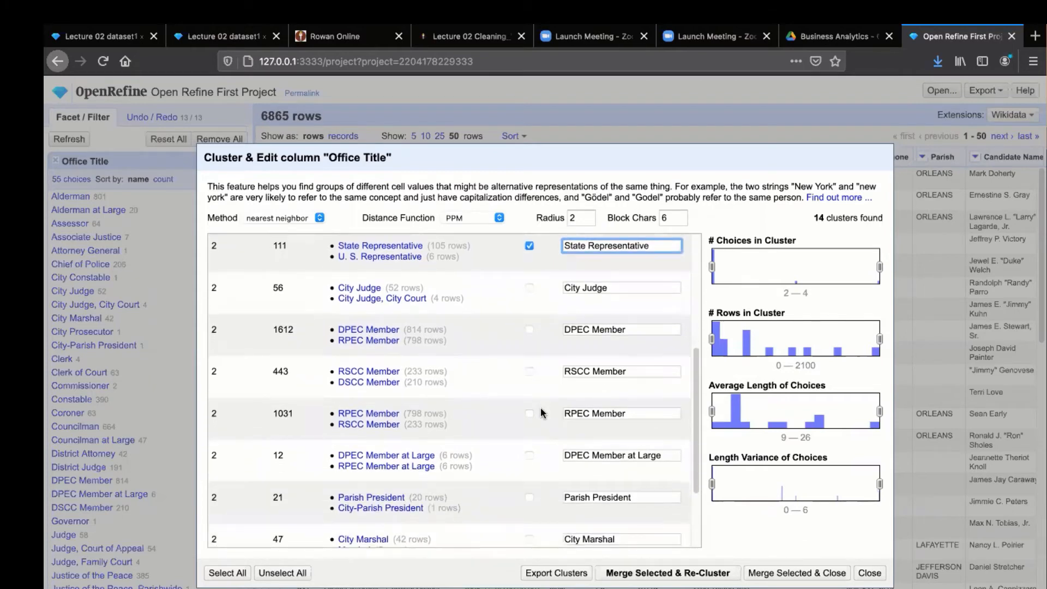
click(529, 289)
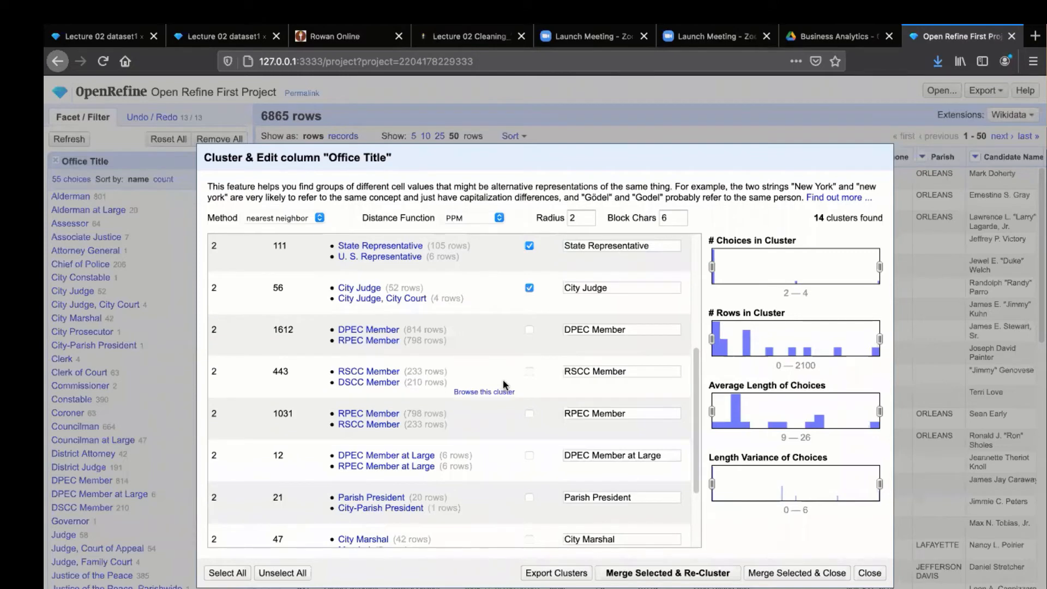
Add the Constable, Parish President and City Marshal clusters to the selection, then merge all selected clusters and re-cluster
scroll(504, 384, down, 3)
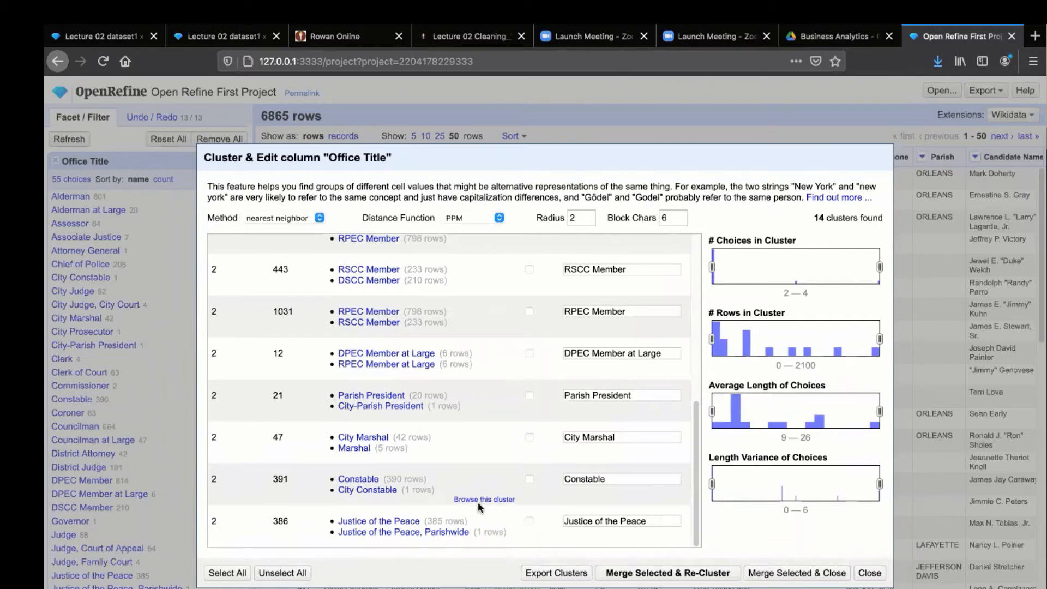
click(529, 479)
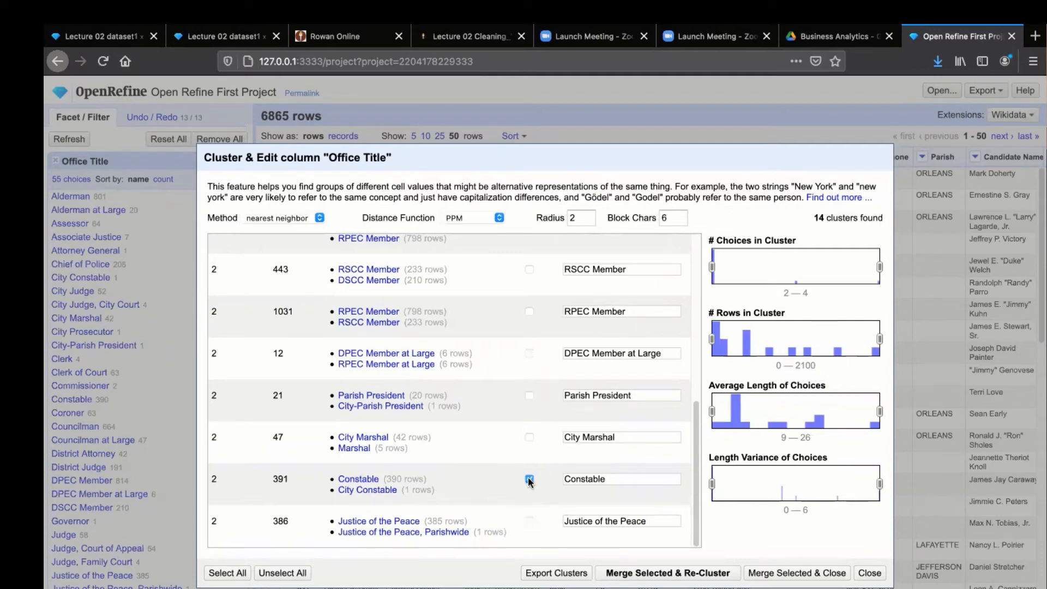
click(529, 395)
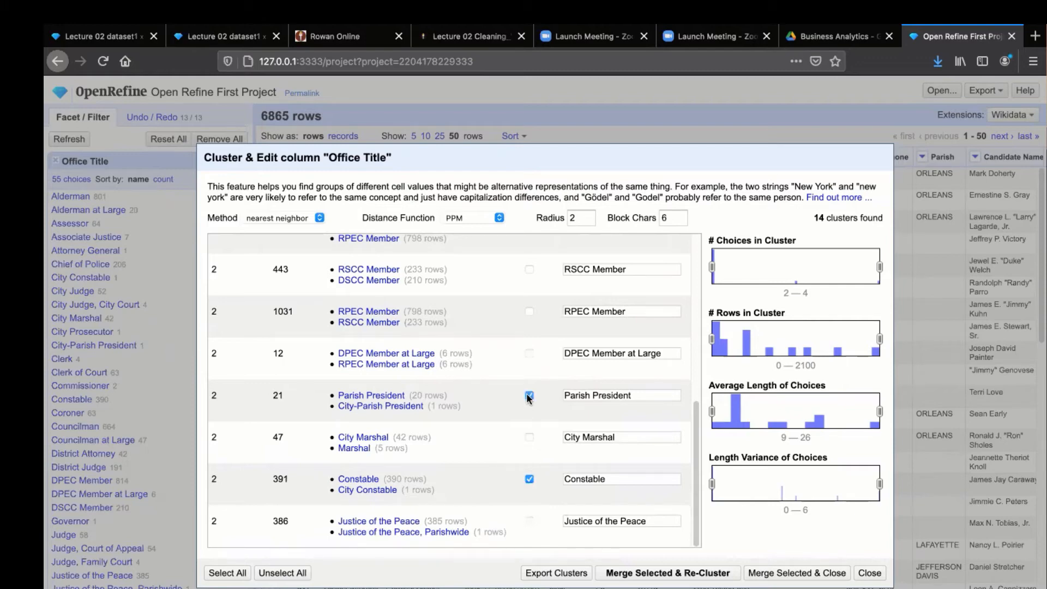
click(529, 437)
click(643, 574)
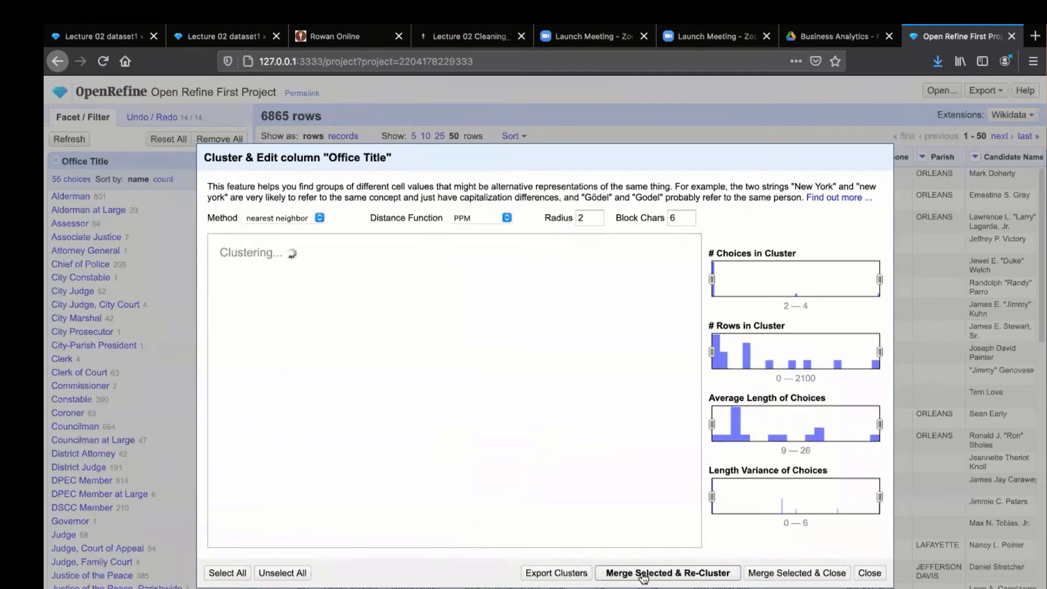
Set the PPM clustering radius to 3 and review the whole list of proposed Office Title clusters
click(582, 217)
key(BackSpace)
text(3)
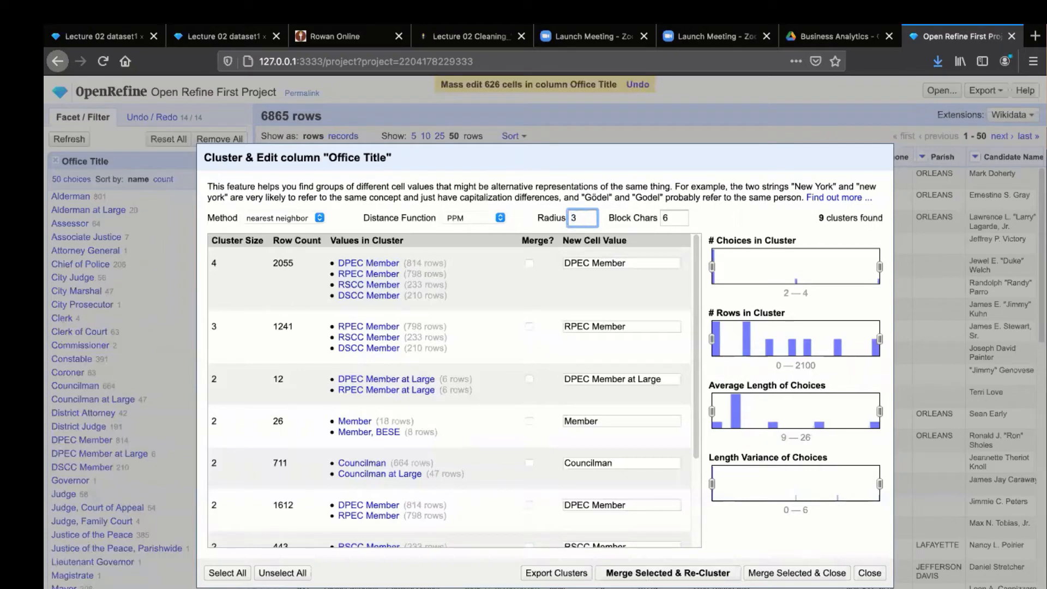
key(Return)
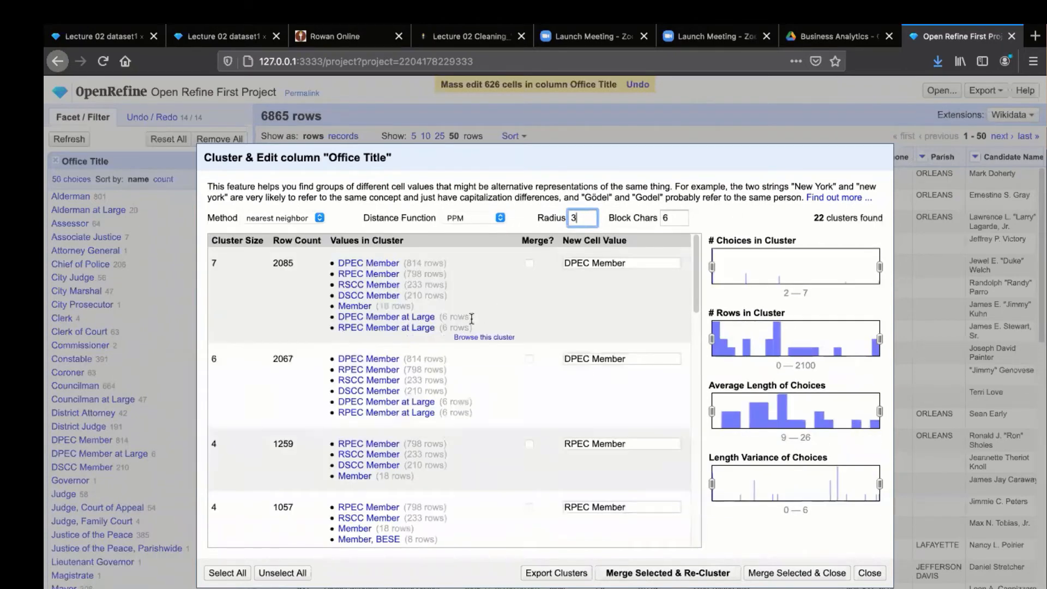
scroll(470, 327, down, 1)
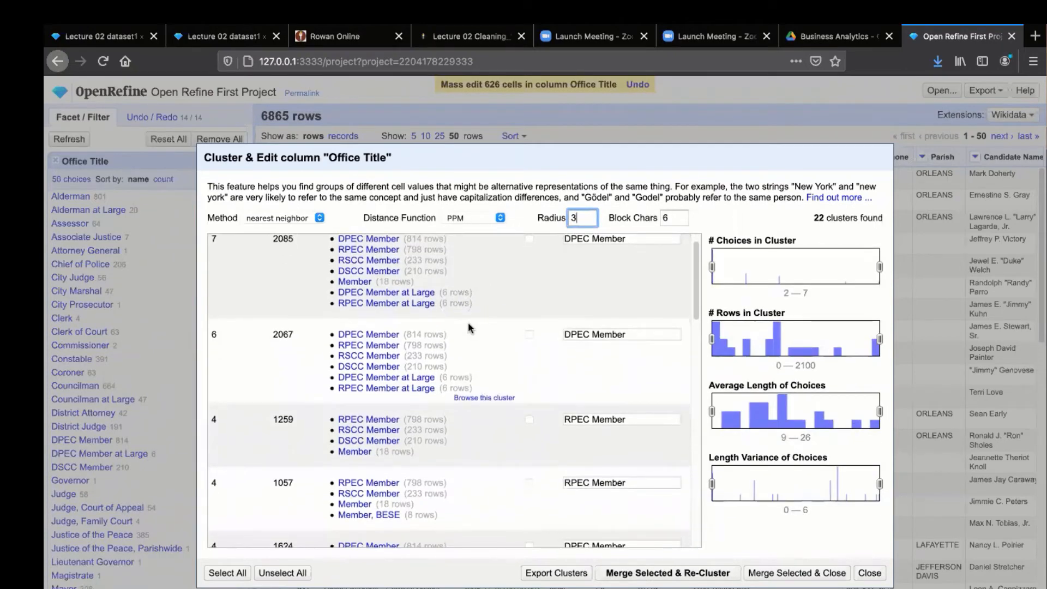
scroll(468, 328, down, 10)
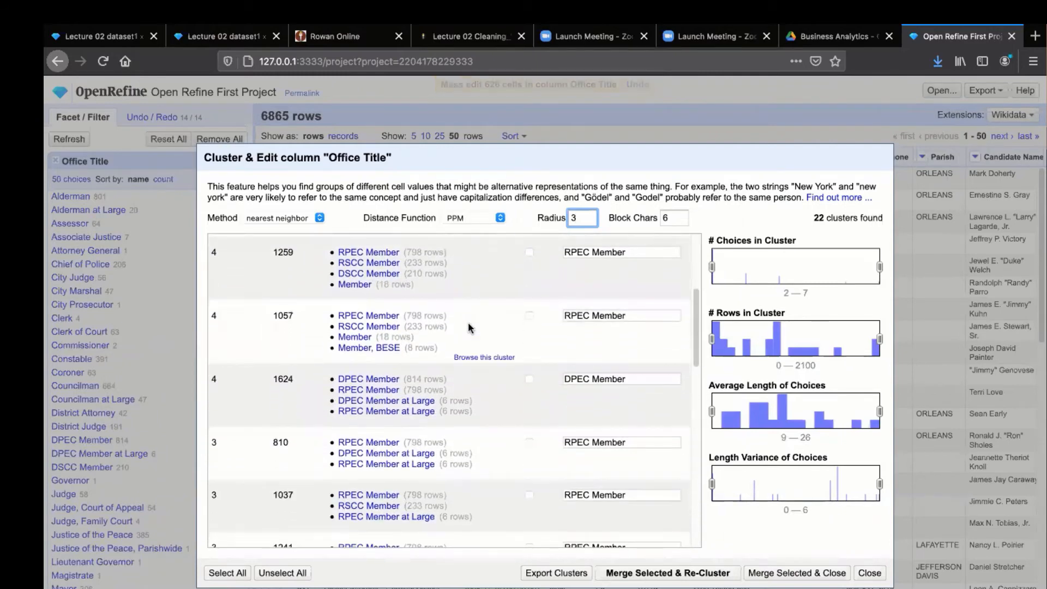
scroll(467, 328, down, 7)
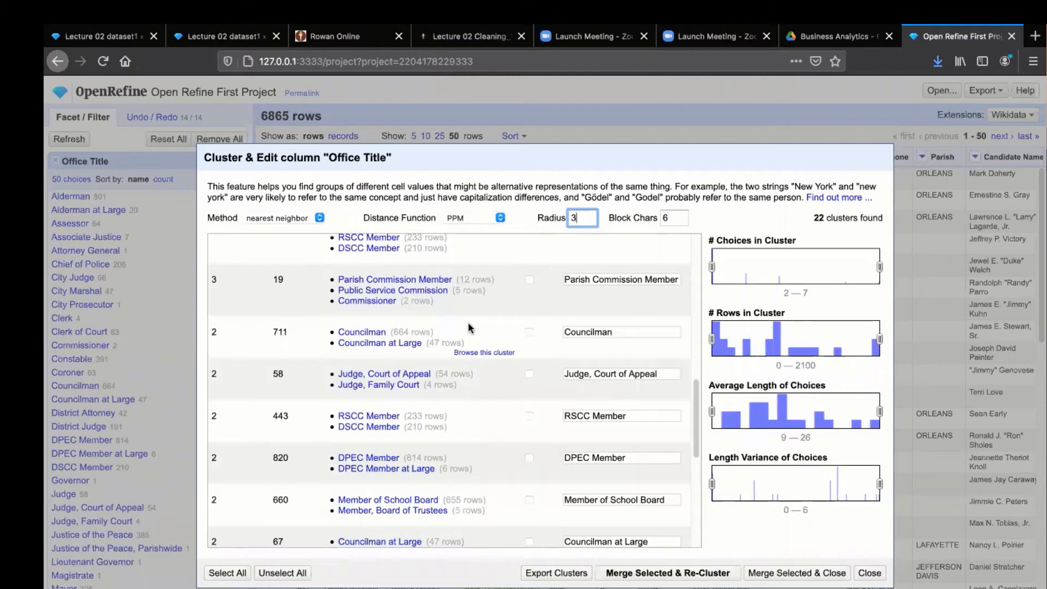
scroll(470, 327, down, 8)
scroll(469, 327, down, 3)
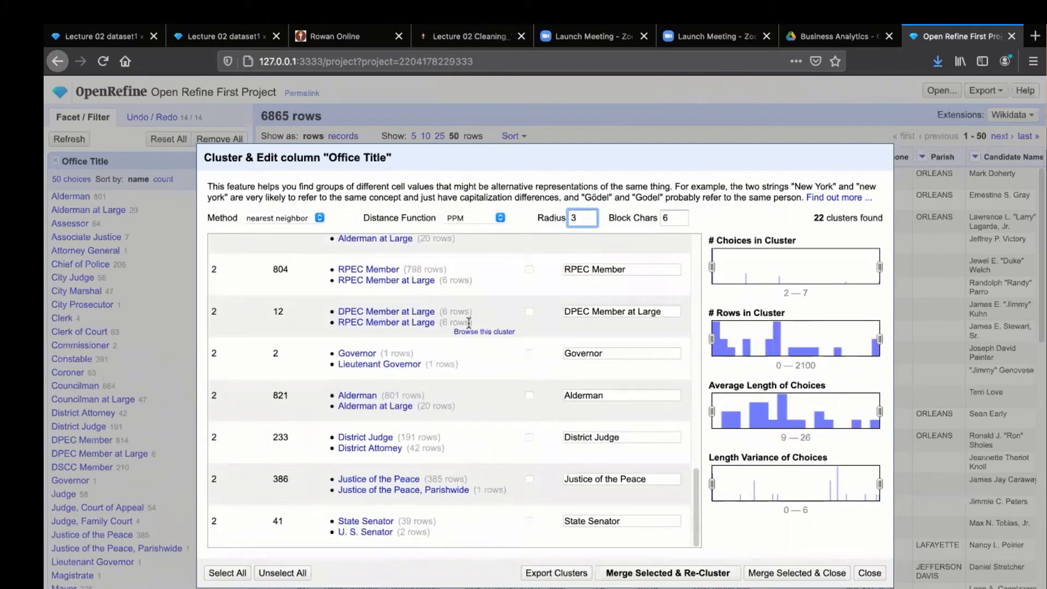
scroll(469, 322, up, 20)
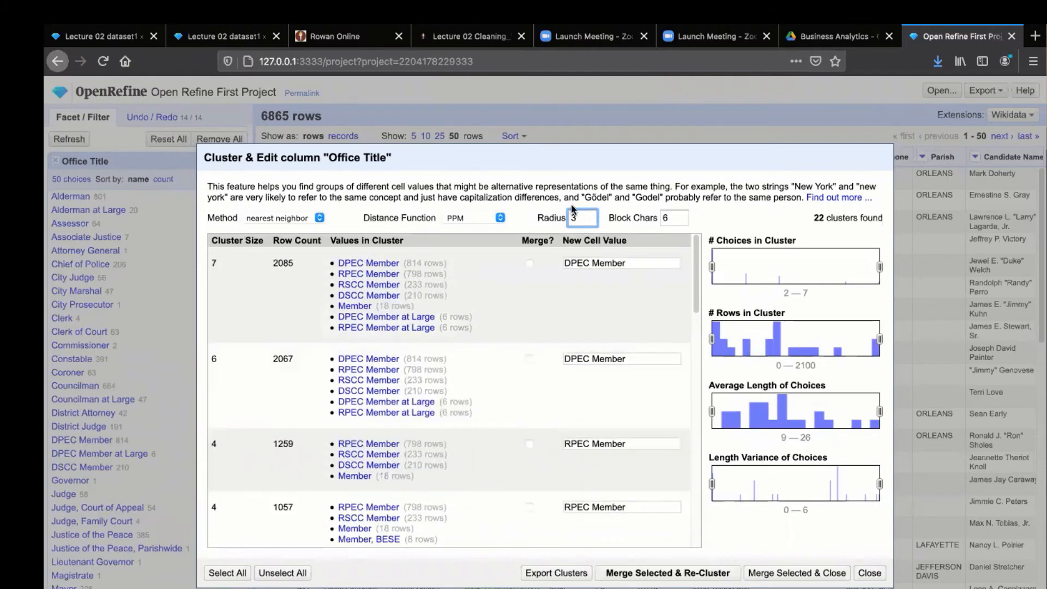
Raise the PPM radius to 4 and check the resulting clusters for values worth merging
key(BackSpace)
text(4)
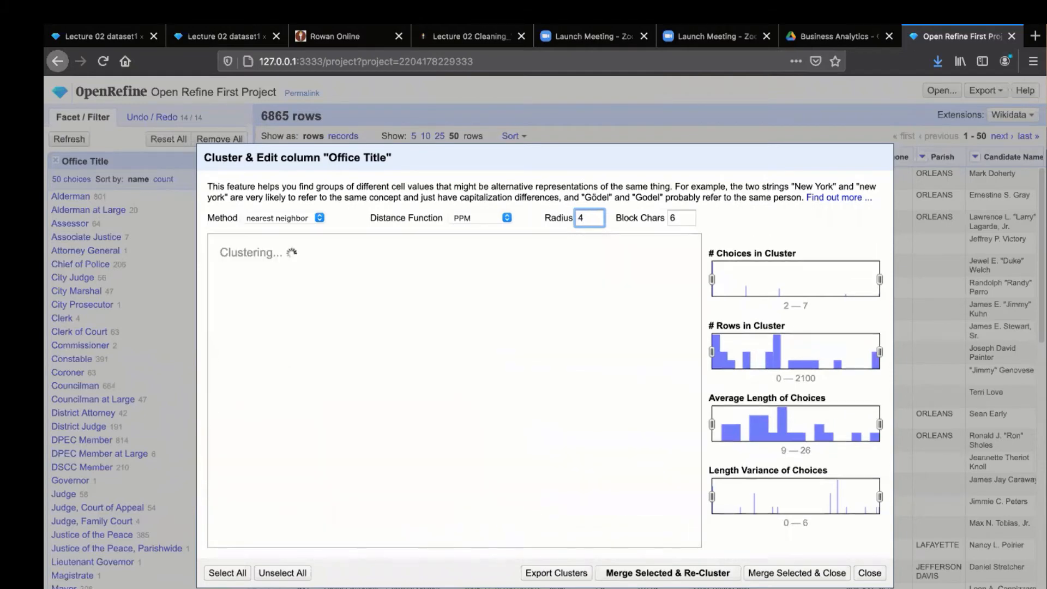
scroll(476, 431, down, 15)
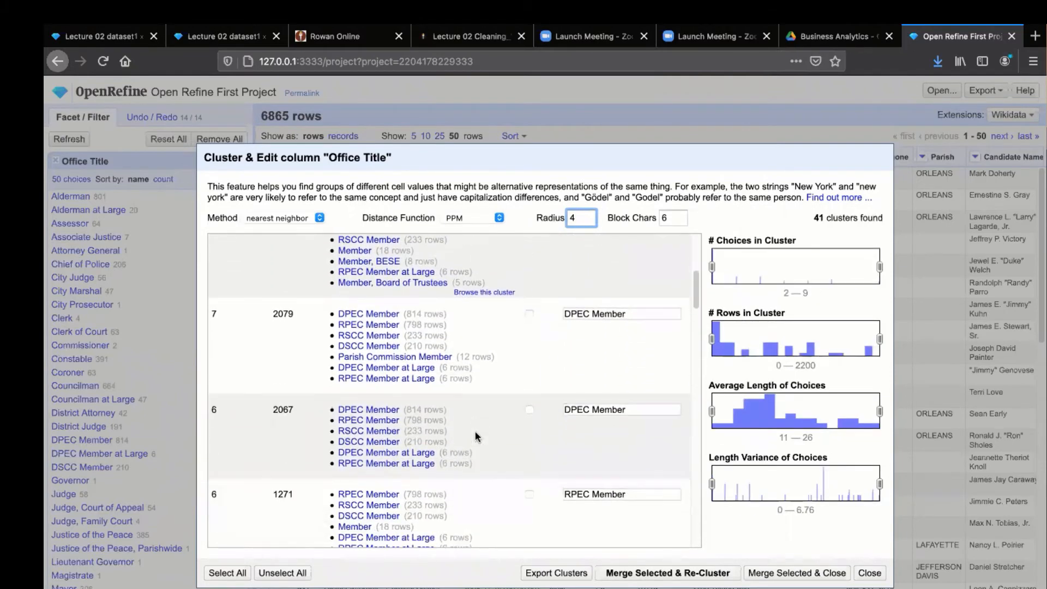
scroll(475, 431, down, 18)
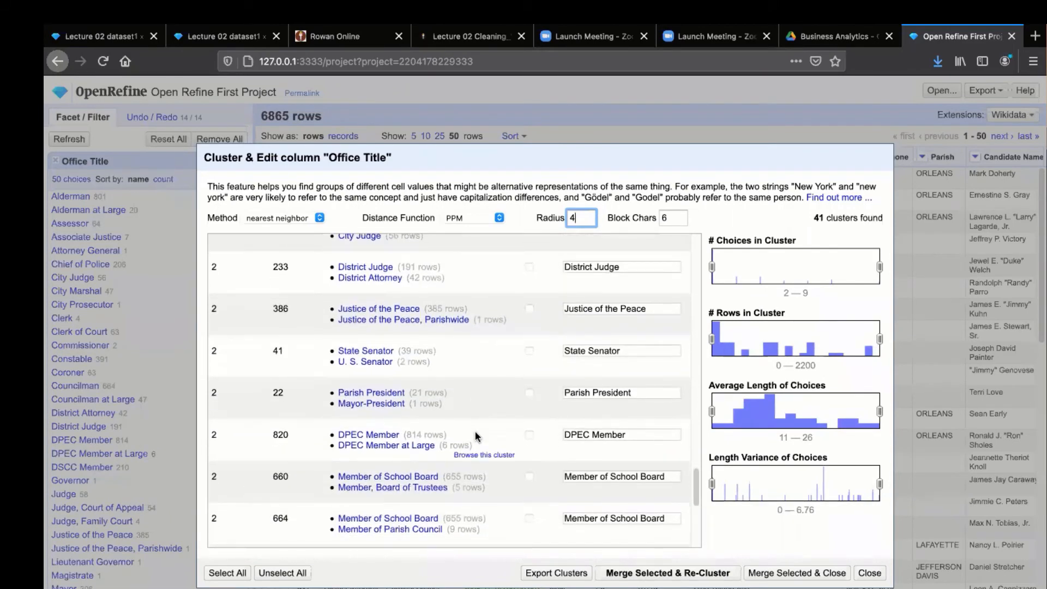
scroll(475, 431, down, 2)
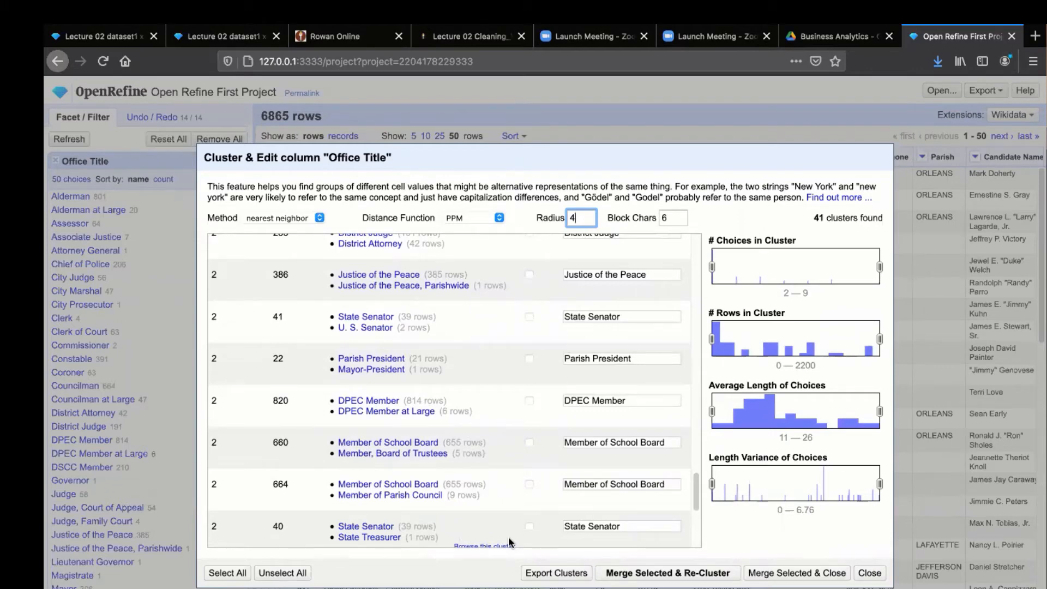
scroll(509, 542, down, 4)
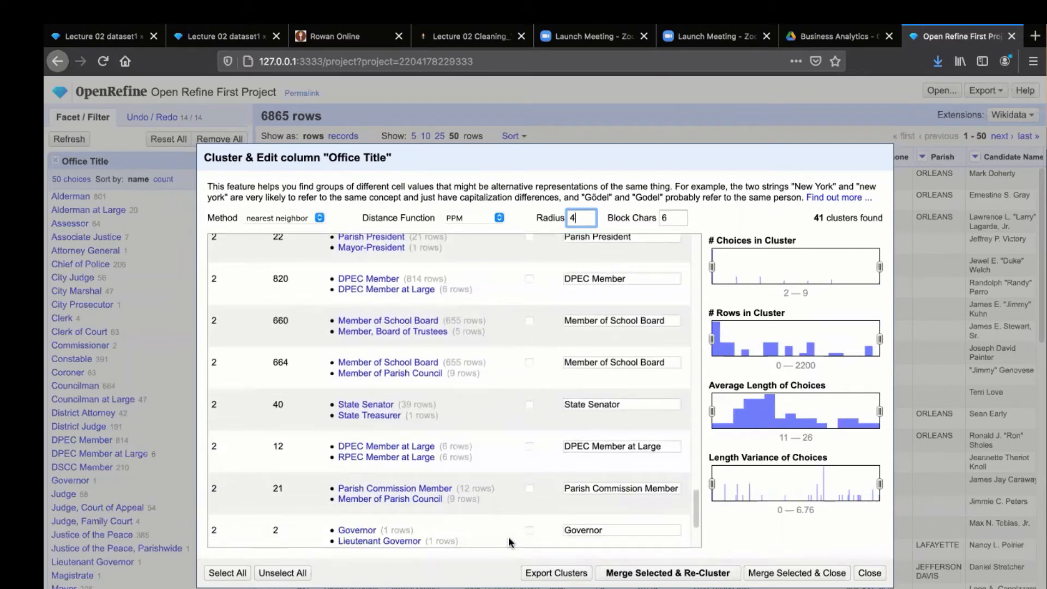
scroll(509, 542, down, 4)
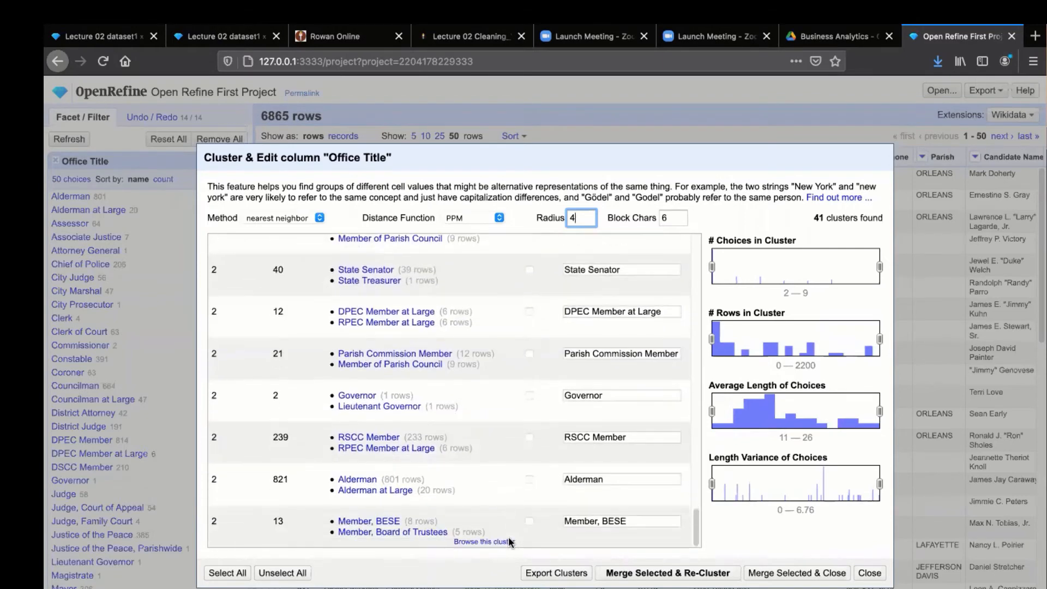
scroll(496, 443, up, 15)
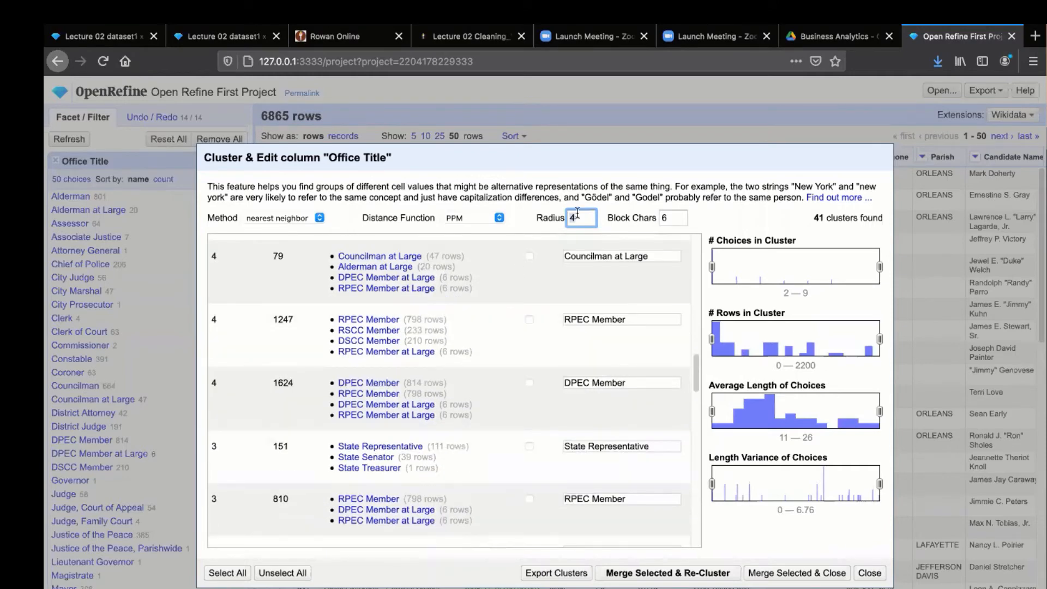
Raise the PPM radius to 5, review the larger clusters, and close the clustering dialog without merging
key(BackSpace)
text(5)
key(Return)
scroll(473, 384, down, 1)
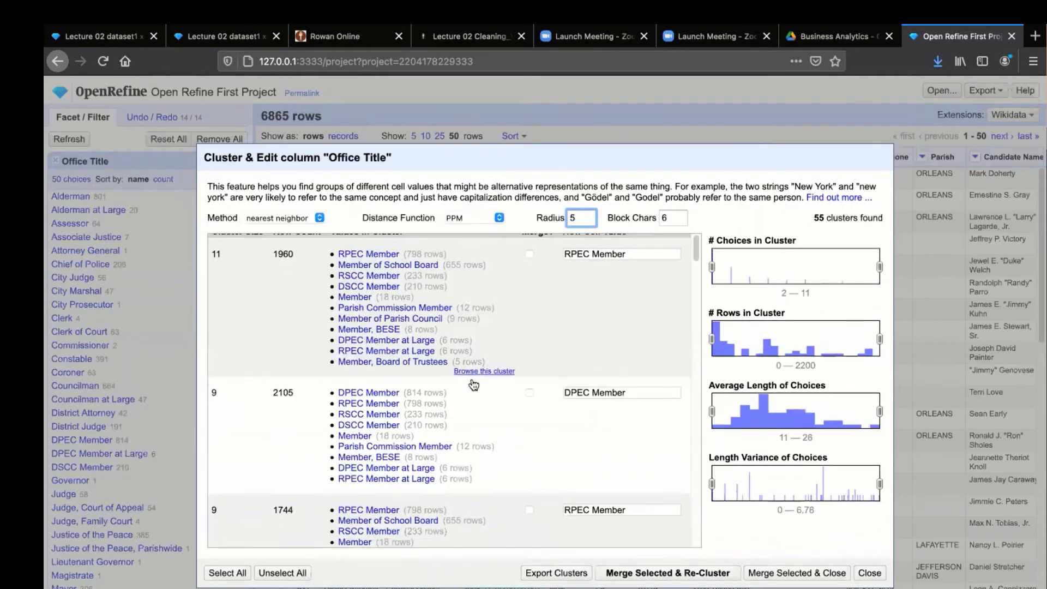
scroll(473, 385, down, 5)
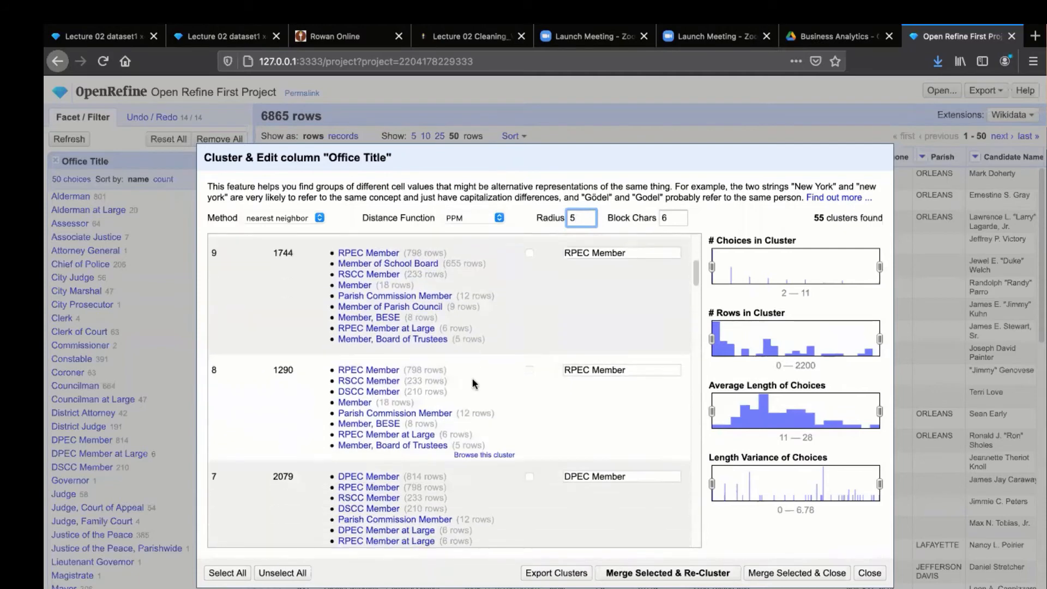
scroll(474, 384, down, 3)
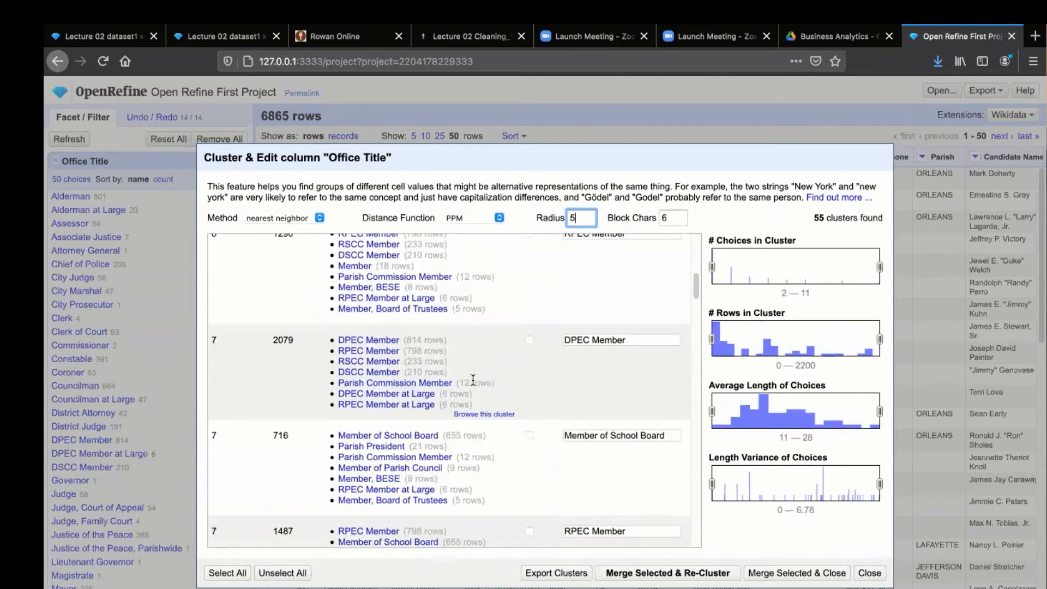
scroll(474, 382, down, 5)
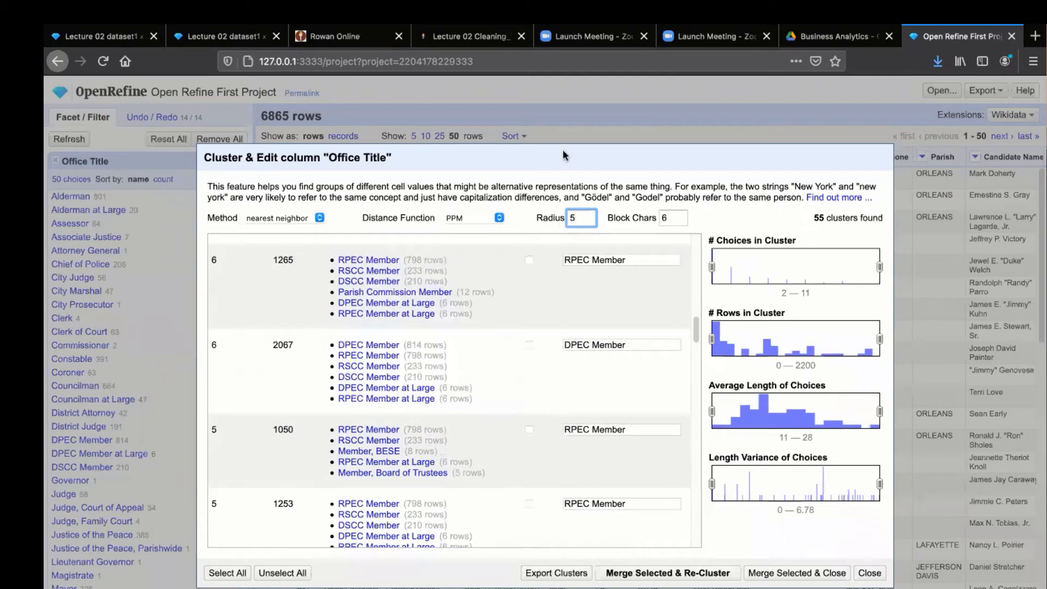
click(867, 574)
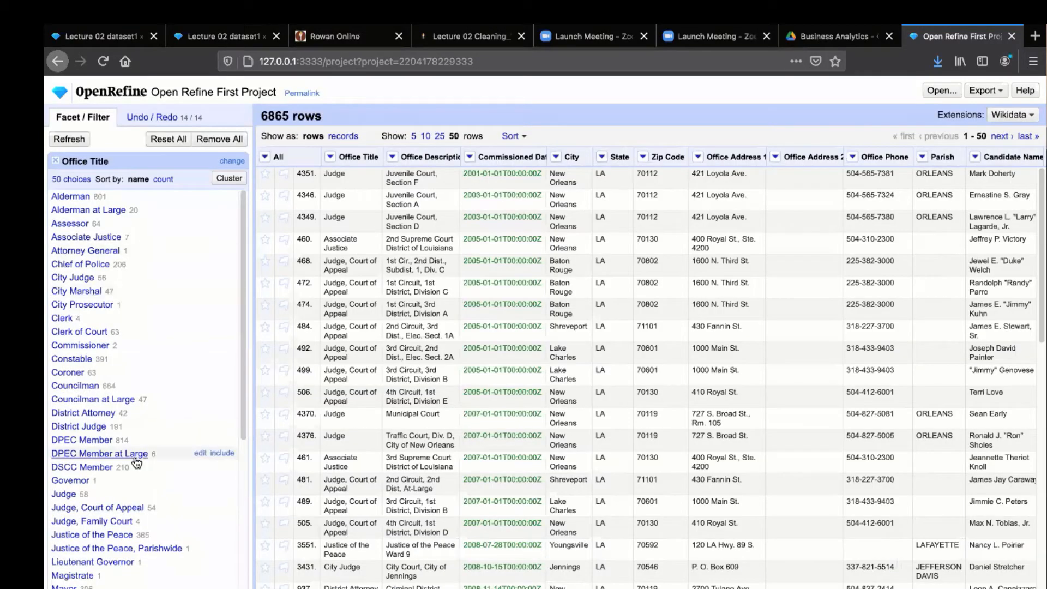
Examine the cleaned Office Title facet values and look across the table's city, address, parish and candidate columns
scroll(137, 461, down, 5)
scroll(137, 461, up, 5)
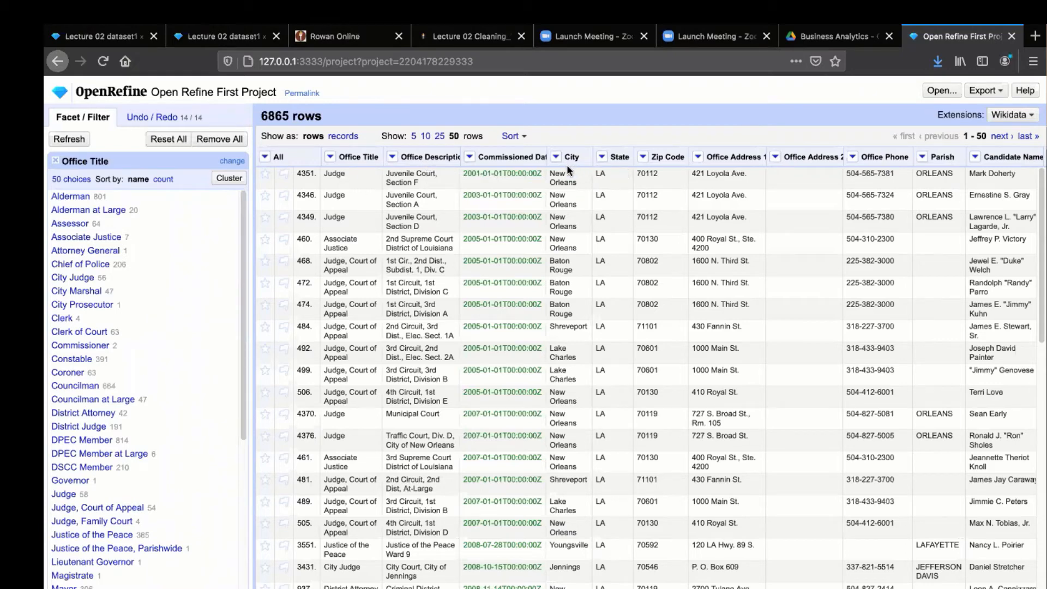
scroll(810, 259, right, 2)
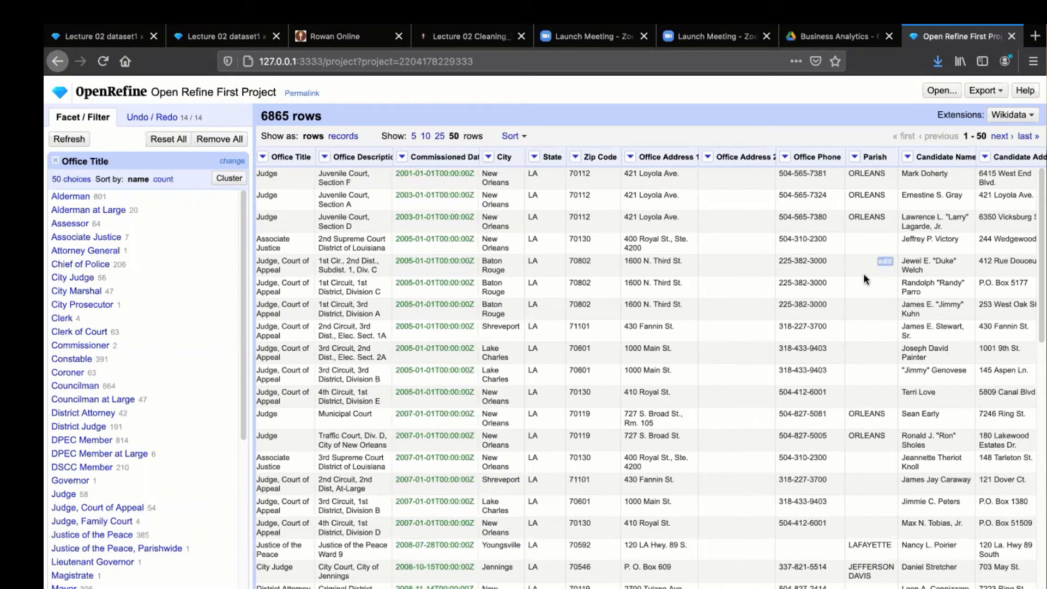
scroll(863, 274, right, 2)
scroll(863, 276, left, 4)
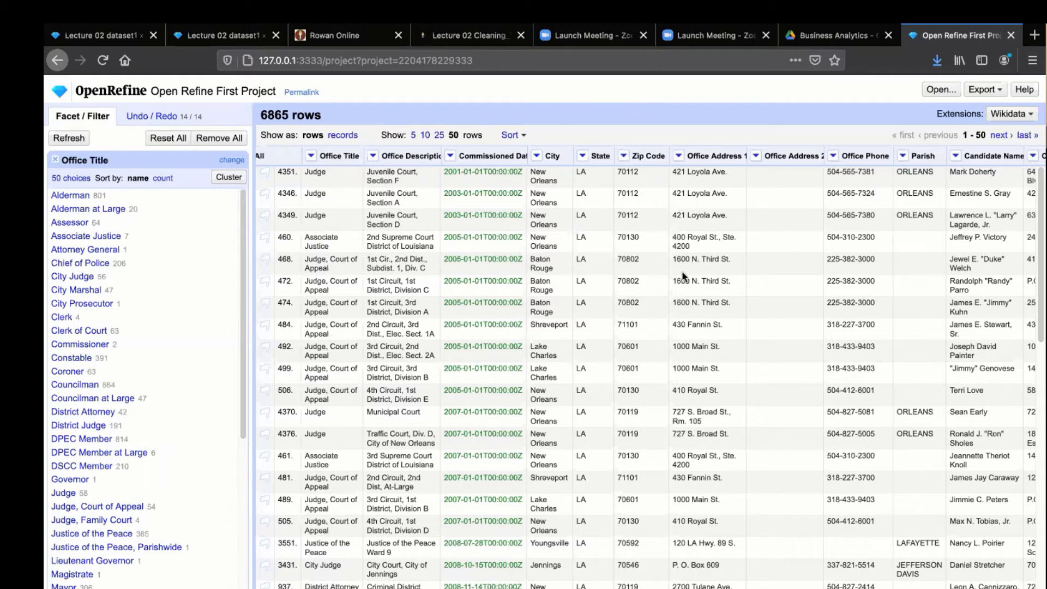
scroll(670, 372, right, 5)
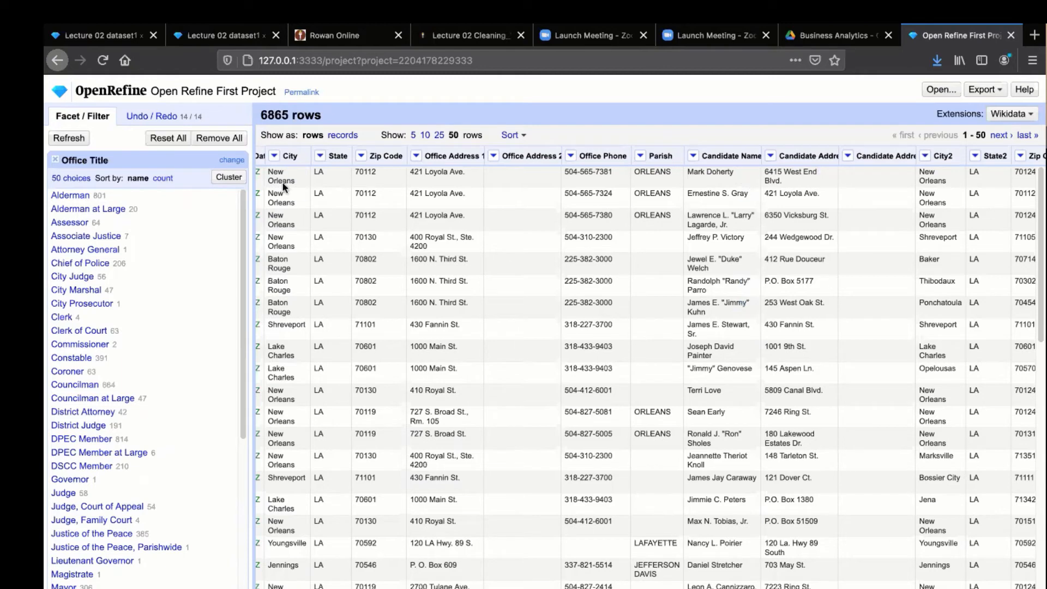
Replace the Office Title facet with a text facet on Candidate Name, enlarge its list, and review the name variants
click(58, 160)
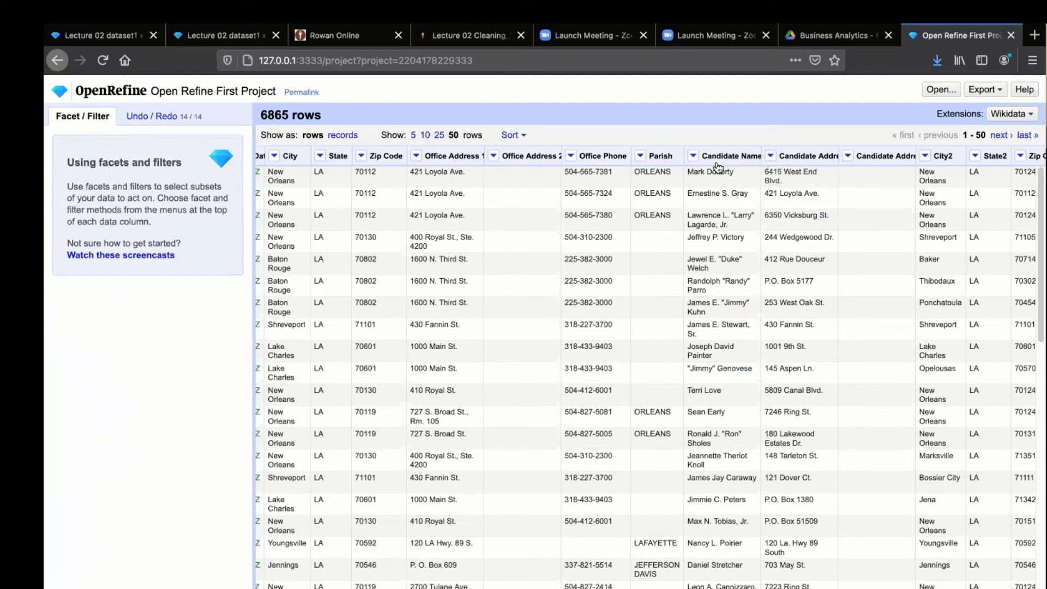
click(693, 156)
mouse_move(698, 178)
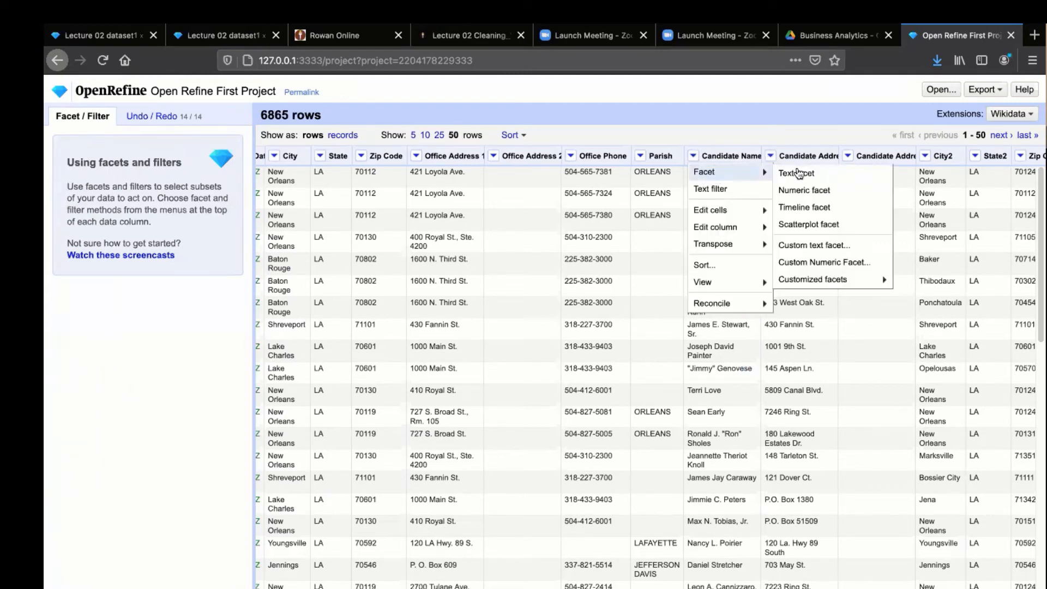
click(799, 173)
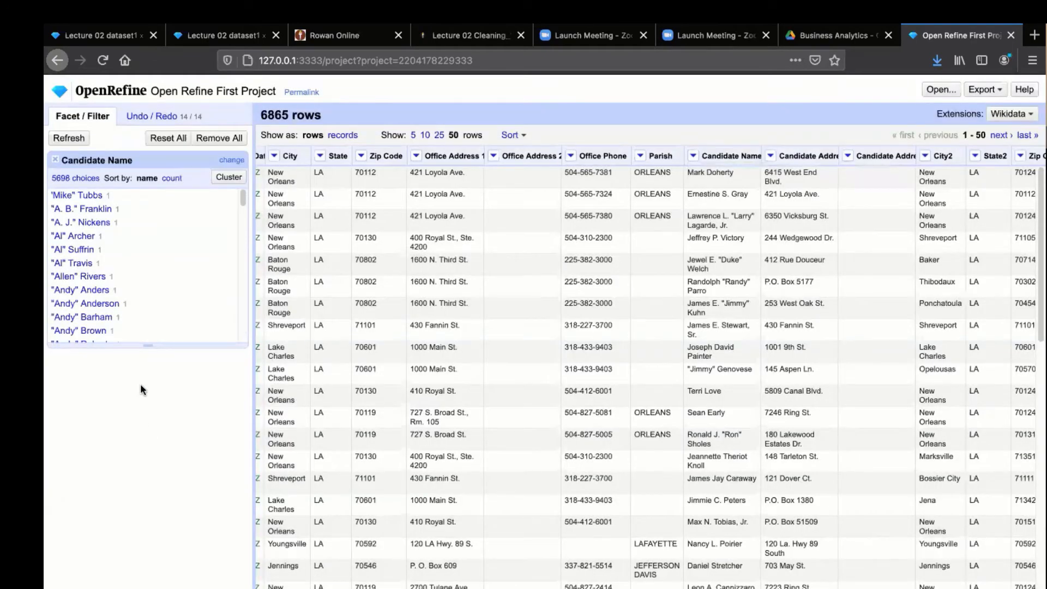
drag(148, 343, 149, 539)
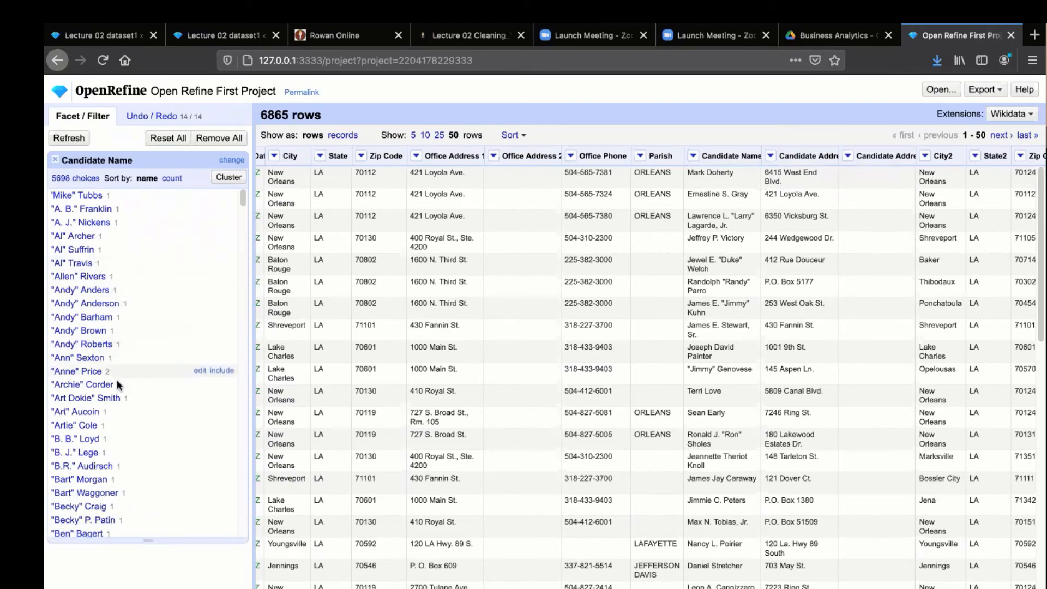
scroll(128, 387, down, 5)
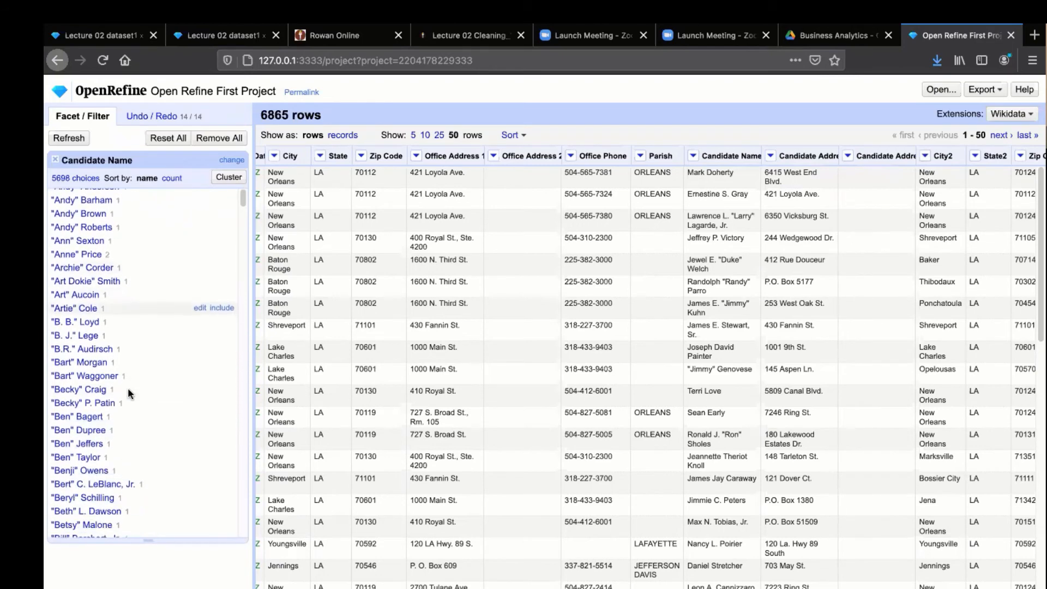
scroll(128, 388, down, 3)
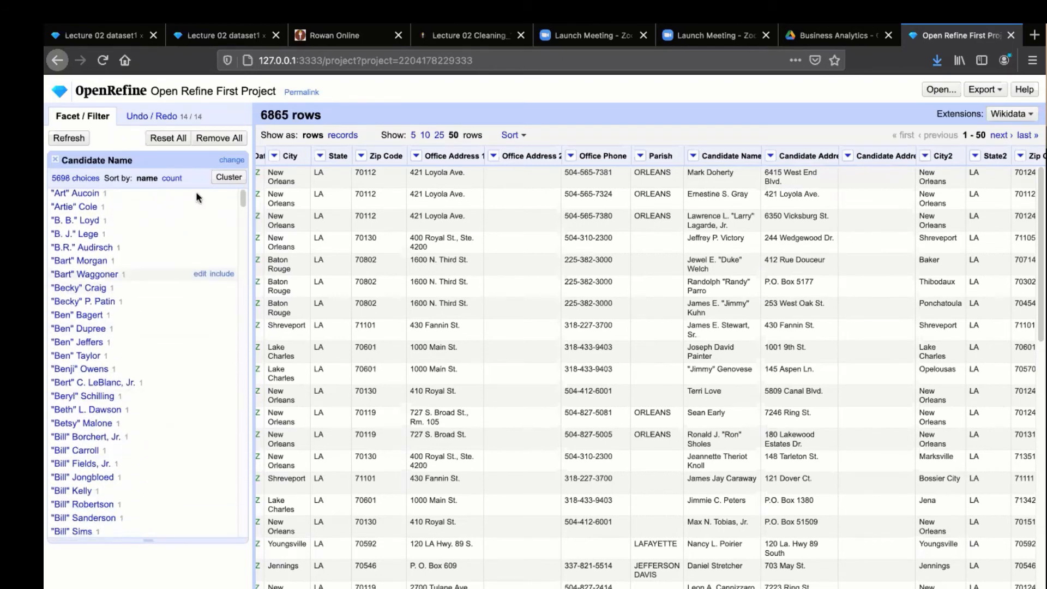
Cluster the Candidate Name values by key collision, review the fingerprint groups, and switch the keying function to ngram-fingerprint
click(228, 177)
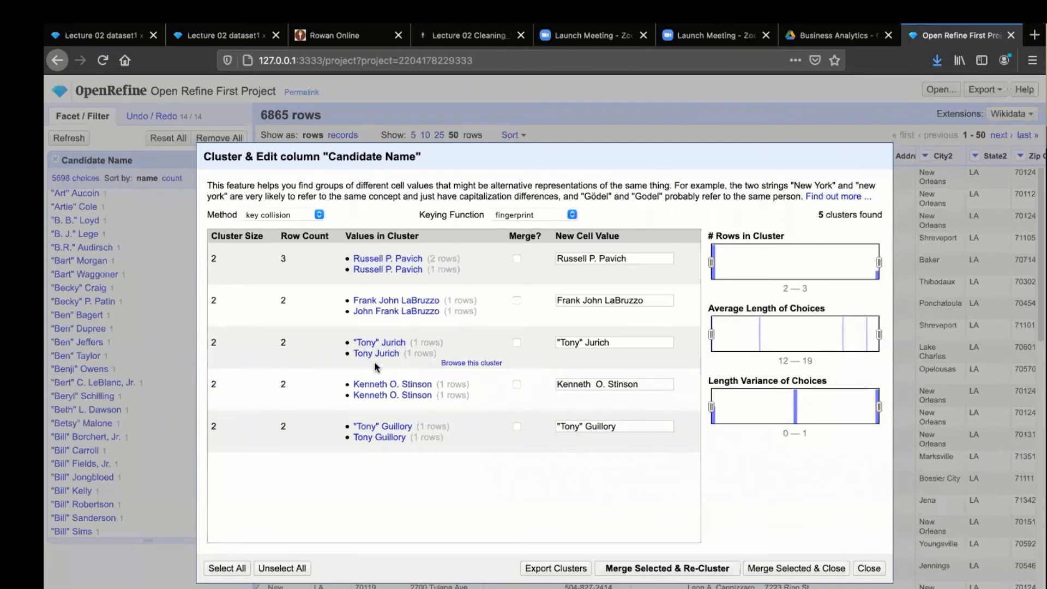
click(564, 343)
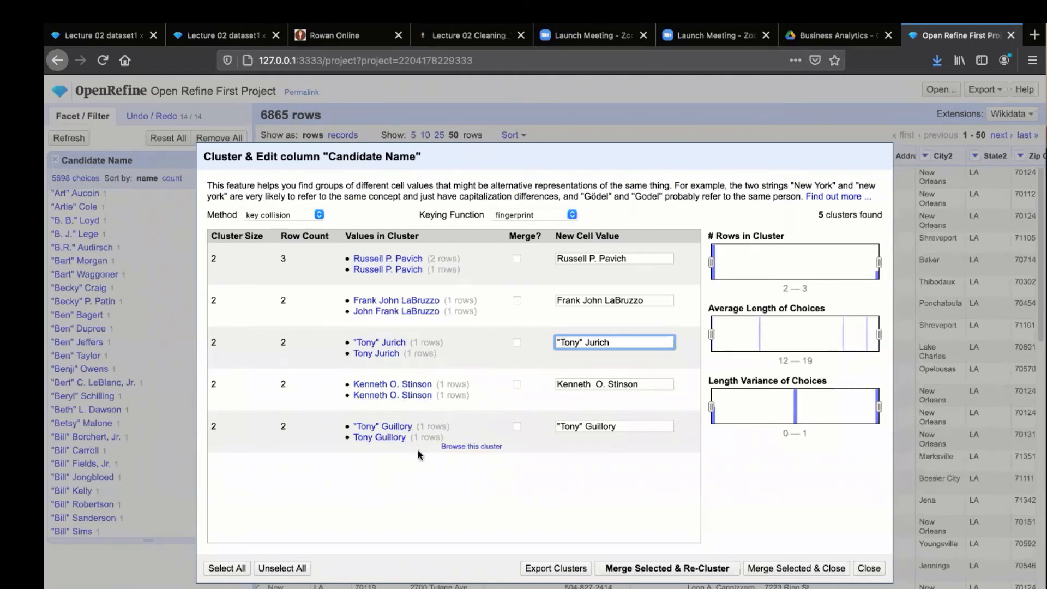
click(511, 215)
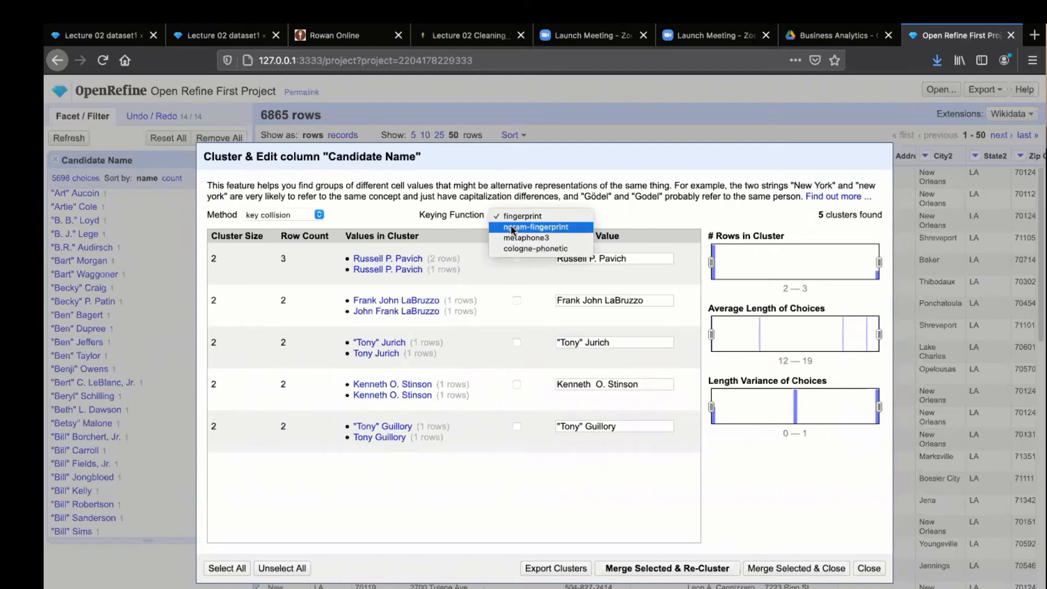
click(513, 227)
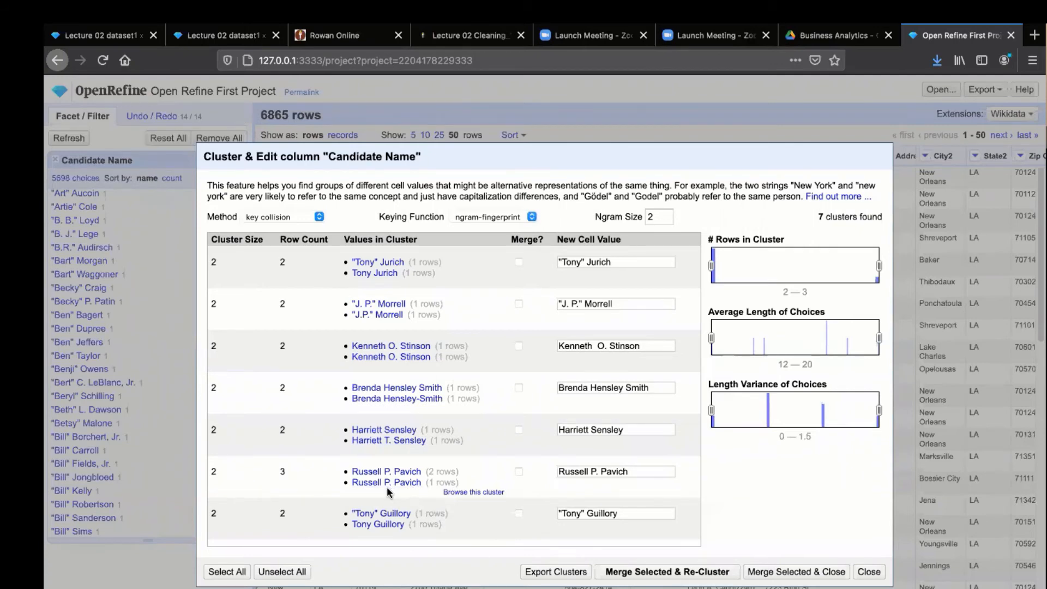
Browse the candidate name cluster with three rows and compare its records across all columns for differences and missing values
click(459, 493)
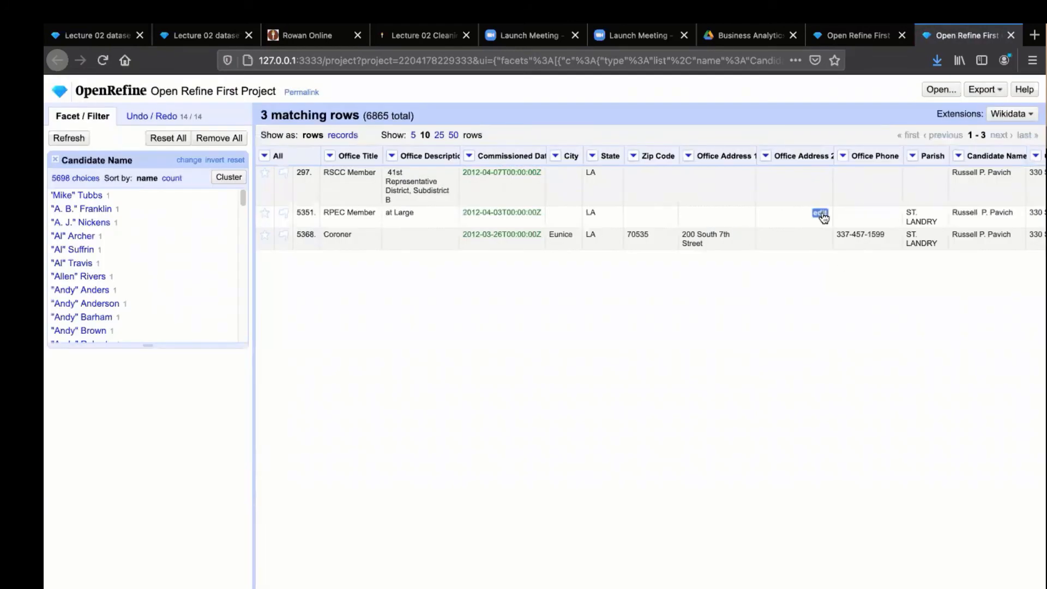
scroll(960, 188, right, 2)
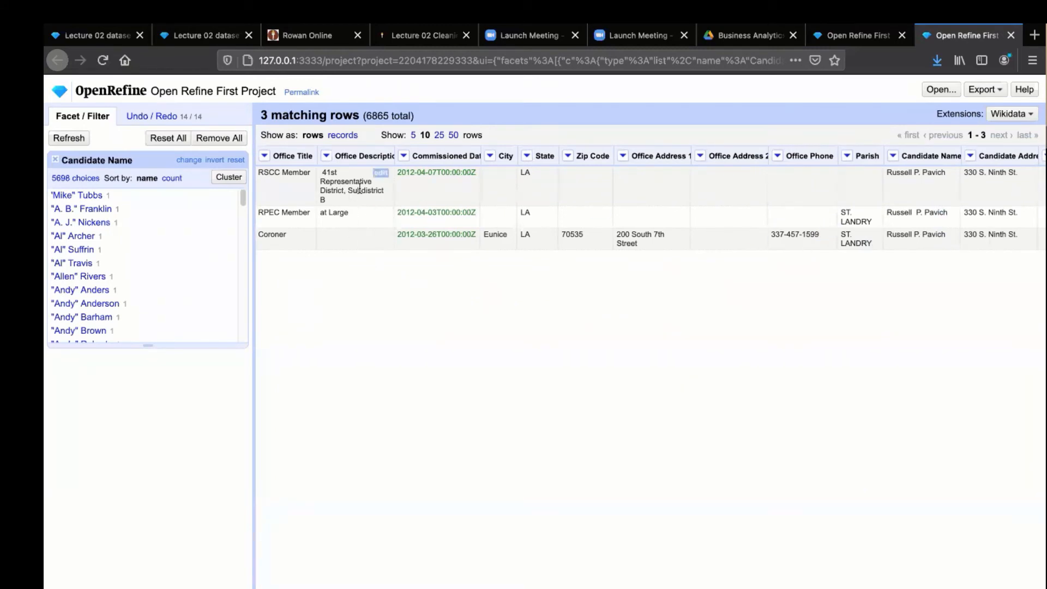
scroll(365, 245, left, 3)
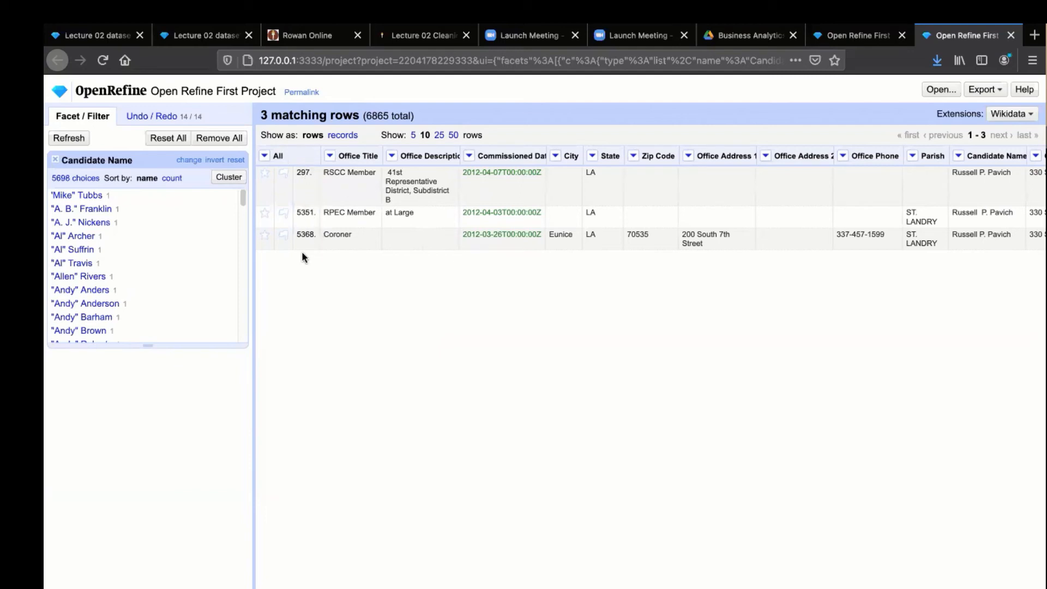
scroll(601, 327, right, 1)
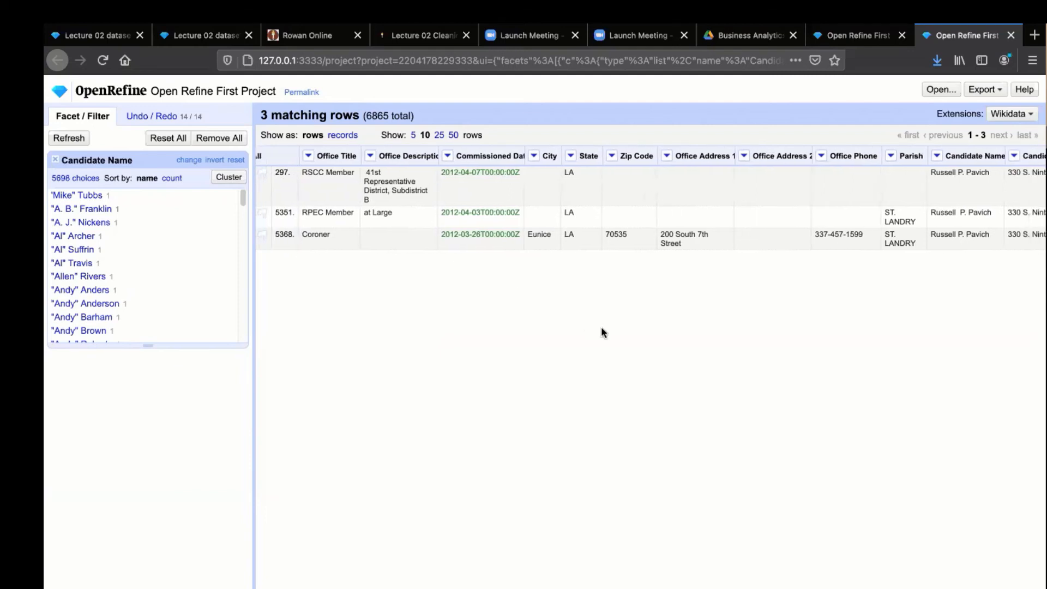
scroll(598, 326, right, 3)
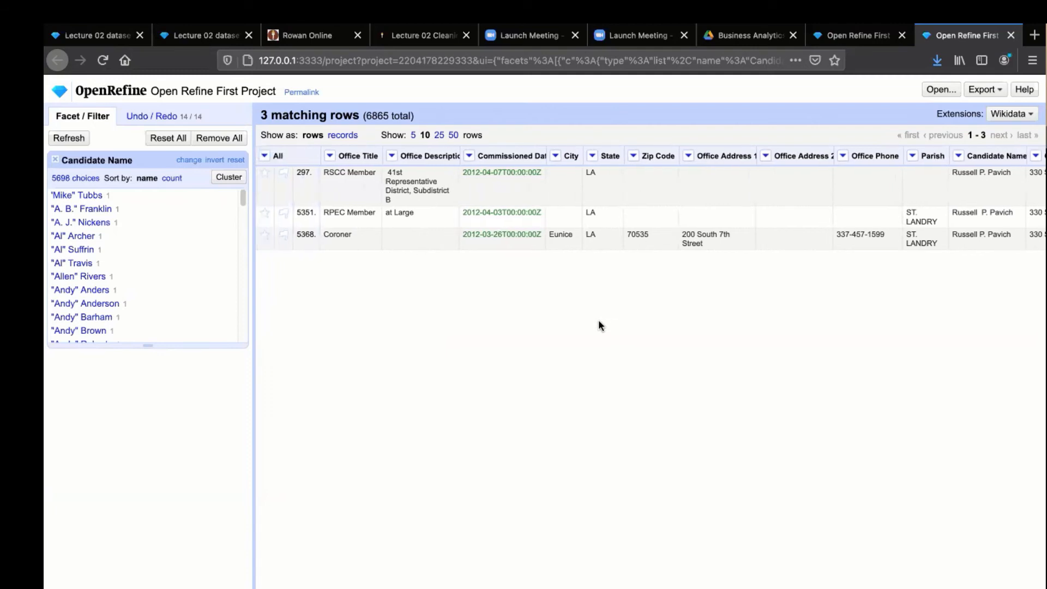
scroll(599, 325, right, 15)
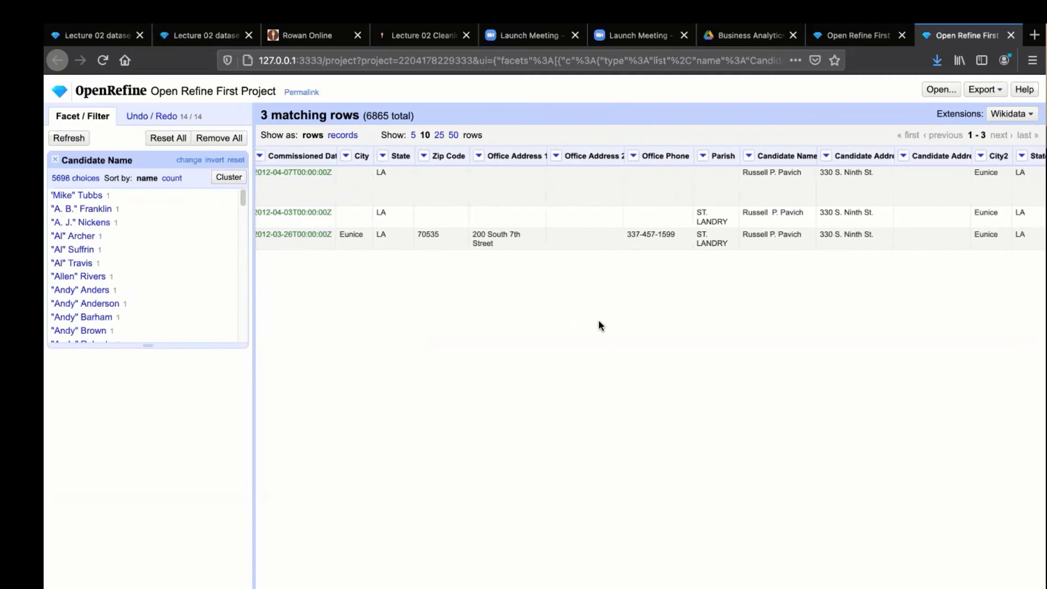
scroll(599, 320, right, 7)
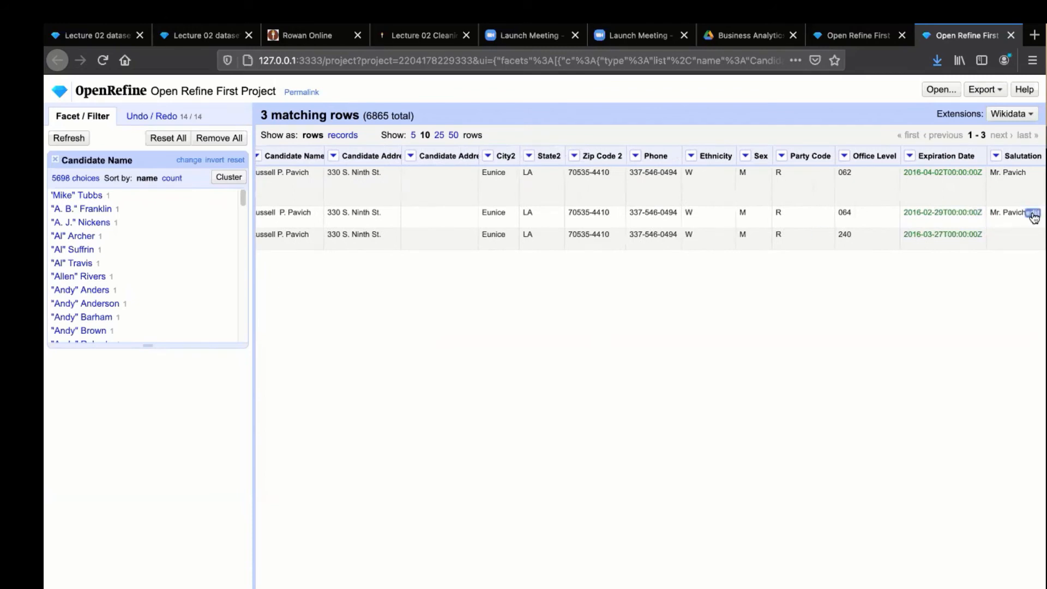
scroll(814, 302, left, 20)
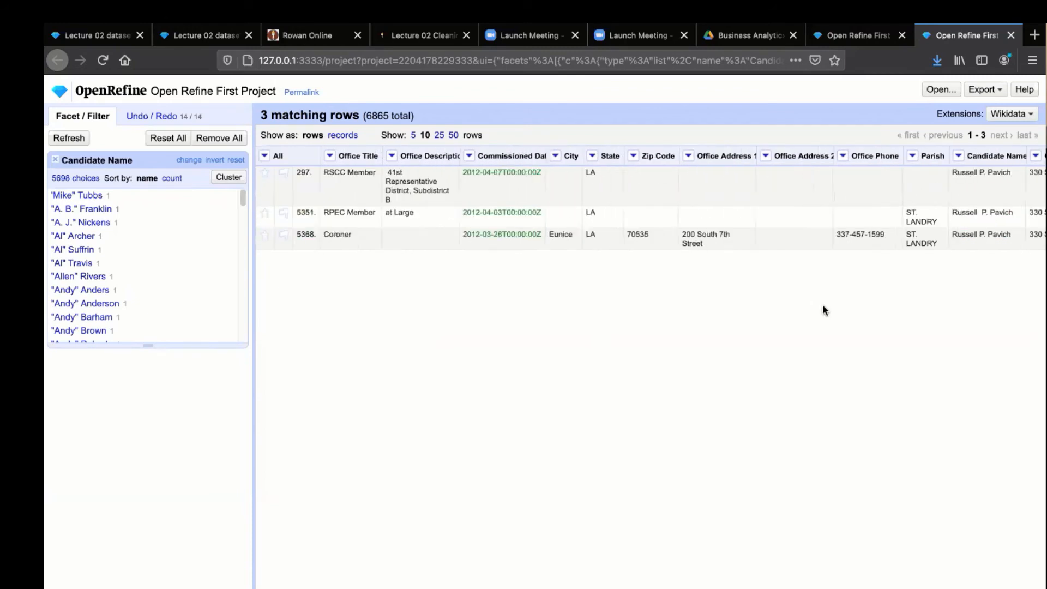
scroll(822, 306, right, 20)
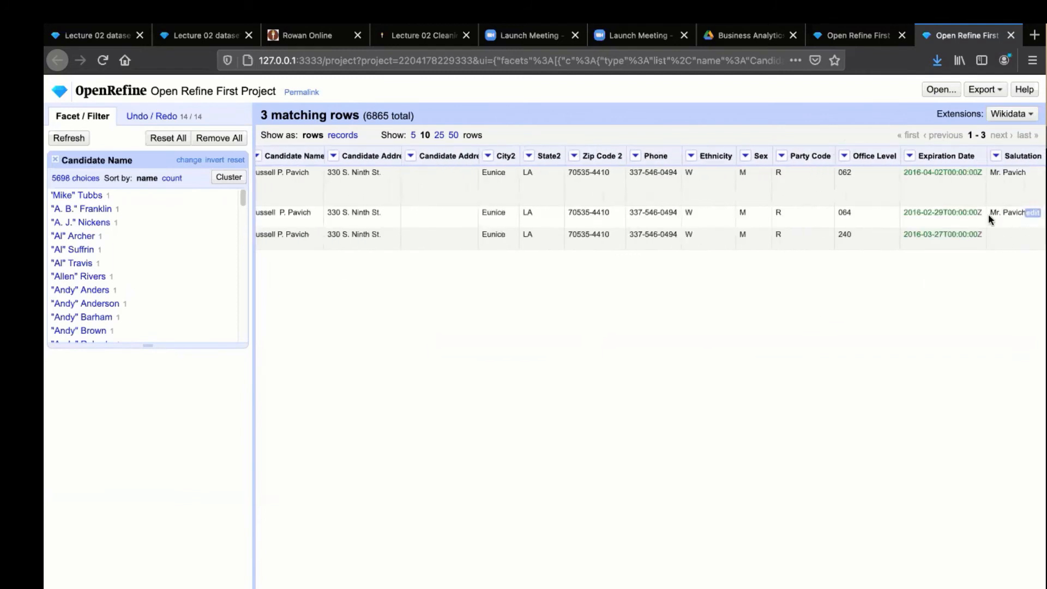
Fill the empty Salutation cell of row 5368 with the same title and surname used in the candidate's other rows
triple_click(1024, 214)
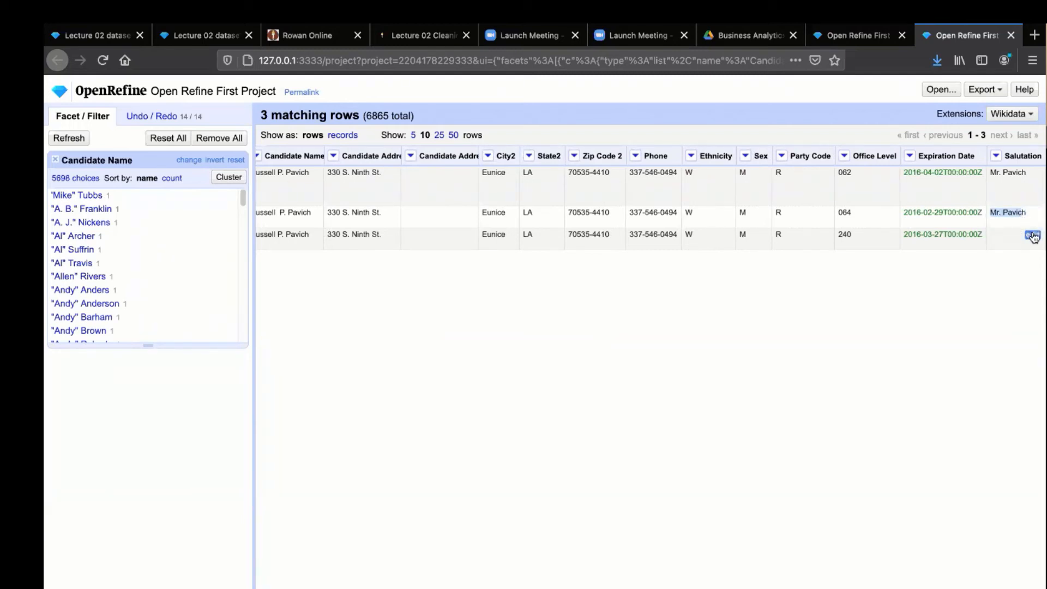
click(1032, 235)
text(Mr. Pavic)
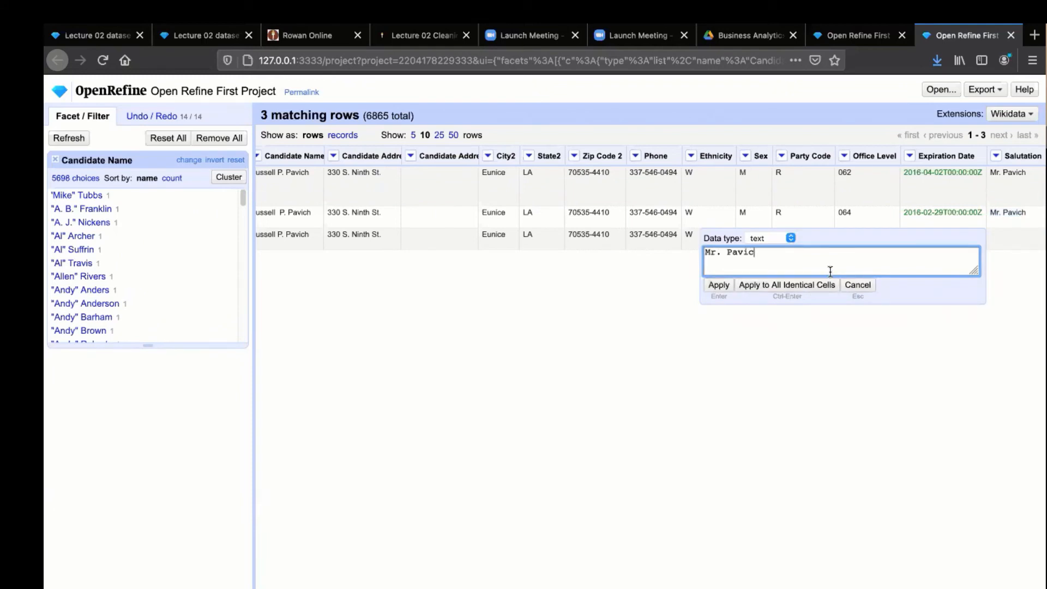
text(h)
click(716, 283)
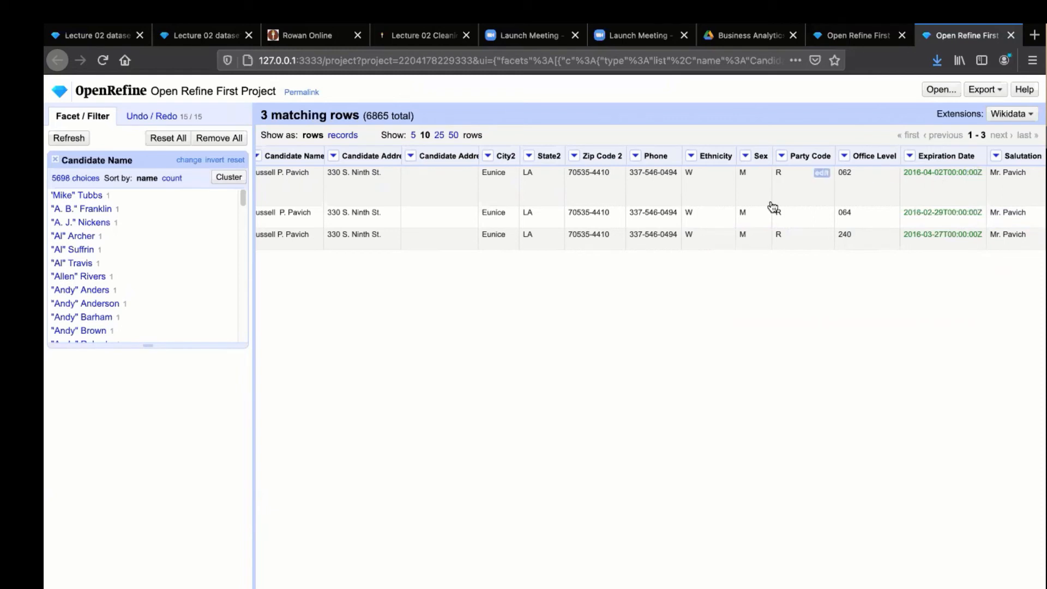
Copy the parish ST. LANDRY from row 5351 into the empty Parish cell of row 297
scroll(686, 213, left, 5)
scroll(686, 215, left, 3)
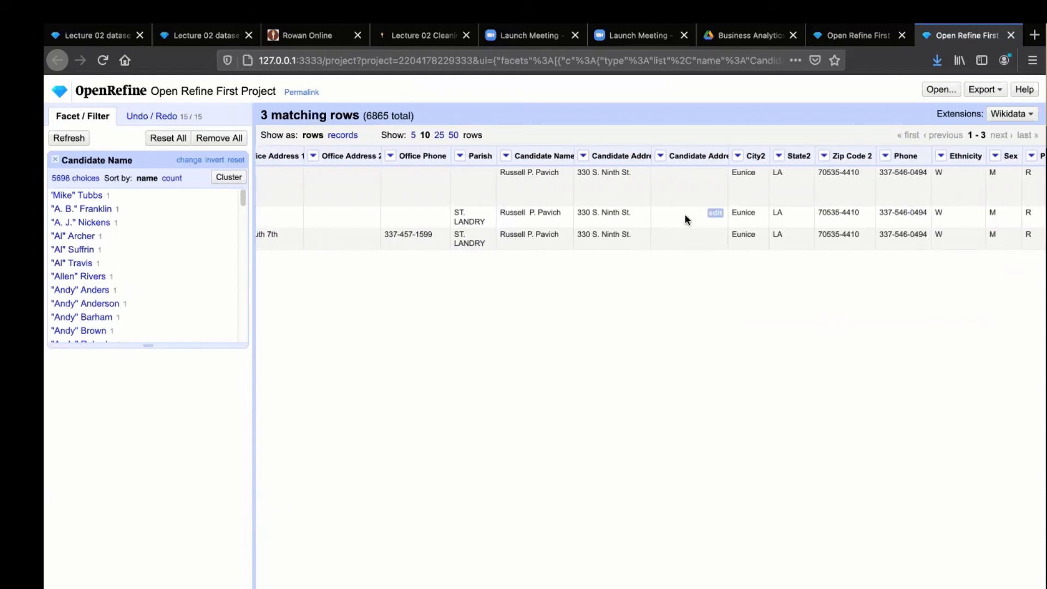
scroll(686, 218, left, 3)
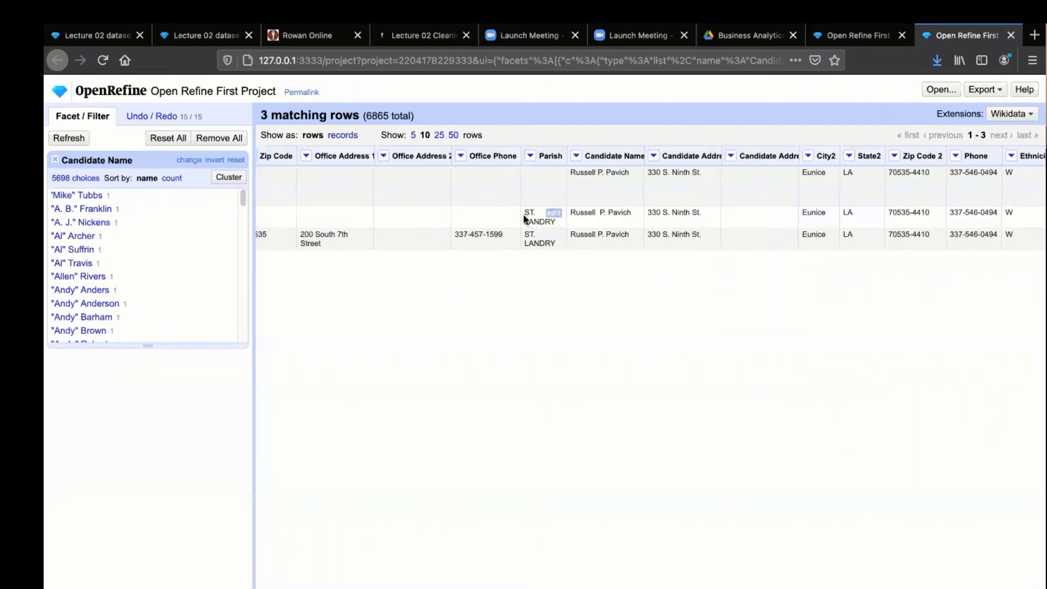
drag(524, 219, 555, 224)
key(ctrl+c)
click(552, 171)
key(ctrl+v)
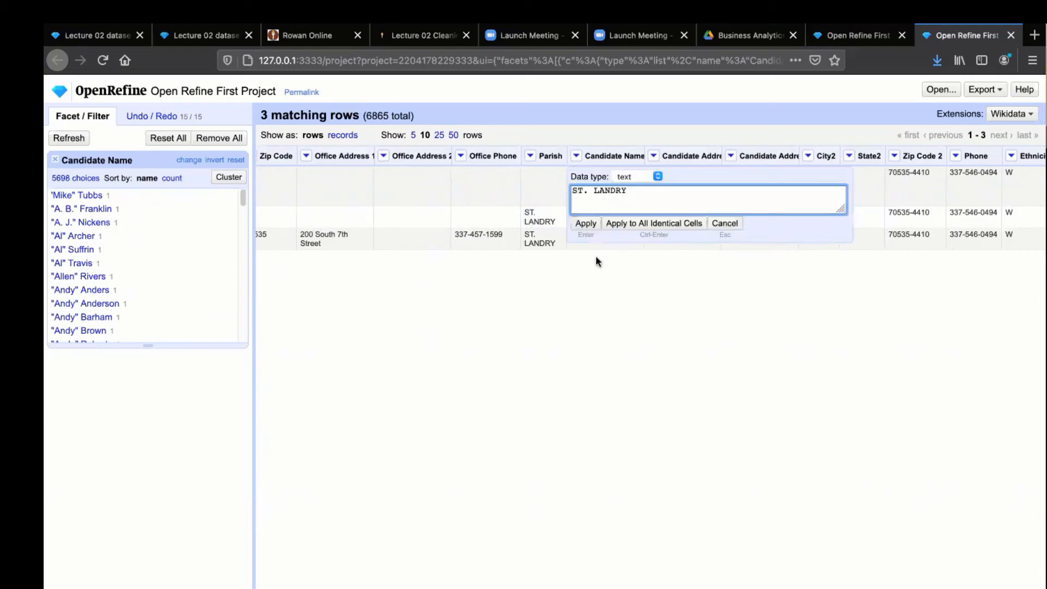
click(586, 224)
Copy the office phone number from row 5368 into the empty Office Phone cell of row 297
scroll(456, 290, left, 5)
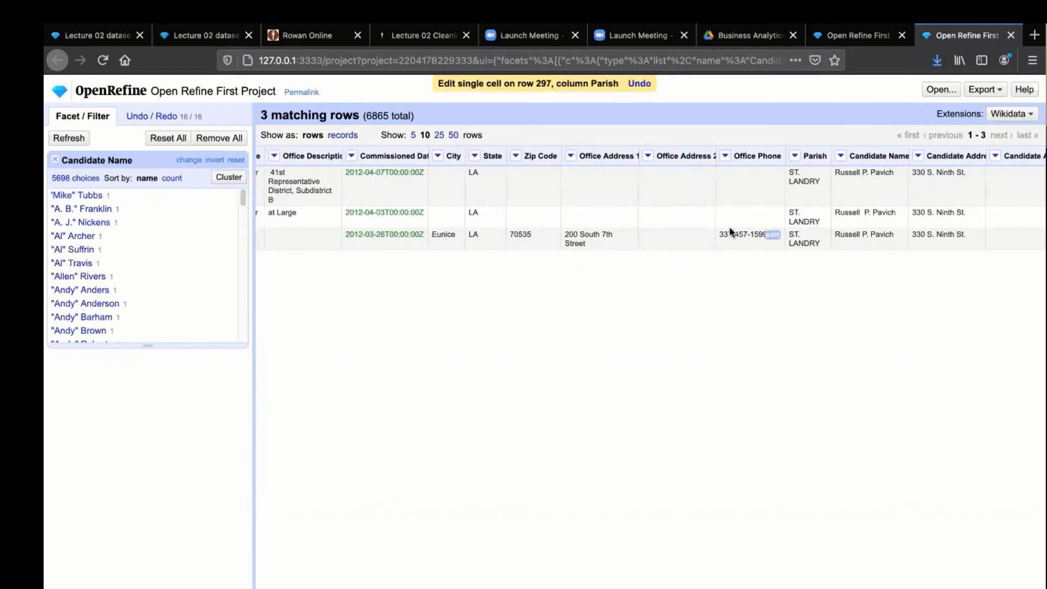
drag(718, 234, 755, 236)
key(super+c)
click(773, 173)
key(super+v)
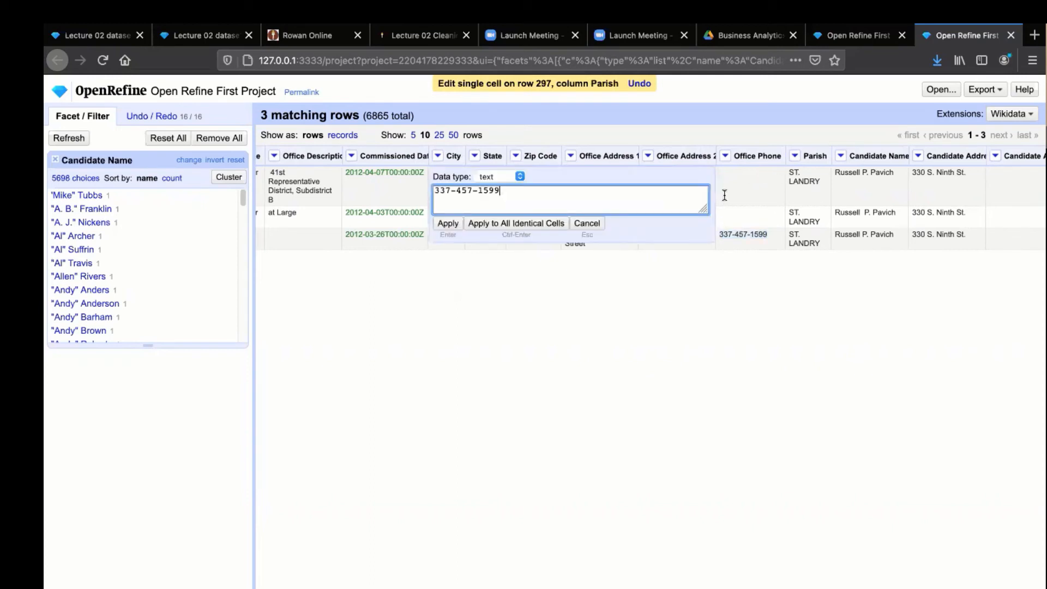
click(448, 223)
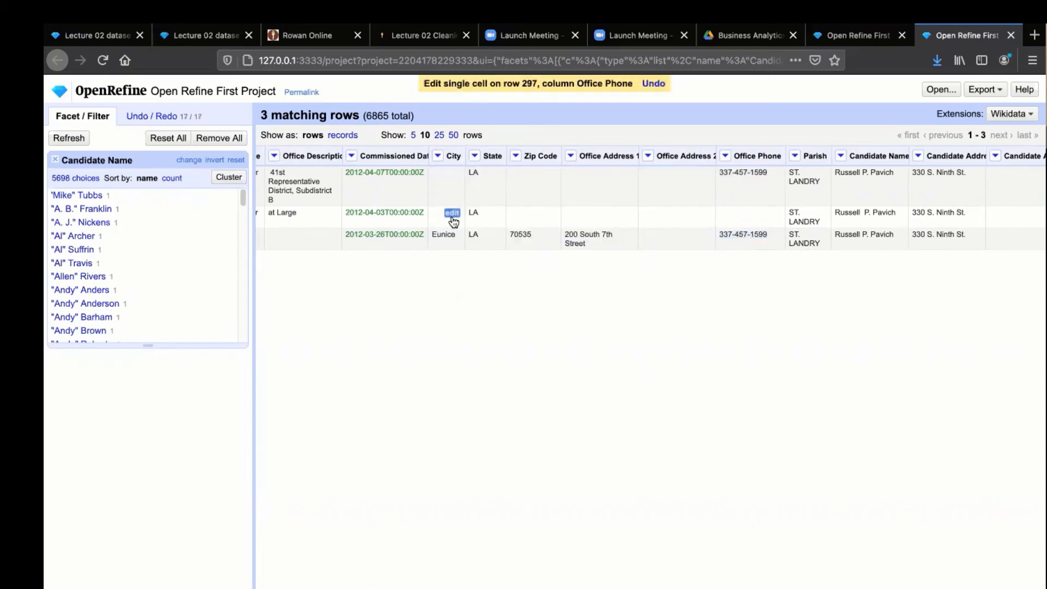
Copy the office street address from row 5368 into the empty Office Address 1 cell of row 297
drag(600, 245, 566, 235)
key(ctrl+c)
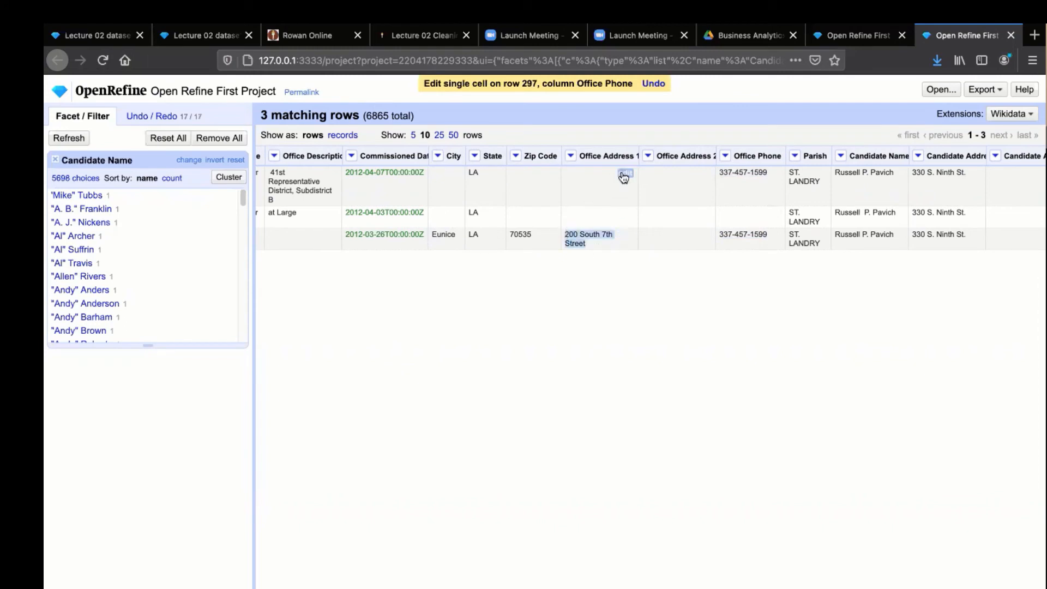
click(625, 174)
key(ctrl+v)
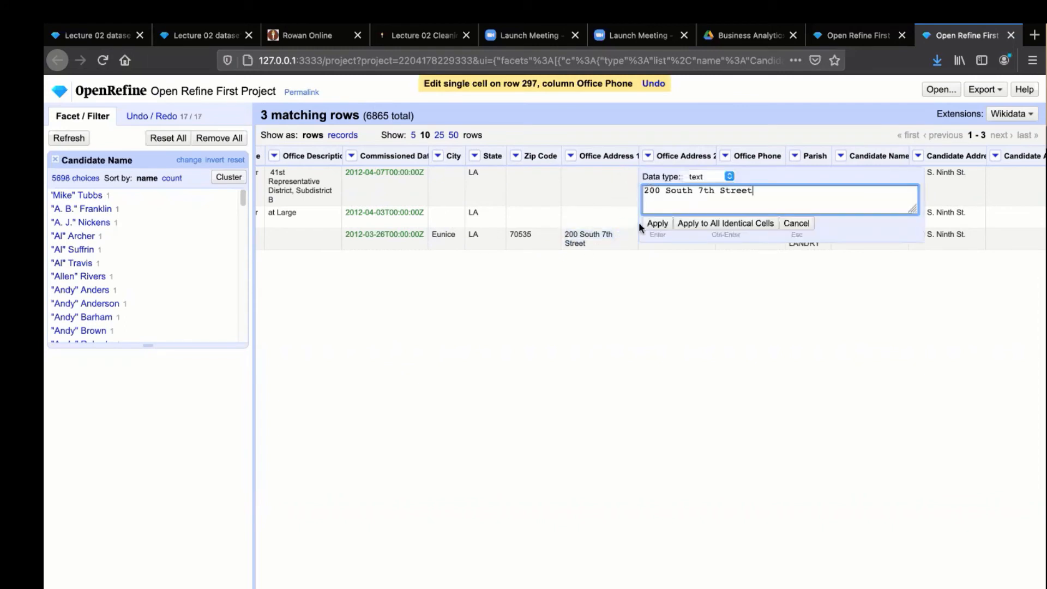
click(657, 223)
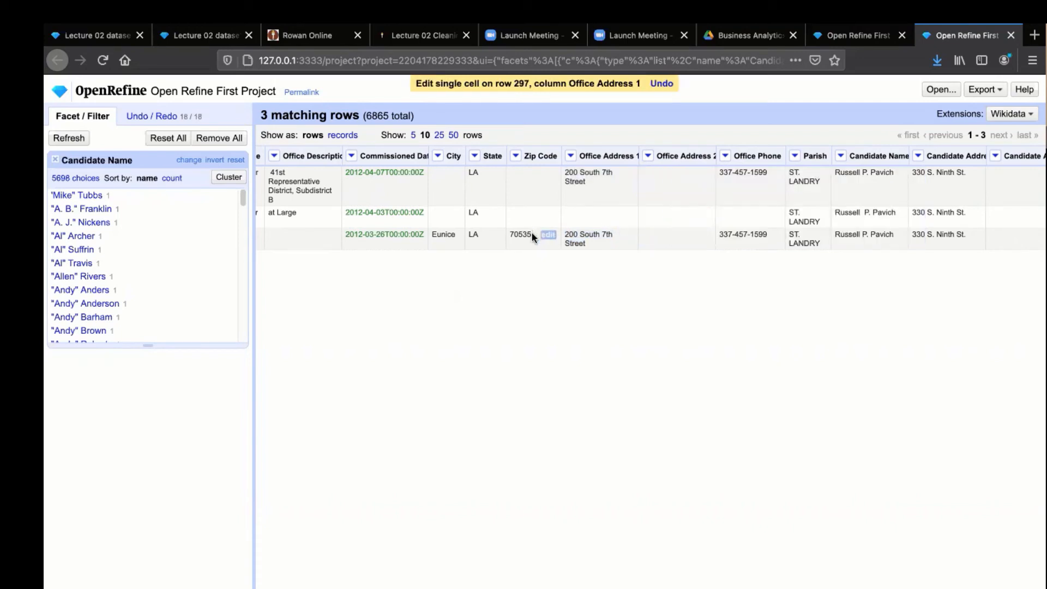
Copy the office zip code from row 5368 into the empty Zip Code cell of row 297
double_click(515, 236)
key(super+c)
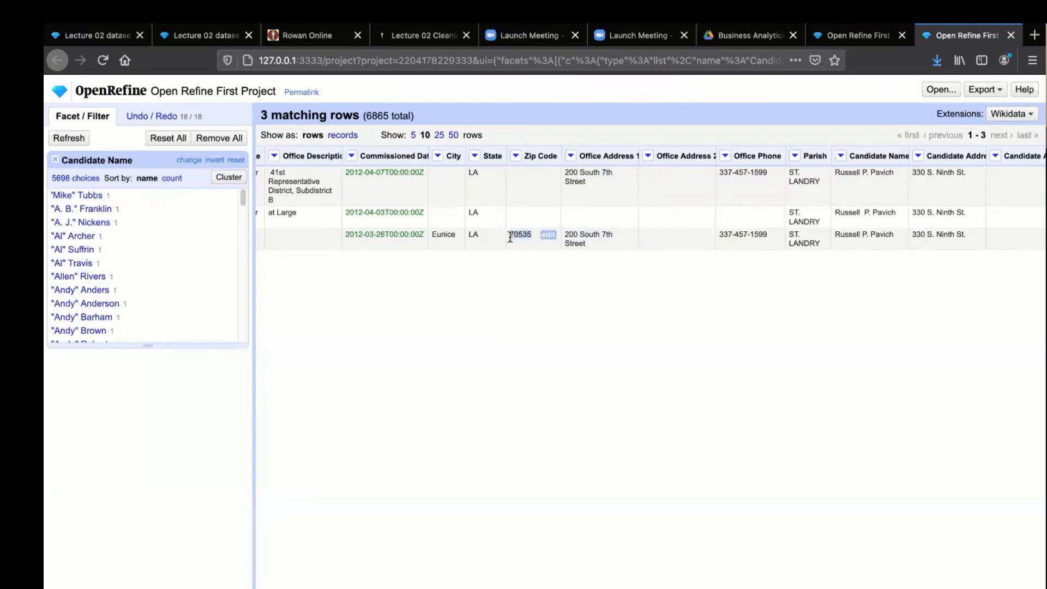
click(546, 174)
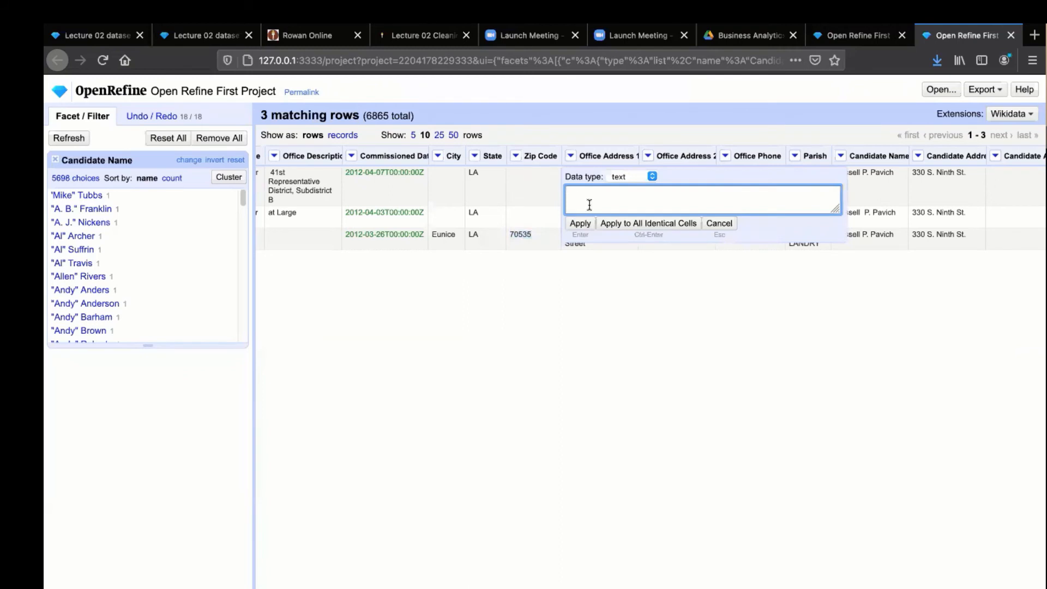
key(super+v)
click(580, 223)
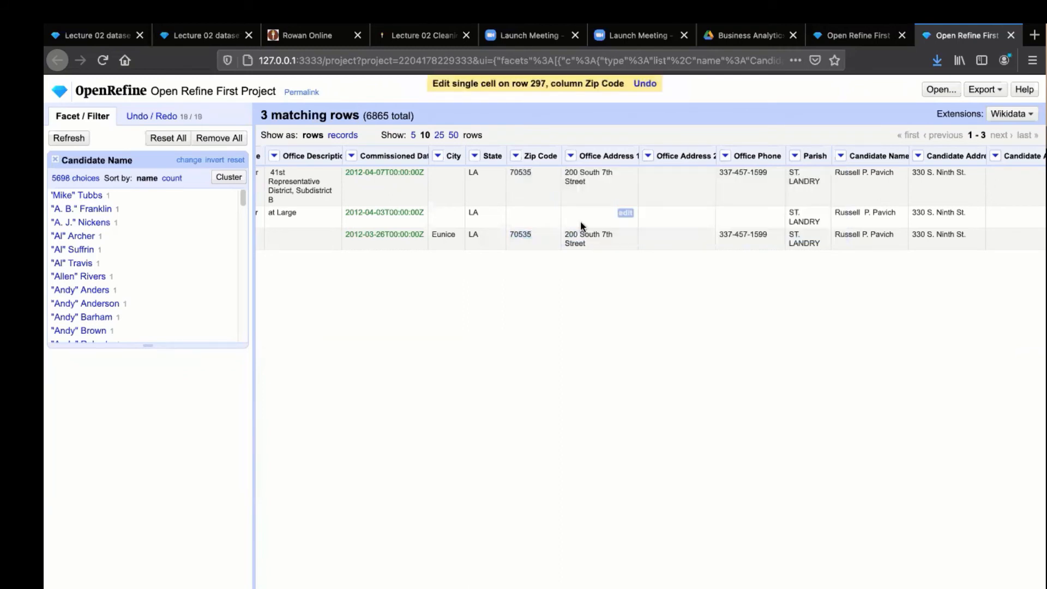
Copy the city Eunice from row 5368 into the empty City cell of row 297
mouse_move(454, 241)
drag(434, 238, 457, 242)
key(super+c)
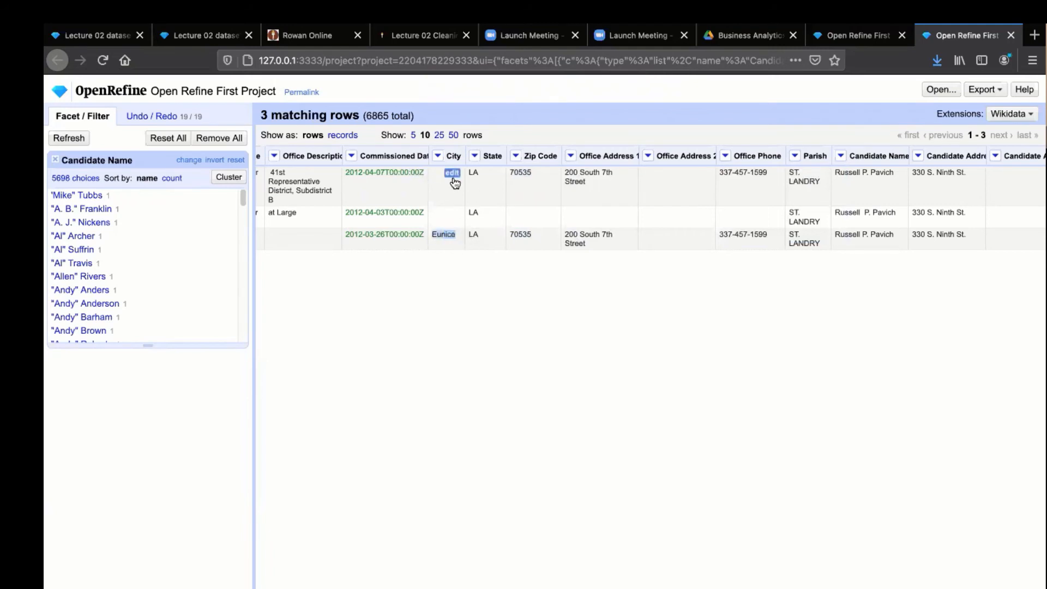
click(452, 175)
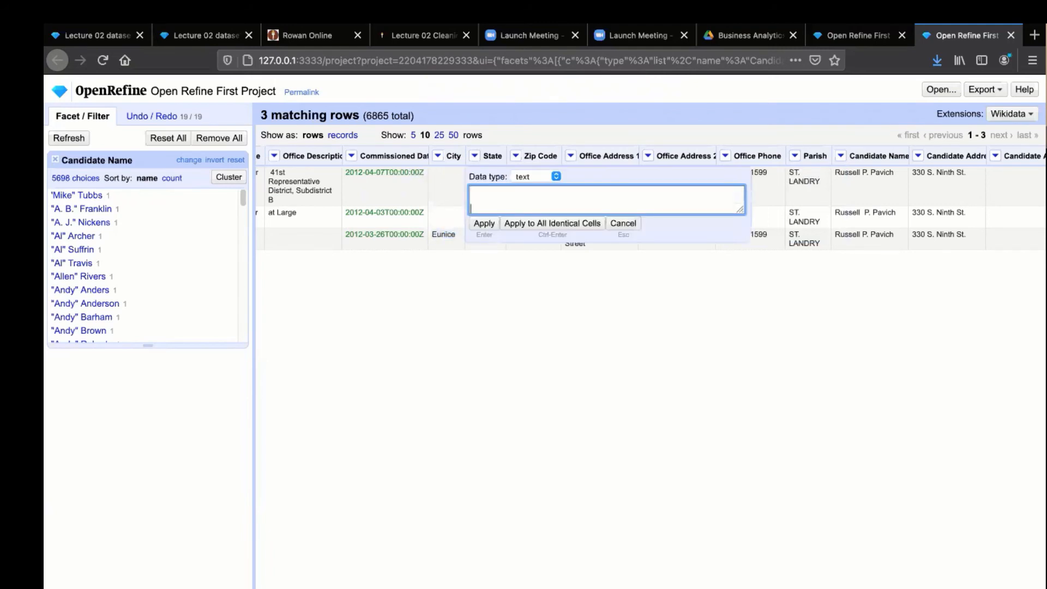
key(super+v)
key(BackSpace)
text(e)
click(484, 224)
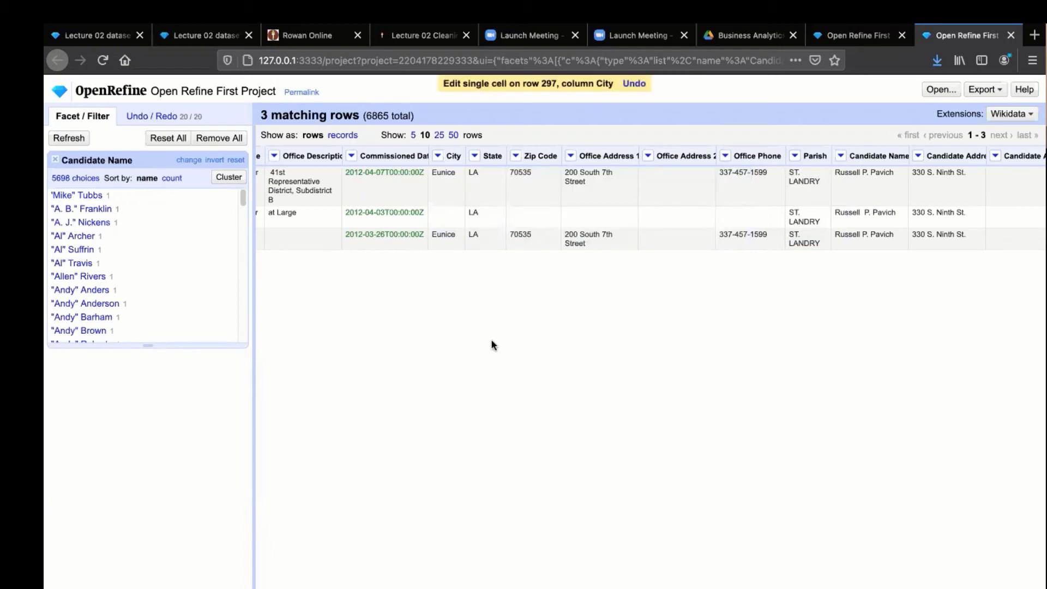
Star the duplicate candidate rows 5368 and 5351
scroll(491, 339, left, 4)
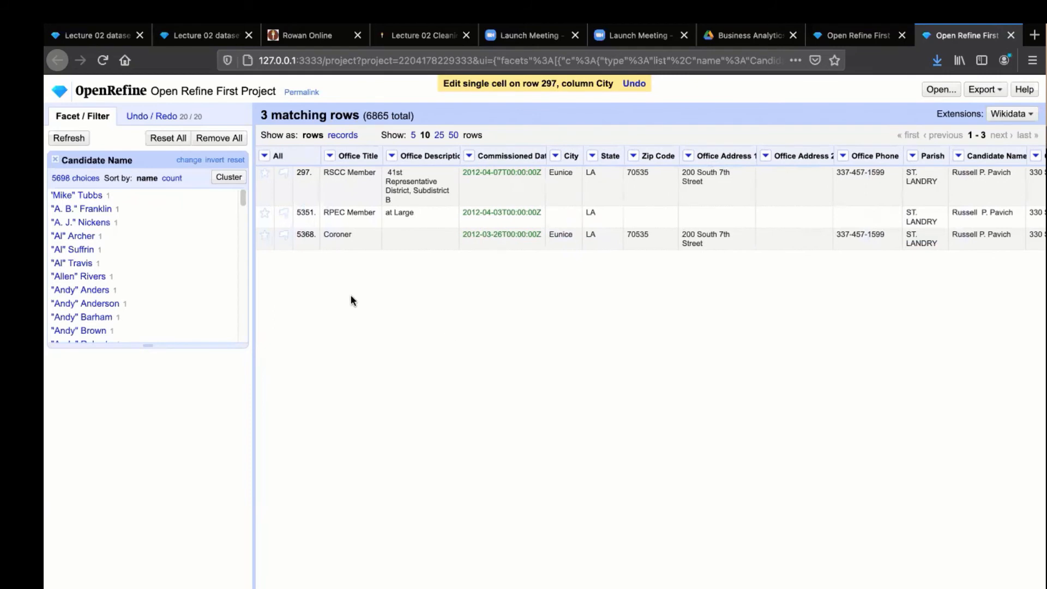
click(265, 236)
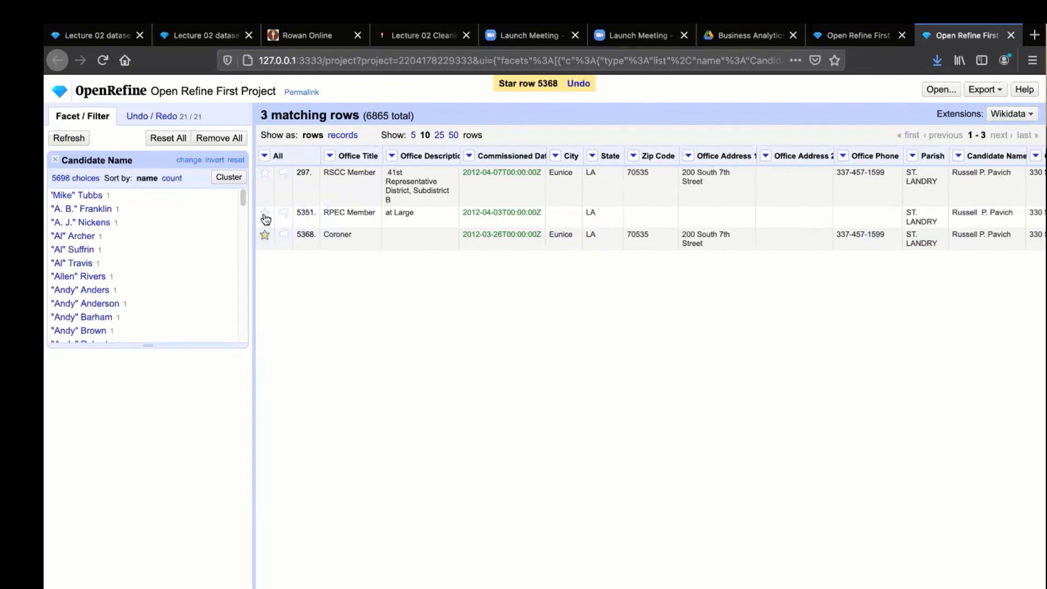
click(265, 214)
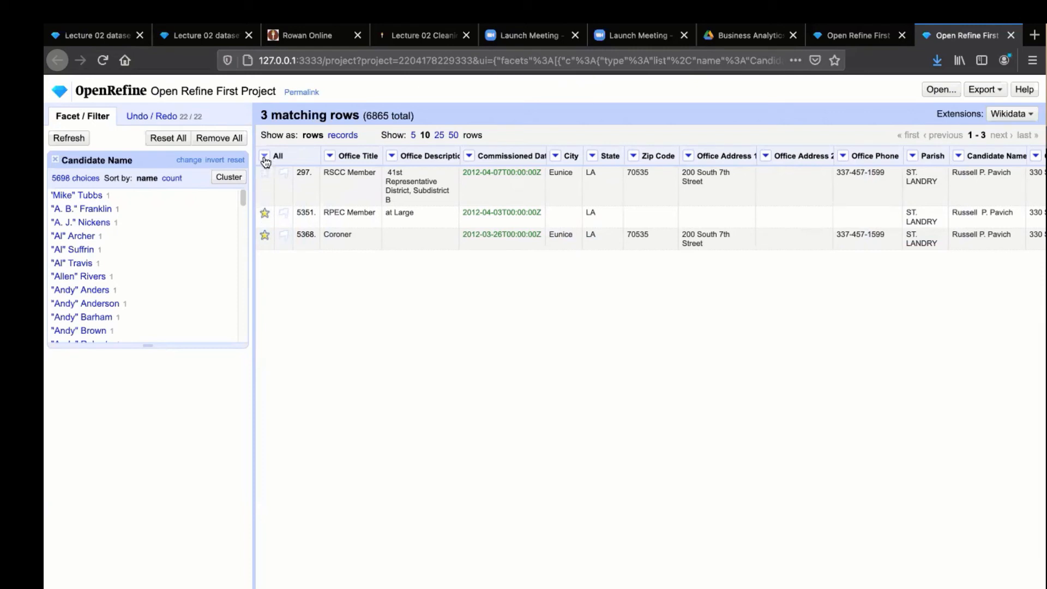
Remove all rows matching the current candidate filter and close this filtered project tab
click(265, 156)
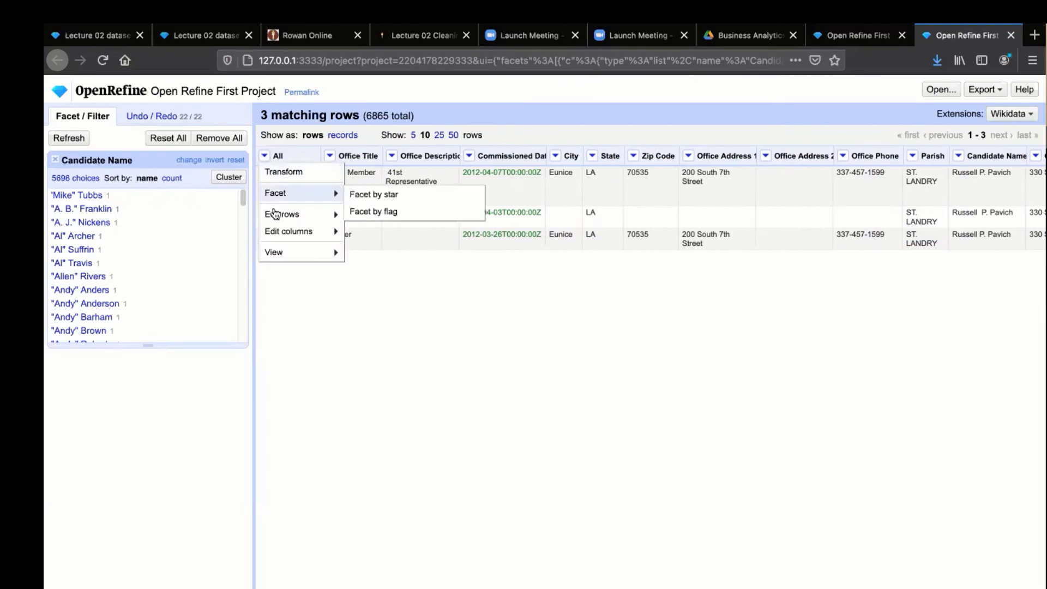
mouse_move(287, 217)
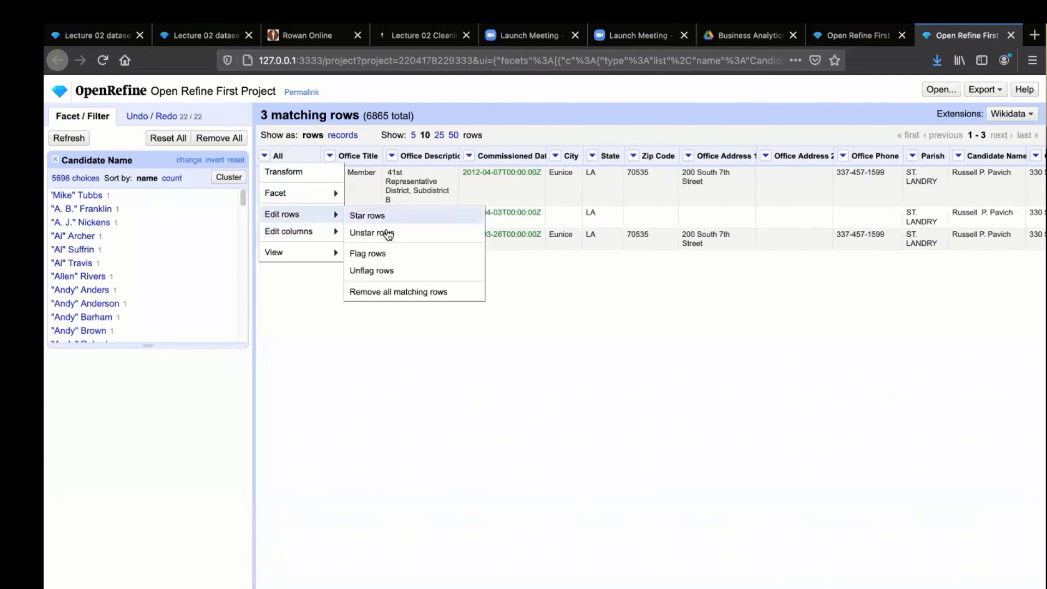
click(386, 293)
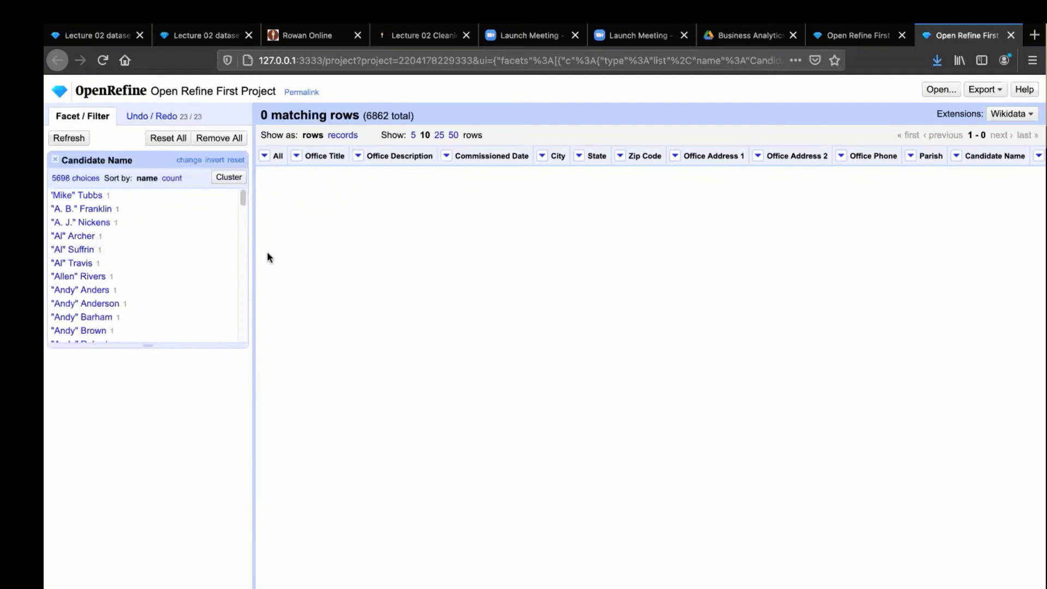
click(1011, 36)
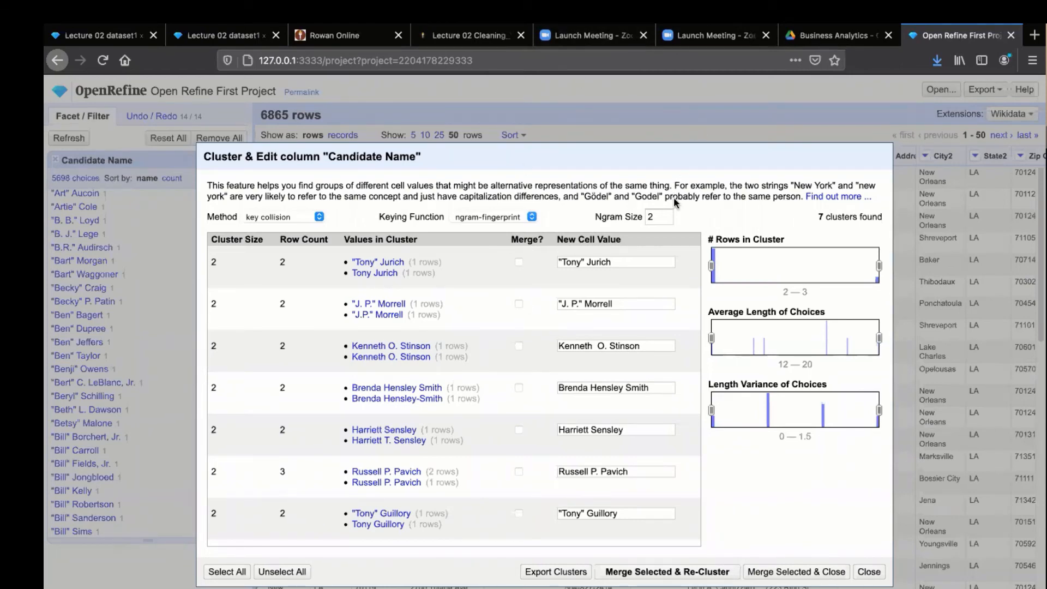
Try Candidate Name clustering with an Ngram size of 3 and with the nearest neighbor method, and leave without merging
click(663, 217)
key(BackSpace)
text(3)
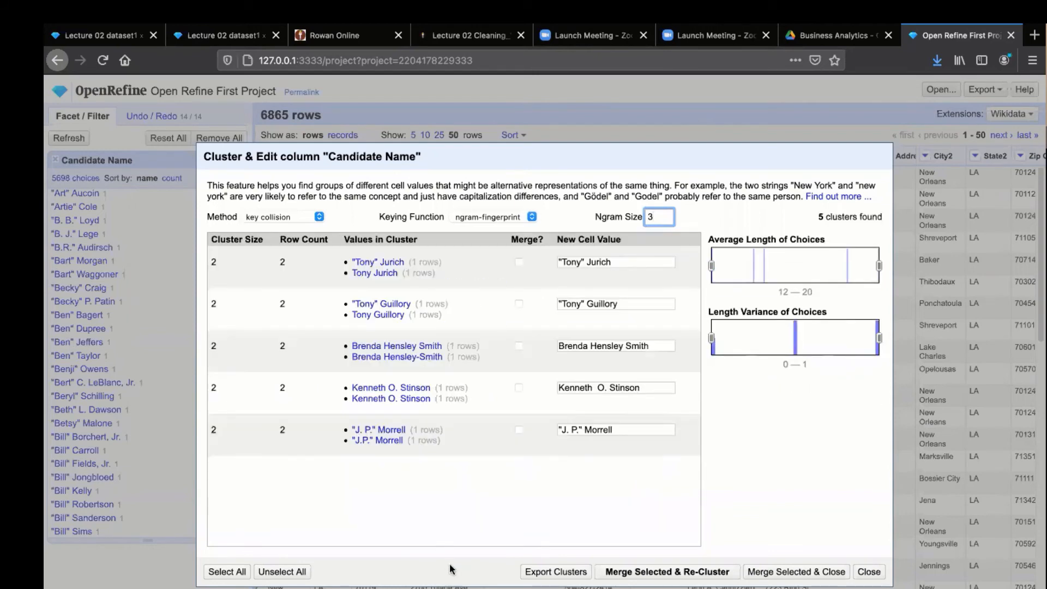
click(293, 221)
click(289, 229)
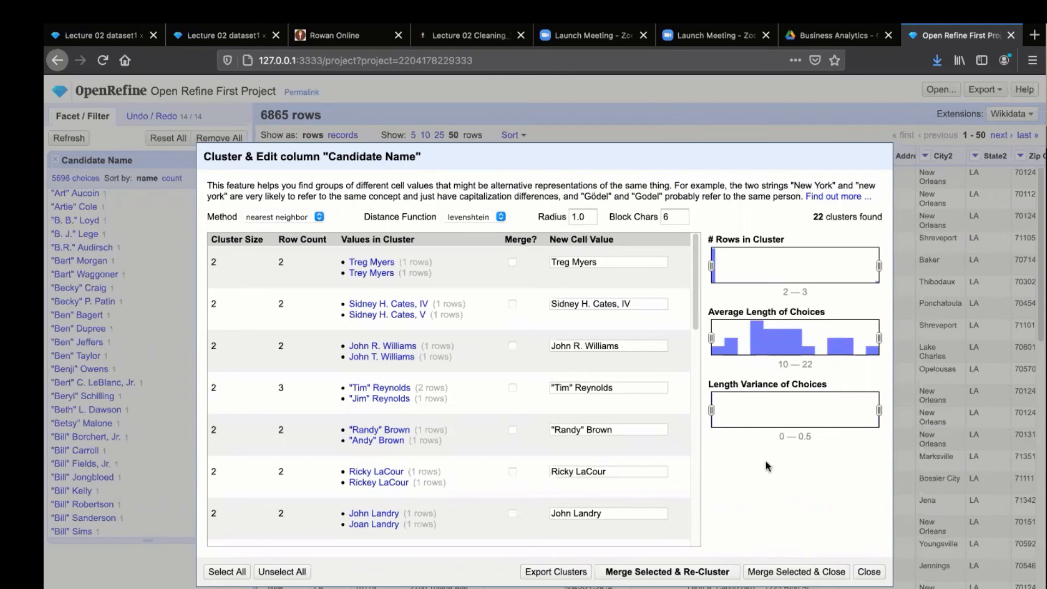
click(869, 572)
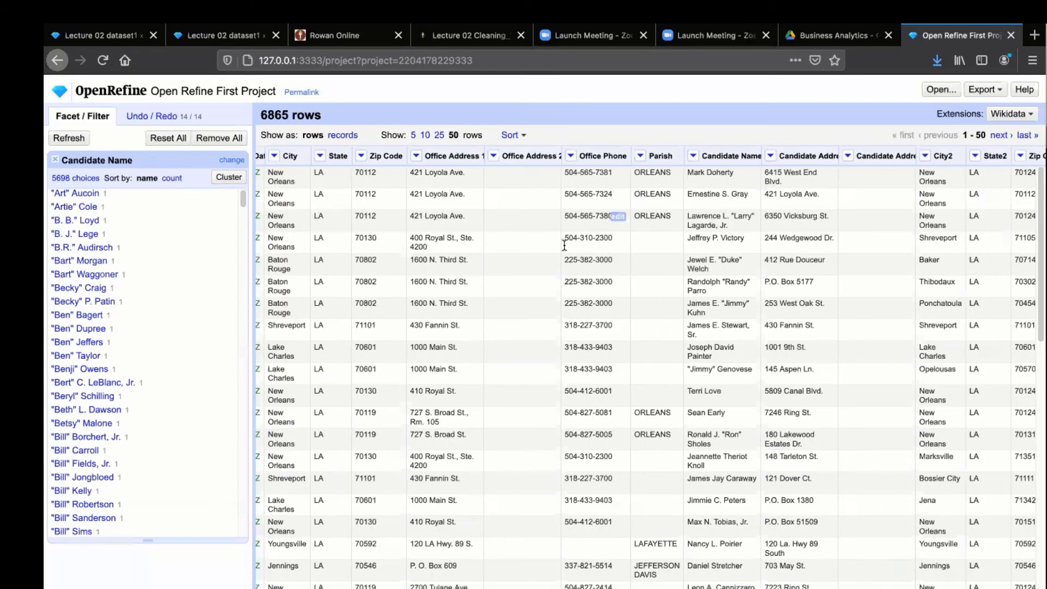
Switch to the Canvas course and go from its home page to the Open Refine module
click(494, 36)
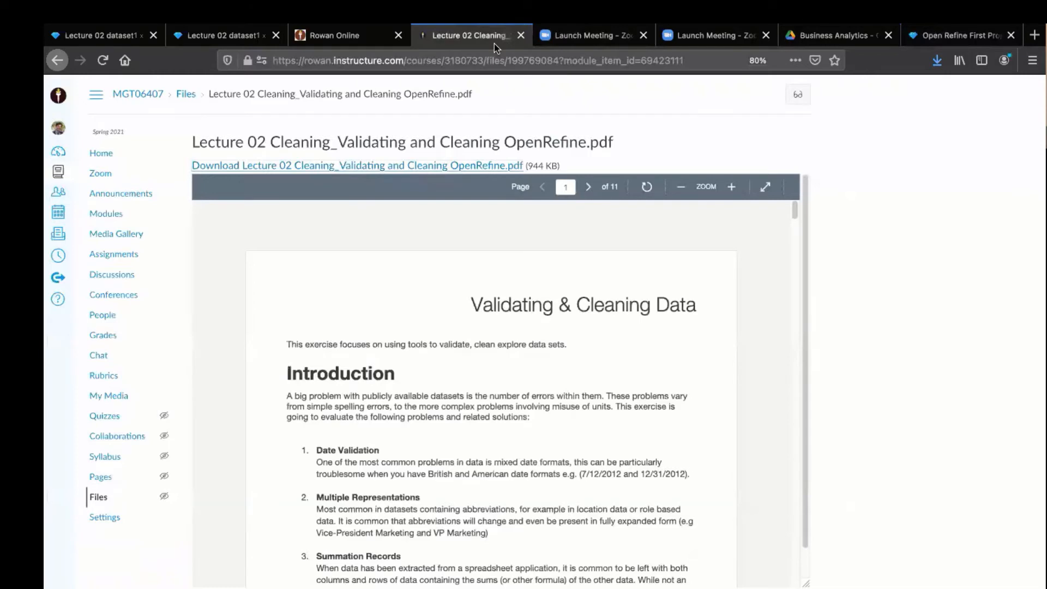
click(104, 153)
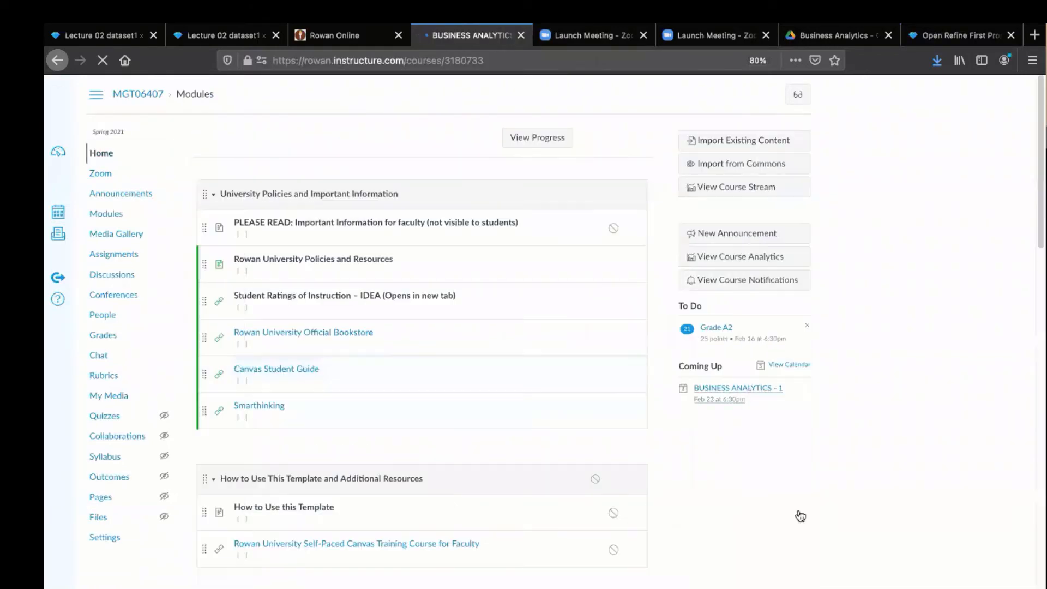
scroll(789, 537, down, 20)
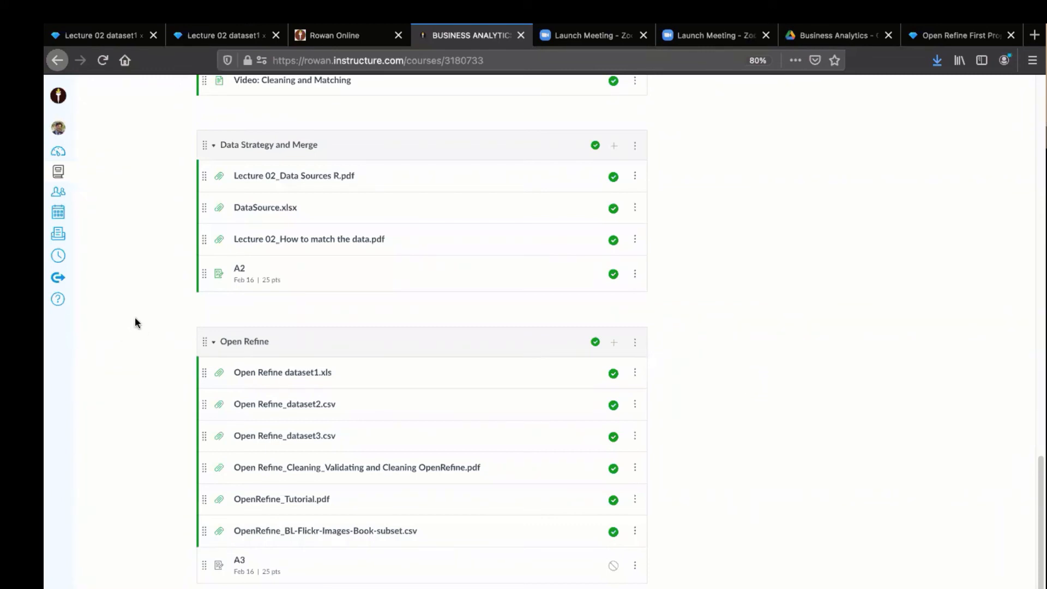
Close the two Lecture 02 dataset1 browser tabs and relaunch OpenRefine to open its Create Project page
click(276, 35)
click(153, 35)
mouse_move(58, 276)
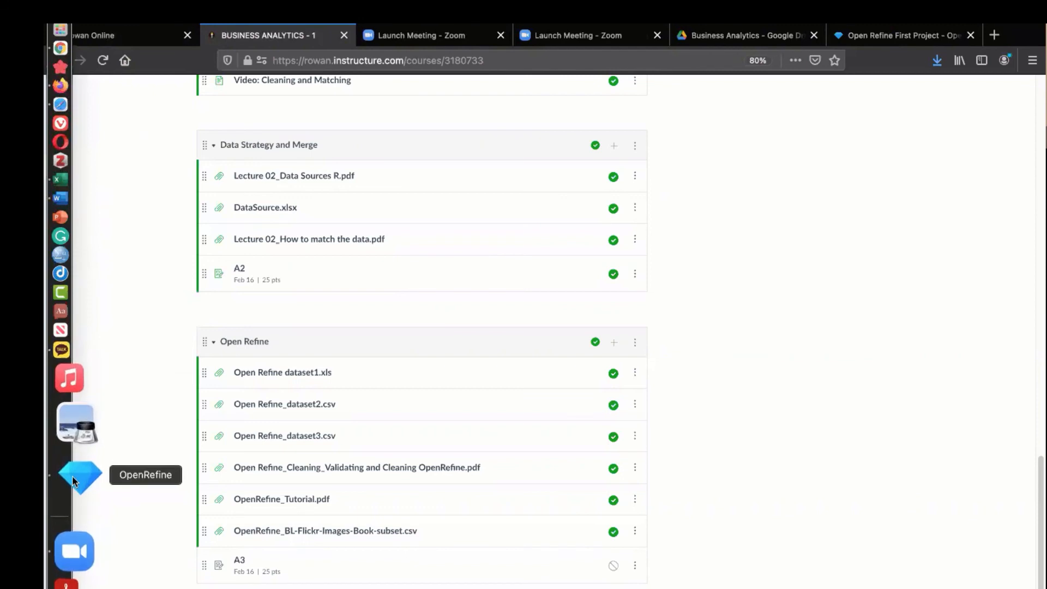
right_click(68, 482)
click(135, 516)
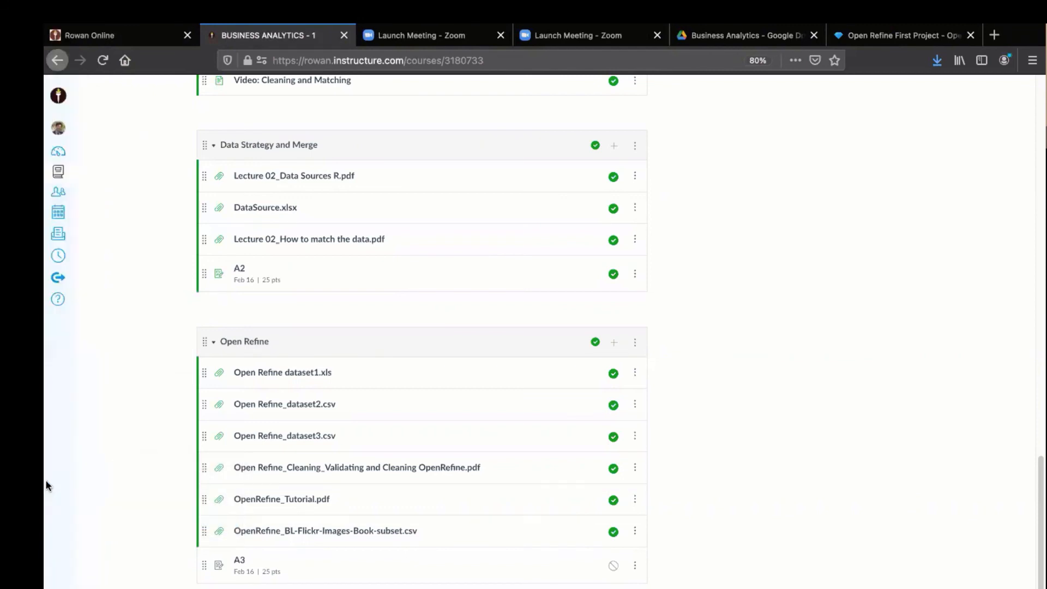
mouse_move(45, 485)
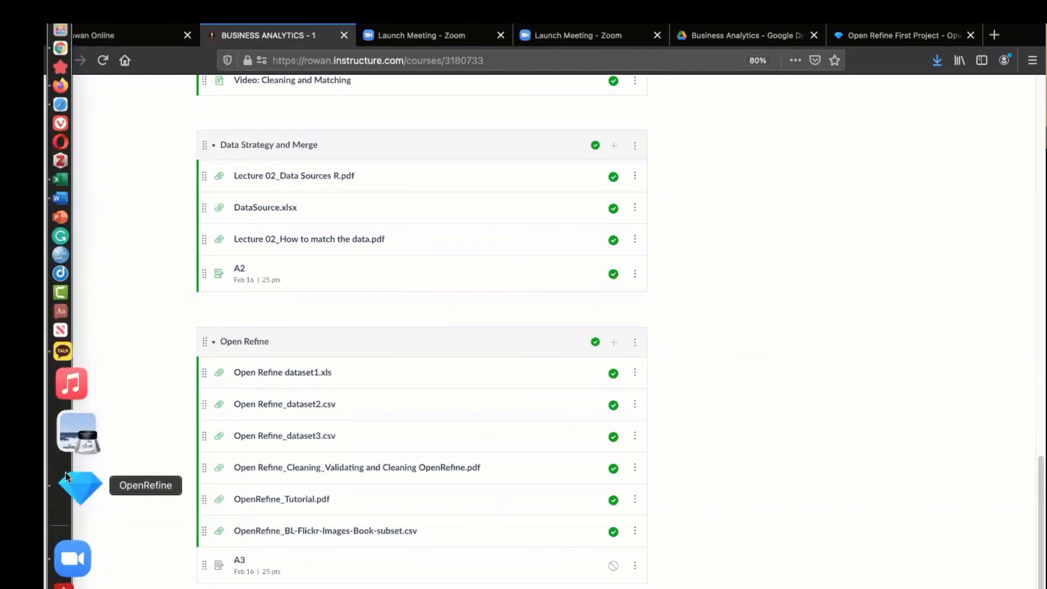
click(65, 477)
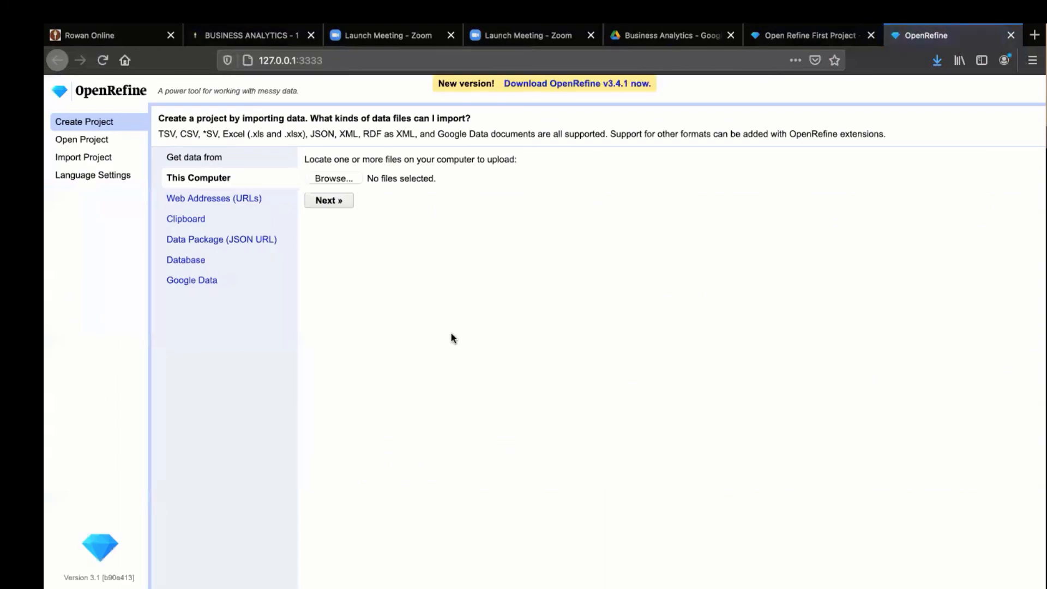
click(334, 178)
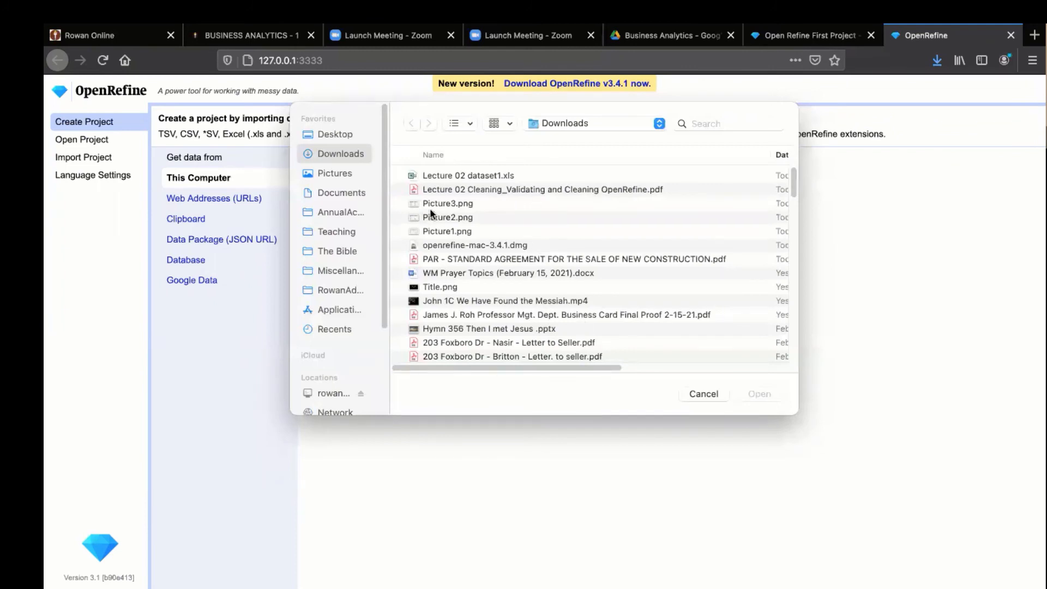
click(703, 394)
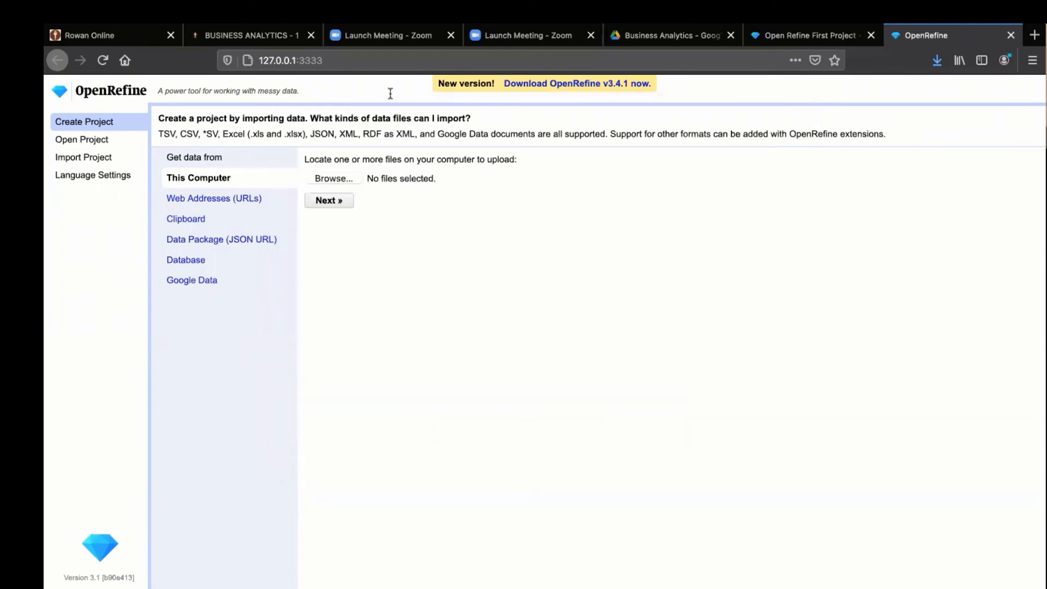
click(663, 41)
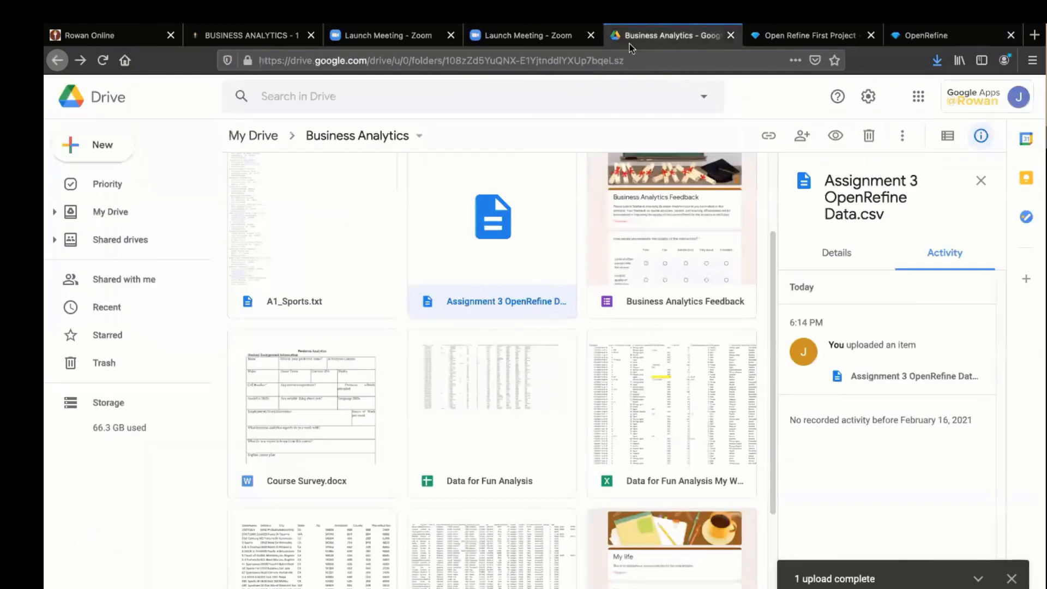
click(557, 41)
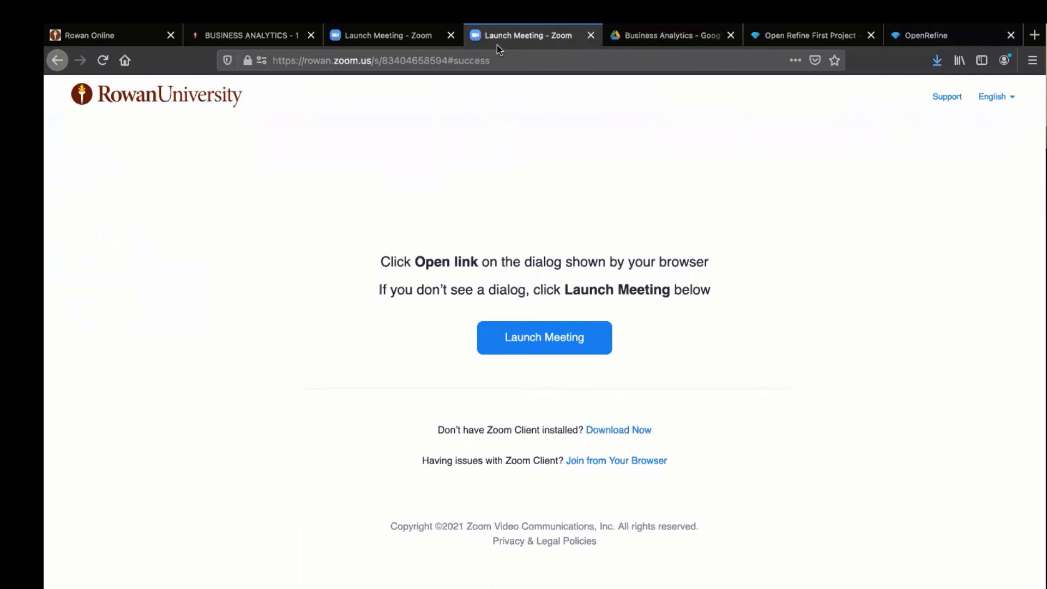
click(60, 66)
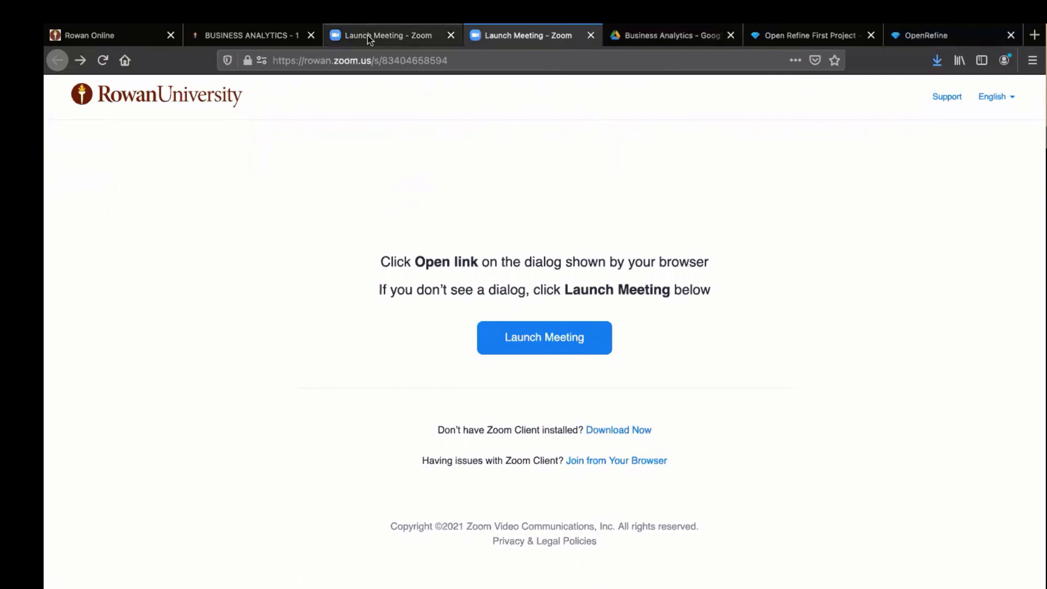
Download Assignment 2_BL-Flickr-Images-Book-subset.csv from the Canvas course's Open Refine module, saving it to the computer
click(264, 35)
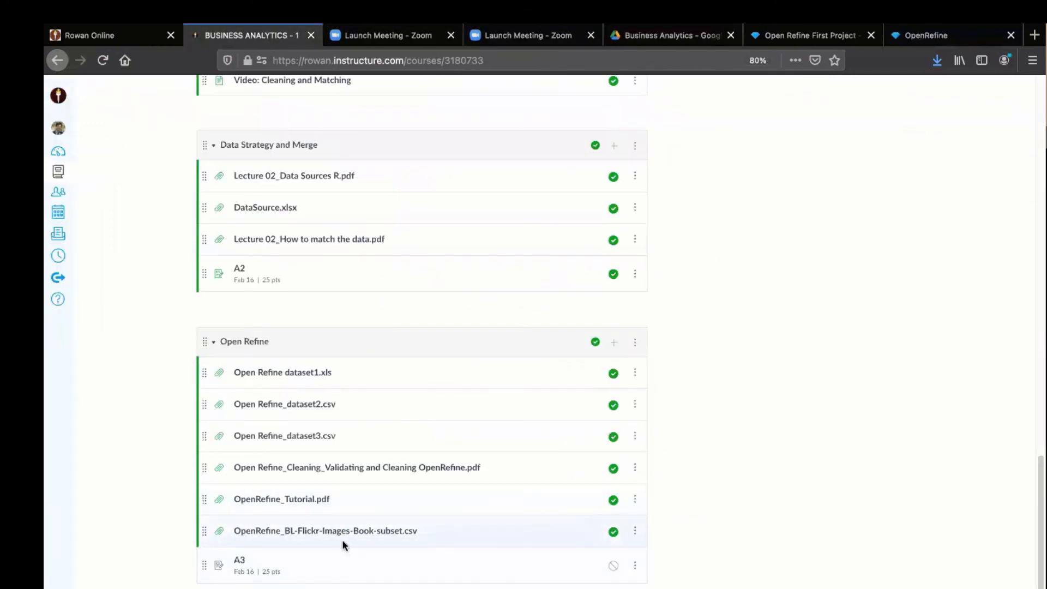
click(360, 531)
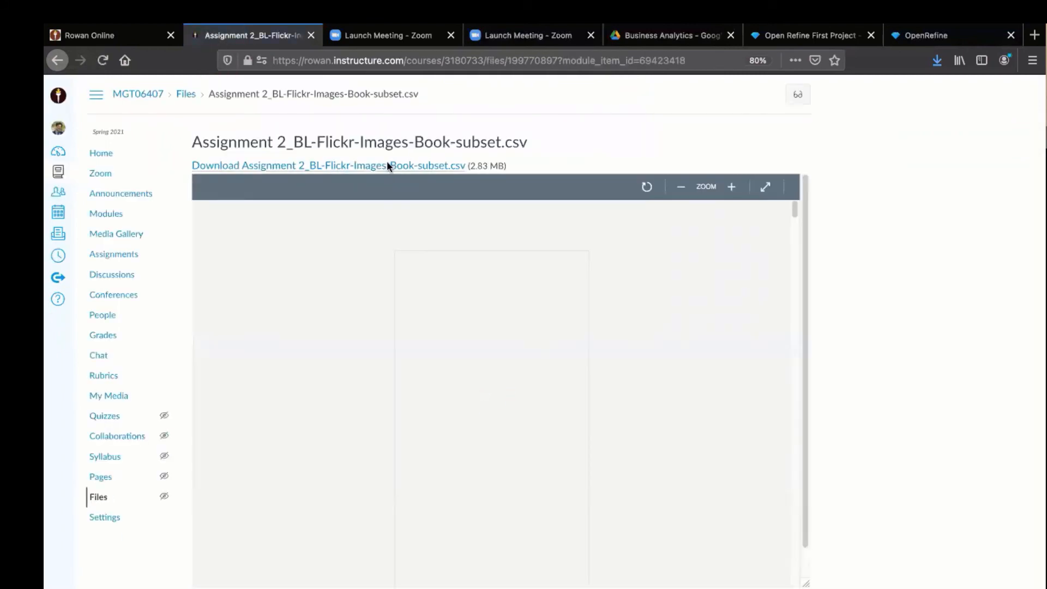
click(387, 164)
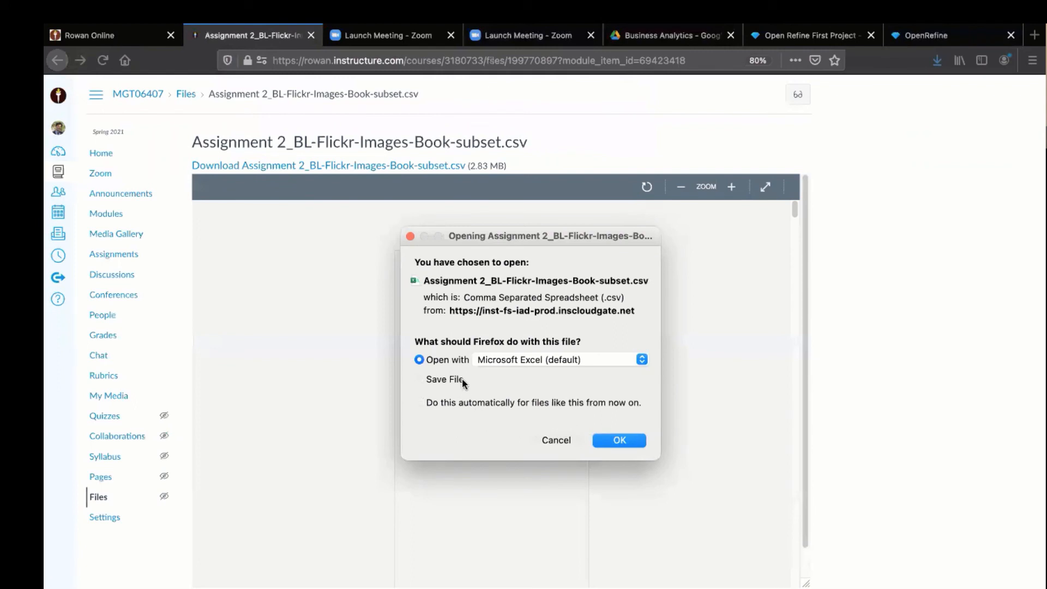
click(439, 378)
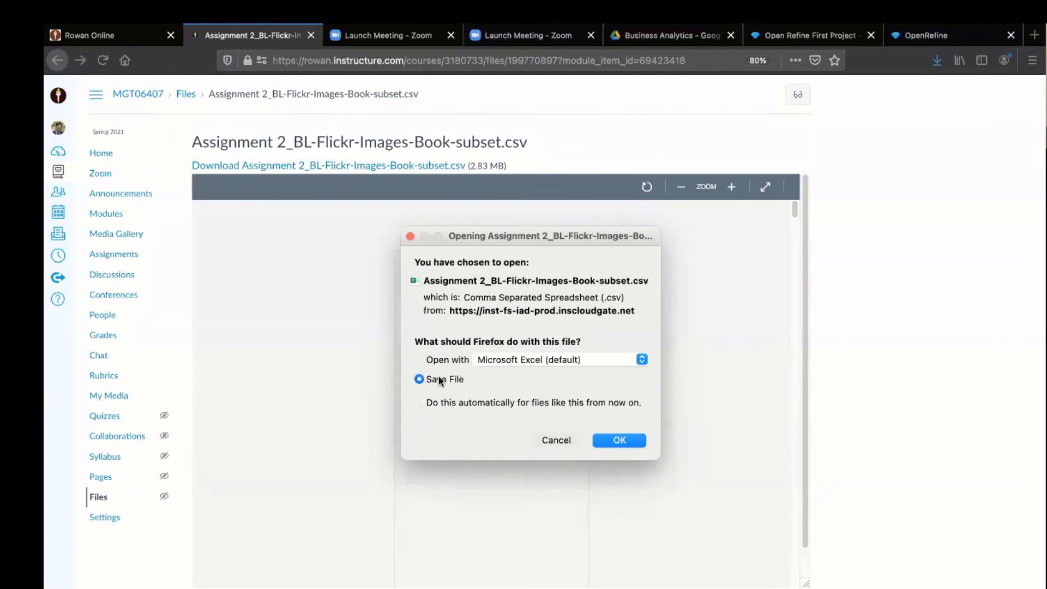
click(615, 440)
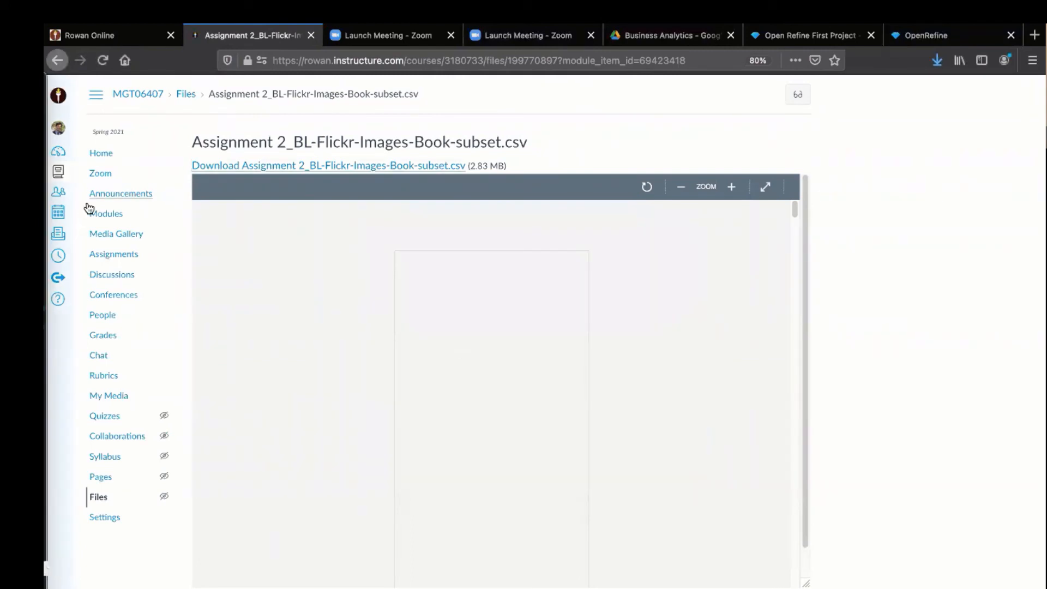
Switch to Finder and open Assignment 2_BL-Flickr-Images-Book-subset(1).csv from the Downloads folder in Excel
mouse_move(46, 155)
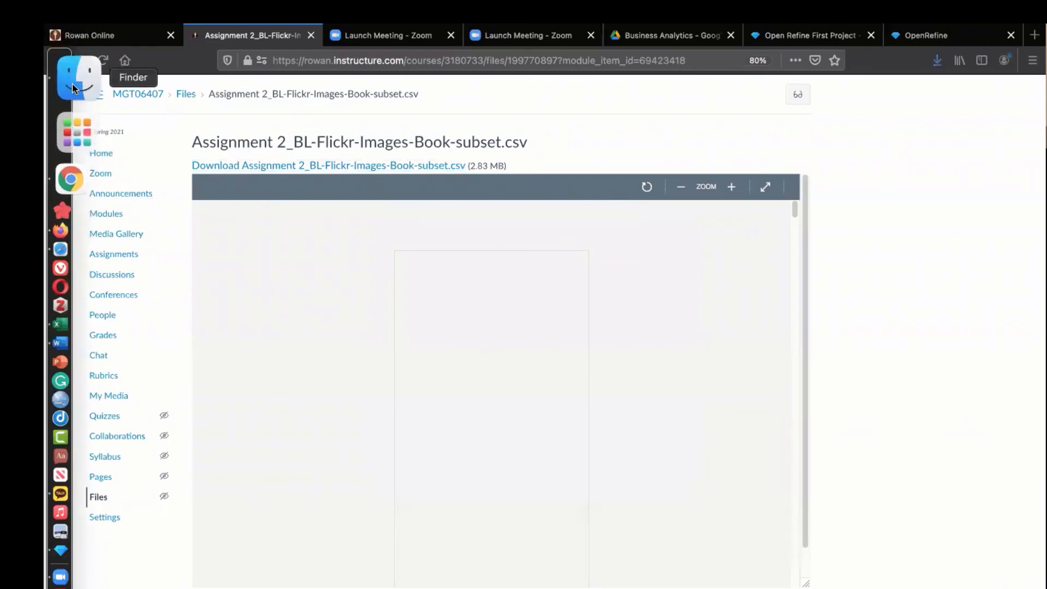
click(73, 83)
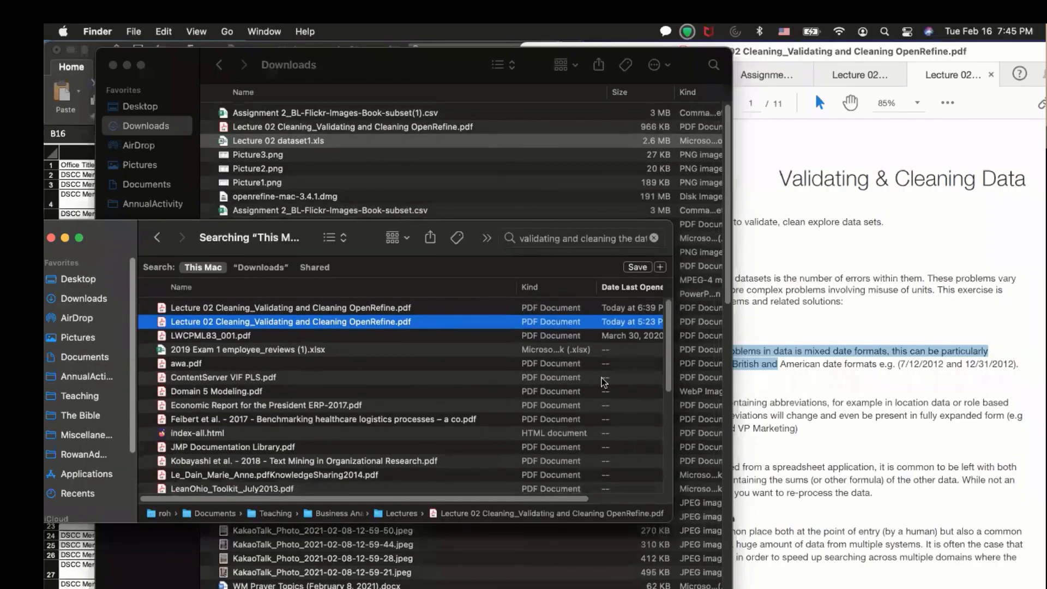
click(82, 300)
click(243, 286)
double_click(243, 286)
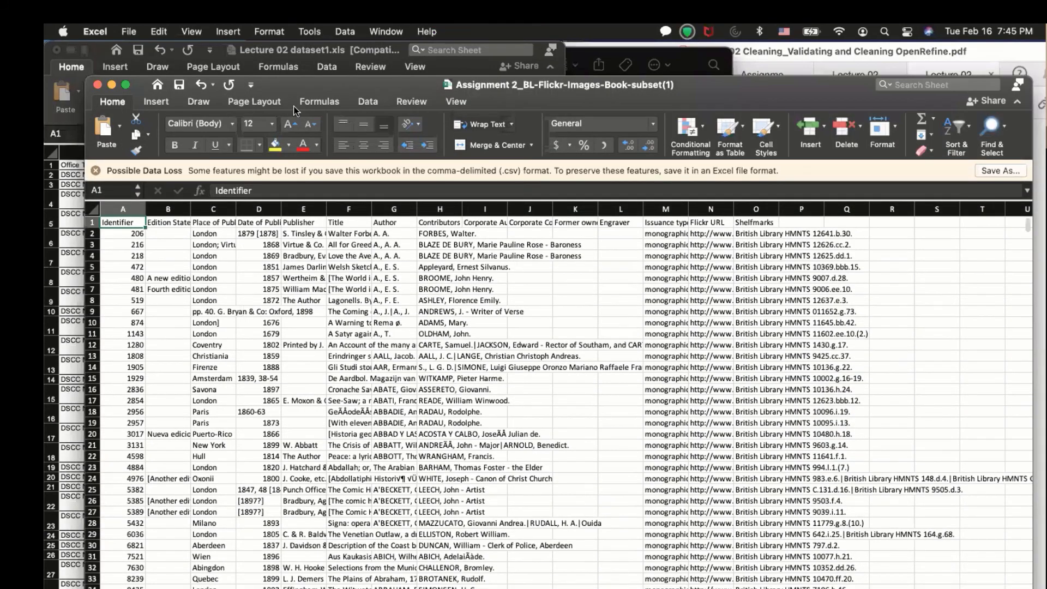
Close the Lecture 02 dataset1.xls workbook and bring the BL-Flickr-Images-Book-subset workbook to the front
click(283, 57)
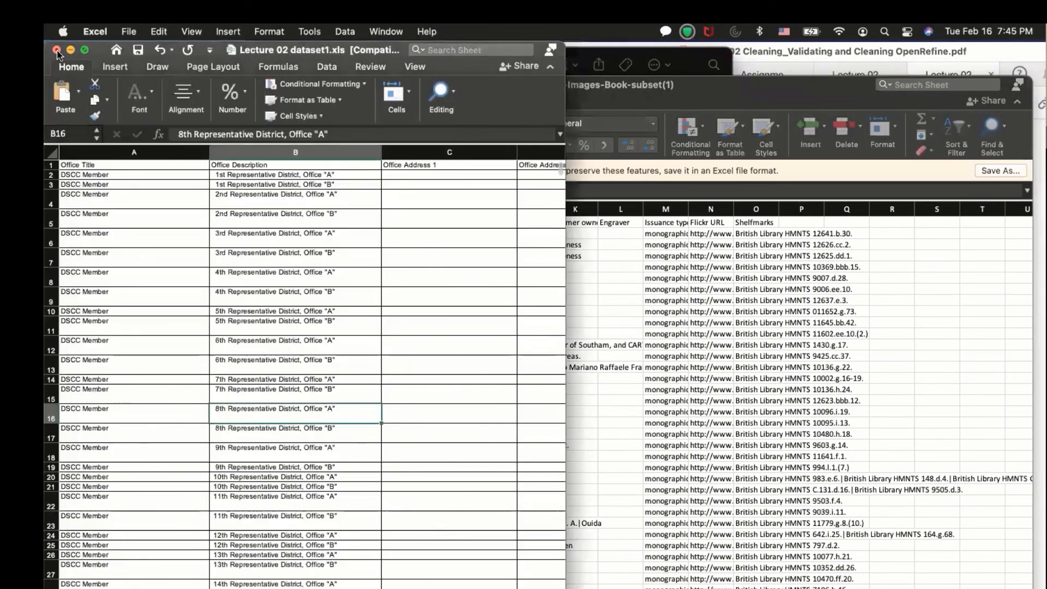
click(56, 50)
click(292, 406)
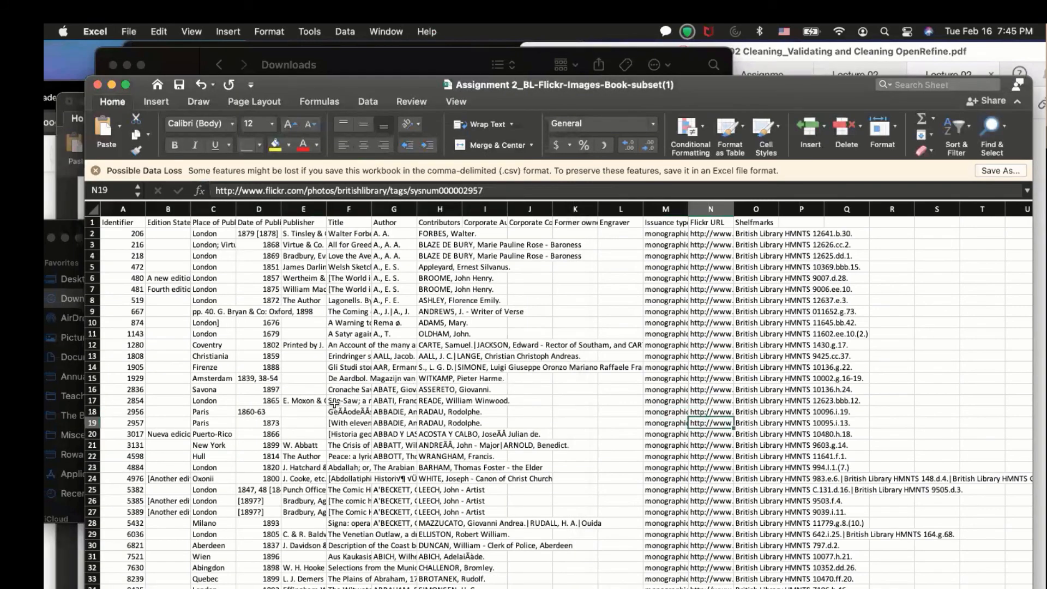
Look across the dataset's columns through Shelfmarks and close the Assignment 2_BL-Flickr-Images-Book-subset(1) workbook
click(371, 417)
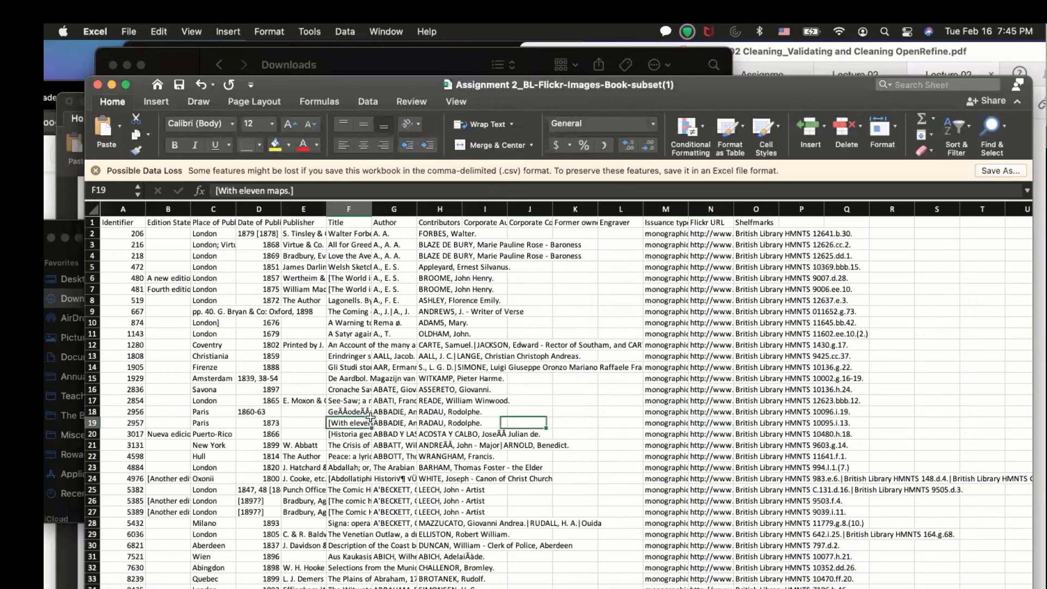
scroll(371, 418, right, 5)
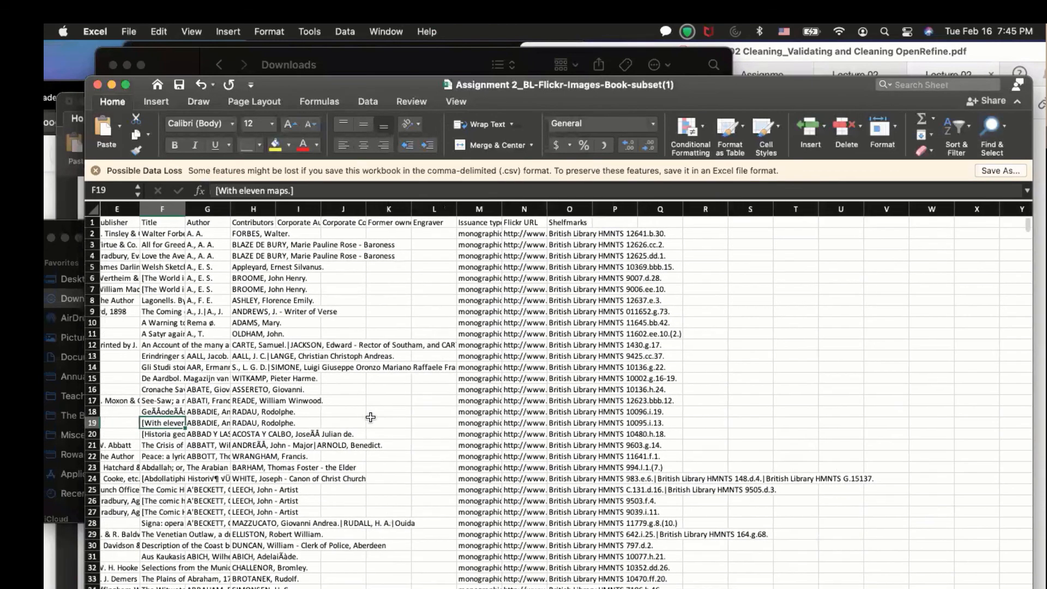
scroll(370, 417, left, 1)
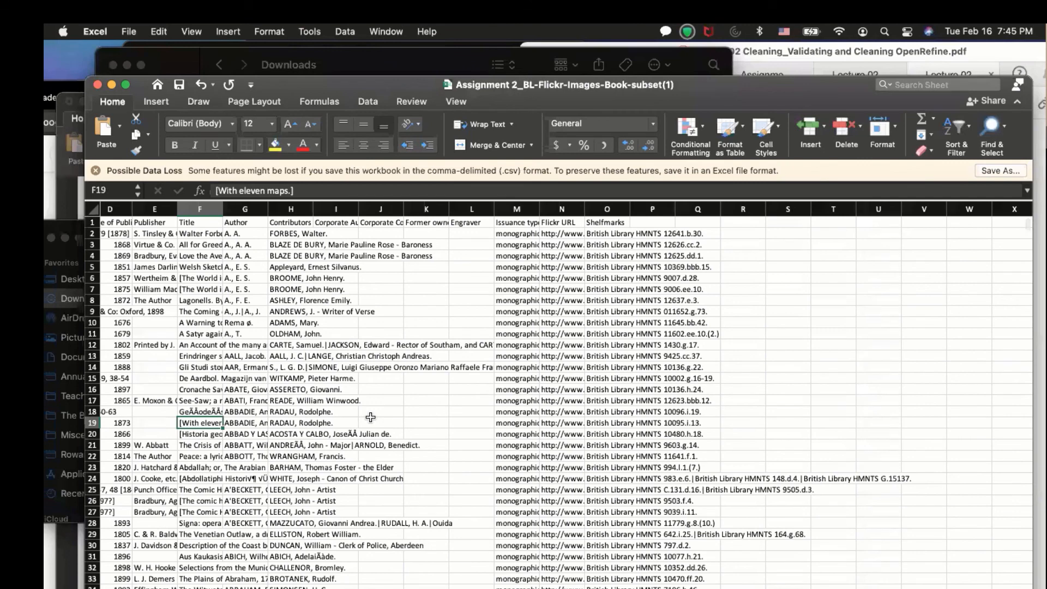
click(97, 85)
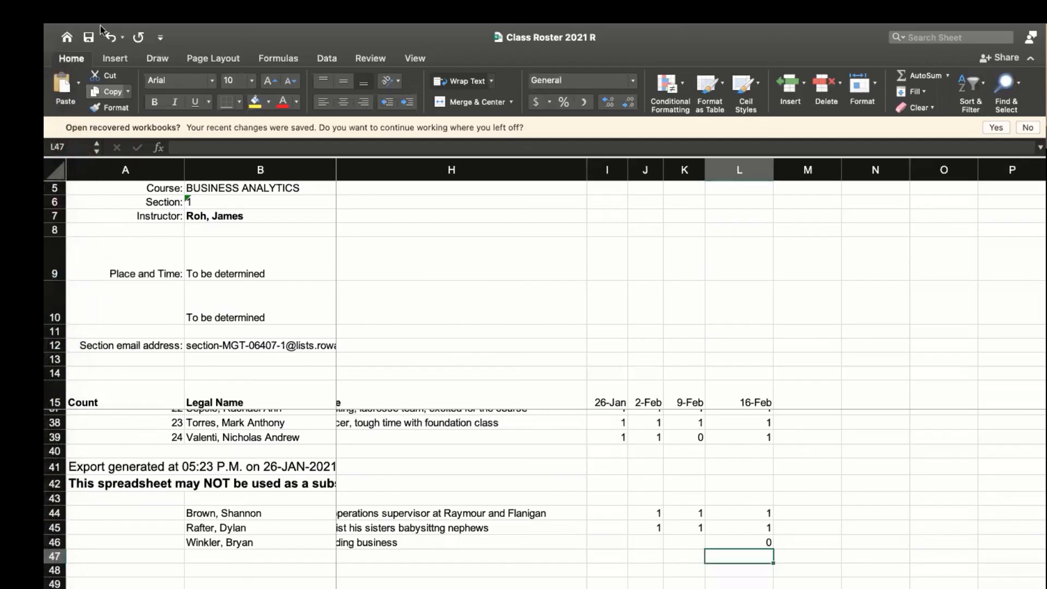
Leave the class roster workbook, switch to Firefox, and try bringing OpenRefine to the front
key(ctrl+Left)
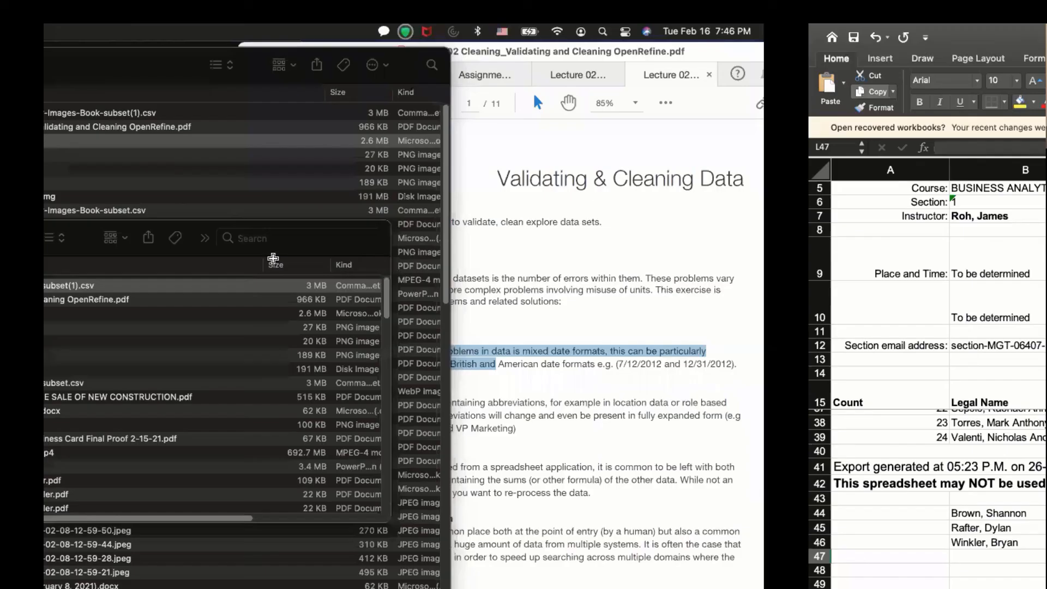
mouse_move(44, 245)
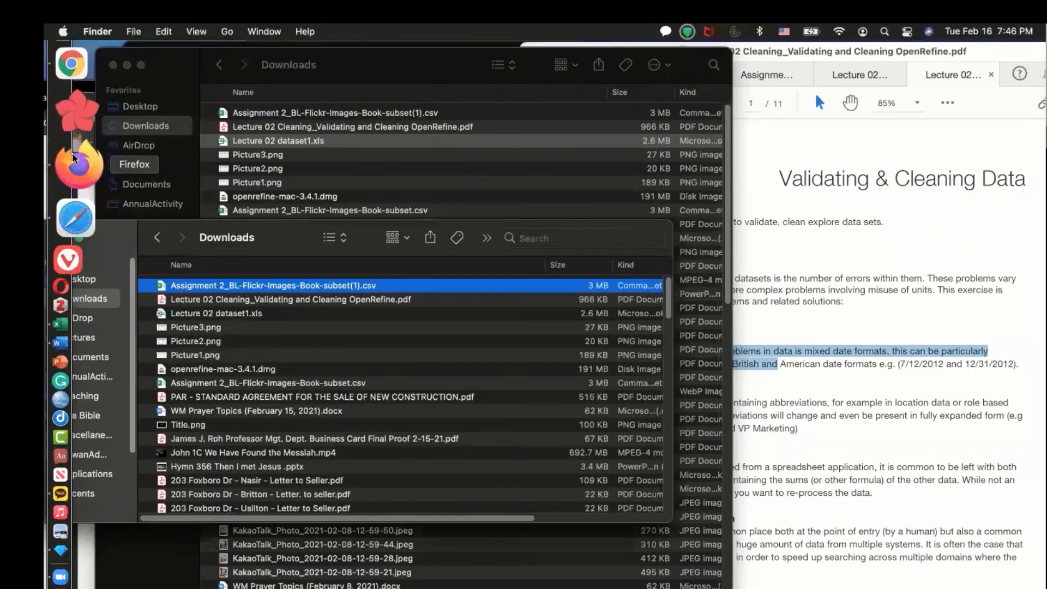
click(73, 164)
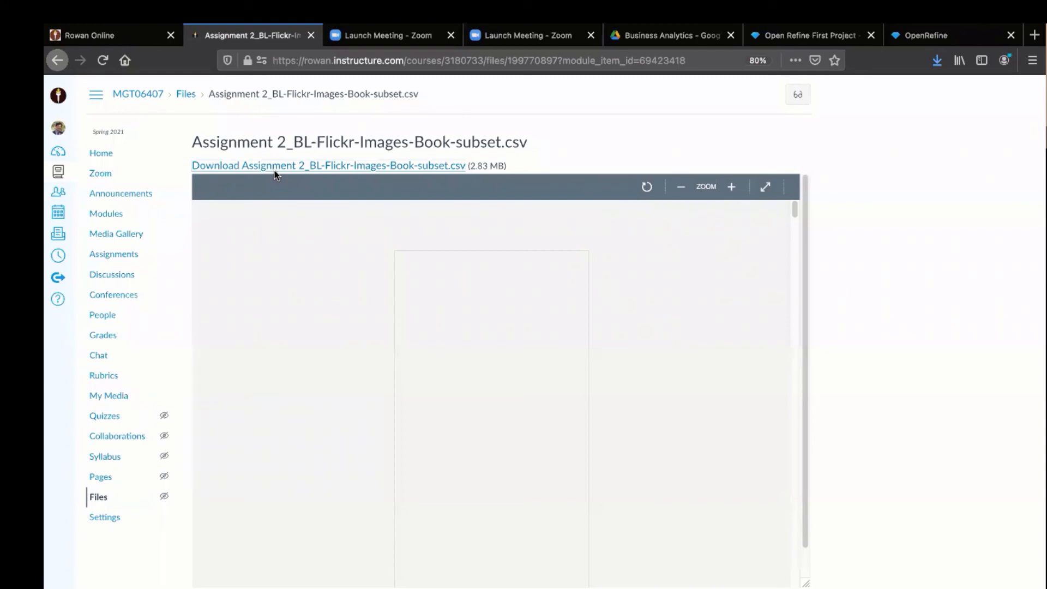
mouse_move(54, 356)
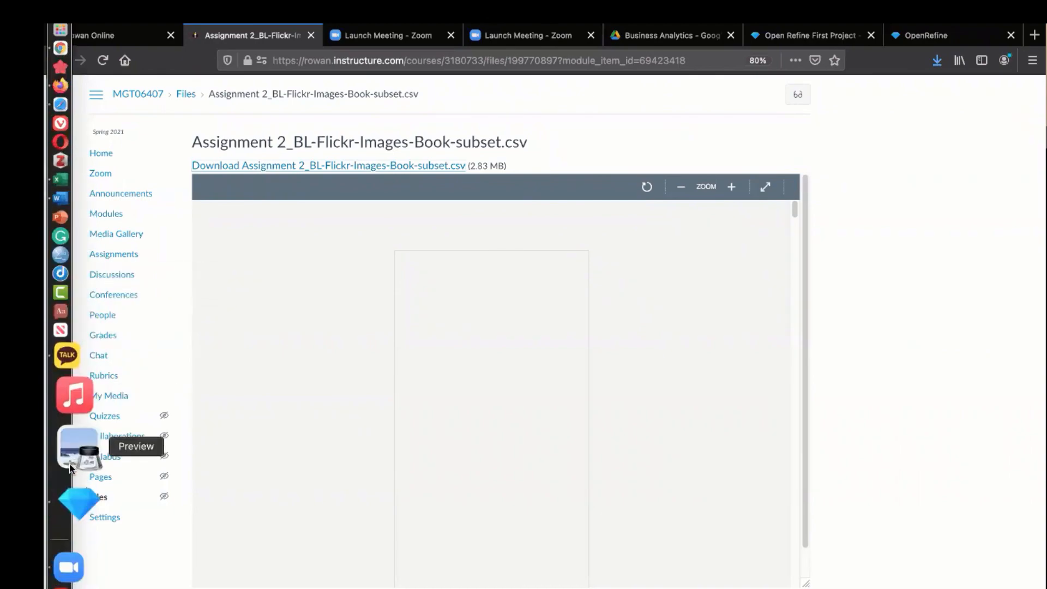
click(70, 473)
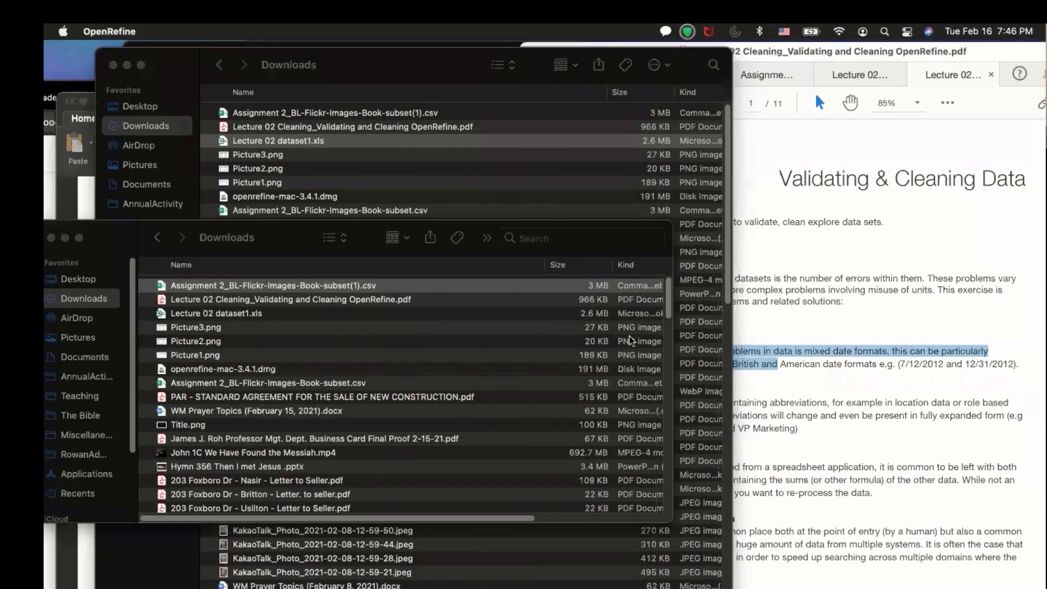
Close both Finder windows showing the Downloads folder
drag(103, 229, 173, 230)
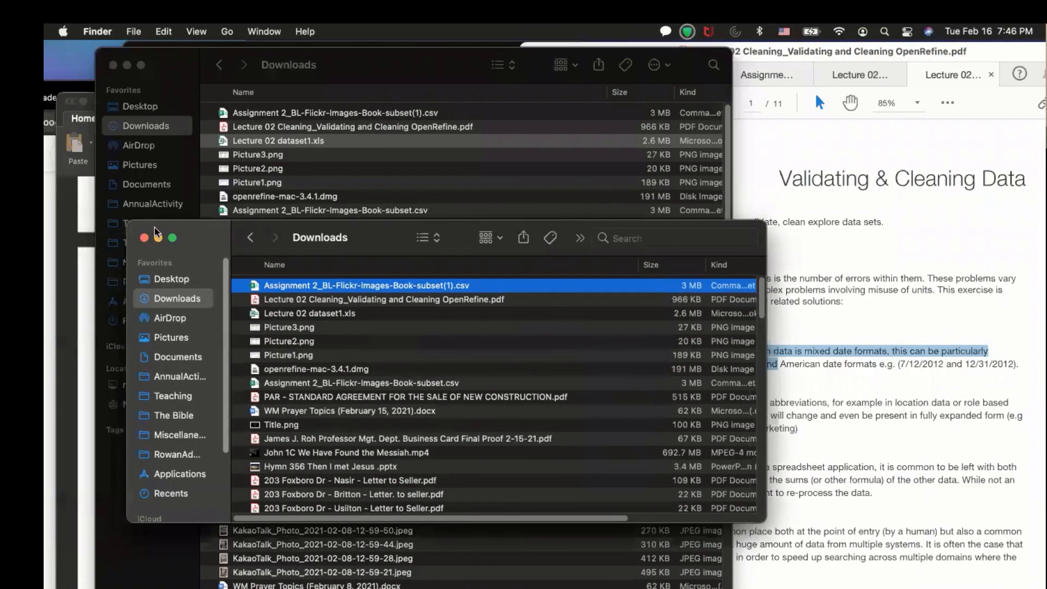
click(121, 238)
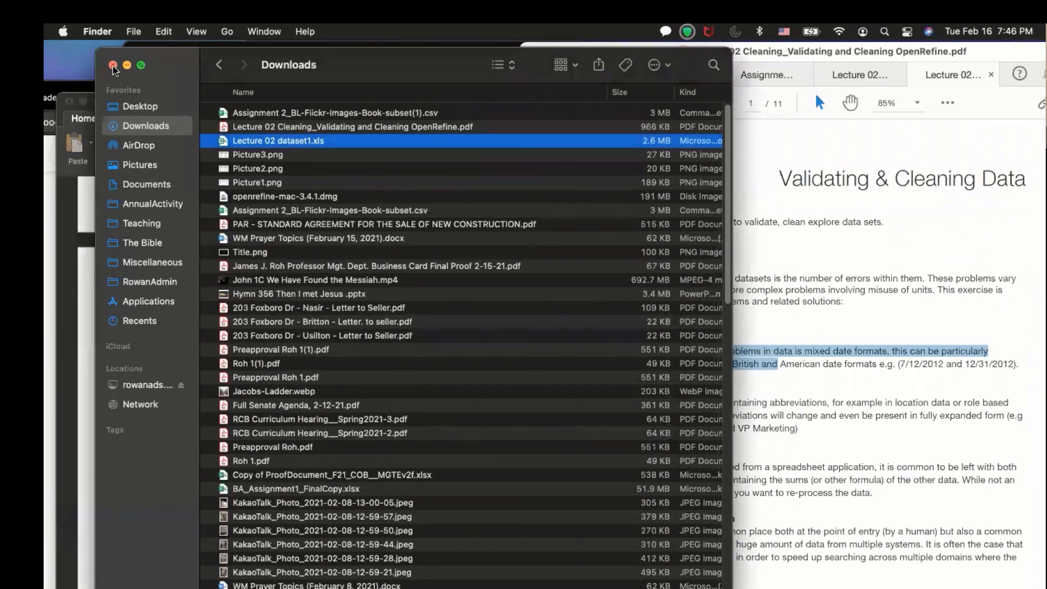
click(113, 65)
Quit the running OpenRefine application
mouse_move(48, 207)
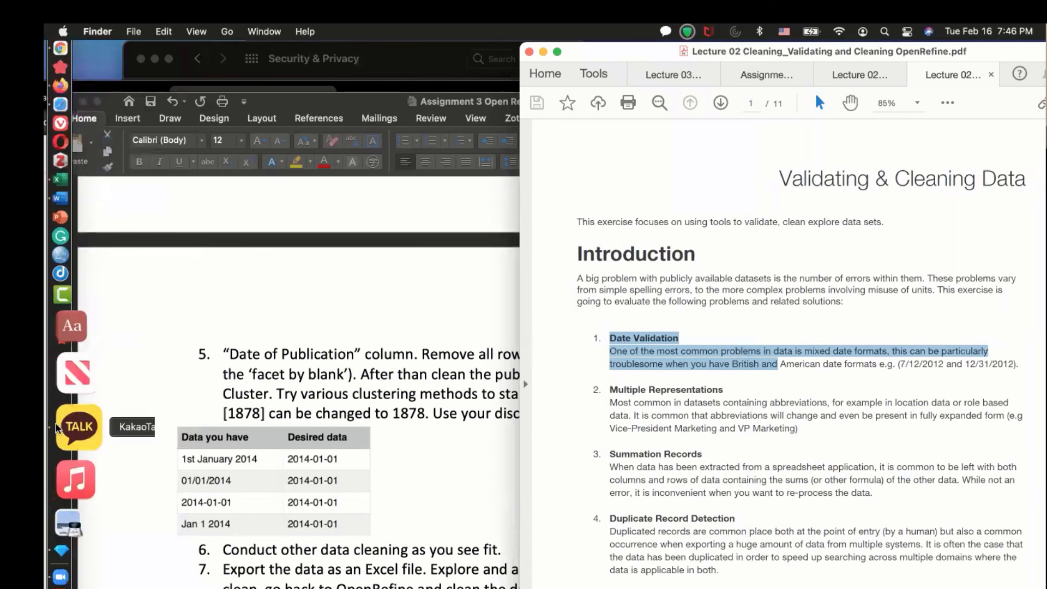
click(57, 481)
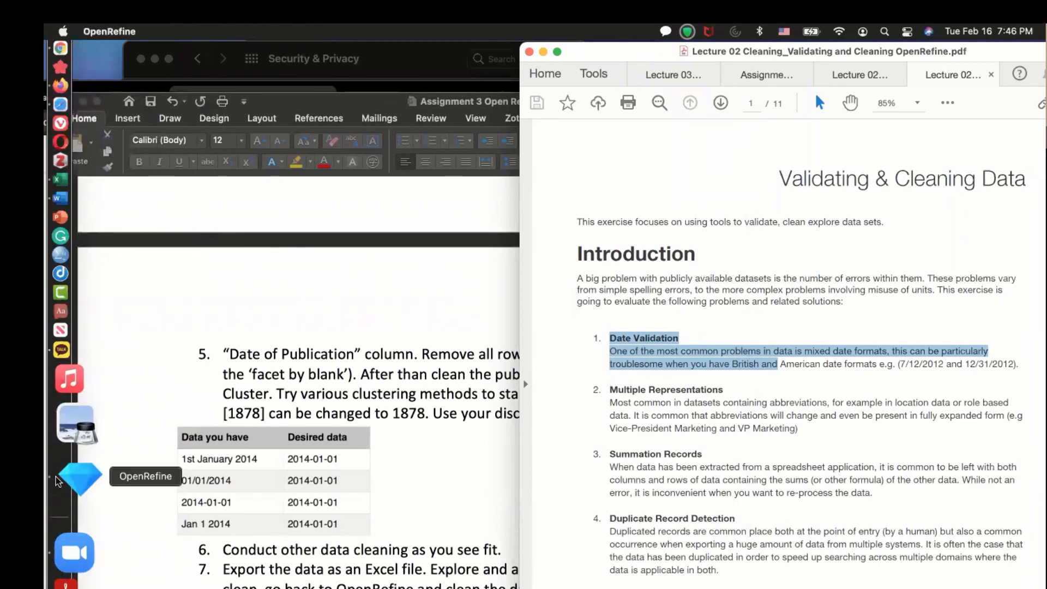
right_click(58, 481)
click(137, 523)
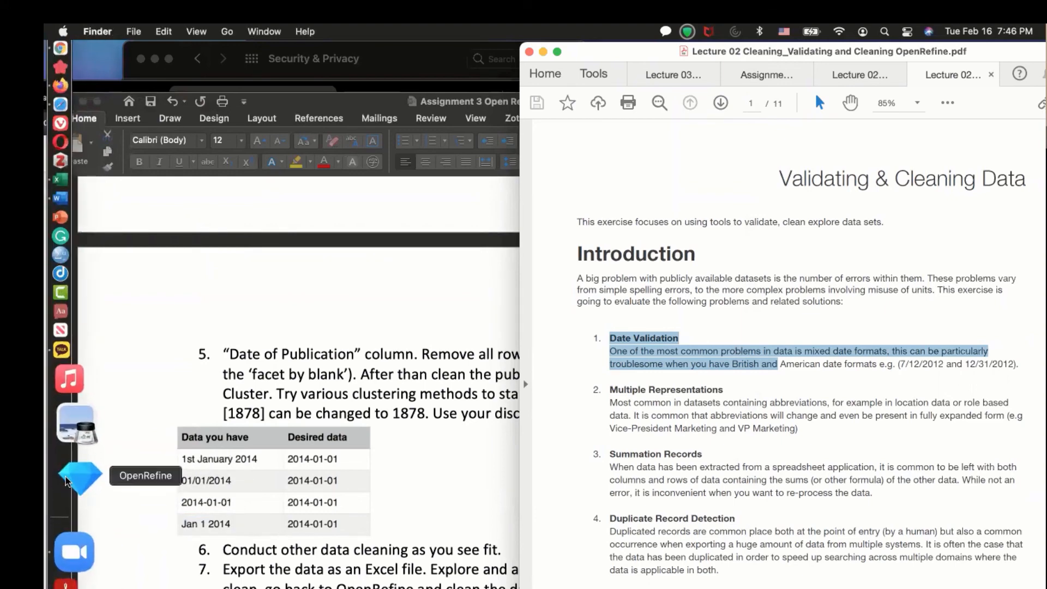
Relaunch OpenRefine and load Assignment 2_BL-Flickr-Images-Book-subset(1).csv from Downloads into the parsing preview of a new project
click(67, 480)
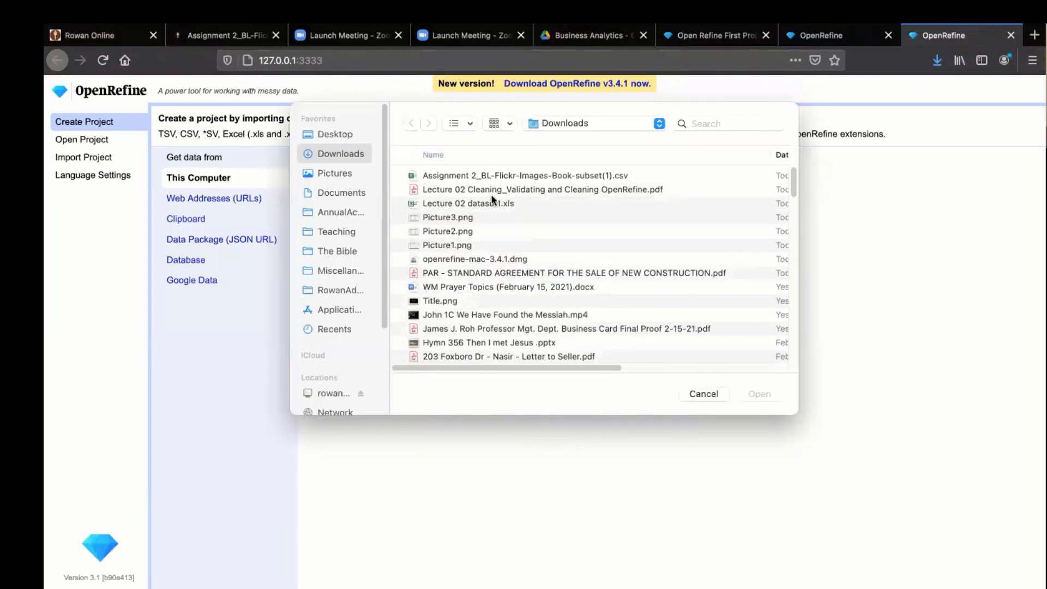
double_click(493, 174)
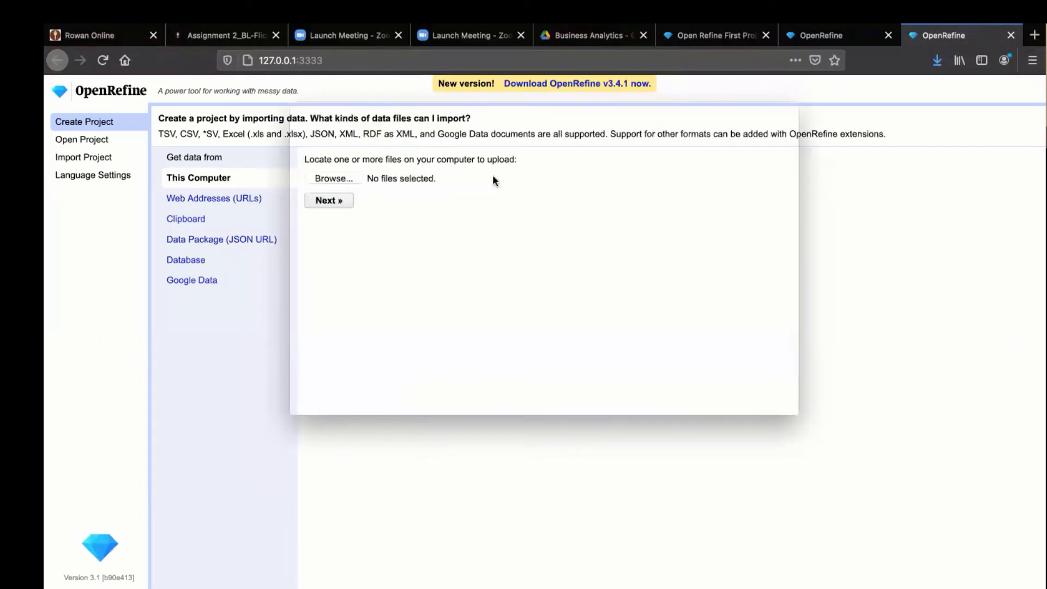
click(334, 202)
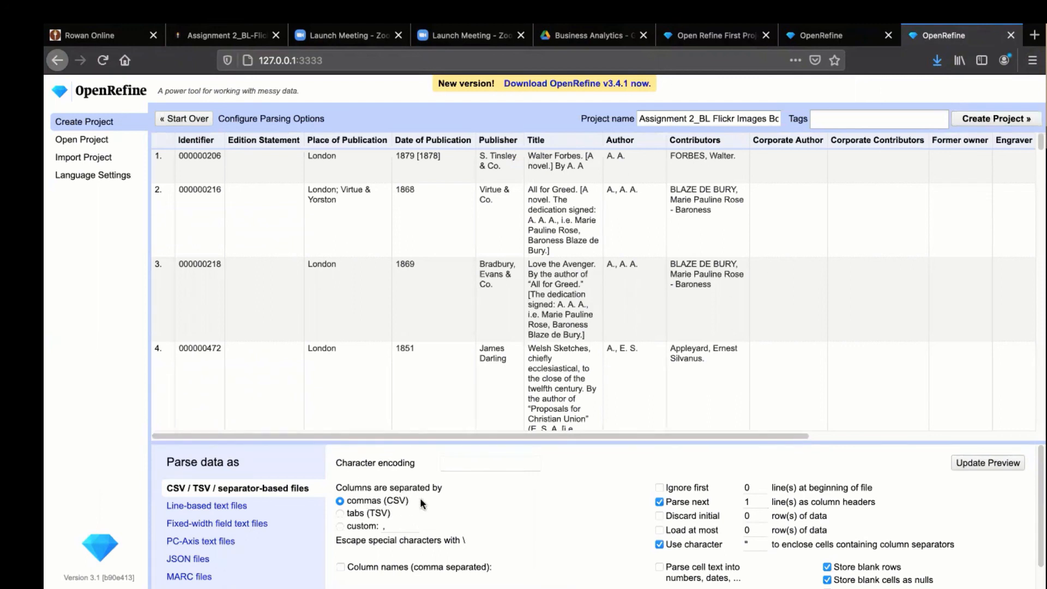
Try separating the columns by tabs and by a custom ' character in the parsing options
click(340, 513)
click(387, 528)
key(BackSpace)
text(')
click(394, 545)
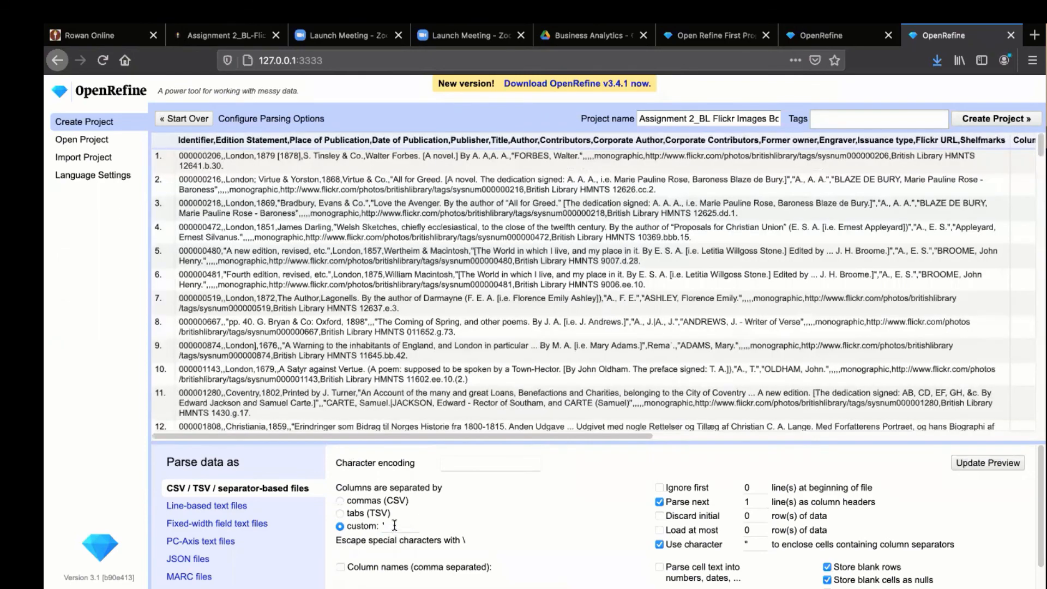
Set the column separator back to commas (CSV) and create the project
click(365, 501)
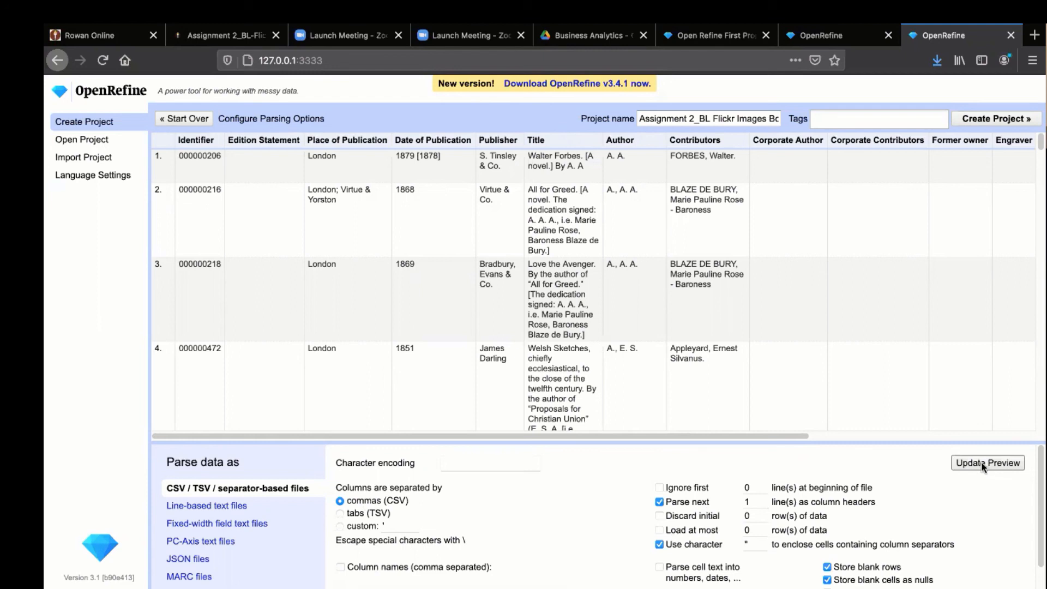
click(996, 118)
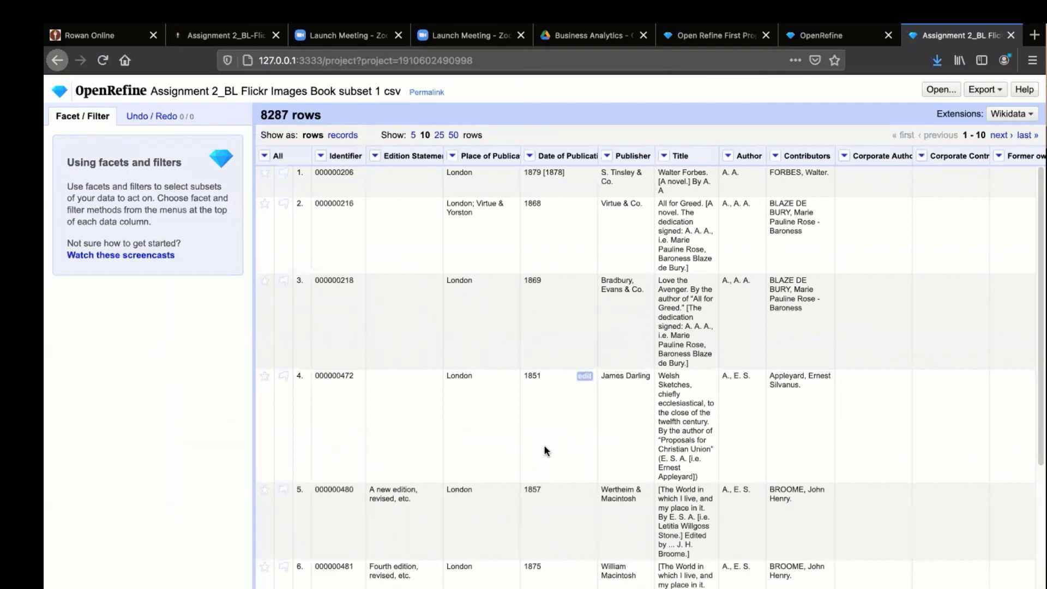
Look across the new project's columns, from Identifier to Shelfmarks
scroll(868, 364, right, 2)
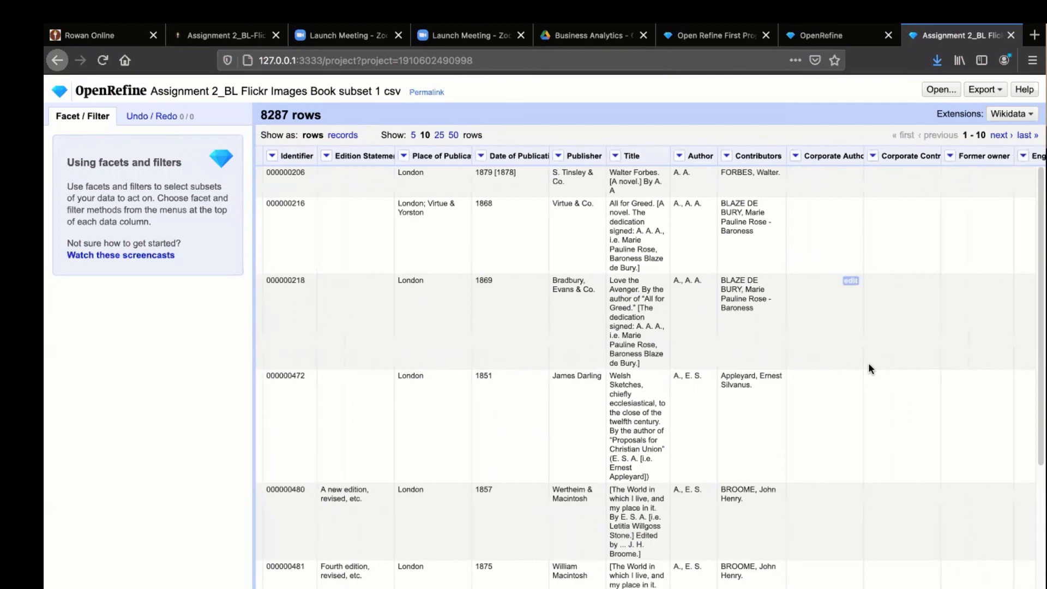
scroll(868, 362, right, 5)
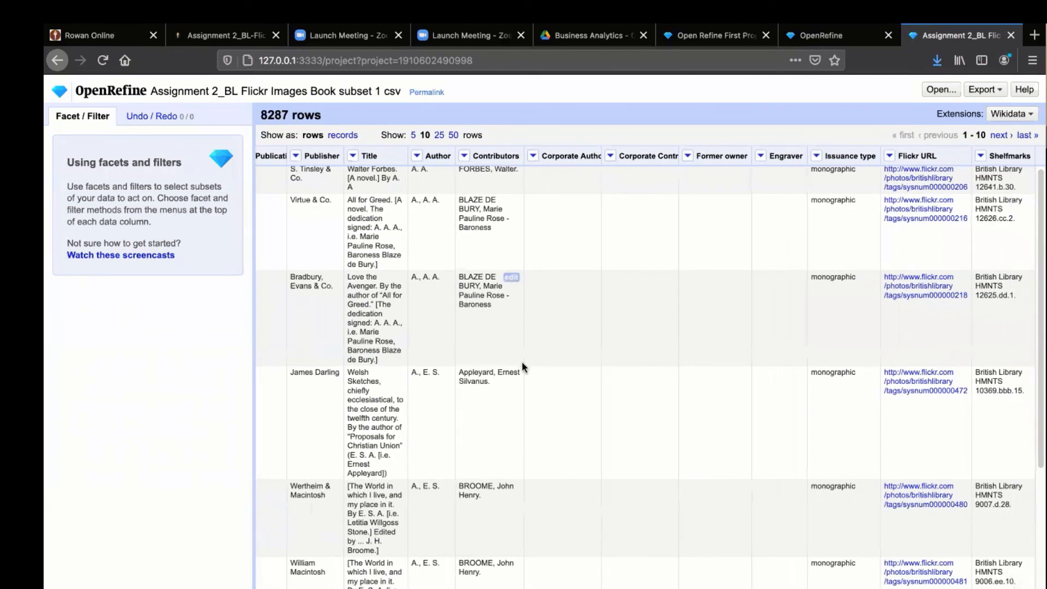
scroll(522, 366, up, 1)
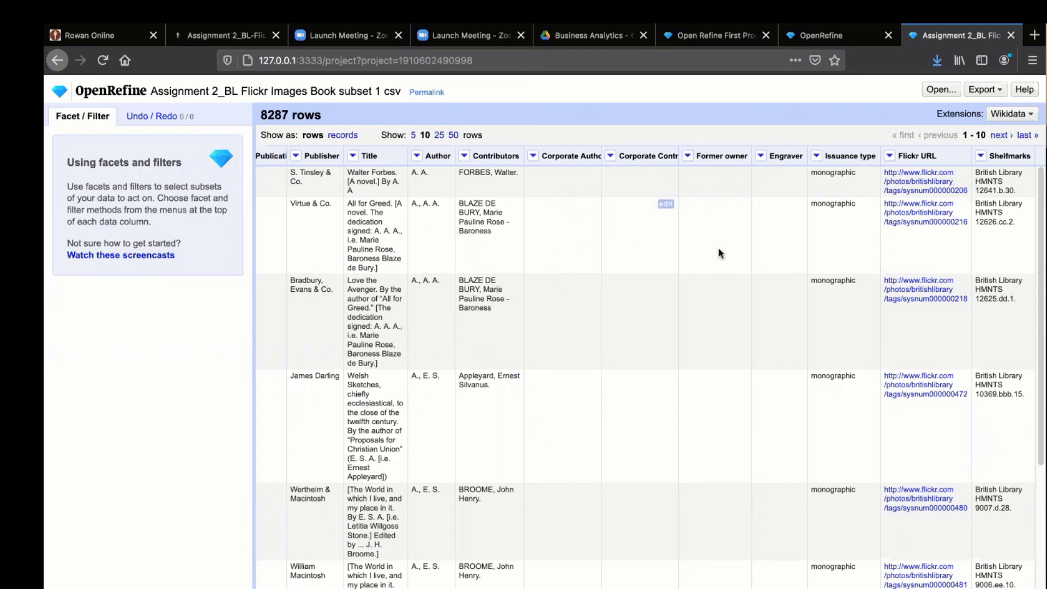
scroll(603, 260, left, 5)
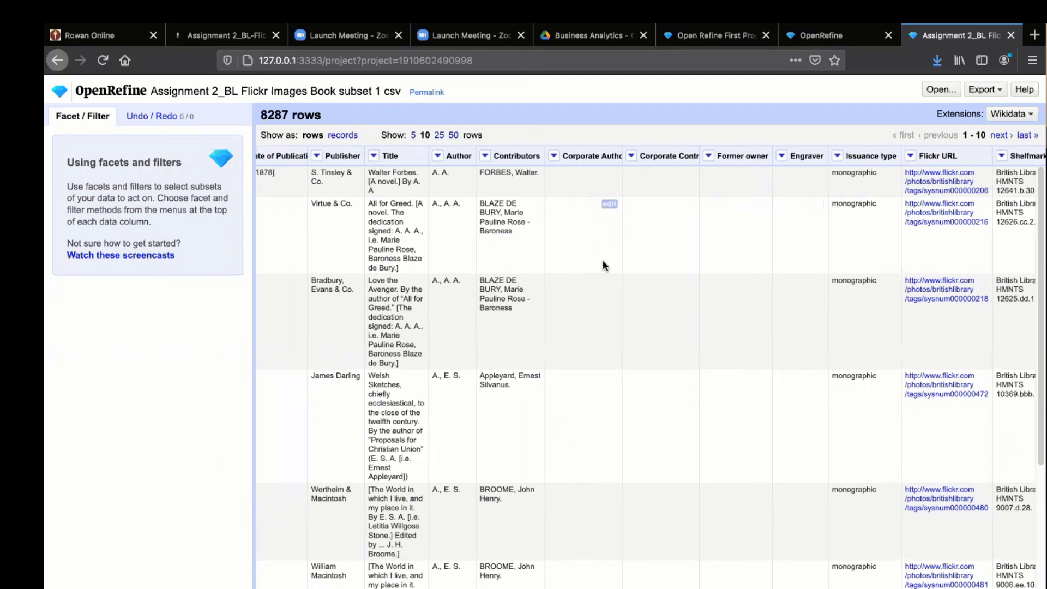
scroll(604, 260, left, 5)
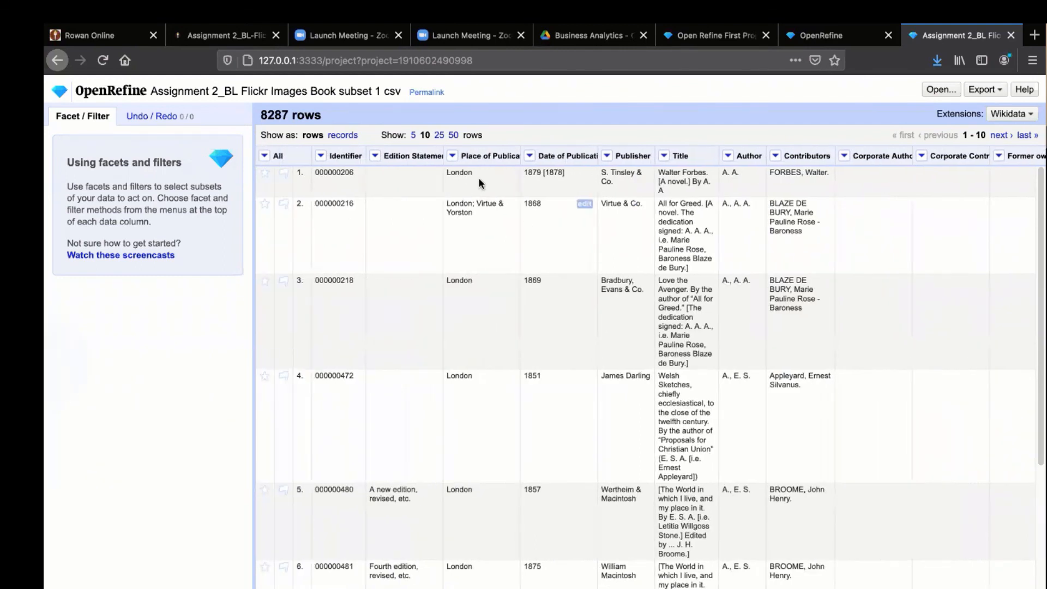
Filter the Place of Publication column by the text London and examine how the place name is written in the matching rows
click(453, 156)
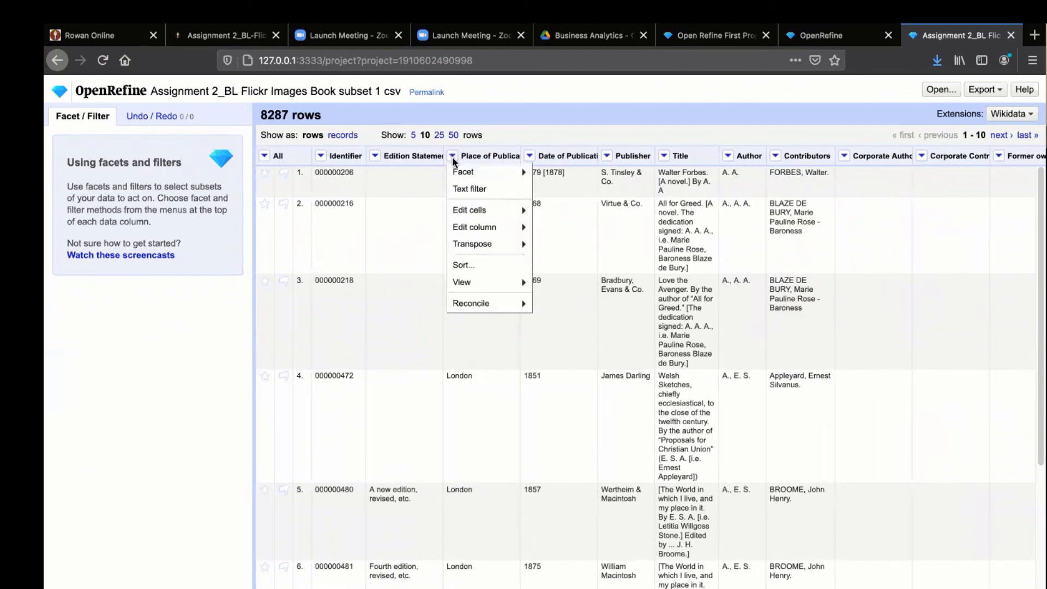
click(467, 189)
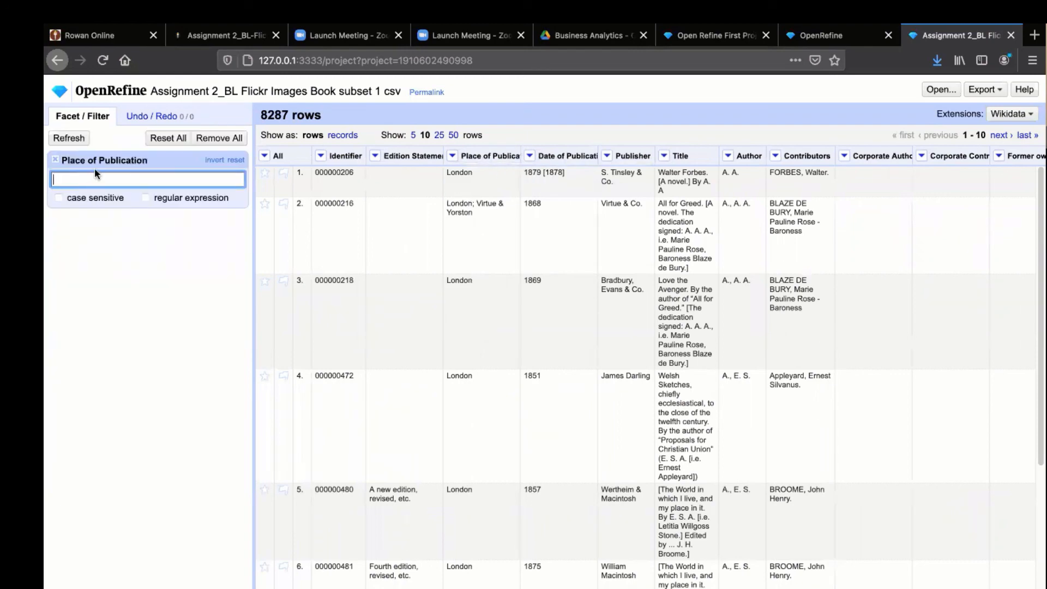
text(London)
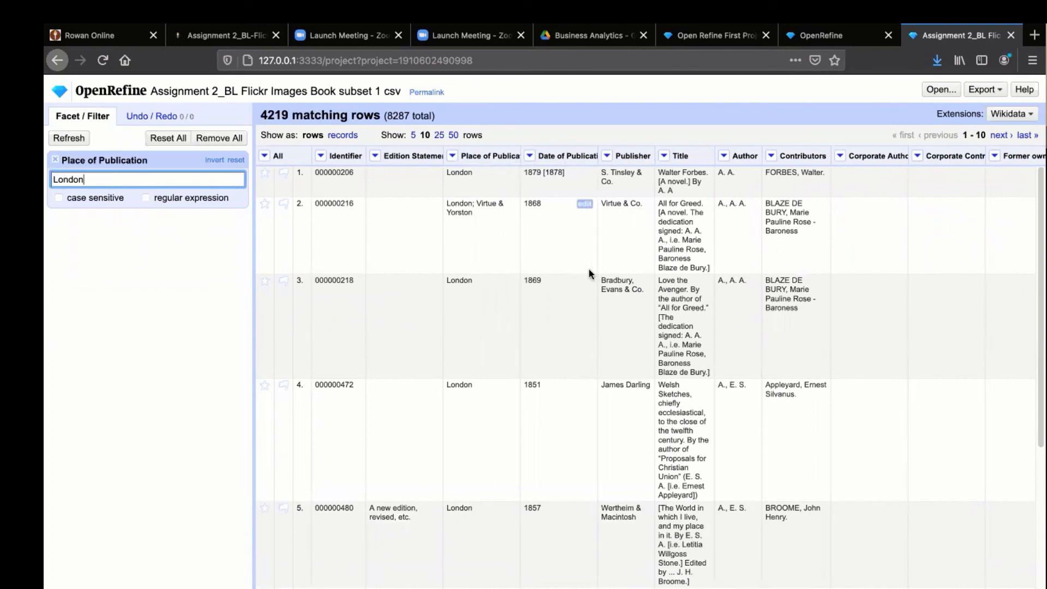
scroll(478, 338, down, 4)
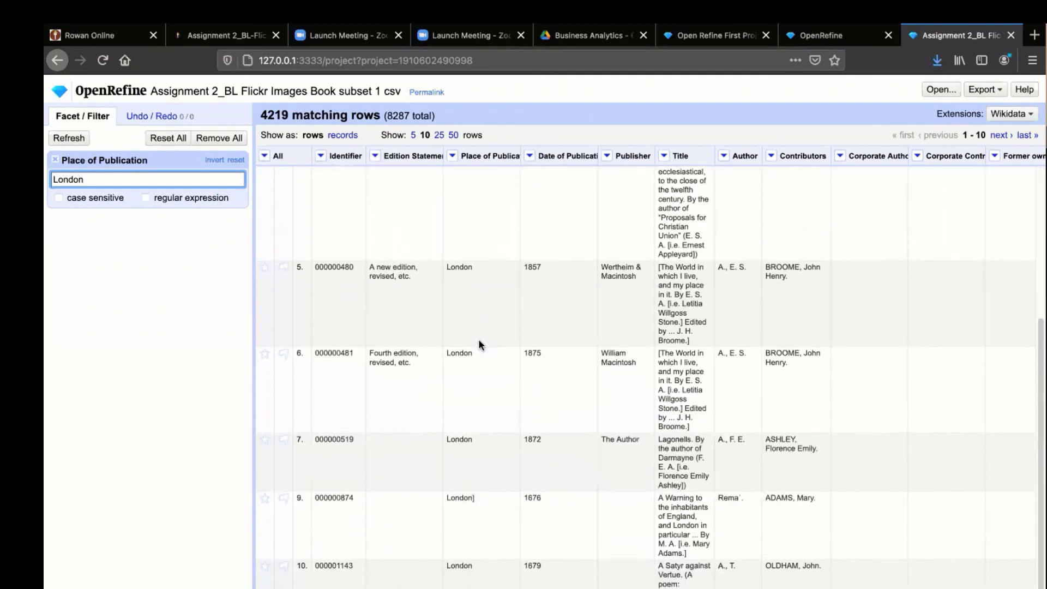
scroll(479, 339, up, 6)
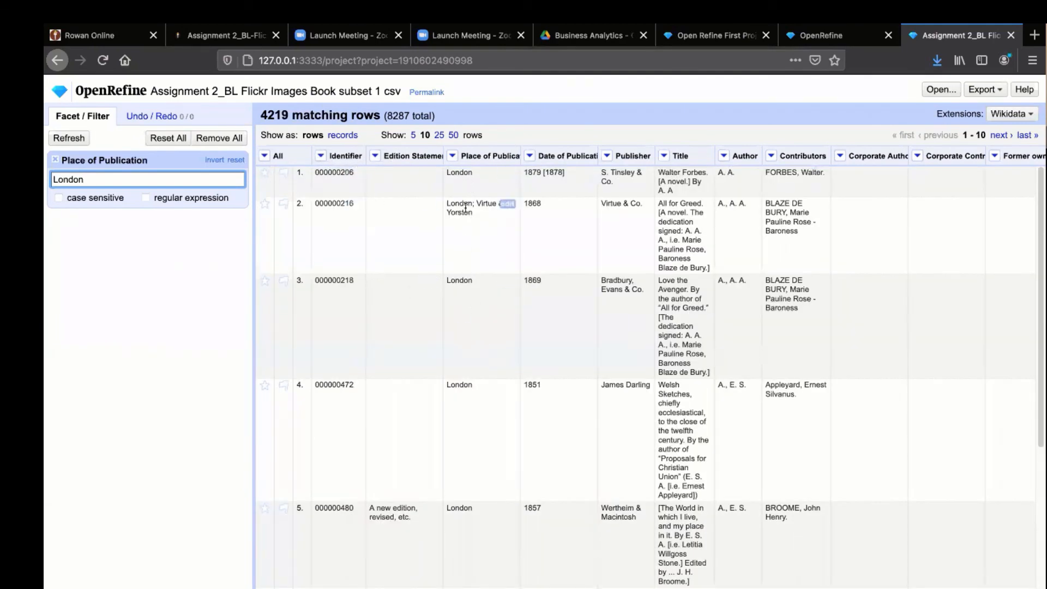
scroll(469, 507, down, 4)
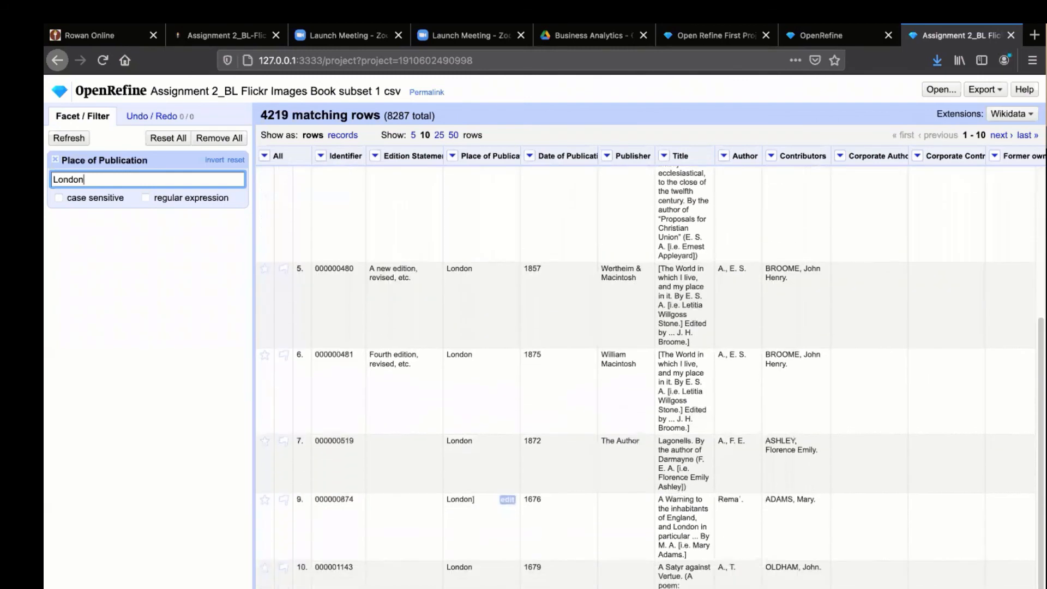
scroll(469, 387, up, 4)
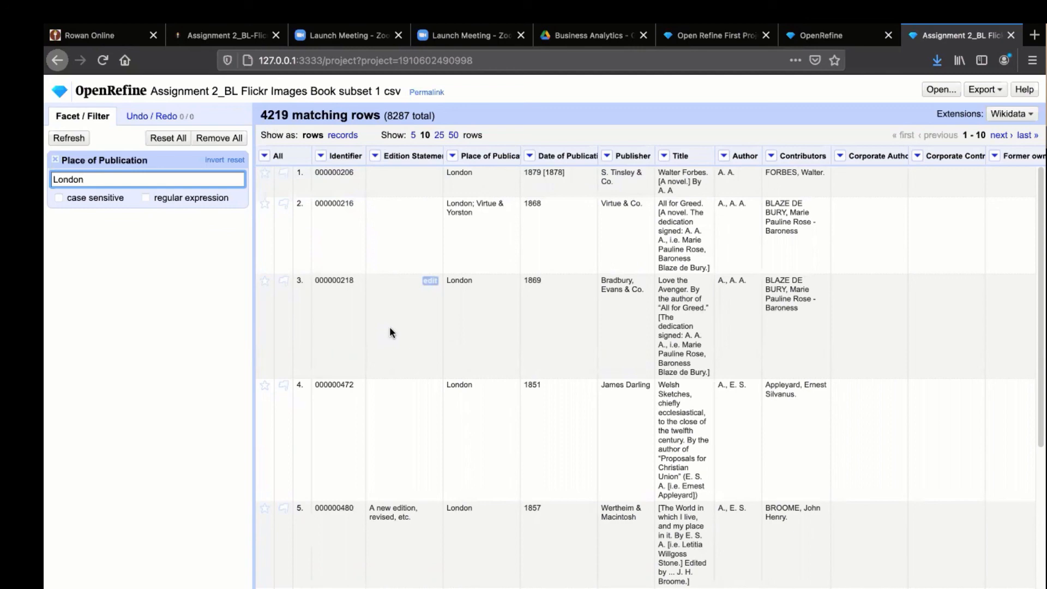
Clear and remove the text filter on the Place of Publication column
key(BackSpace)
key(BackSpace)
key(BackSpace)
key(BackSpace)
key(BackSpace)
key(BackSpace)
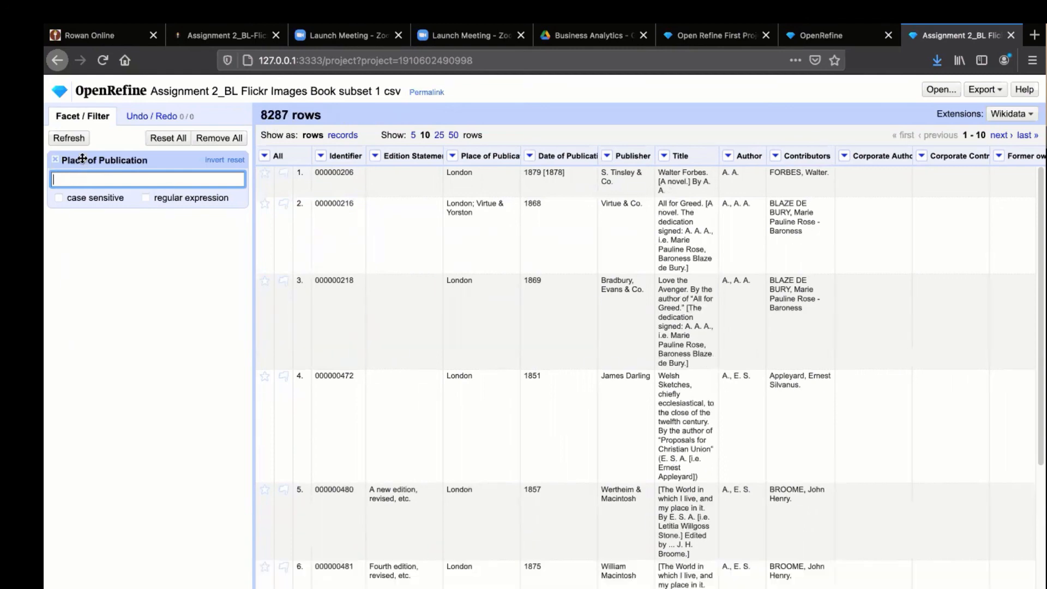
click(55, 159)
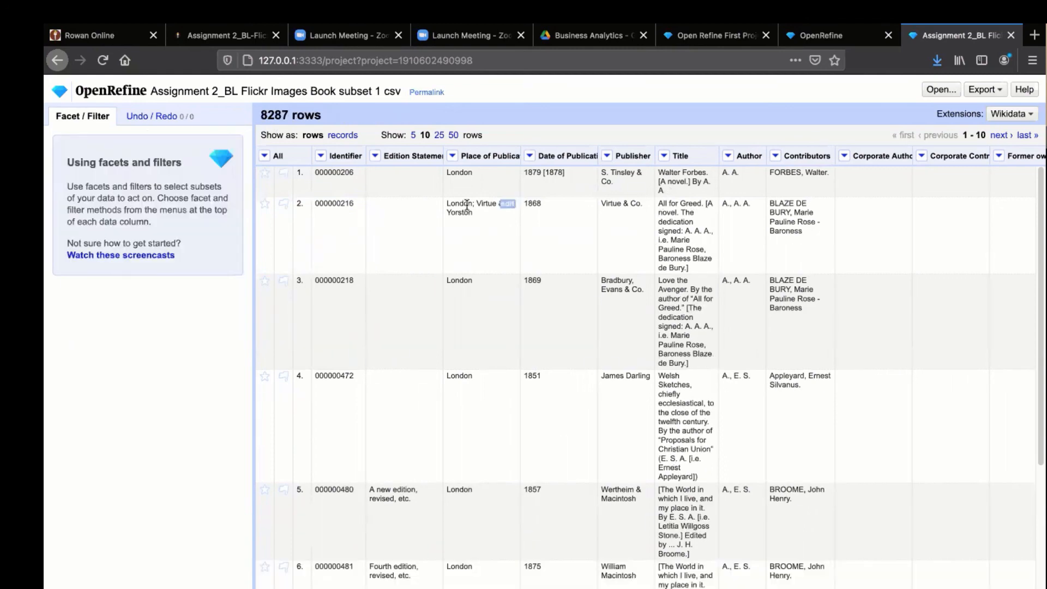
Create a text facet on the Place of Publication column
click(452, 156)
mouse_move(463, 172)
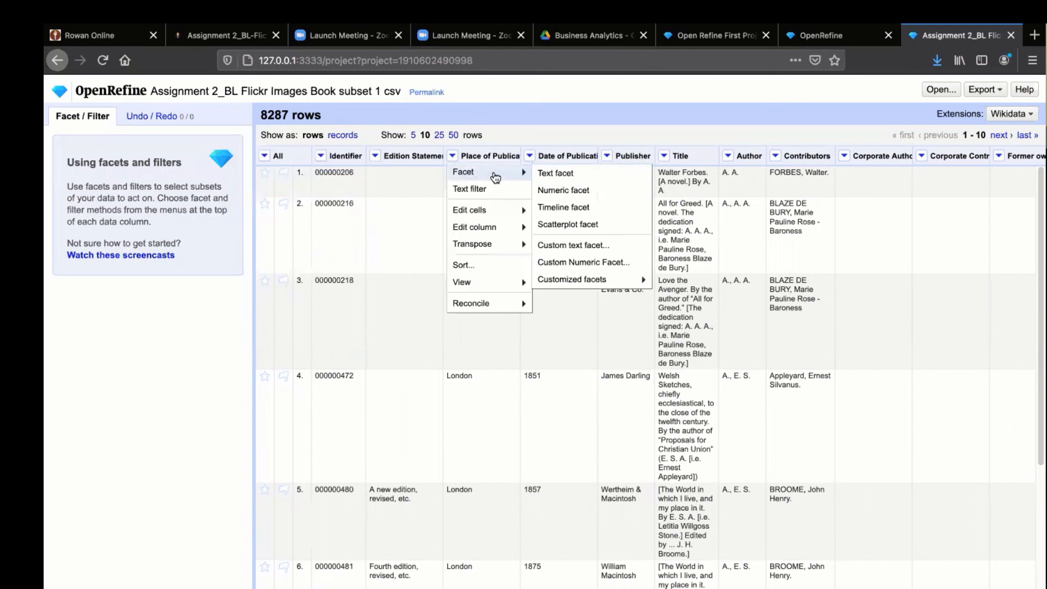
click(553, 172)
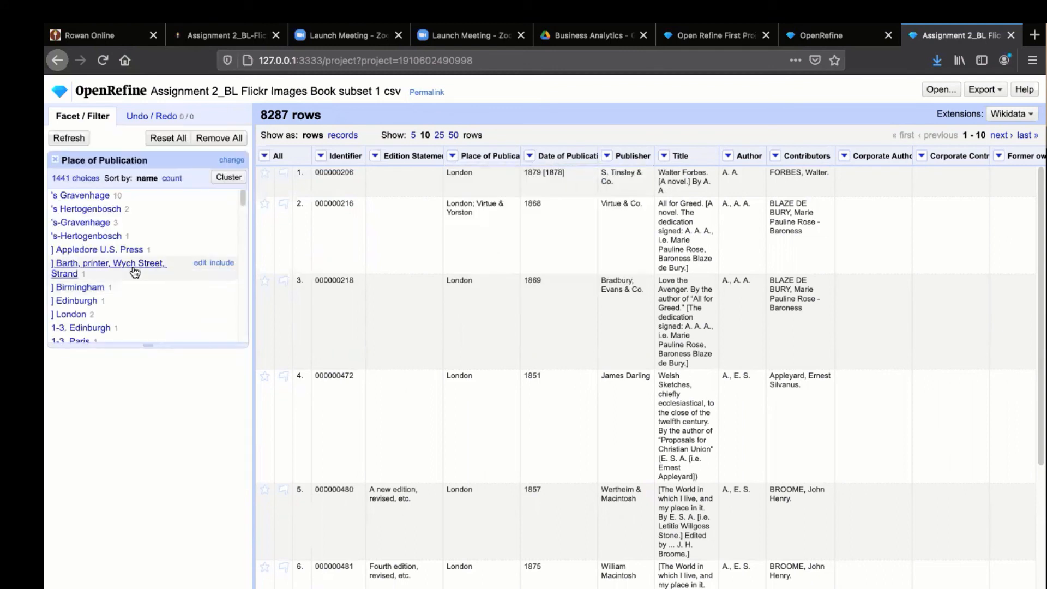
Examine the Place of Publication facet values for inconsistent spellings and punctuation, down to the entries beginning with B
scroll(131, 262, down, 5)
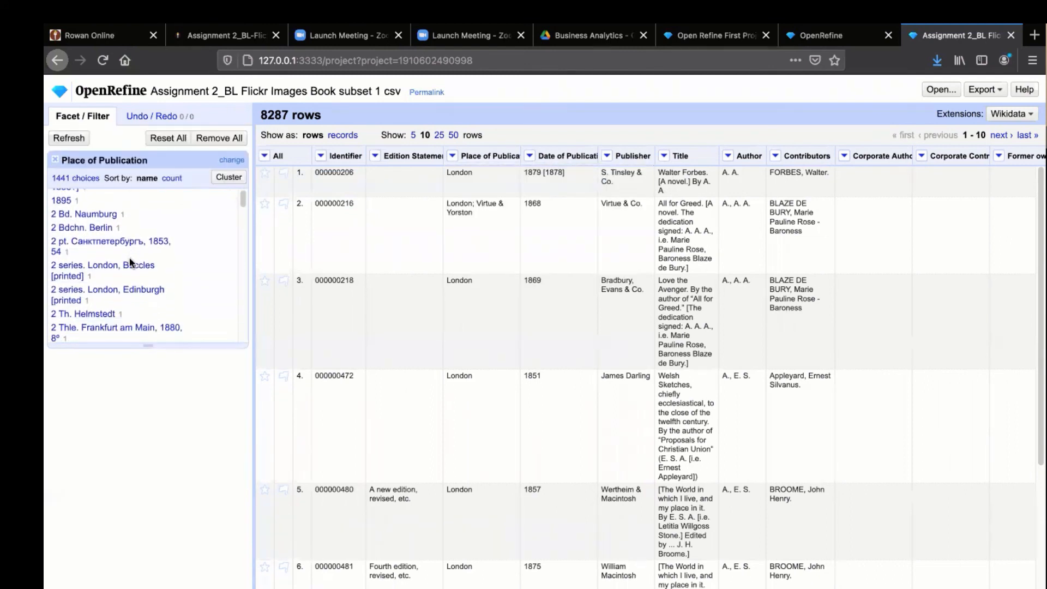
scroll(129, 263, down, 5)
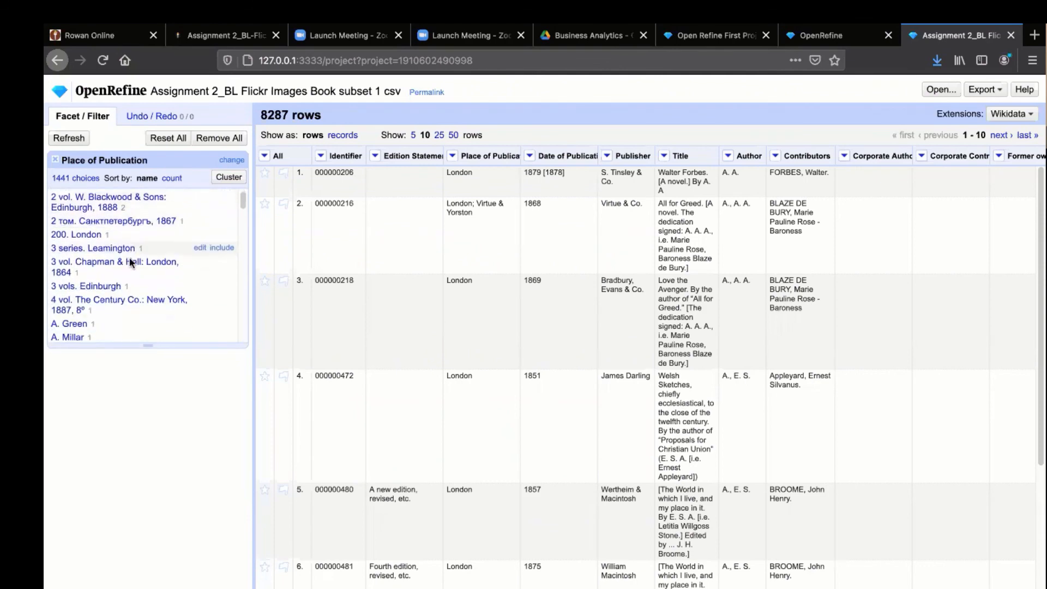
scroll(131, 263, down, 5)
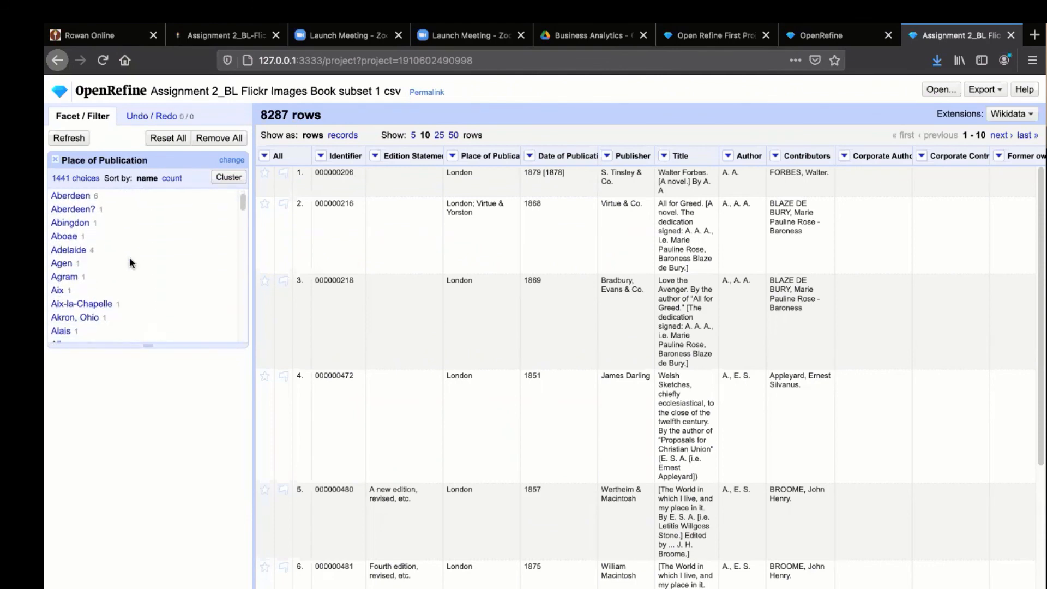
scroll(130, 259, down, 5)
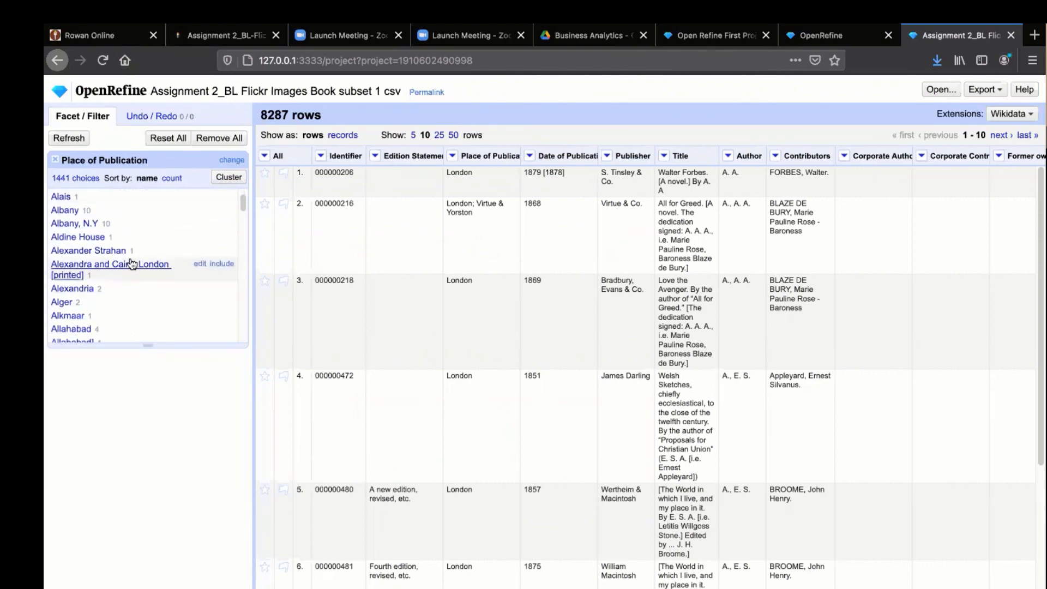
scroll(131, 264, down, 1)
scroll(129, 260, up, 4)
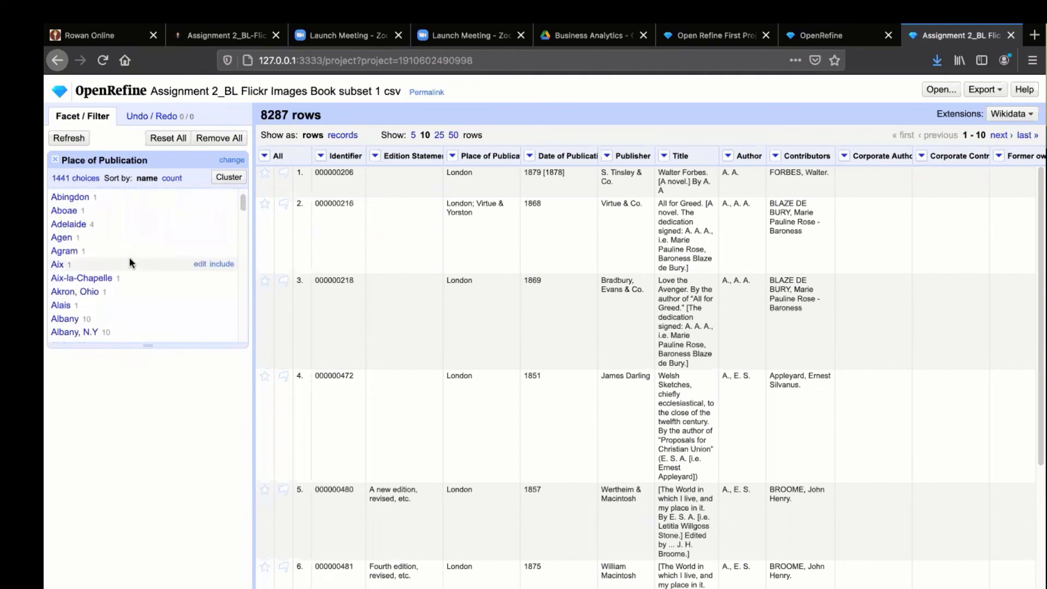
scroll(141, 311, down, 5)
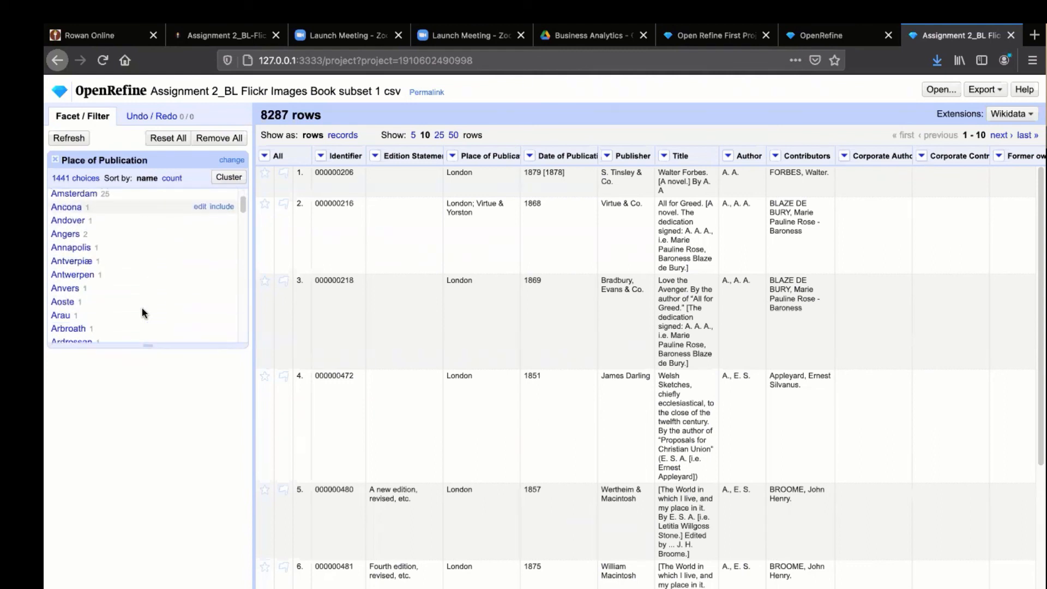
scroll(142, 312, down, 10)
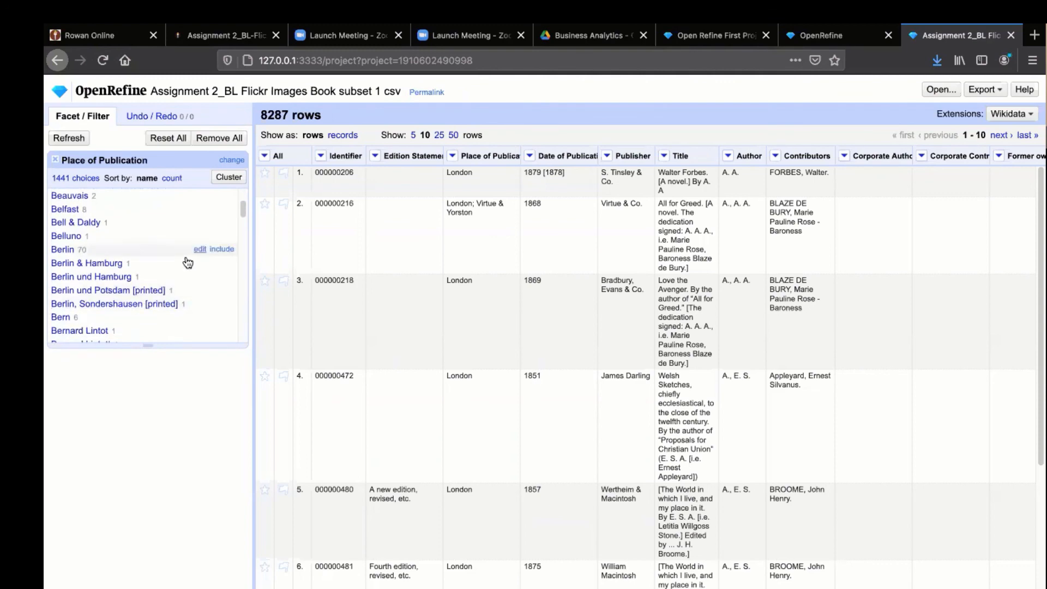
Open clustering for the Place of Publication facet and mark the London cluster for merging under the value London
click(228, 177)
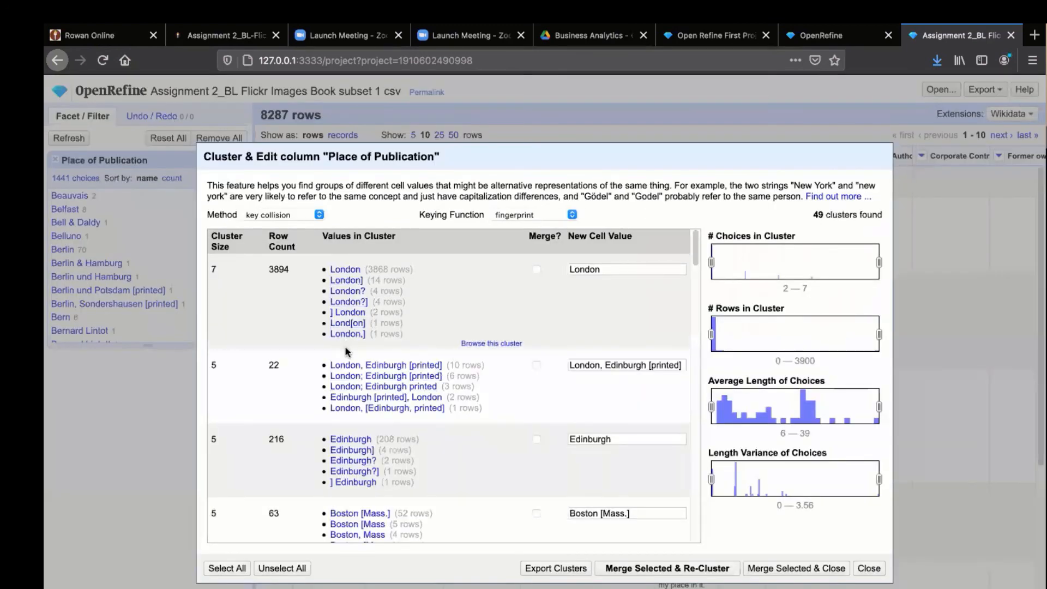
click(536, 270)
Mark the London, Edinburgh [printed] cluster for merging and set its new cell value to London, Edinburgh
click(537, 365)
click(682, 366)
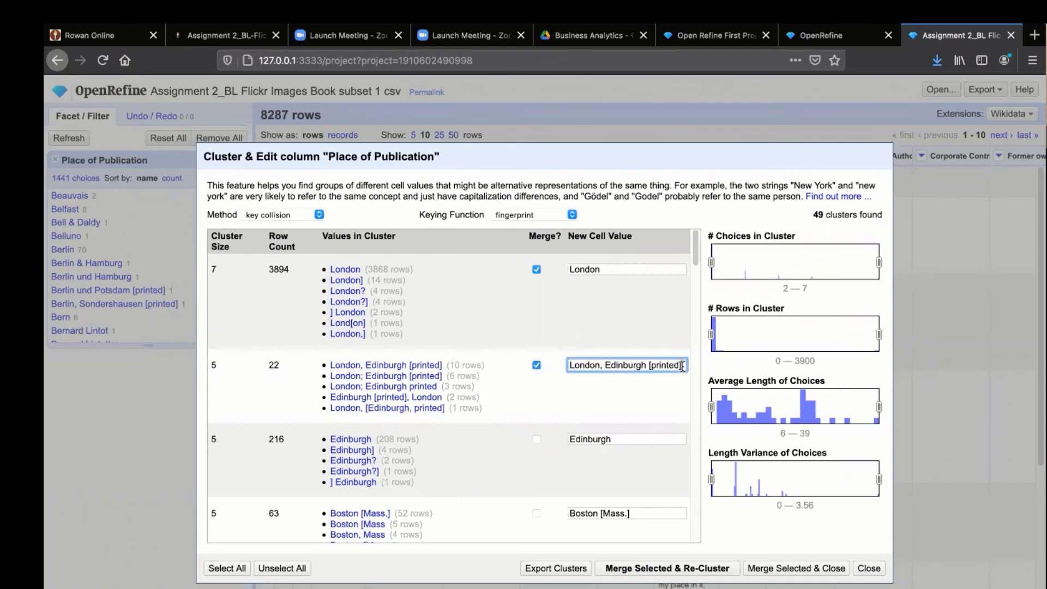
key(BackSpace)
key(BackSpace)
key(BackSpace)
key(BackSpace)
key(BackSpace)
key(BackSpace)
key(BackSpace)
key(BackSpace)
key(BackSpace)
key(BackSpace)
Mark the Edinburgh and Boston [Mass.] clusters for merging
click(537, 439)
scroll(514, 473, down, 2)
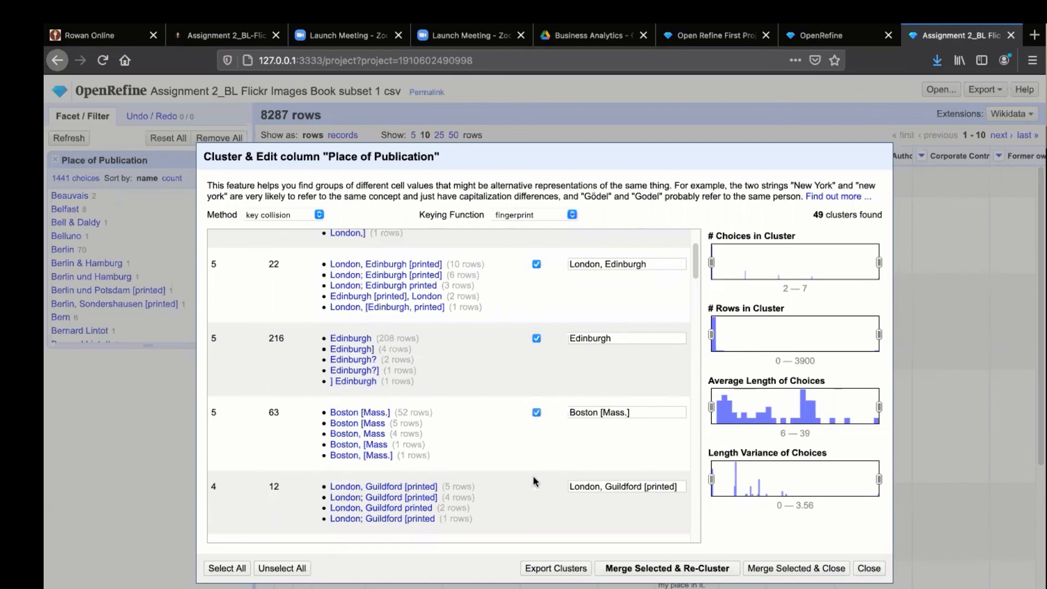
Mark the London, Guildford [printed] cluster for merging and set its new cell value to London, Guildford
scroll(533, 480, down, 3)
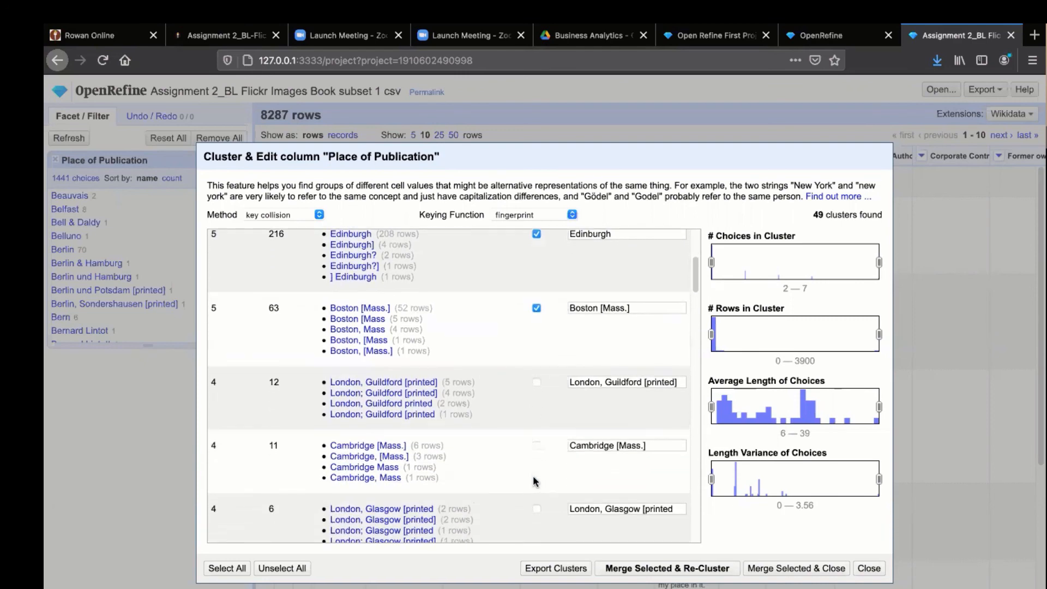
click(536, 382)
scroll(537, 382, down, 1)
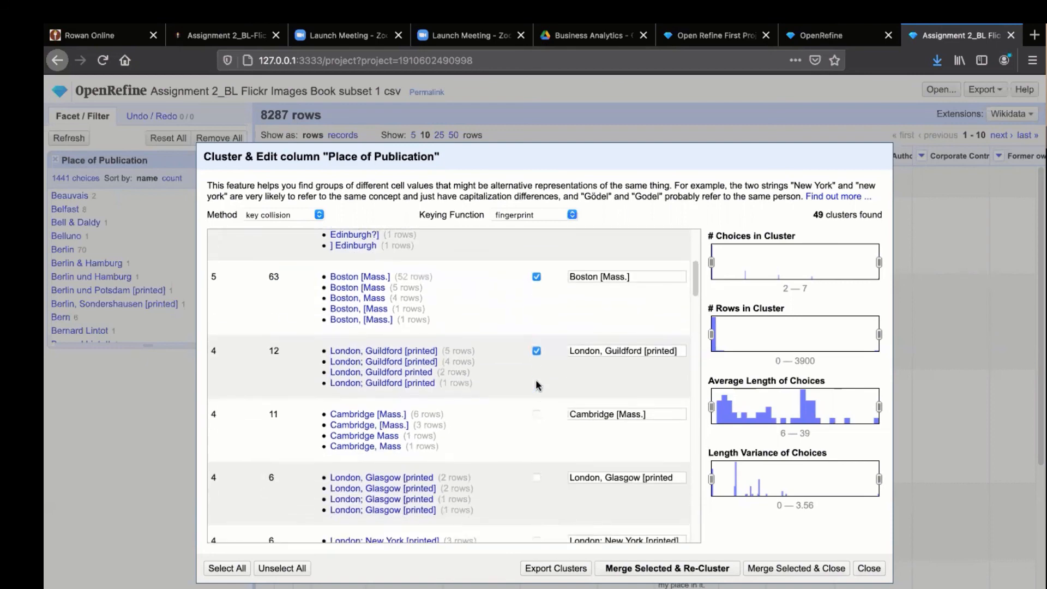
click(683, 344)
key(BackSpace)
key(BackSpace)
key(BackSpace)
key(BackSpace)
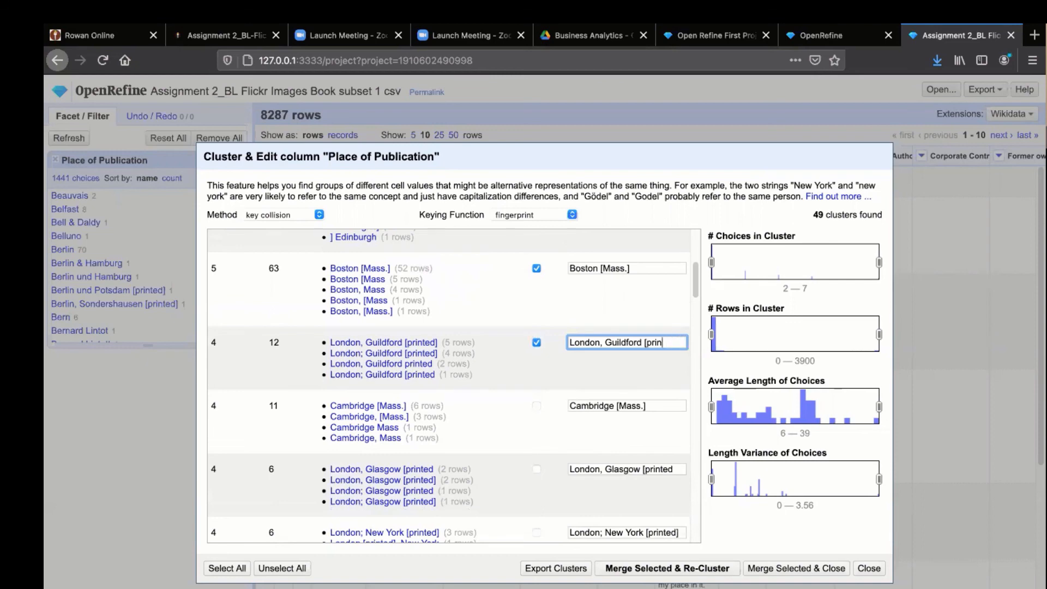
key(BackSpace)
key(BackSpace)
key(BackSpace)
key(BackSpace)
key(BackSpace)
key(BackSpace)
Mark the Cambridge [Mass.] cluster for merging
scroll(487, 433, down, 2)
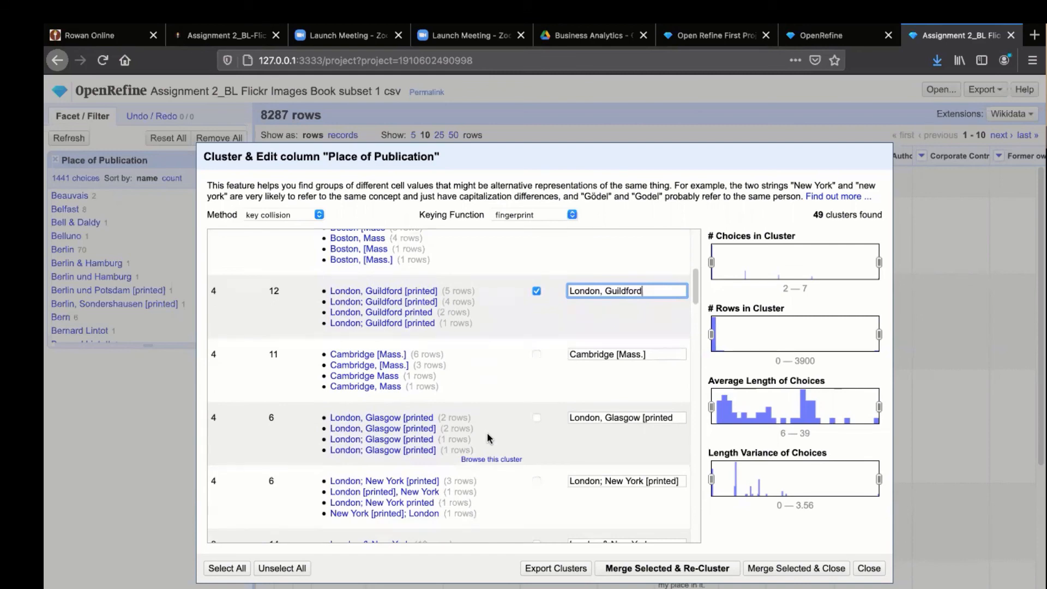
click(536, 355)
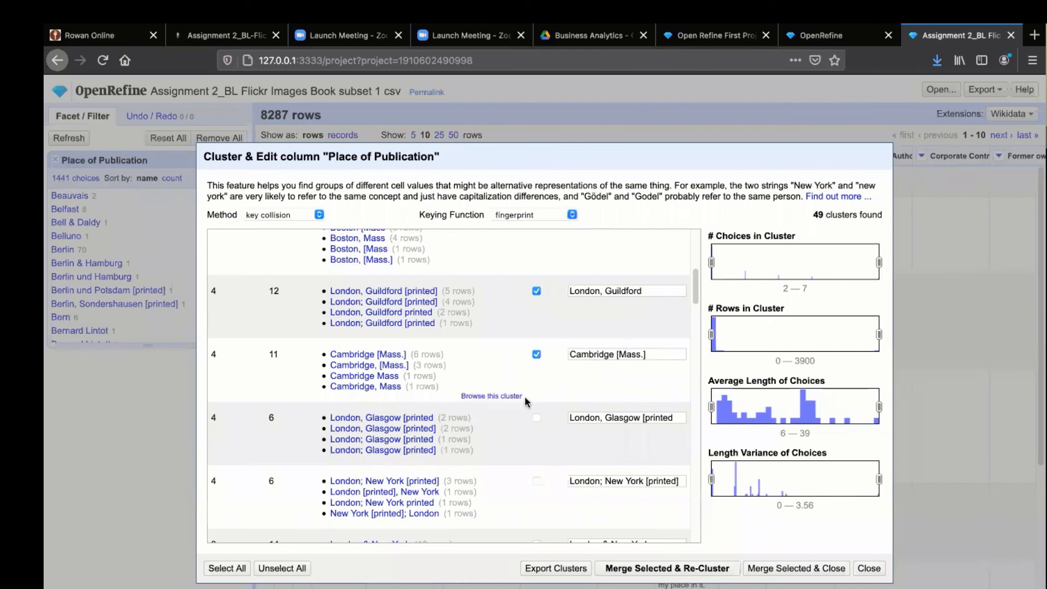
Mark the London, Glasgow [printed cluster for merging and shorten its new cell value to London, Glasgow
scroll(541, 450, down, 3)
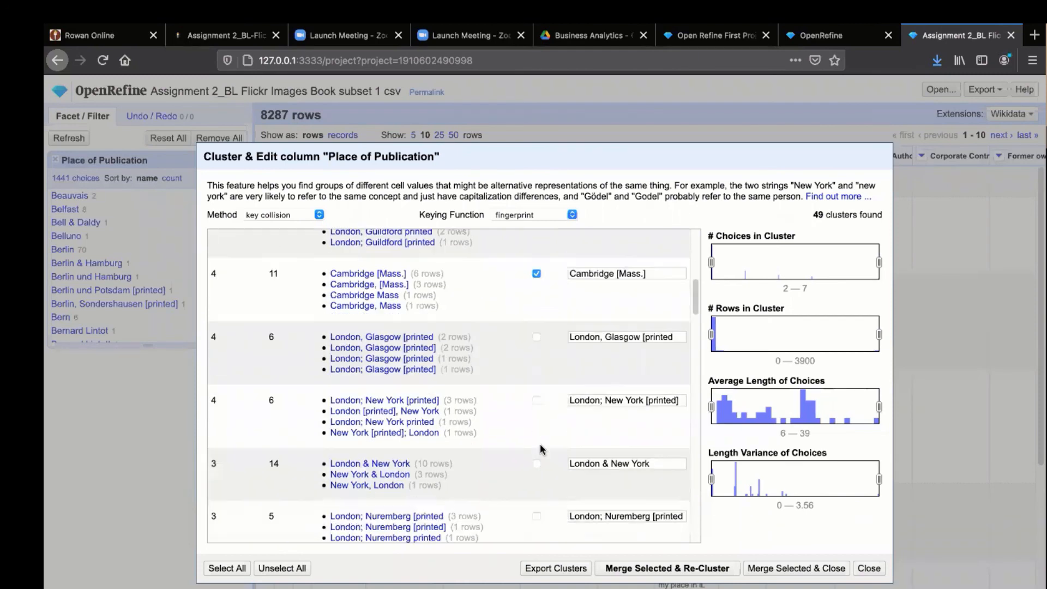
scroll(541, 449, up, 1)
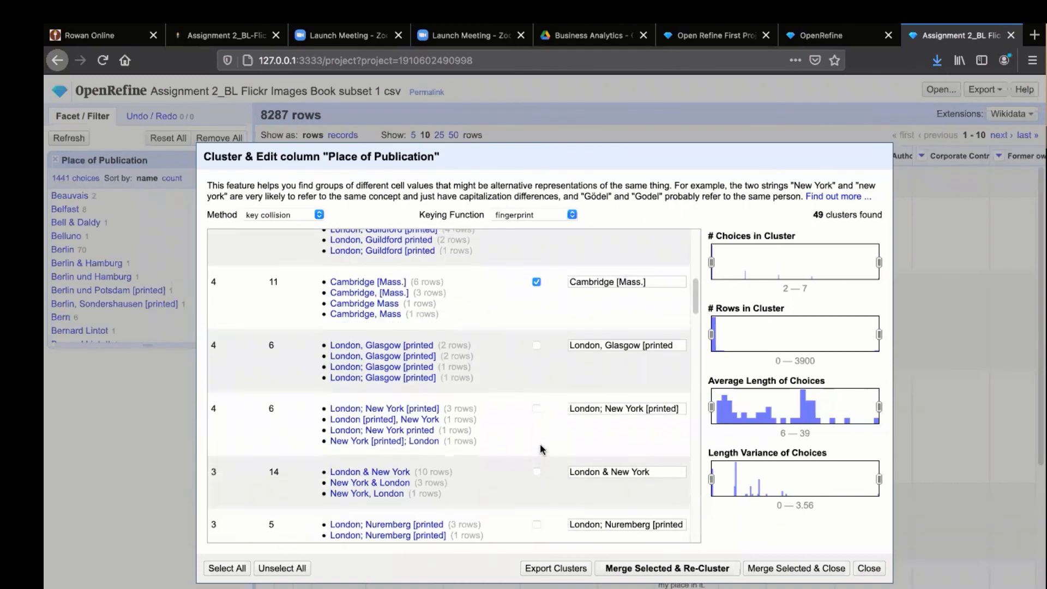
click(536, 346)
click(682, 345)
key(BackSpace)
key(BackSpace)
key(BackSpace)
key(BackSpace)
key(BackSpace)
key(BackSpace)
key(BackSpace)
key(BackSpace)
key(BackSpace)
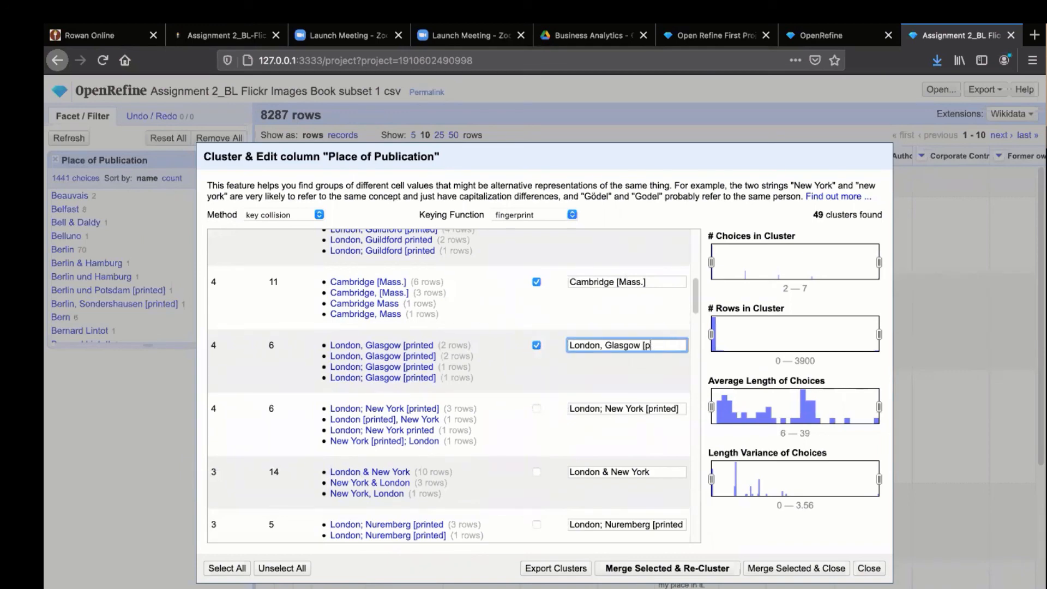